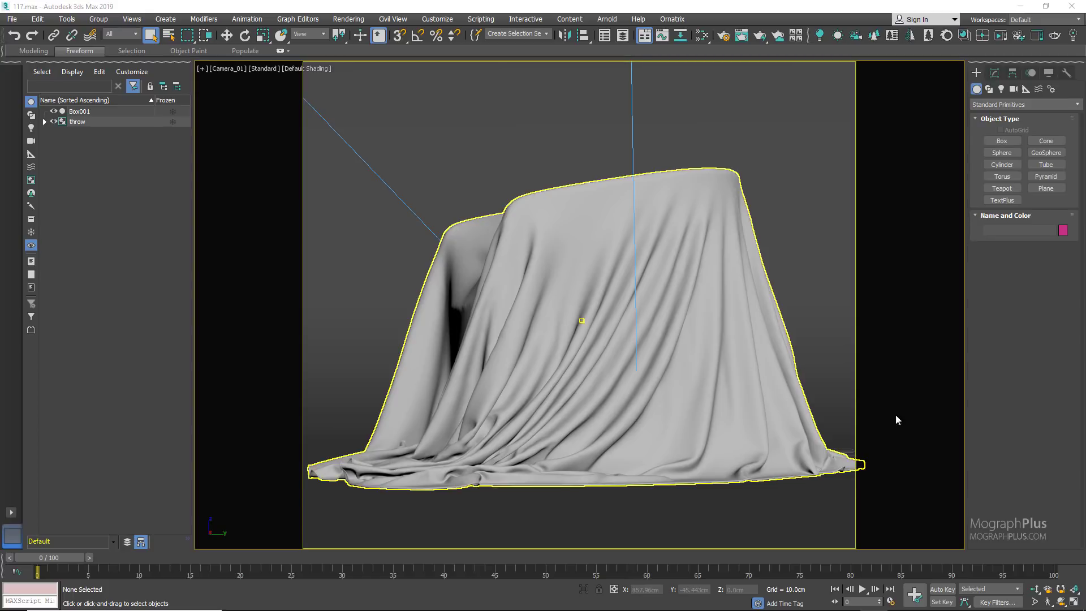
Step: Create a CoronaMtl in the Slate Material Editor and assign it to the throw group
click(615, 313)
key(m)
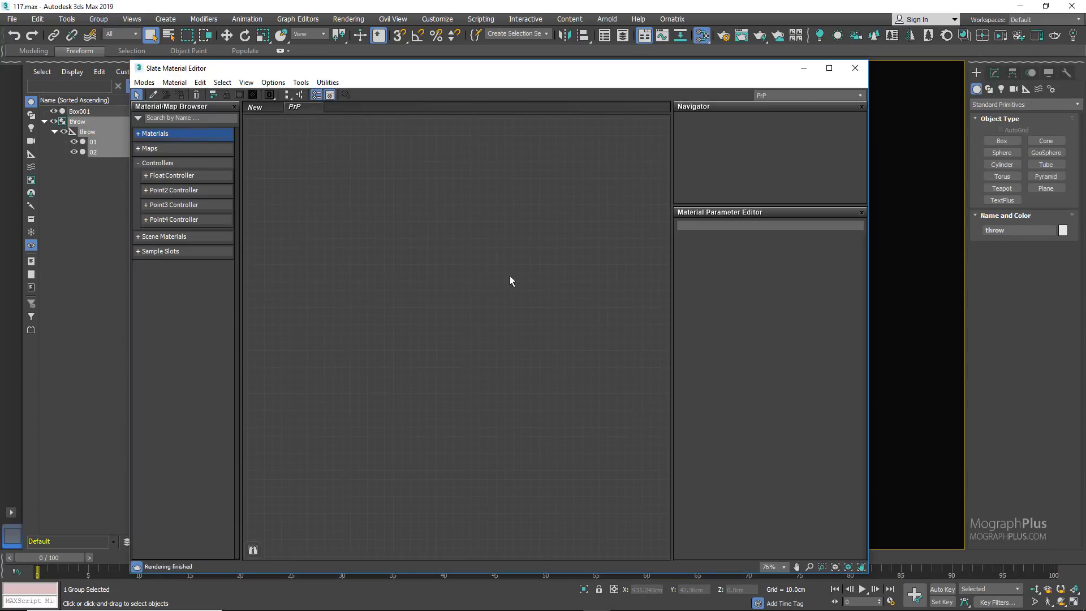
right_click(358, 240)
mouse_move(396, 248)
mouse_move(495, 272)
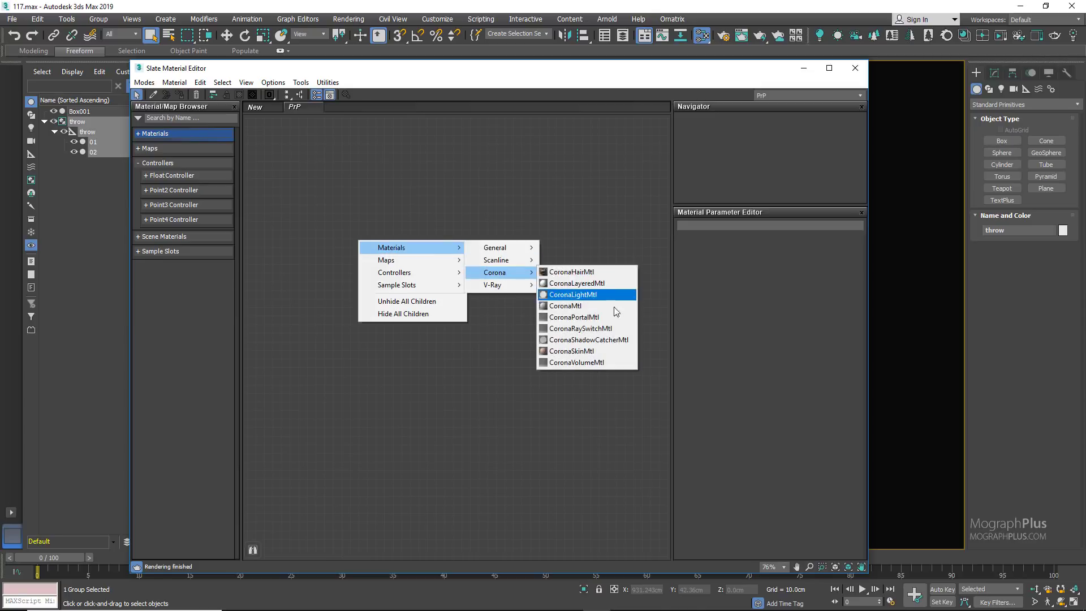
click(616, 308)
right_click(352, 240)
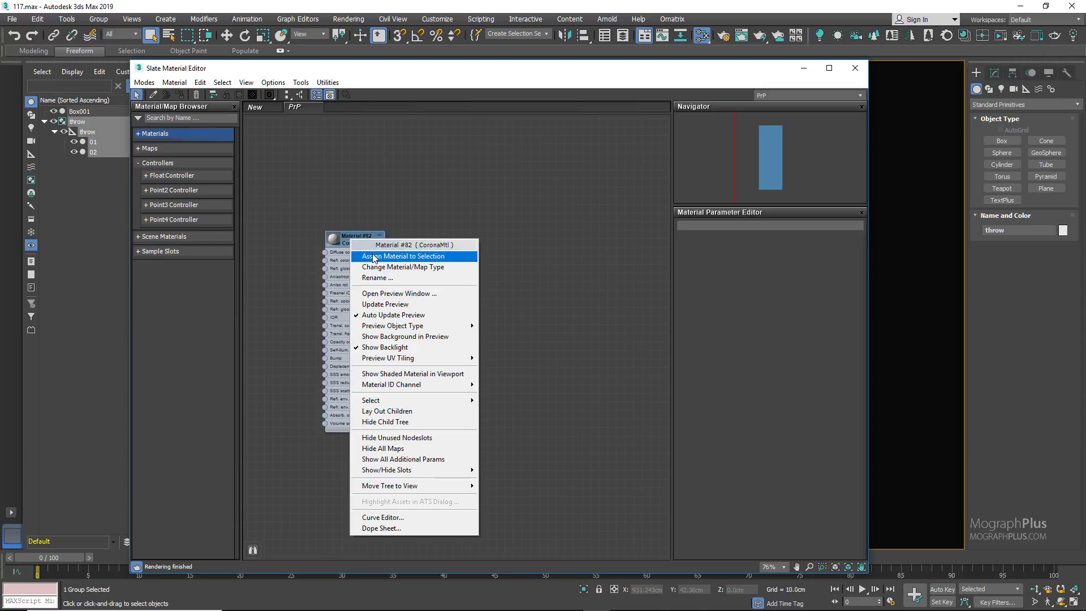
click(373, 258)
drag(365, 241, 441, 227)
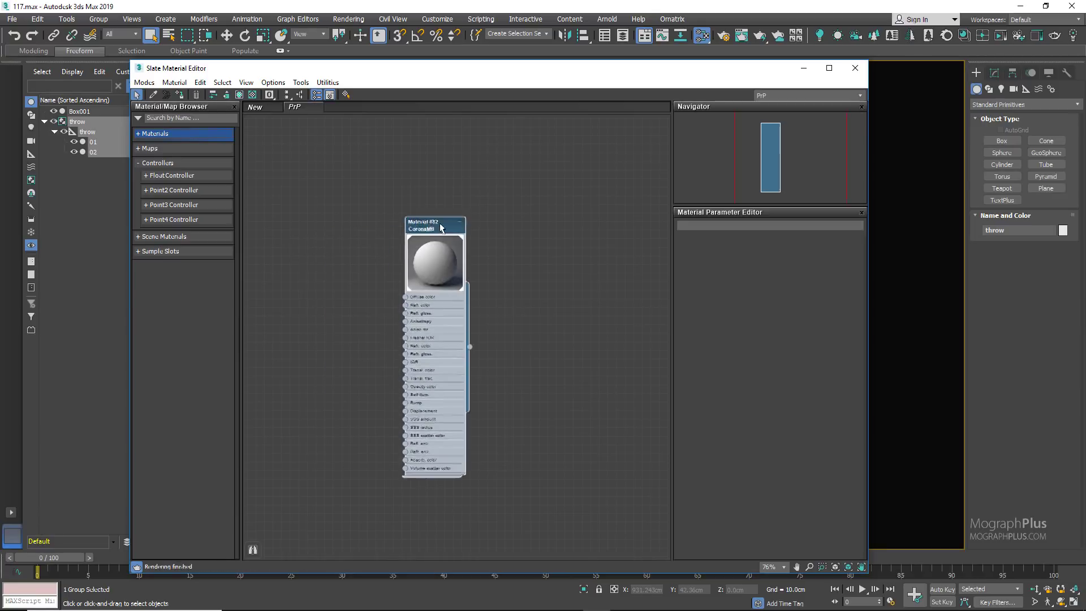
Step: Move the material editor aside to uncover the draped cloth, and close the orange velvet reference photo
drag(599, 72, 374, 80)
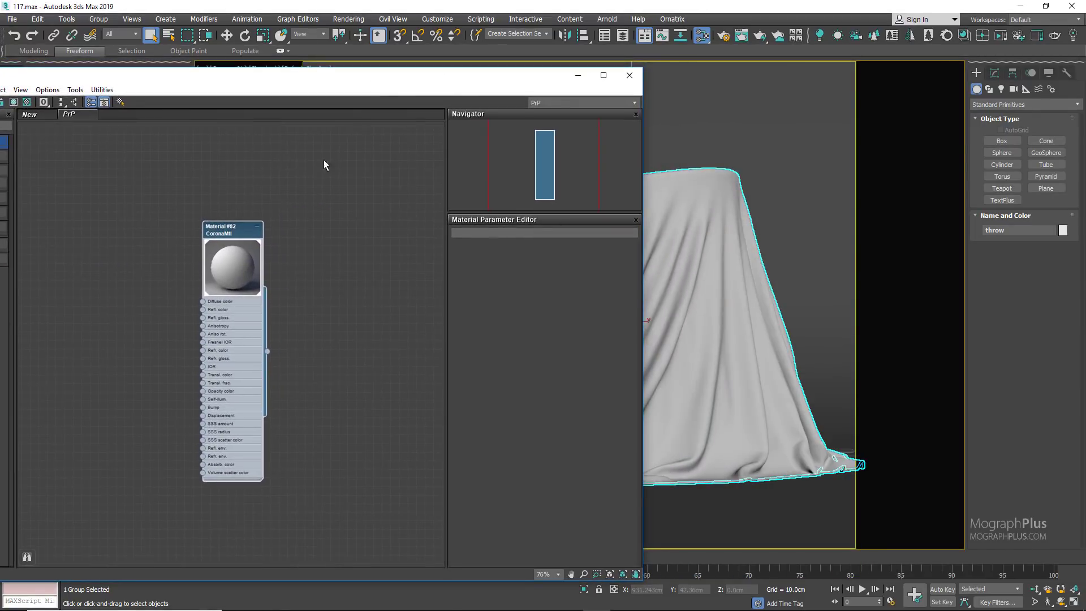
drag(227, 229, 328, 211)
drag(469, 83, 367, 85)
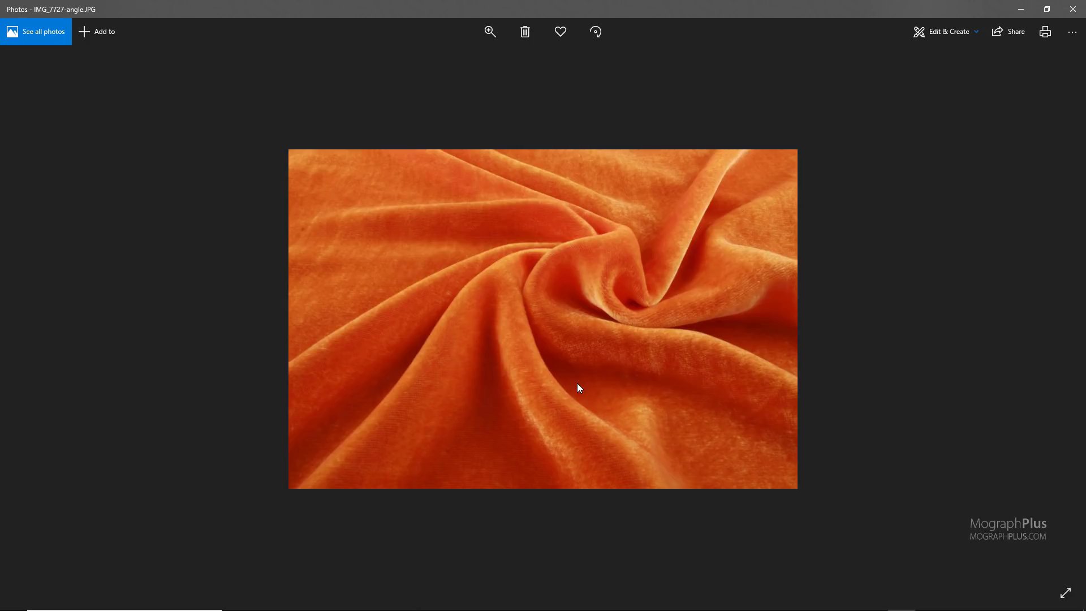
click(1070, 9)
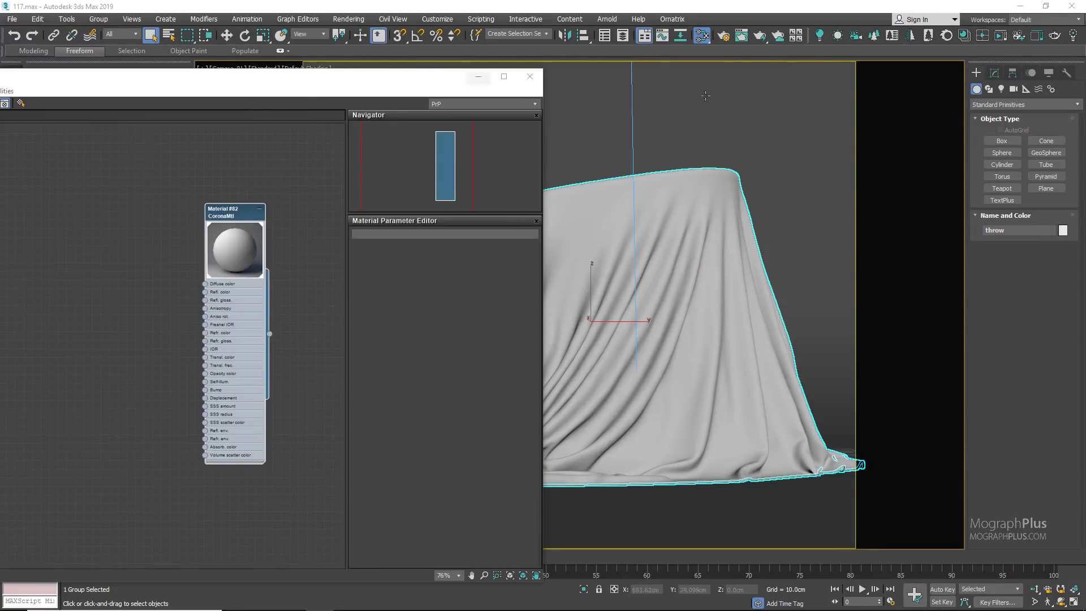
Step: Open a floating Color Clipboard, load the saved purple palette into it, and place it clear of the cloth
click(1069, 73)
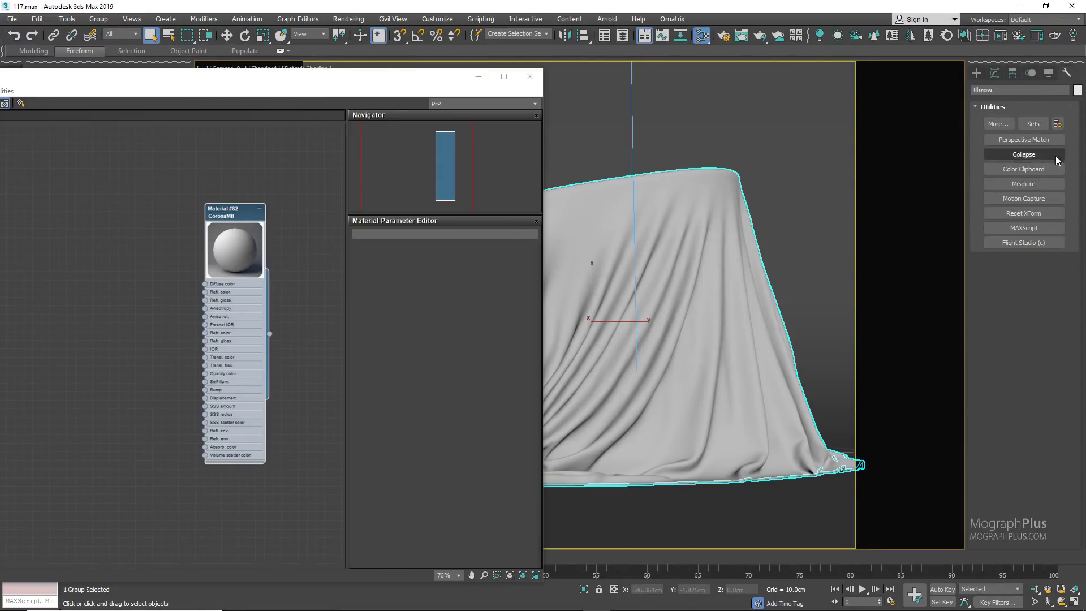
click(1037, 169)
click(1001, 323)
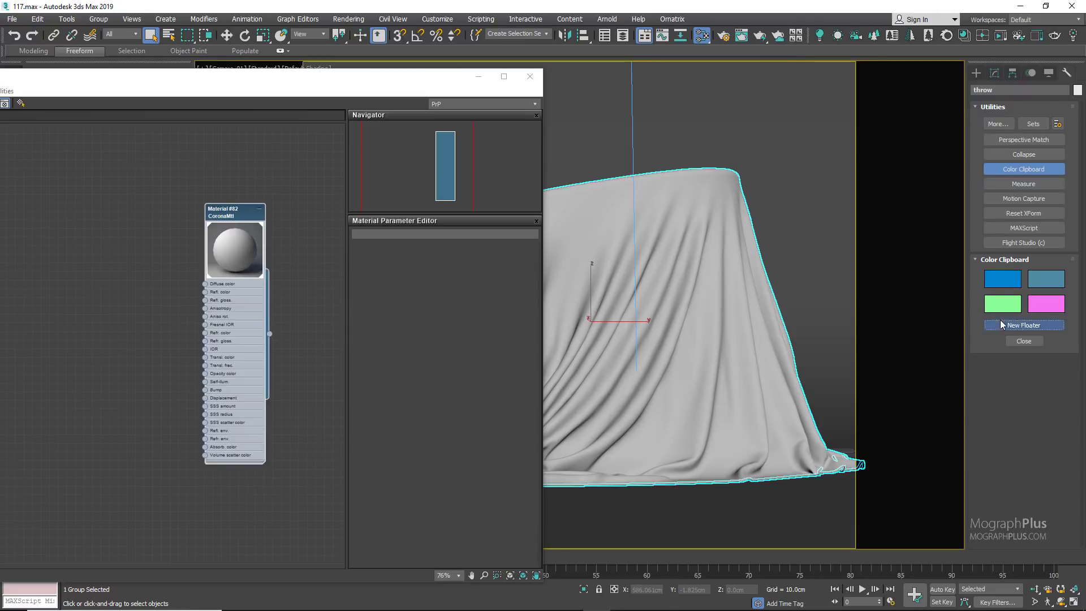
click(507, 338)
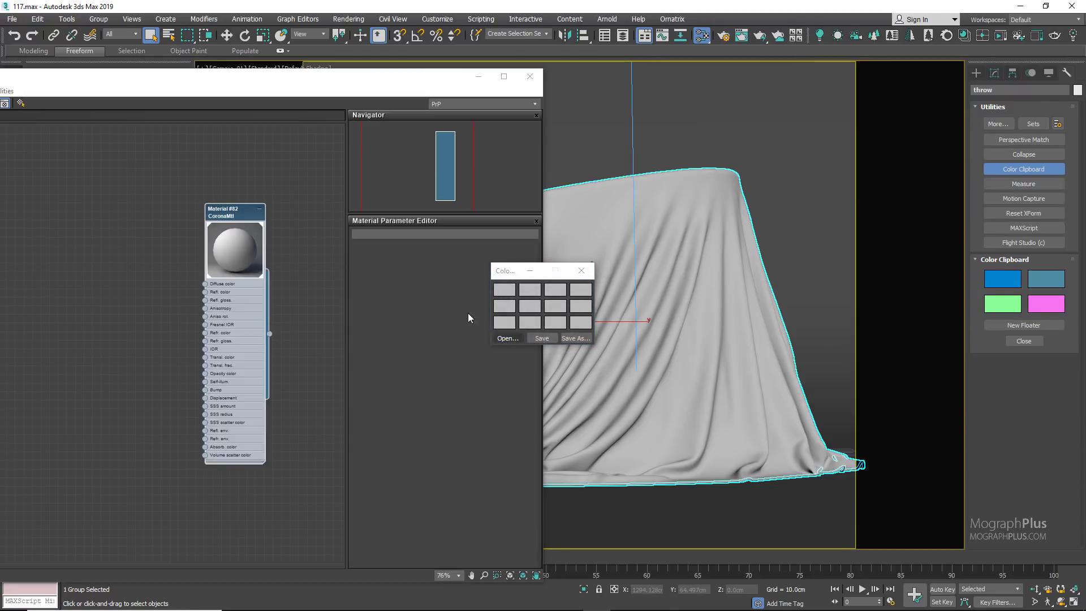
double_click(416, 254)
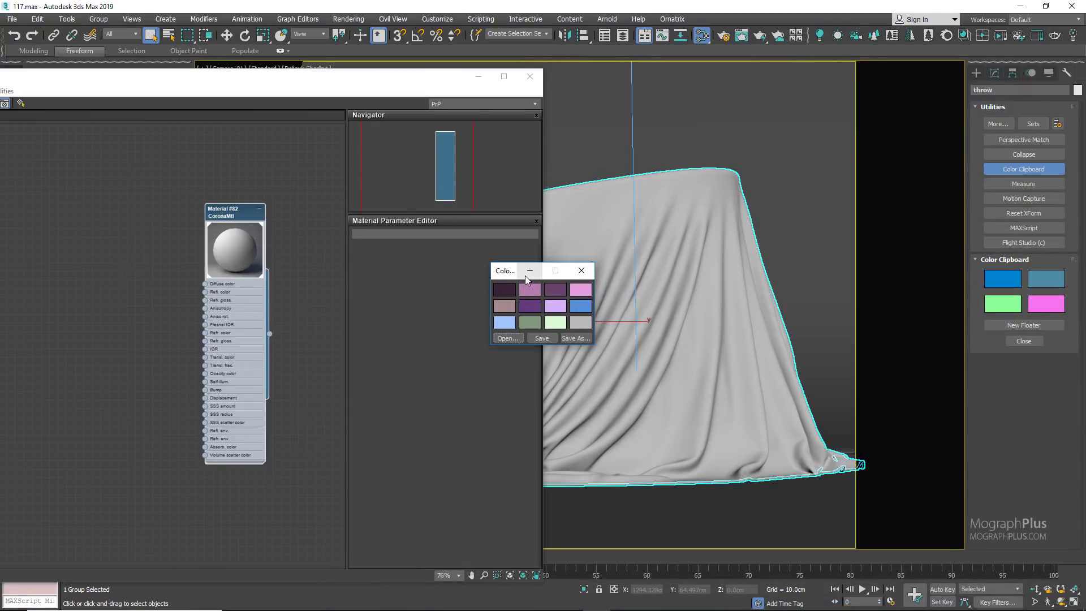
drag(523, 271, 890, 73)
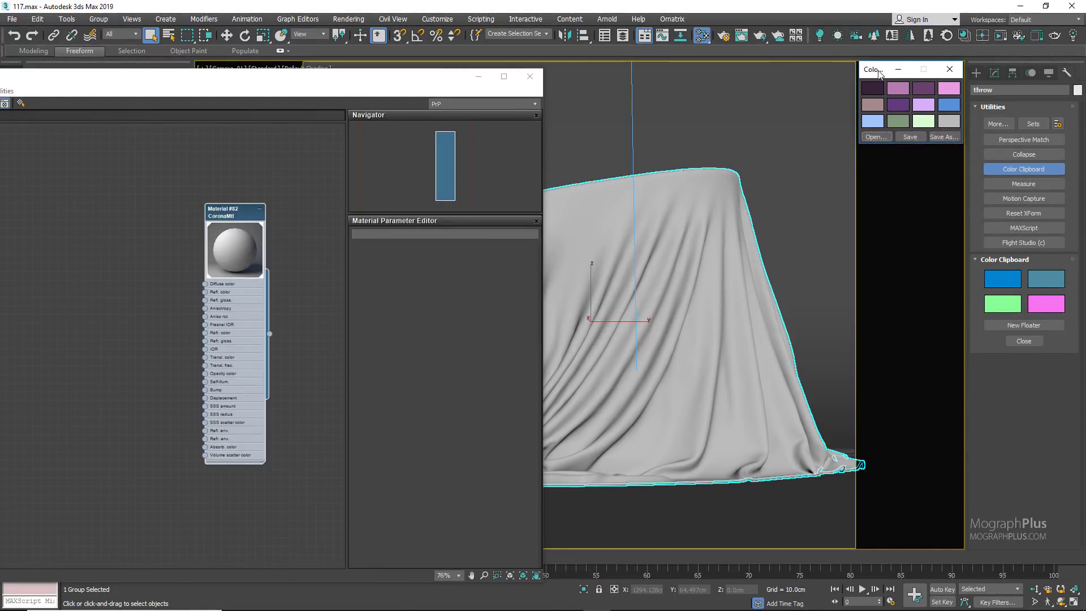
Step: Show the CoronaMtl's parameters and add a Falloff map beside its node
drag(382, 77, 484, 69)
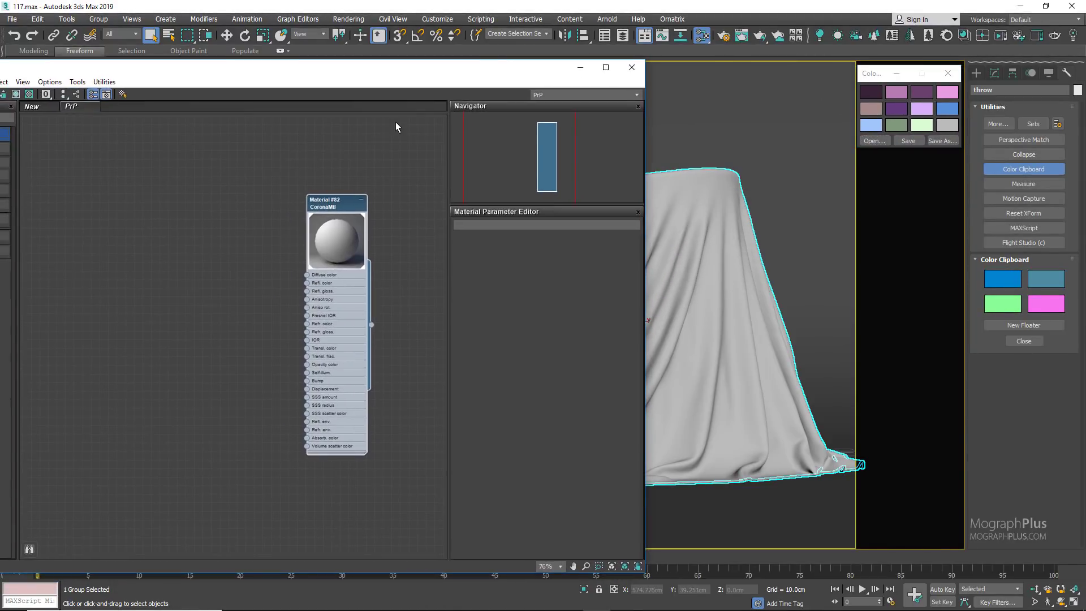
double_click(334, 209)
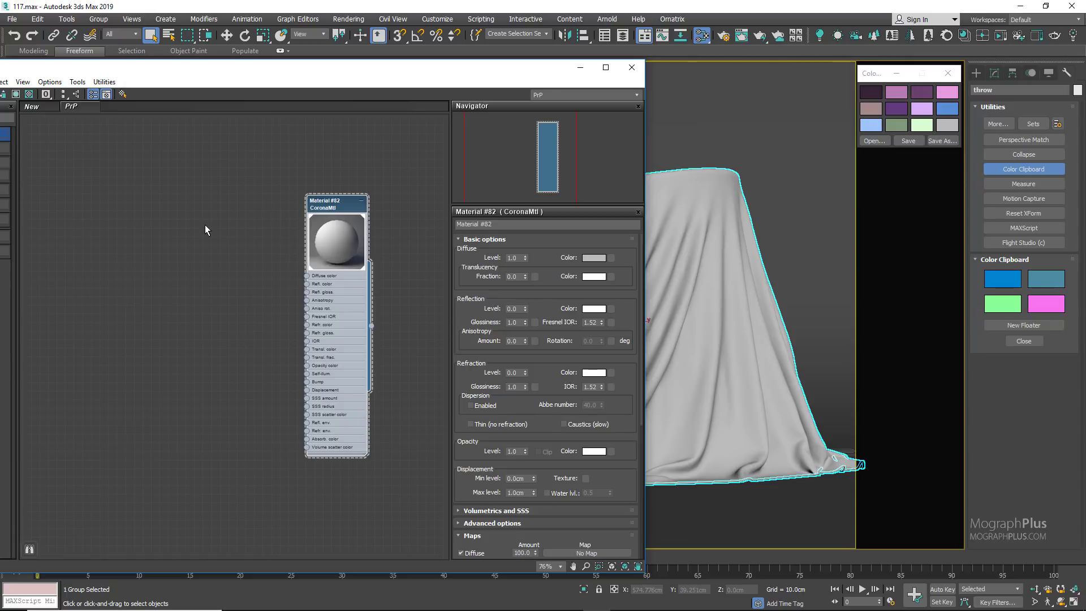
right_click(79, 233)
mouse_move(114, 253)
mouse_move(219, 256)
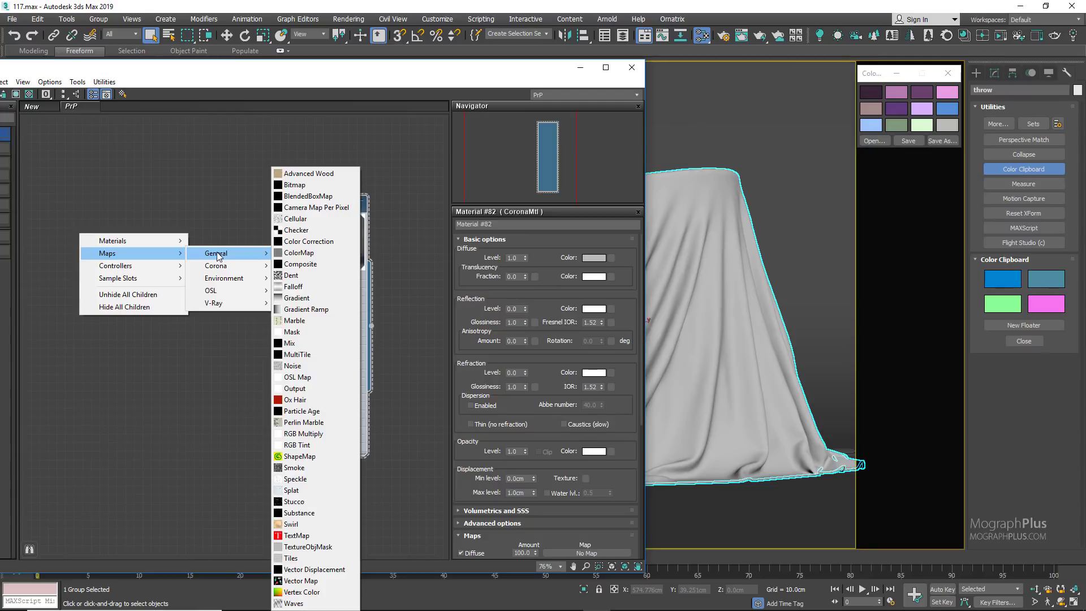
click(308, 286)
click(67, 230)
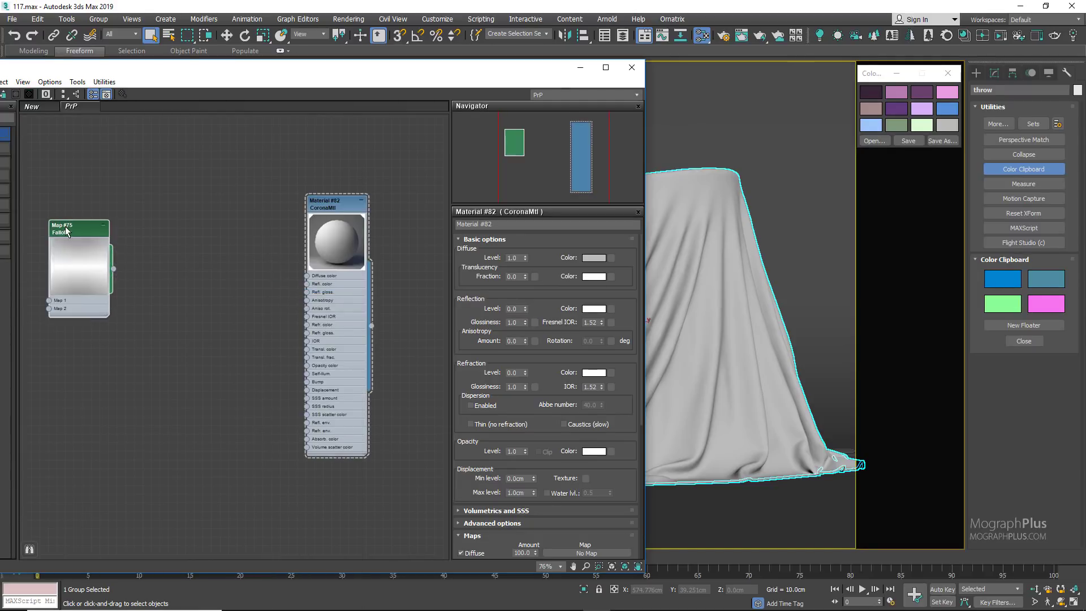
drag(66, 231, 92, 206)
Step: Connect the Falloff map to the CoronaMtl's Diffuse color and show the Falloff parameters
drag(420, 74, 447, 71)
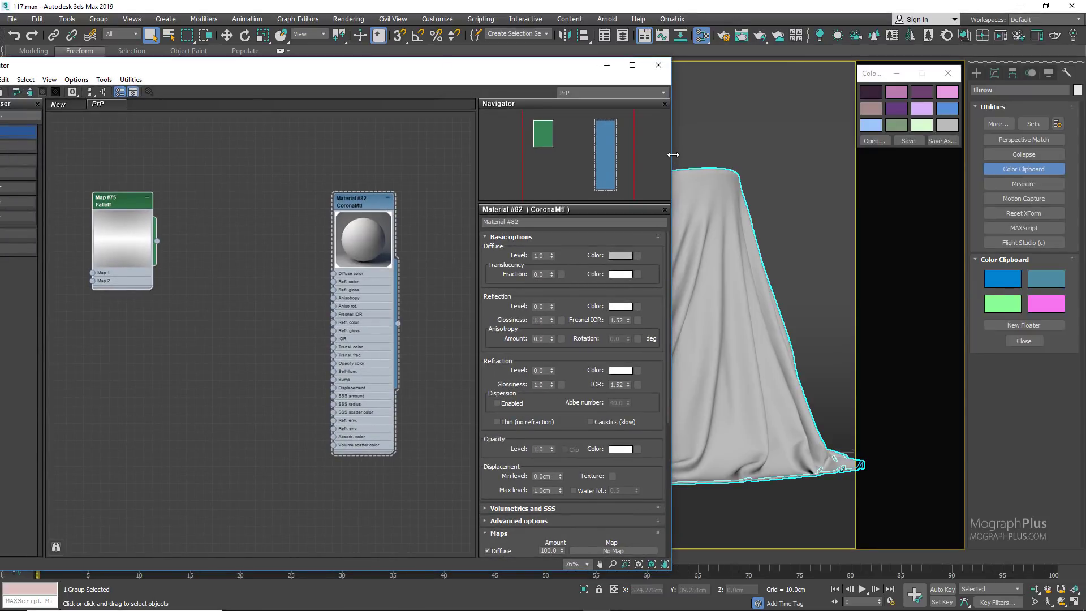
drag(671, 153, 725, 154)
scroll(145, 243, up, 1)
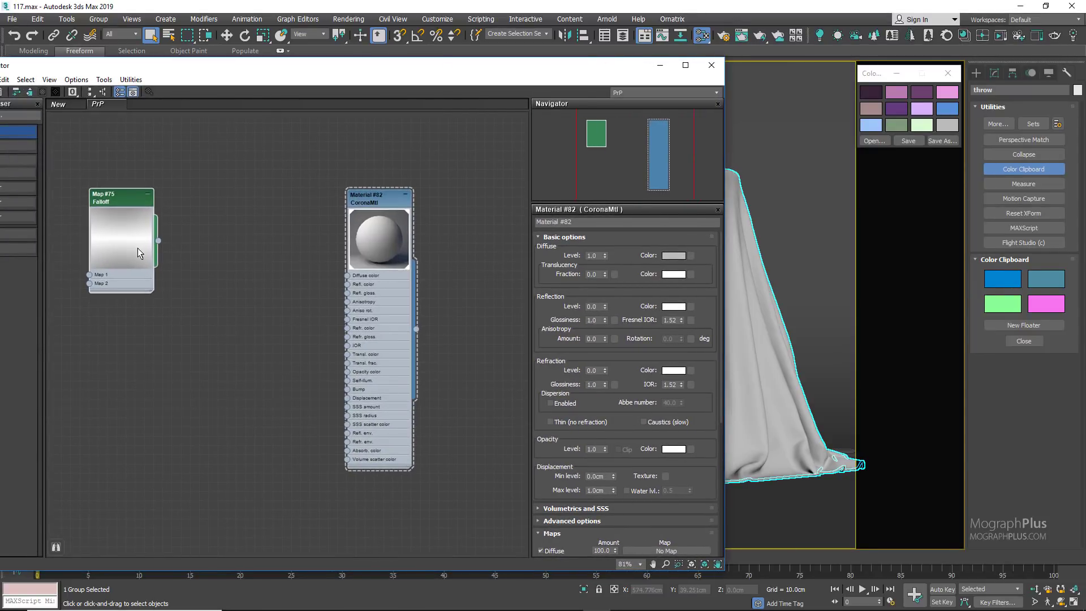
drag(161, 242, 347, 276)
double_click(129, 203)
drag(129, 203, 201, 212)
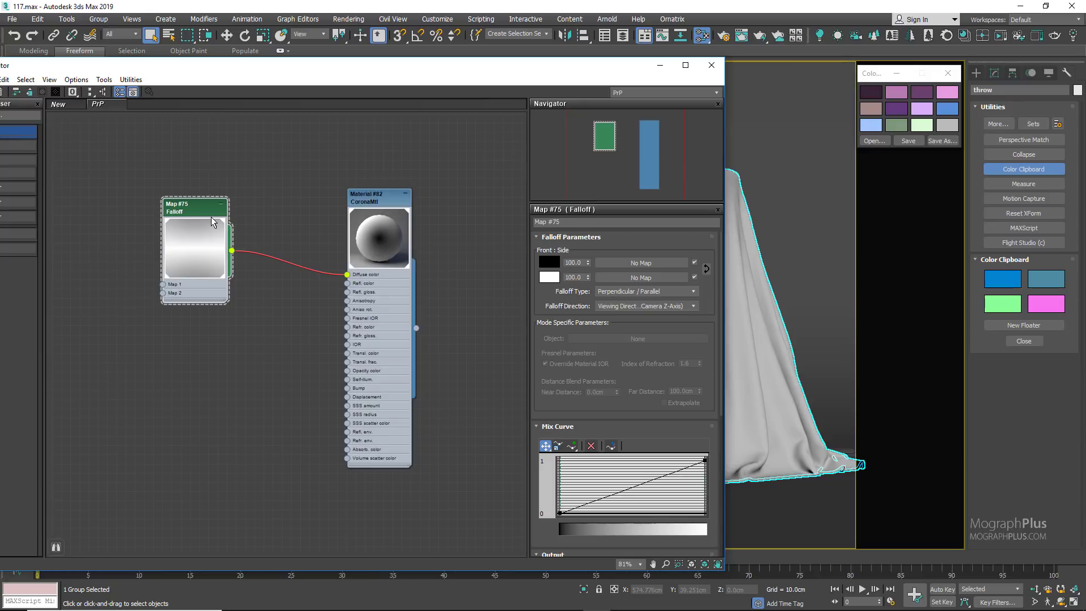
scroll(223, 222, up, 2)
scroll(284, 205, up, 1)
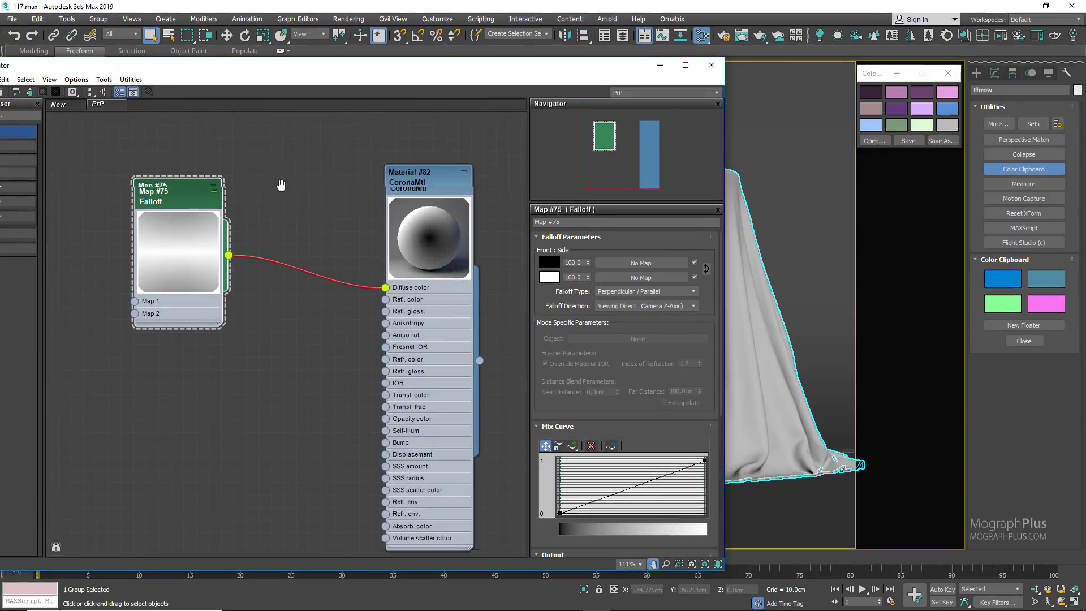
drag(169, 232, 107, 232)
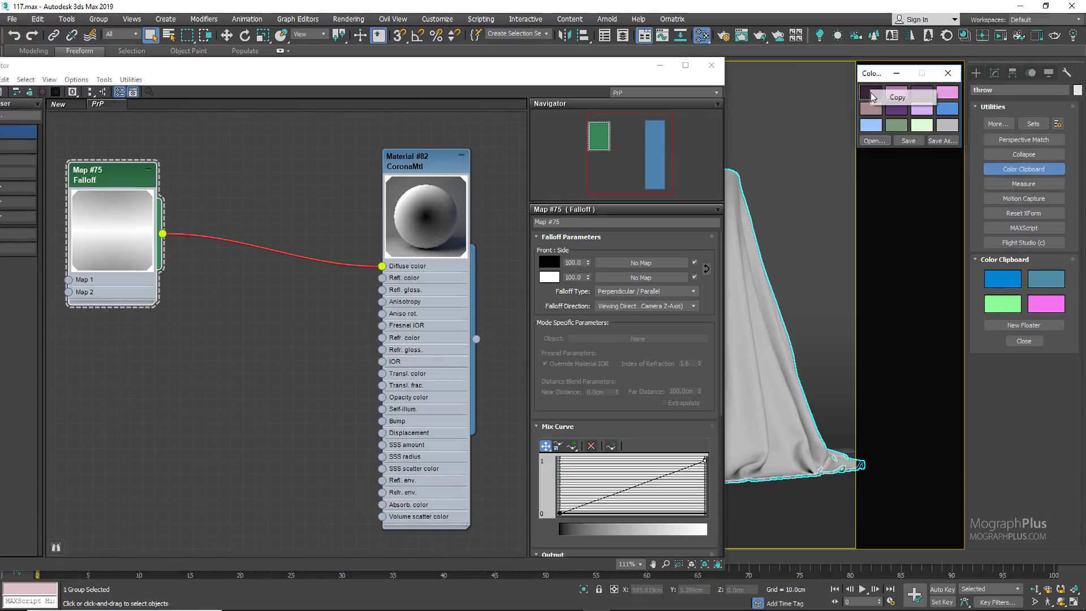
Step: Copy the clipboard's dark purple to the Falloff front color and its pinkish purple to the side color
right_click(550, 264)
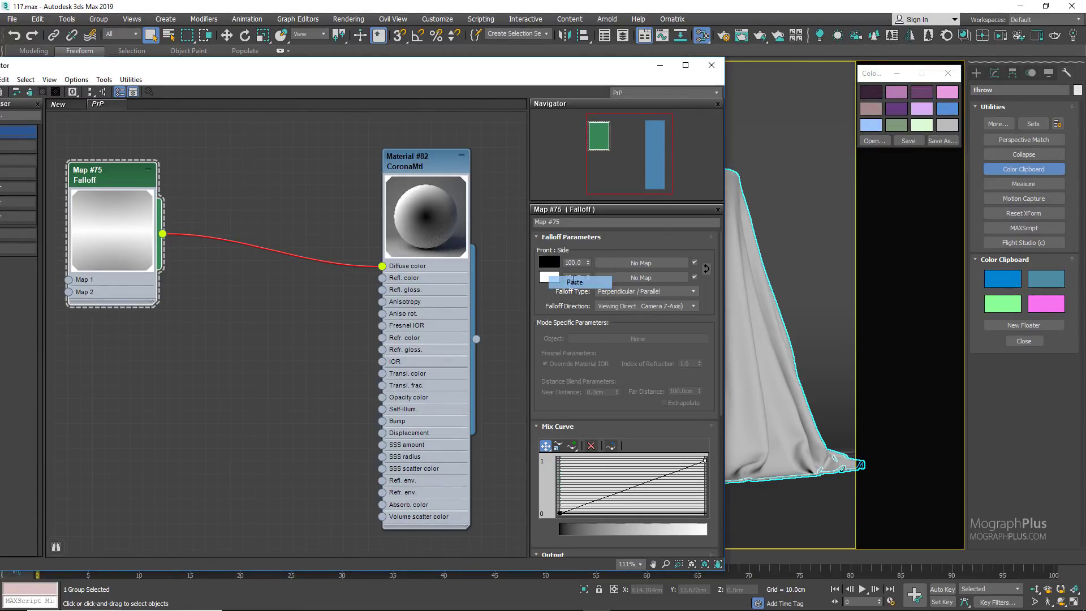
click(574, 282)
right_click(893, 92)
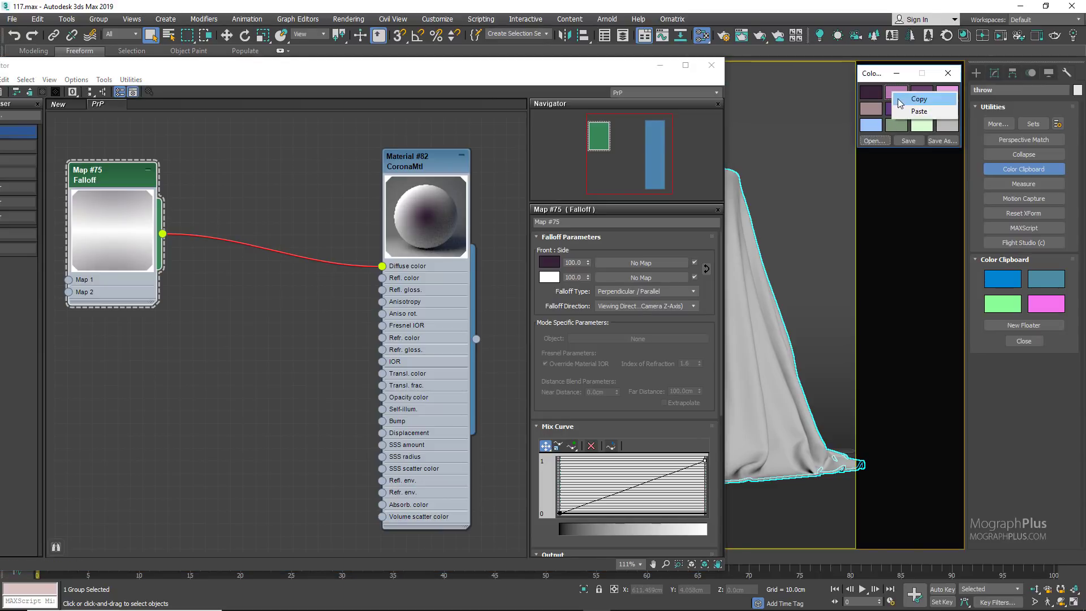
click(904, 99)
right_click(546, 280)
click(588, 300)
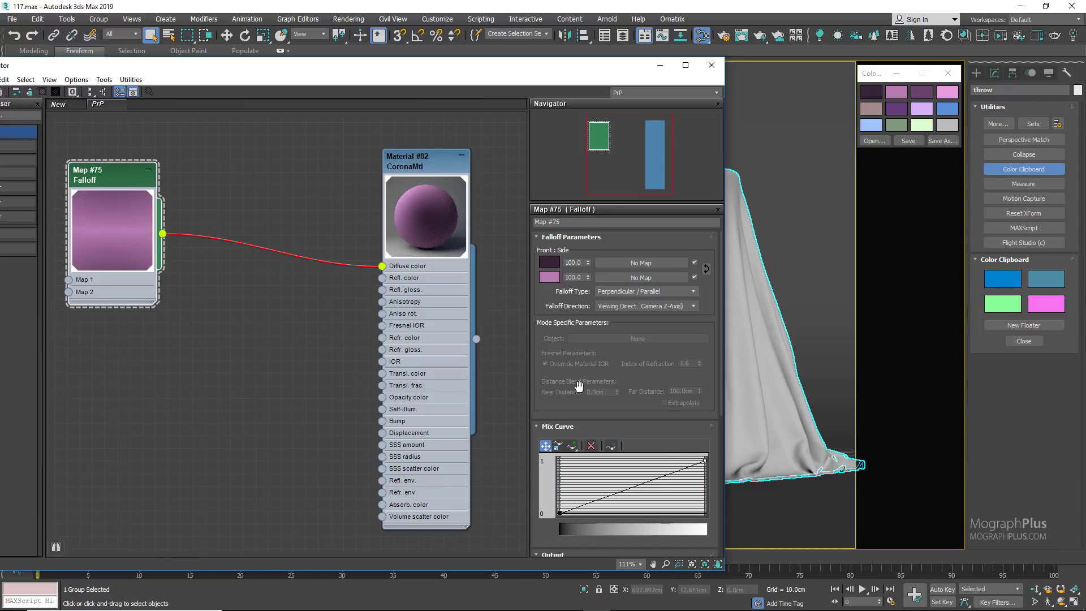
Step: Convert both end points of the Falloff Mix Curve to Bezier-Corner and bend the curve downward so it rises steeply at its end
right_click(705, 460)
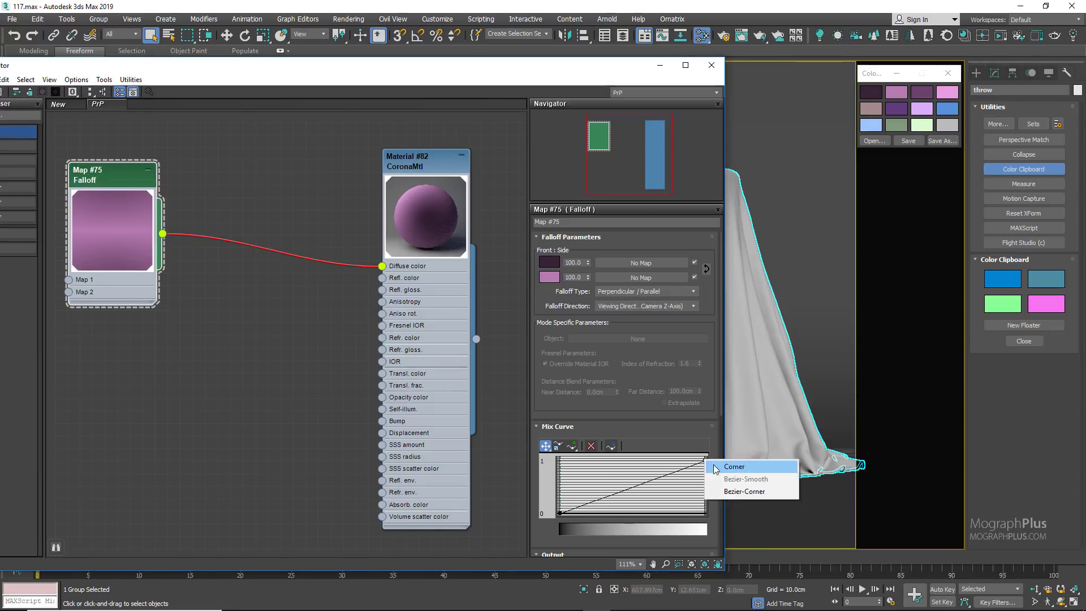
click(744, 491)
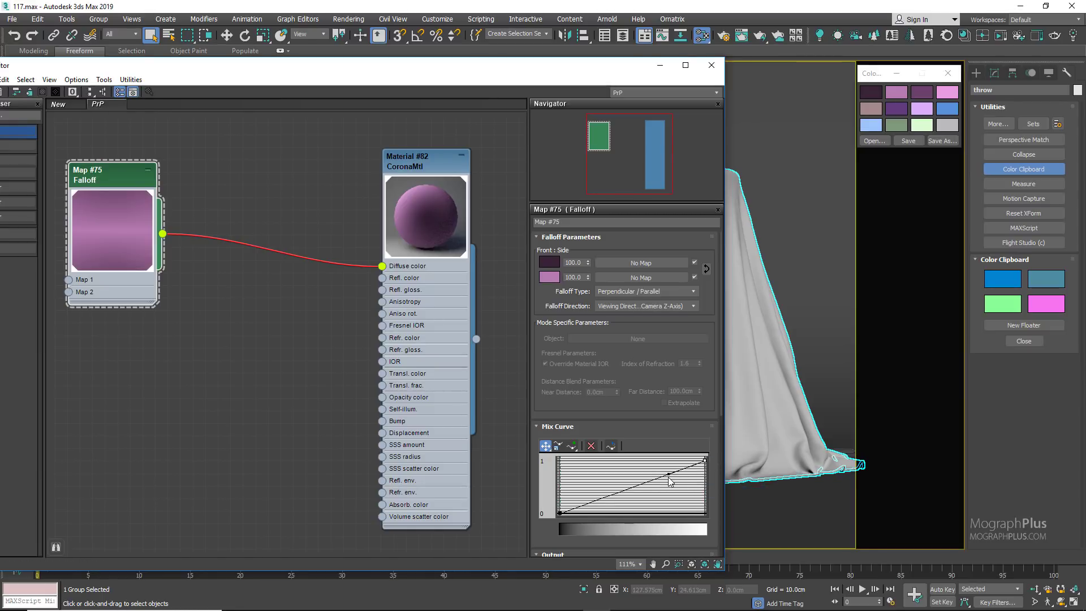
drag(667, 475, 690, 502)
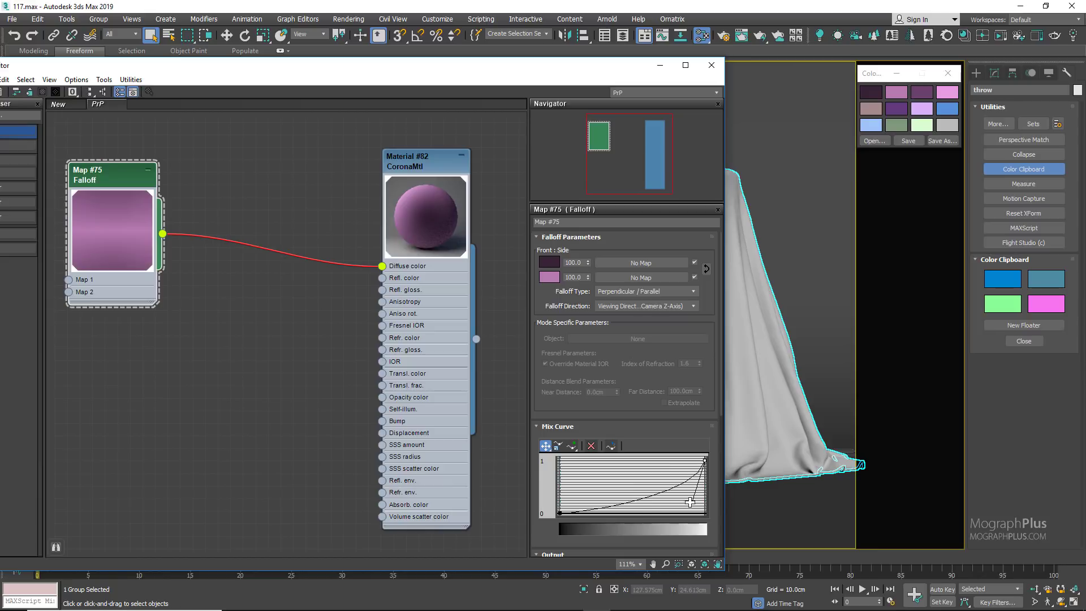
right_click(562, 513)
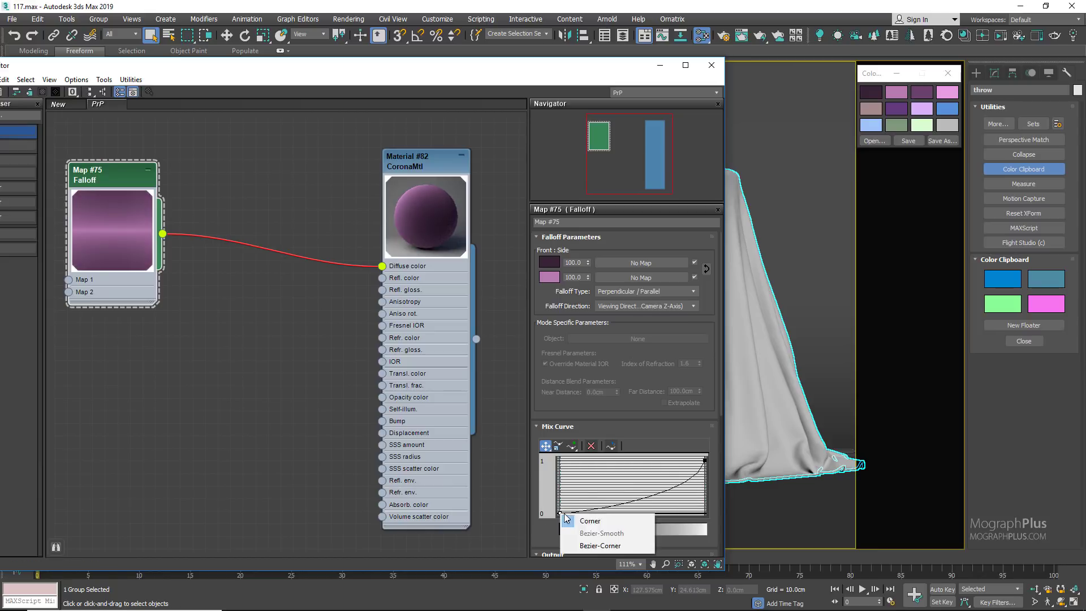
click(600, 546)
drag(581, 511, 628, 508)
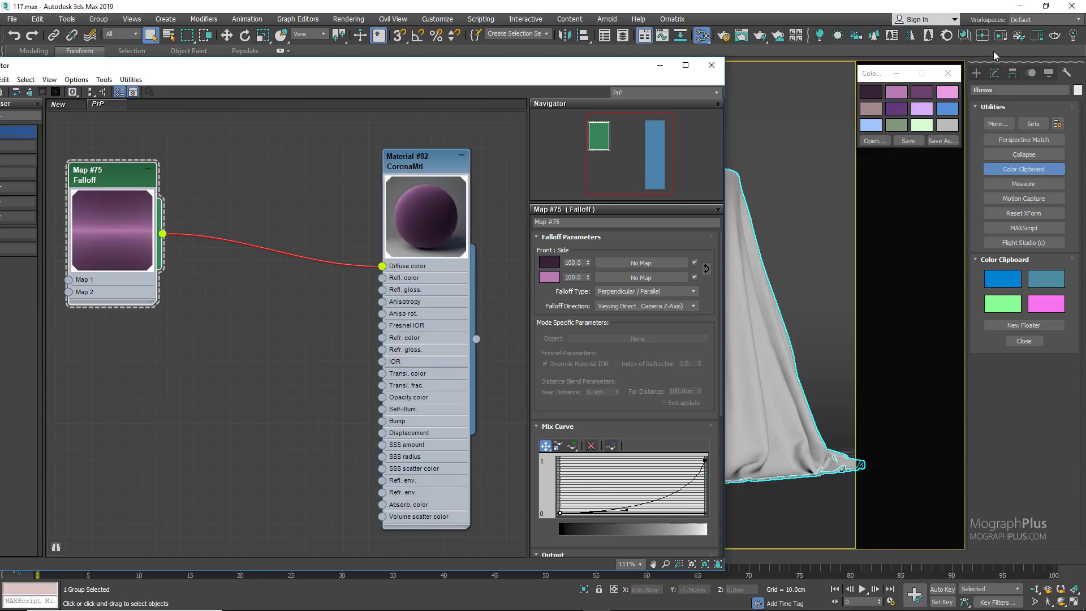
Step: Start a Corona interactive render of Camera_01 and set the tone mapping contrast to 1.80
click(1000, 36)
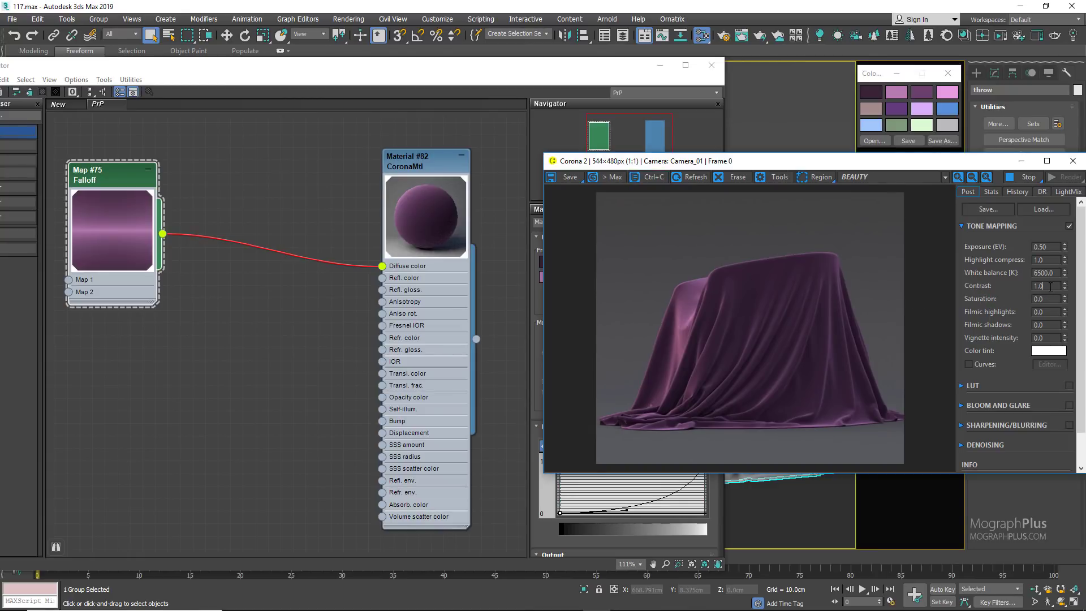
key(Return)
Step: Enlarge the Corona frame buffer and arrange it beside the material editor so the Falloff parameters and the cloth render both show
drag(545, 472, 471, 537)
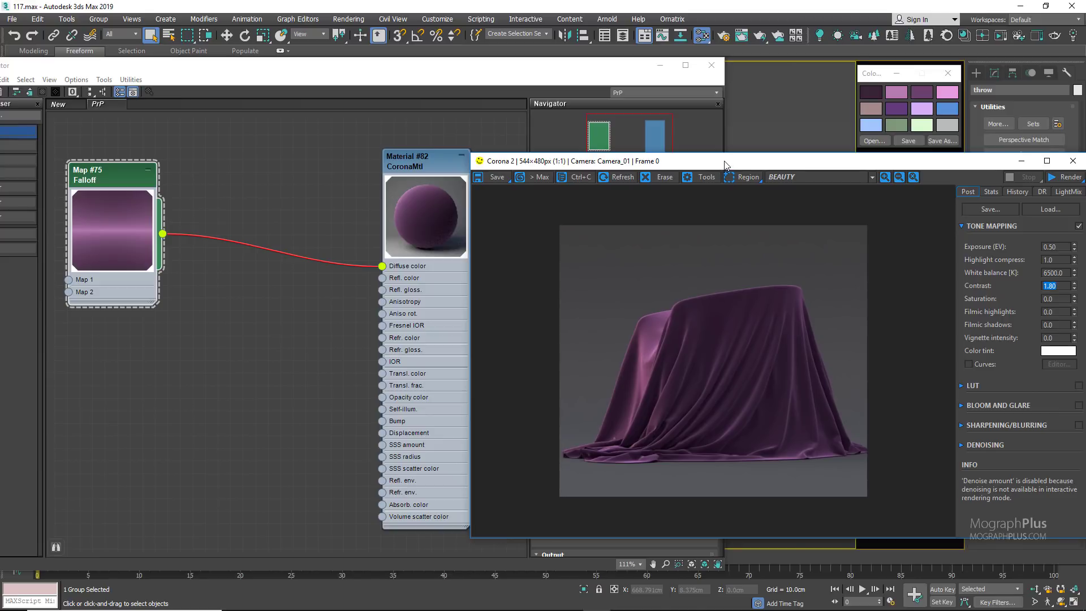
drag(729, 163, 788, 163)
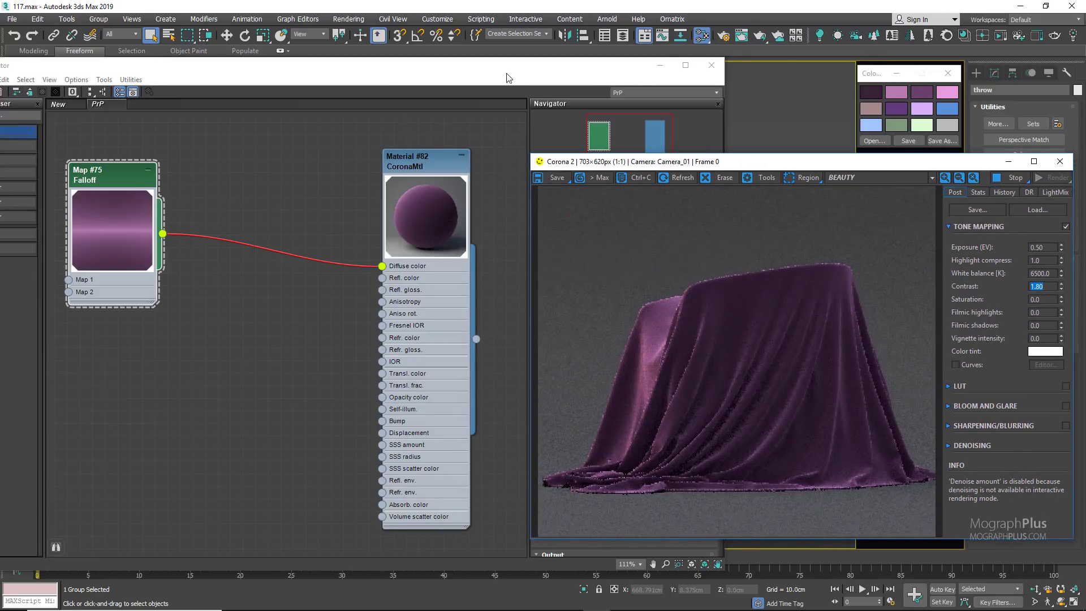
drag(508, 78, 466, 72)
drag(735, 167, 858, 154)
drag(388, 52, 430, 80)
drag(459, 154, 473, 154)
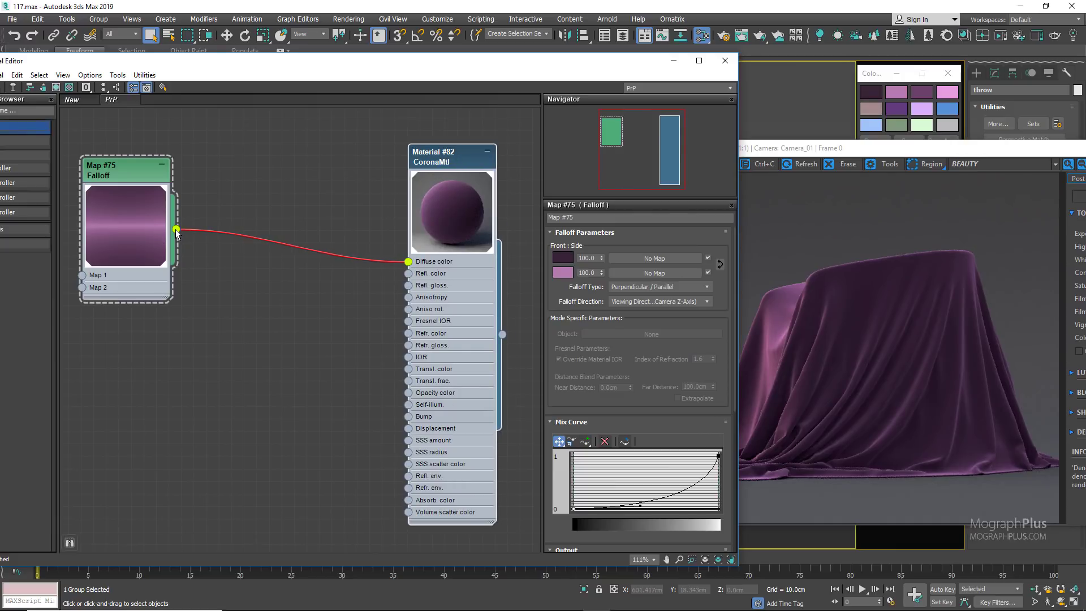
Step: Insert a Color Correction map between the Falloff map and the material's Diffuse color, and open its parameters
drag(179, 236, 215, 313)
mouse_move(249, 334)
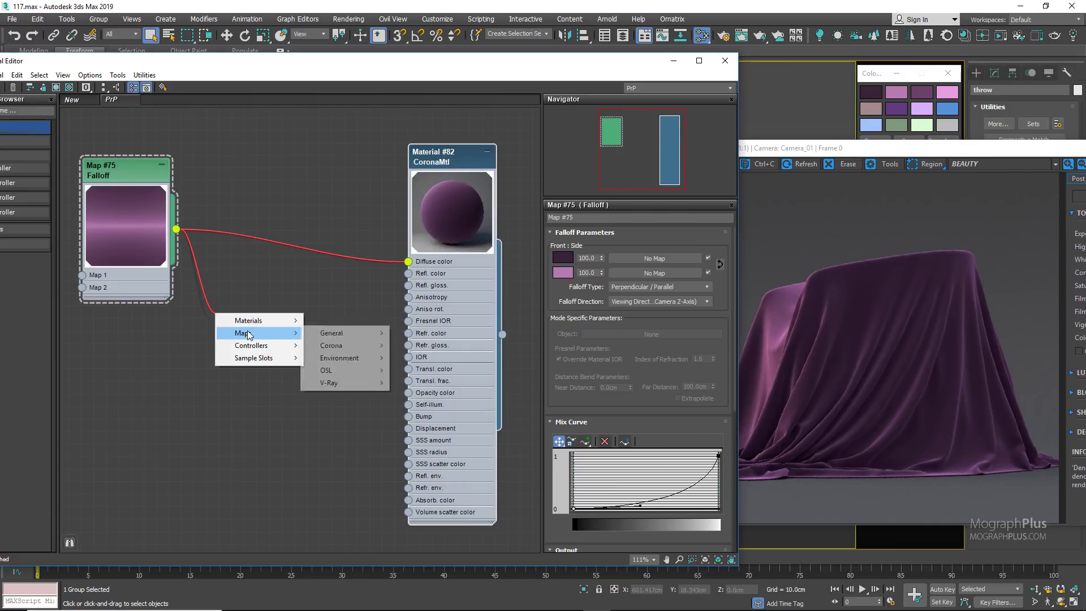
mouse_move(351, 338)
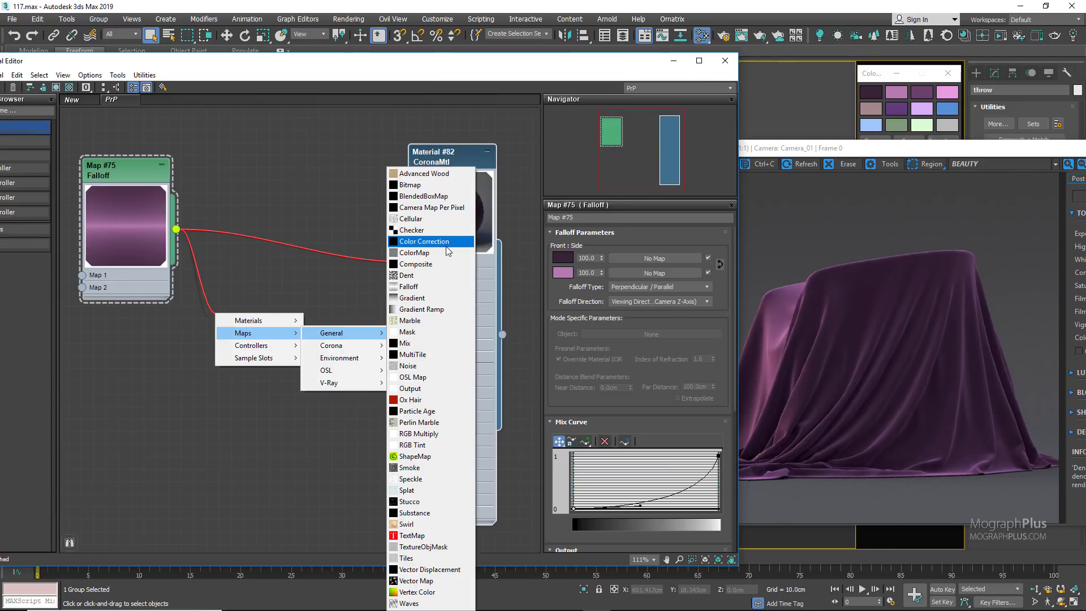
click(425, 241)
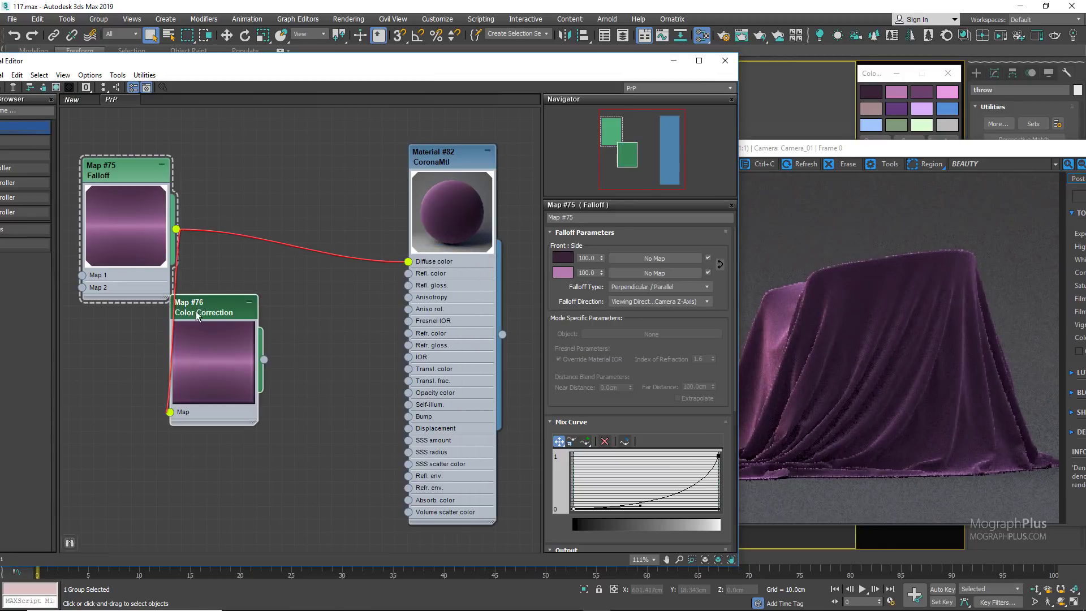
drag(249, 350, 409, 263)
click(282, 292)
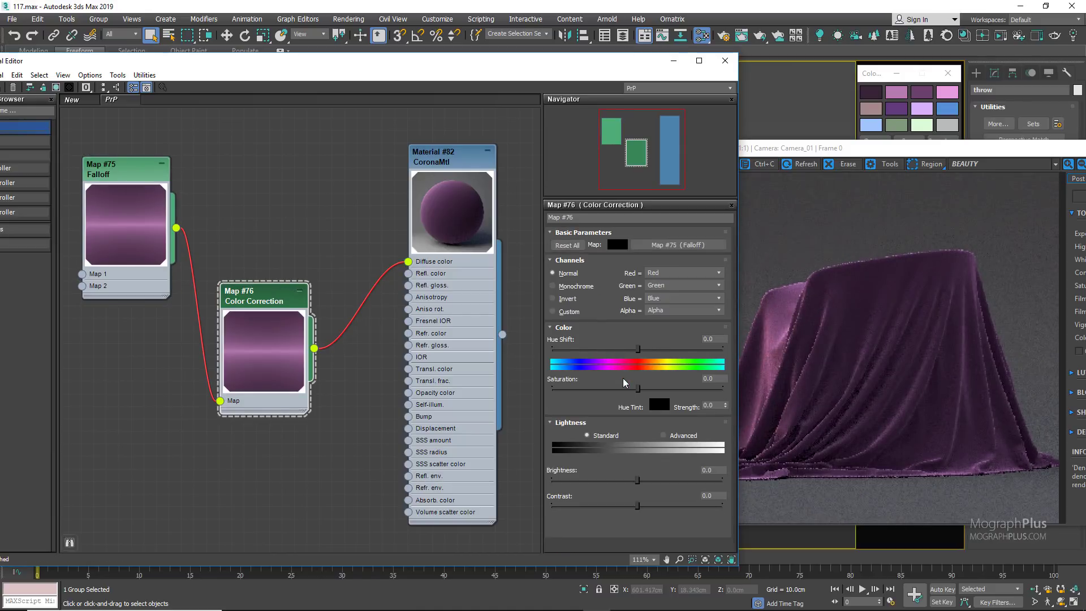
Step: Set the Color Correction map's hue shift to -110 and its saturation to 41
drag(638, 350, 579, 350)
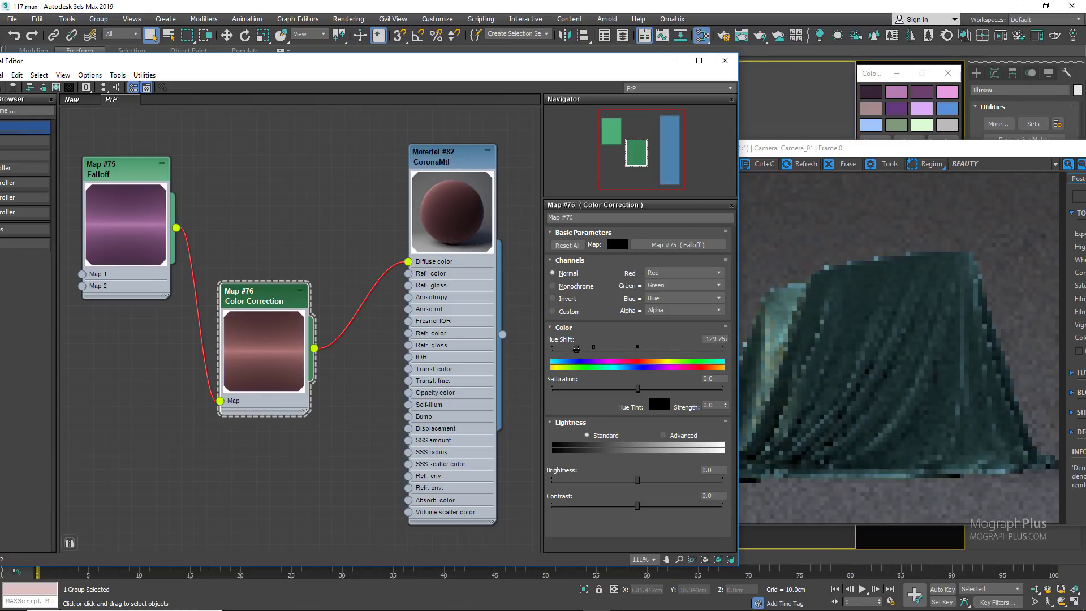
double_click(711, 339)
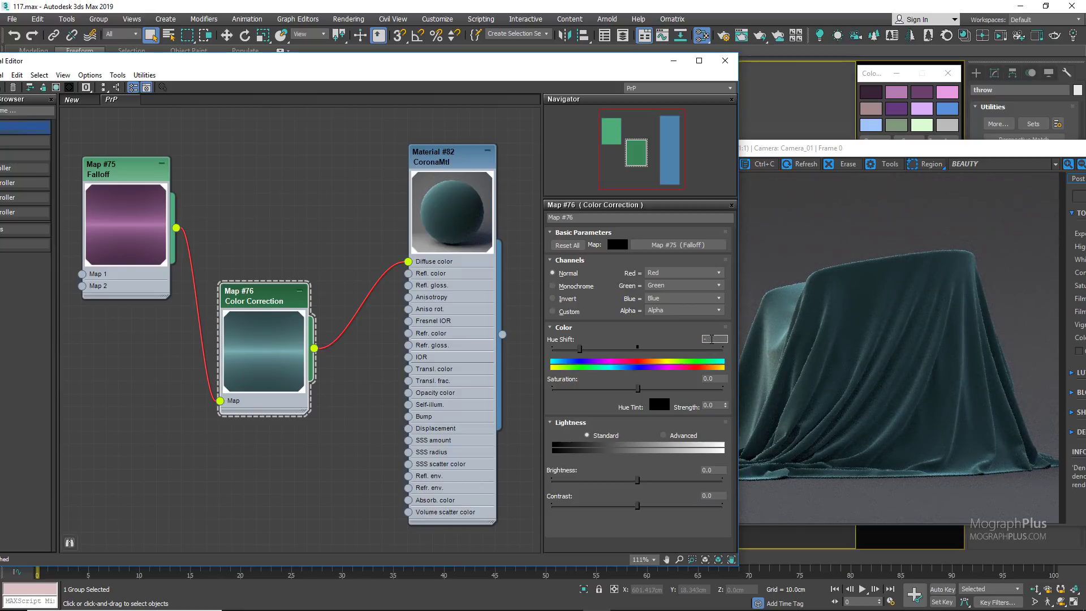
text(-110)
key(Return)
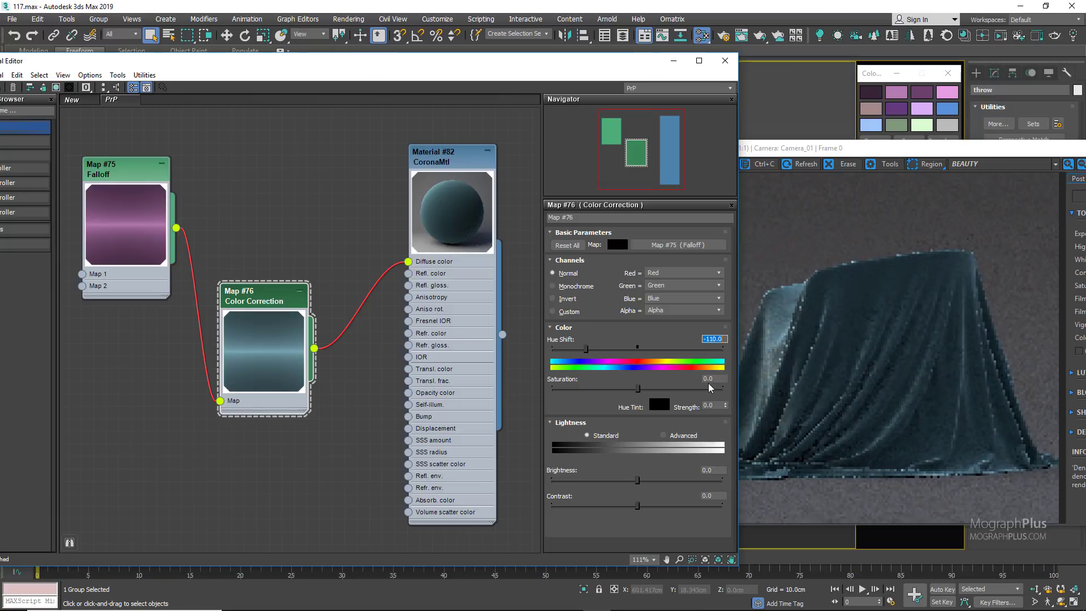
double_click(709, 377)
text(41)
key(Return)
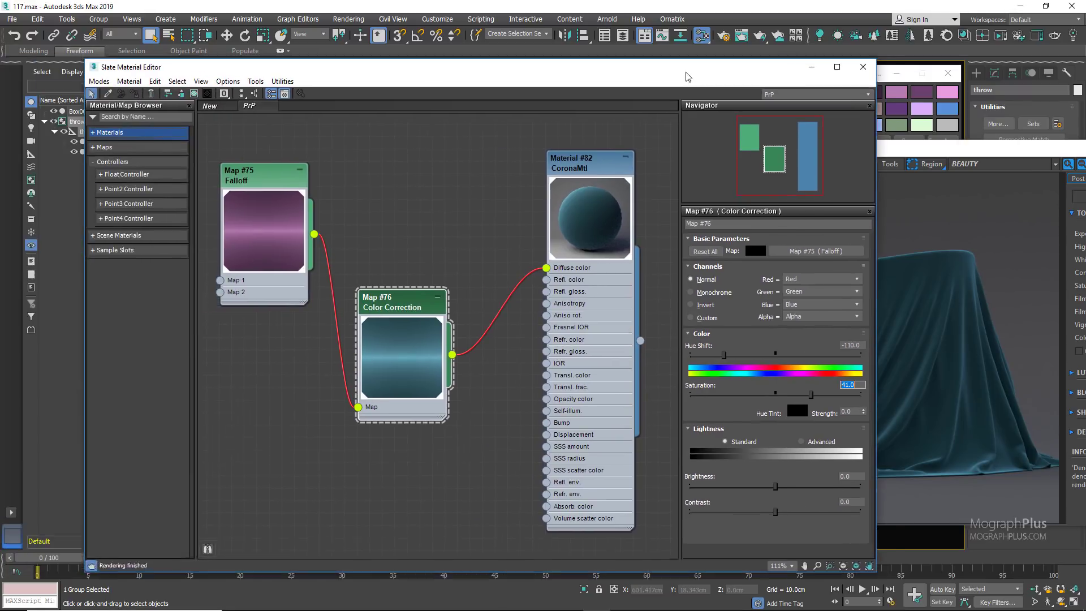
Step: Duplicate the teal material together with its Falloff and Color Correction maps, placing the copy above the original
scroll(448, 243, down, 4)
middle_drag(449, 243, 409, 408)
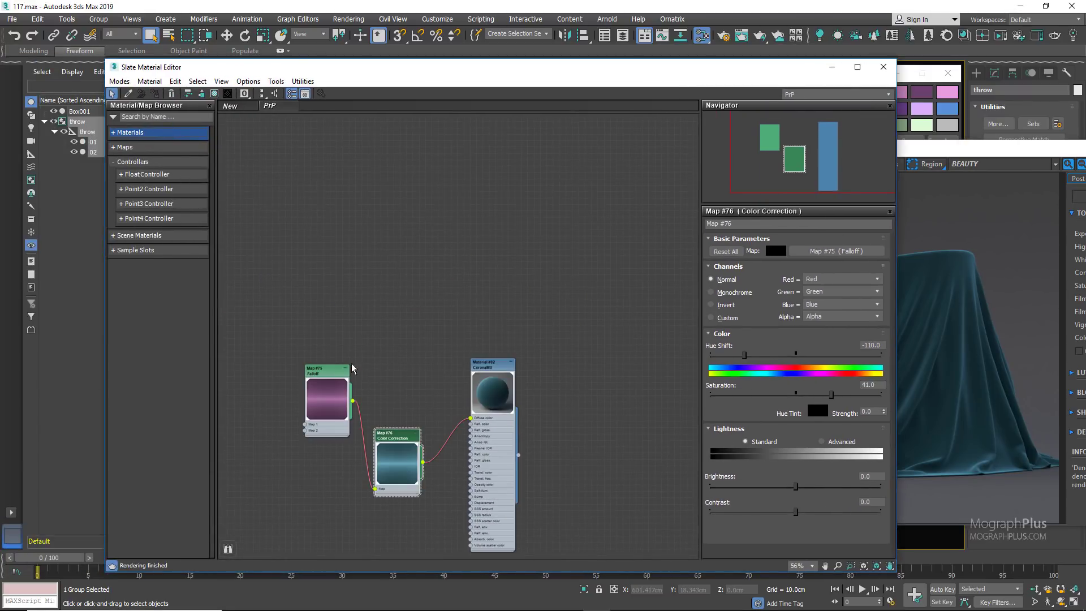
drag(326, 341, 513, 465)
shift+drag(495, 374, 498, 122)
middle_drag(362, 300, 349, 466)
scroll(384, 311, up, 1)
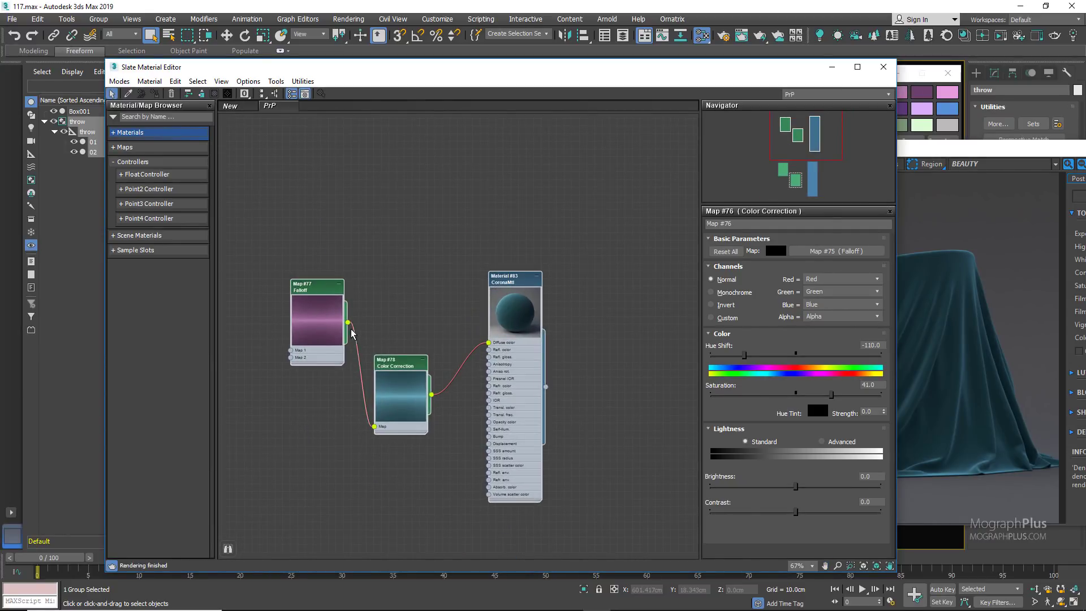
Step: Wire the copied Falloff directly to the copied material's Diffuse color and delete only the copied Color Correction map
drag(347, 323, 489, 343)
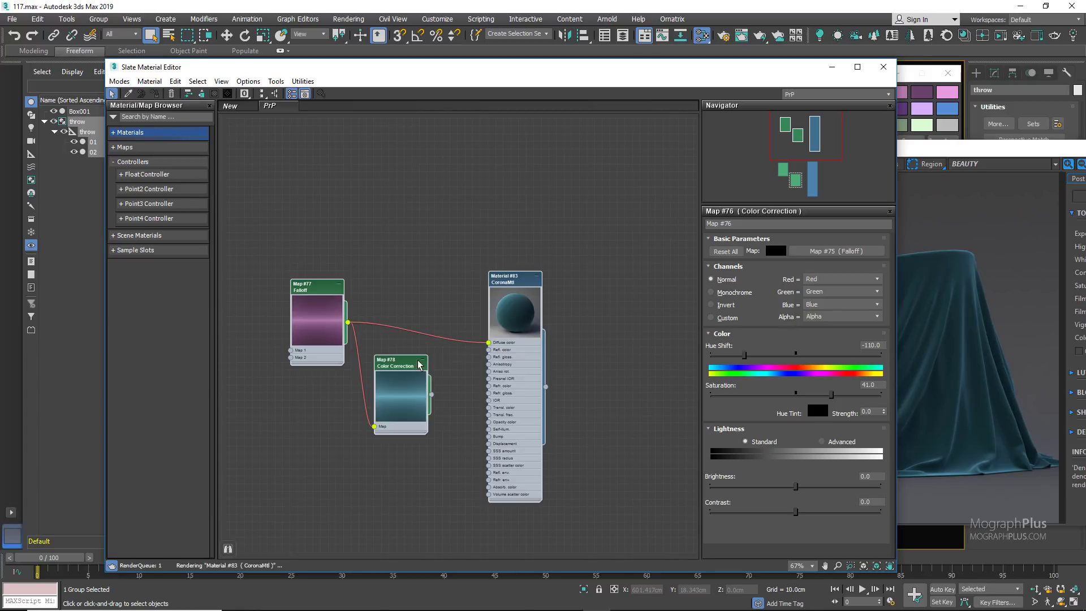
key(Delete)
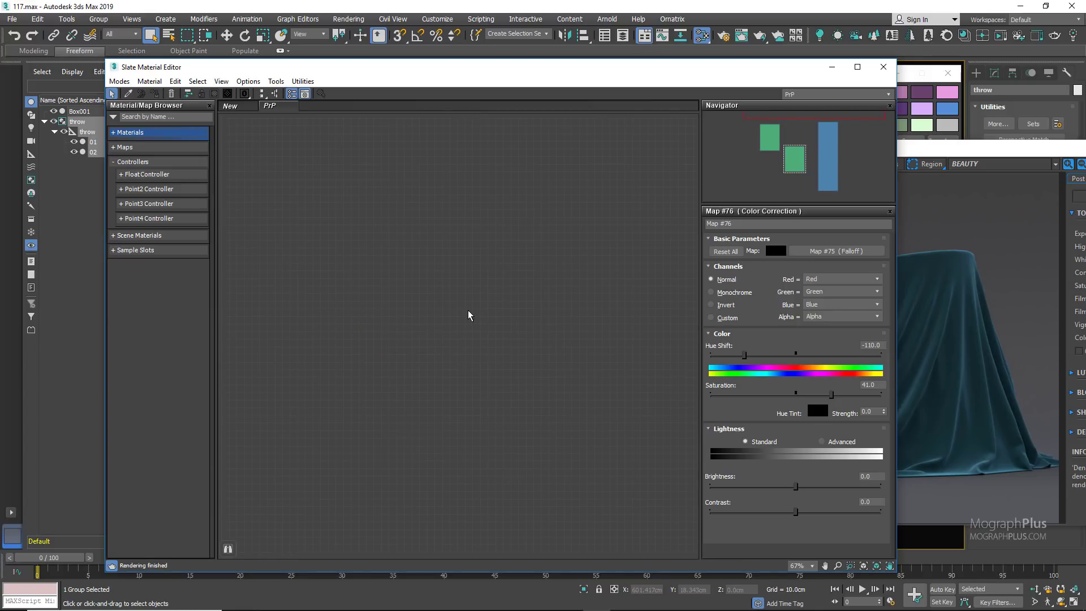
key(ctrl+z)
click(407, 360)
key(Delete)
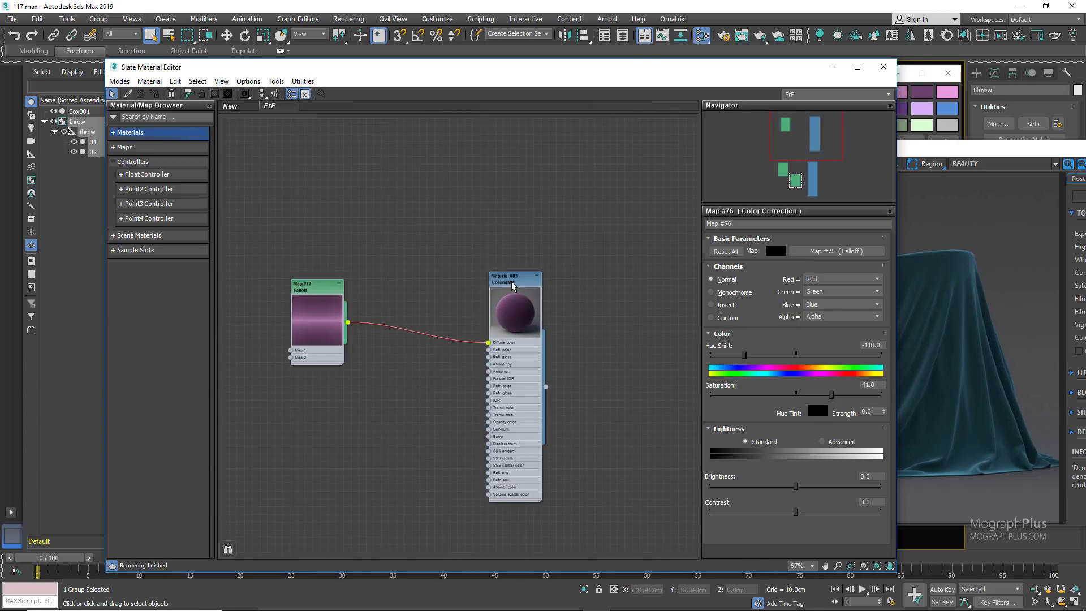
Step: Assign the copied purple material to the selected throw and arrange the material editor beside the Corona frame buffer
right_click(512, 281)
drag(650, 70, 485, 63)
middle_drag(412, 249, 375, 191)
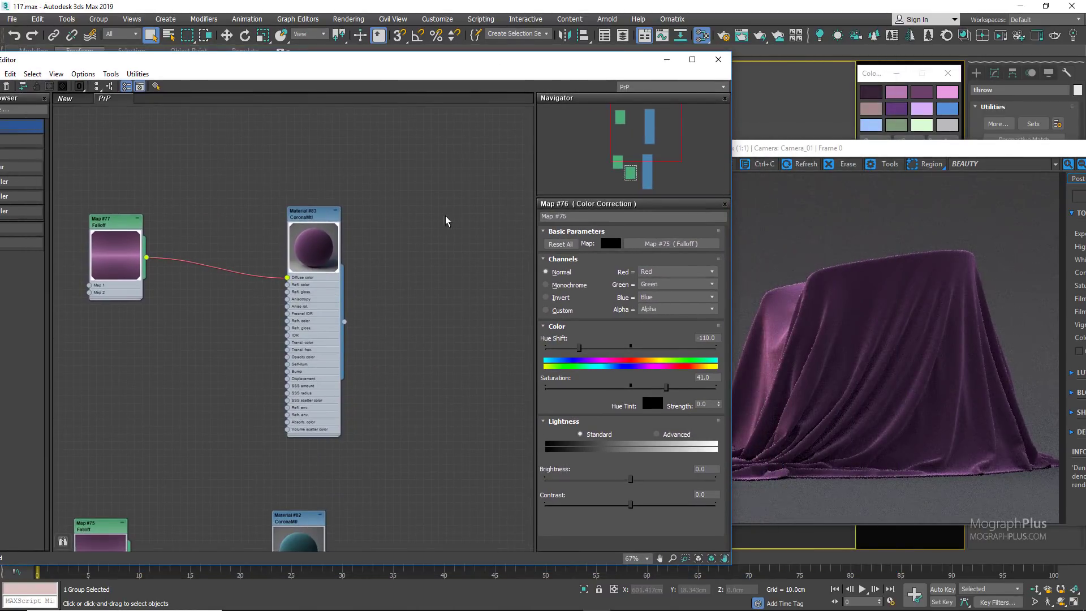
drag(762, 153, 791, 160)
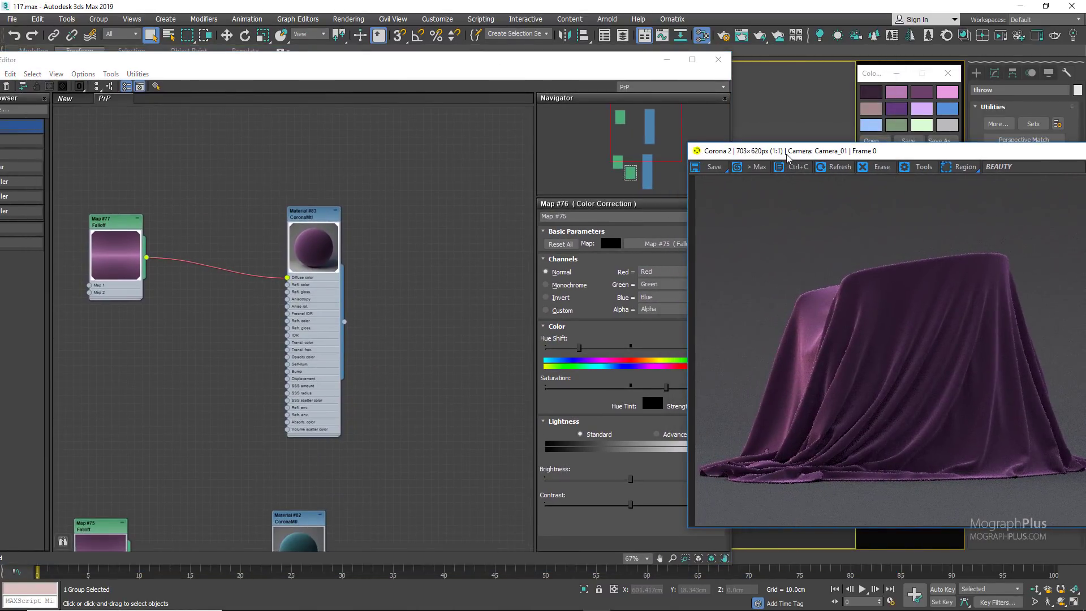
Step: Duplicate the purple material and its Falloff map into the empty area beside the existing material trees
scroll(345, 320, down, 4)
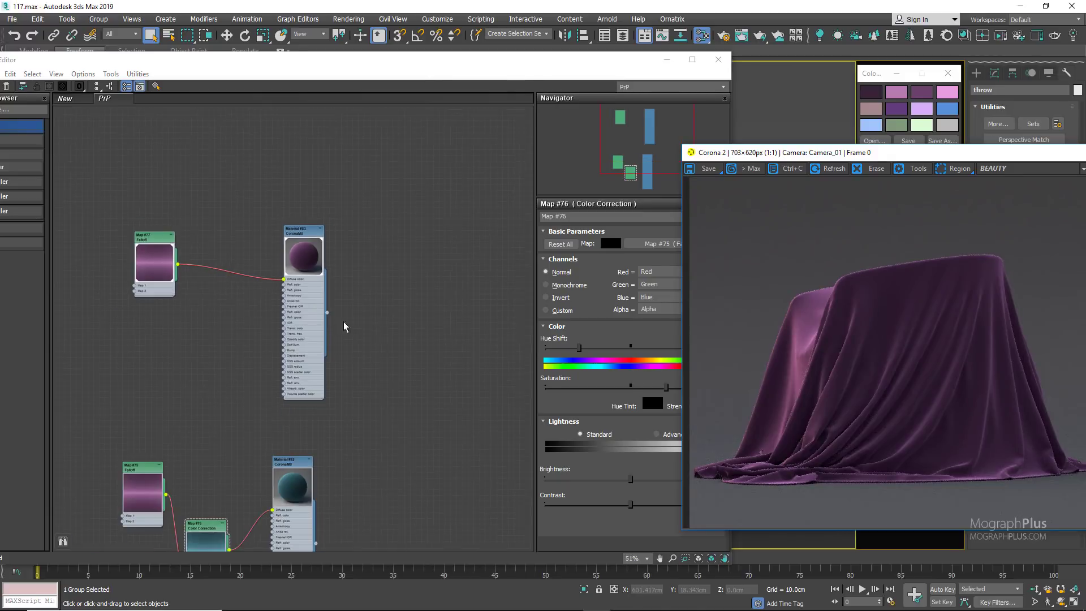
drag(310, 202, 86, 311)
scroll(165, 356, down, 1)
middle_drag(272, 287, 179, 285)
scroll(187, 274, down, 3)
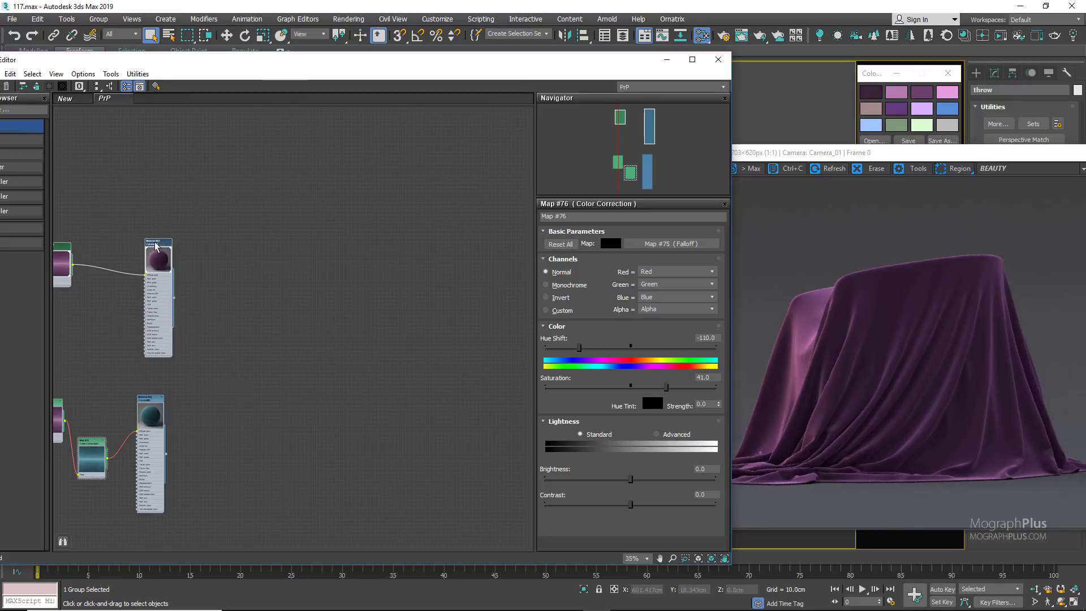
shift+drag(160, 242, 469, 243)
middle_drag(300, 318, 180, 329)
scroll(286, 307, up, 1)
Step: Open the new purple copy's parameters, assign it to the throw, and shift the material editor to uncover the render
right_click(351, 249)
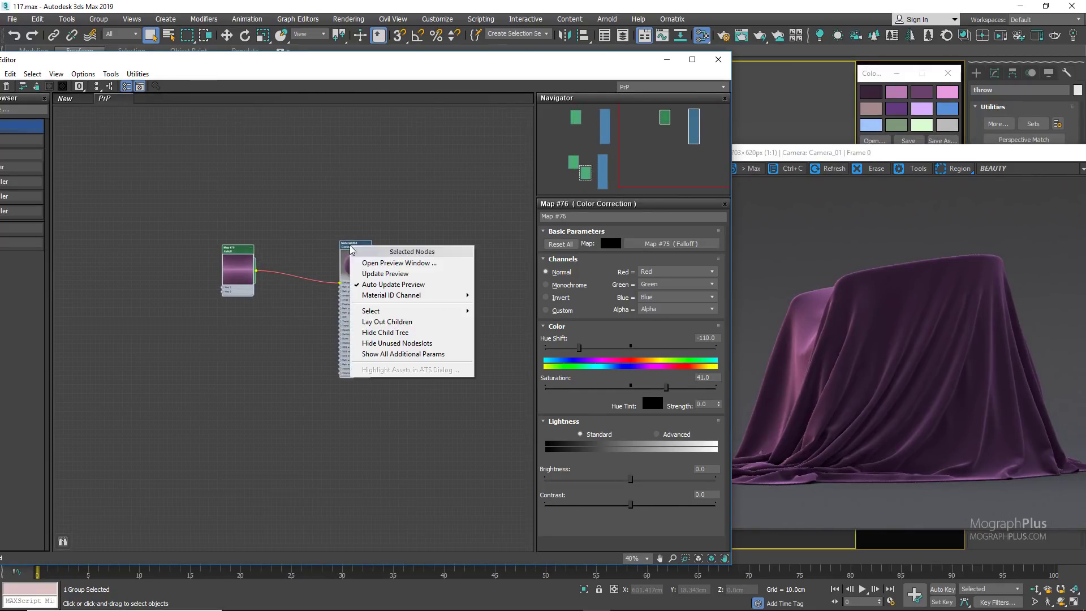
click(365, 263)
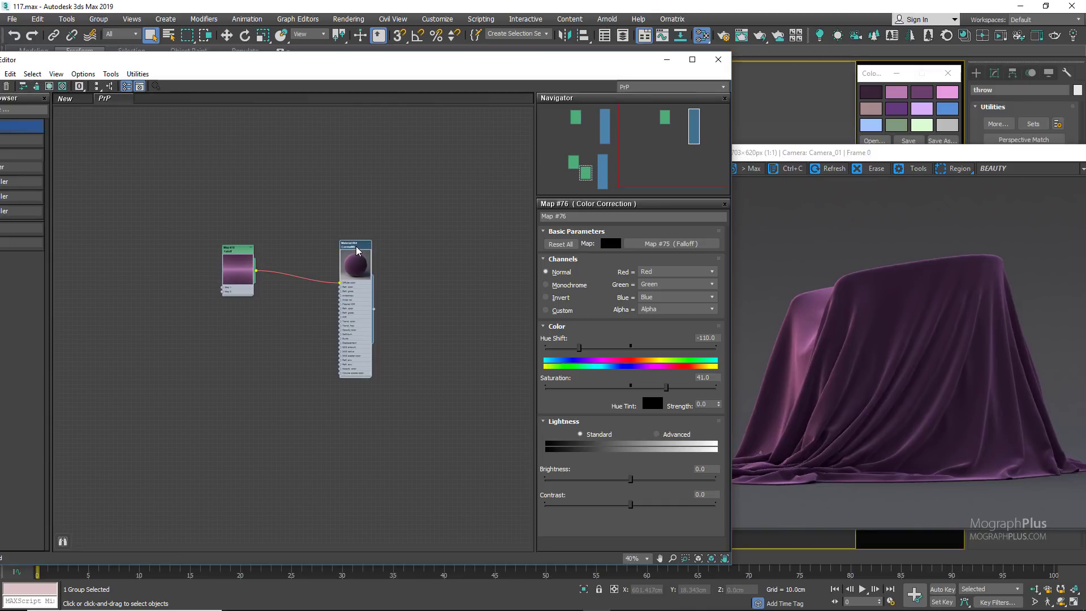
double_click(356, 249)
right_click(356, 246)
click(396, 265)
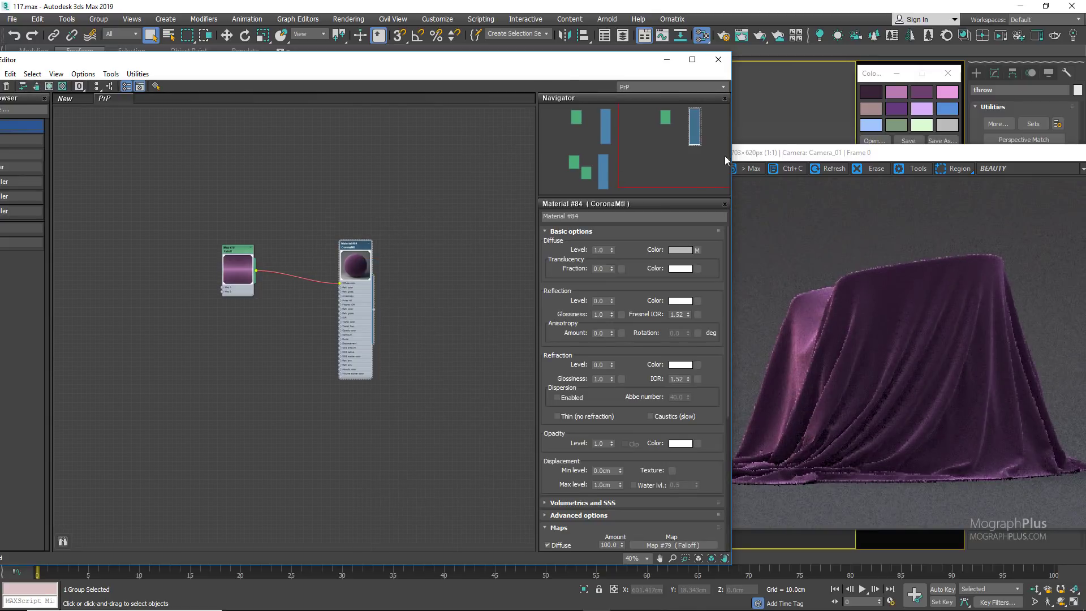
drag(572, 71, 525, 69)
Step: Move the Falloff node farther from the material and branch a CoronaColorCorrect map off its output
scroll(180, 290, up, 3)
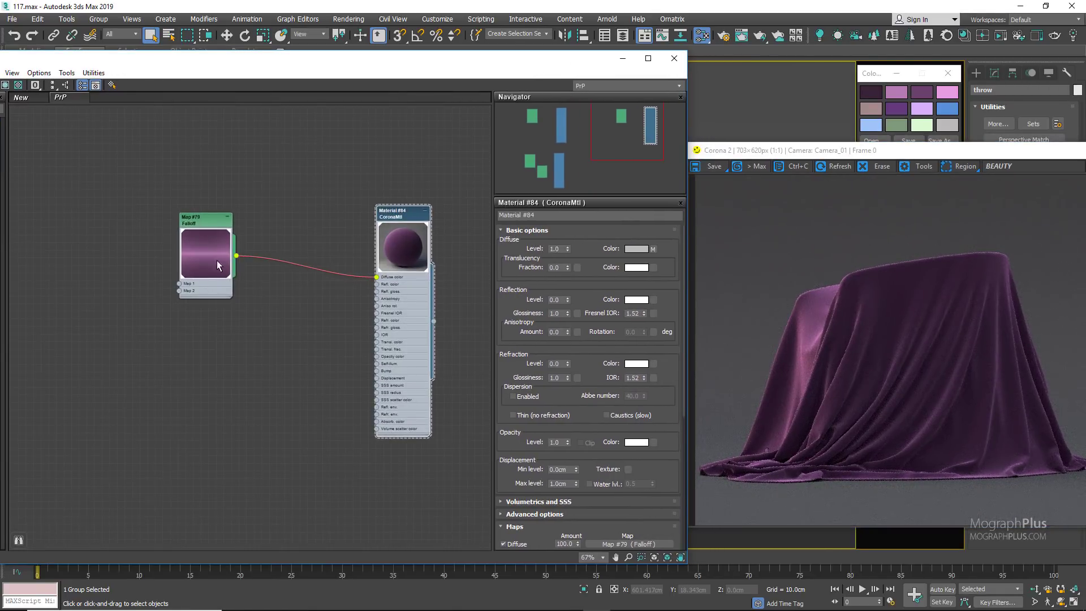
drag(203, 261, 127, 257)
scroll(153, 276, up, 1)
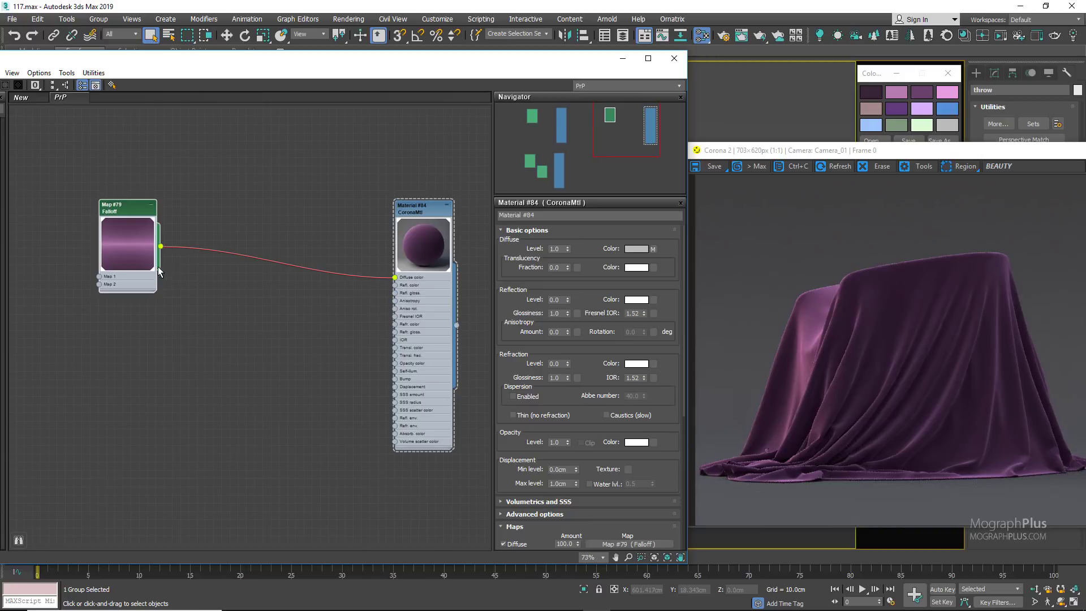
drag(184, 311, 184, 311)
mouse_move(214, 327)
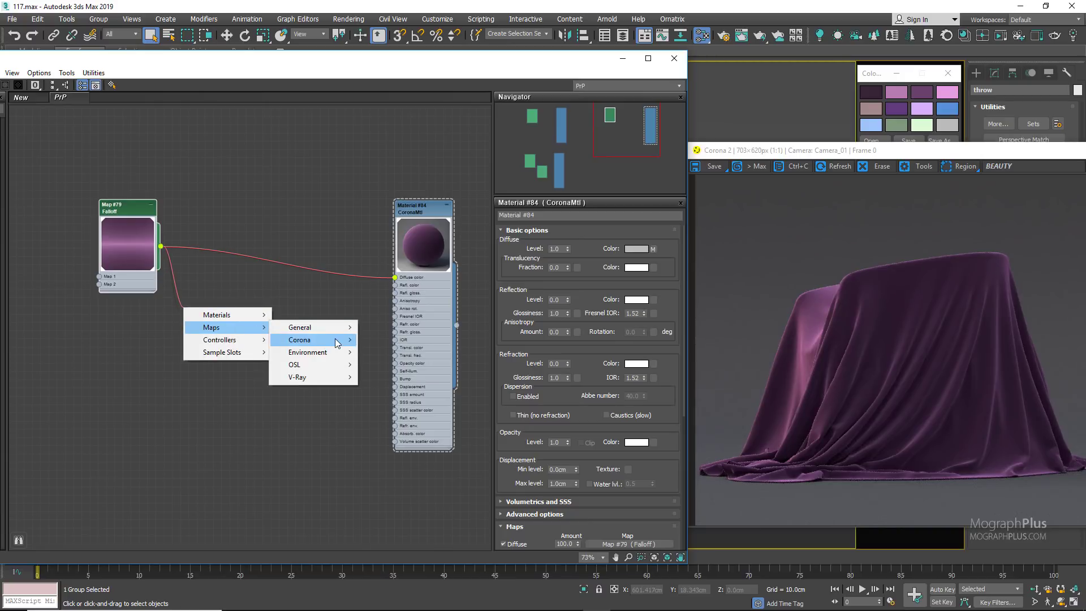
mouse_move(305, 340)
click(390, 384)
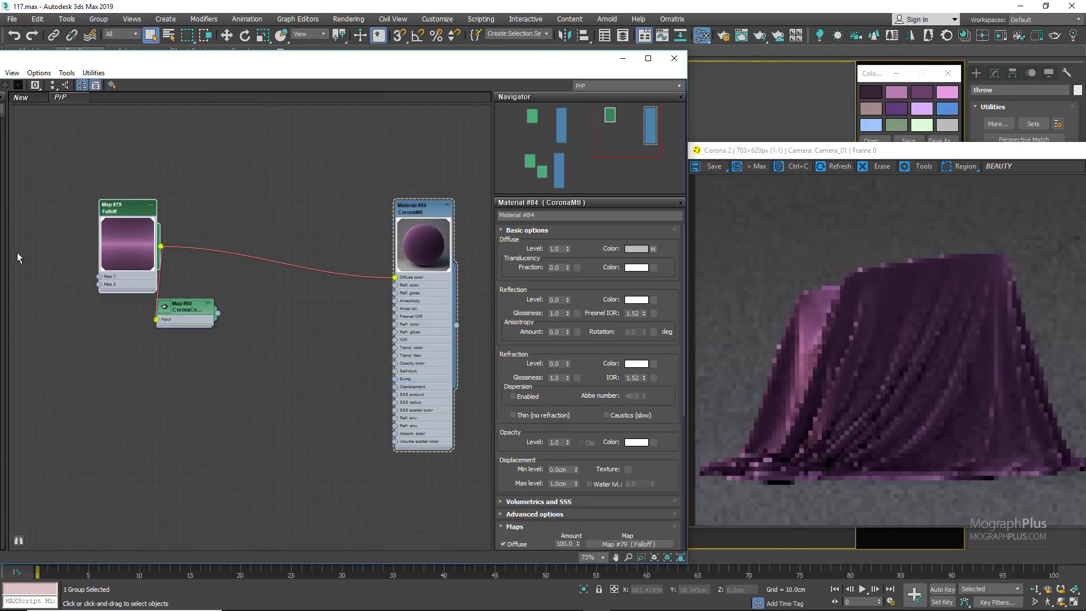
Step: Place the CoronaColorCorrect node between the Falloff and the material, and set its gamma to 1.4
click(166, 310)
drag(166, 310, 238, 301)
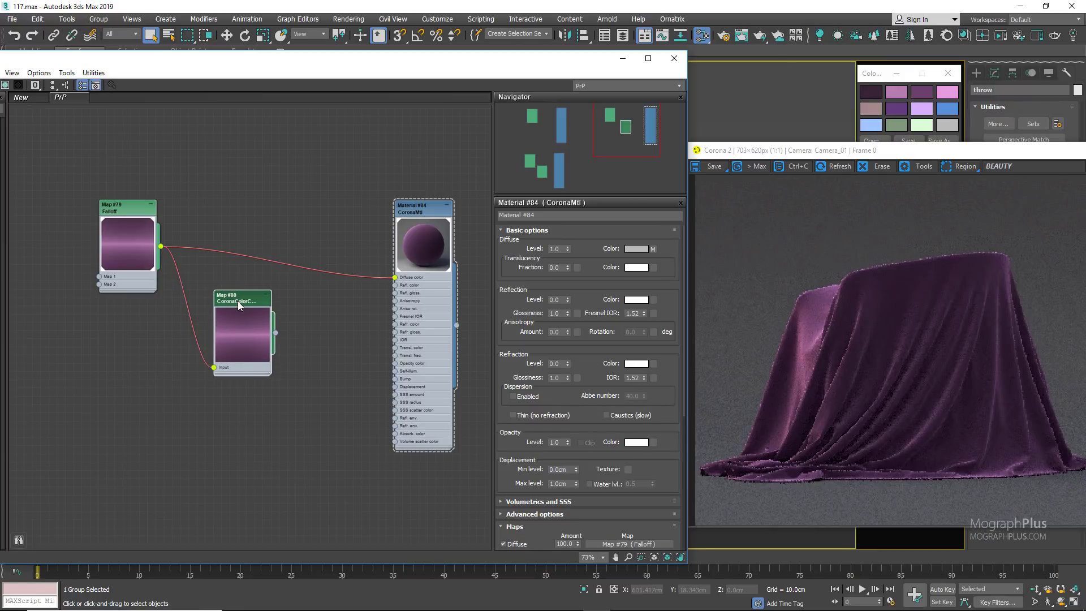
double_click(247, 310)
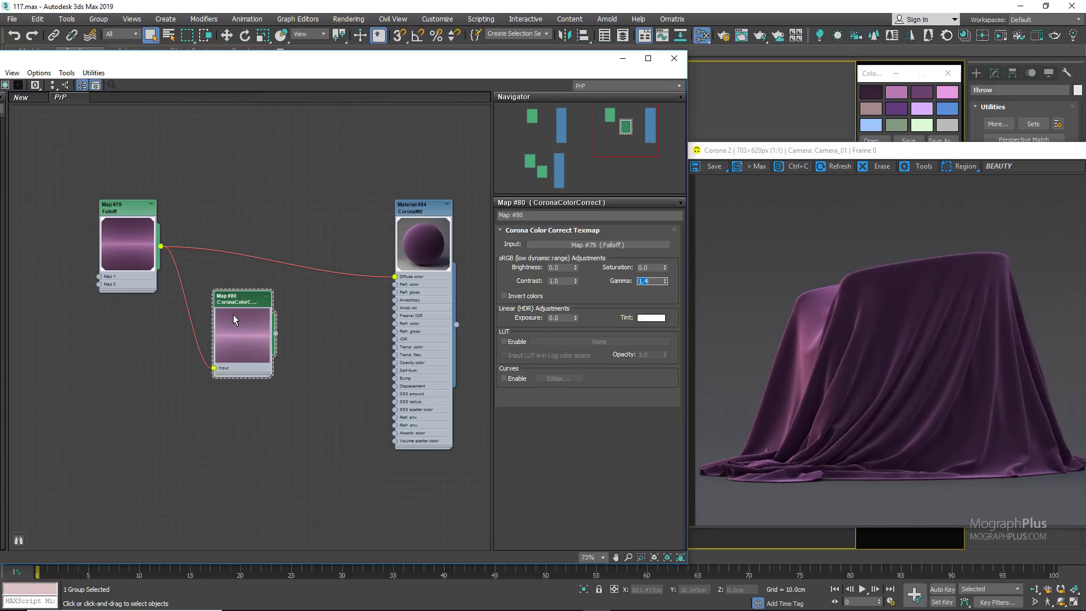
Step: Reposition the Falloff and CoronaColorCorrect nodes to free up space in front of the material
drag(226, 305, 185, 314)
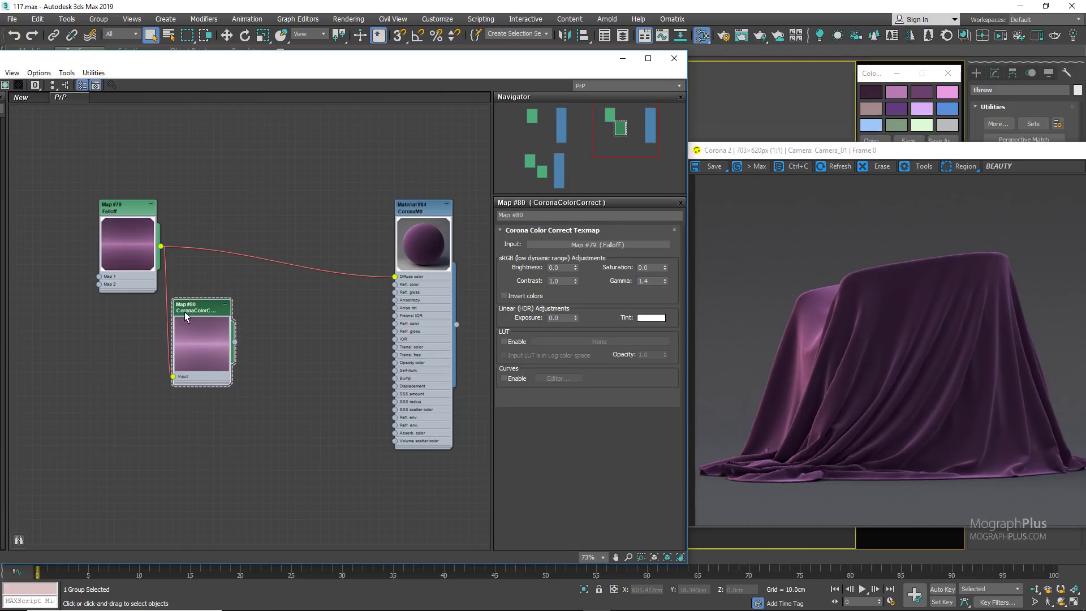
drag(143, 260, 126, 244)
drag(214, 312, 205, 313)
drag(115, 160, 274, 427)
drag(204, 328, 181, 344)
drag(122, 233, 88, 218)
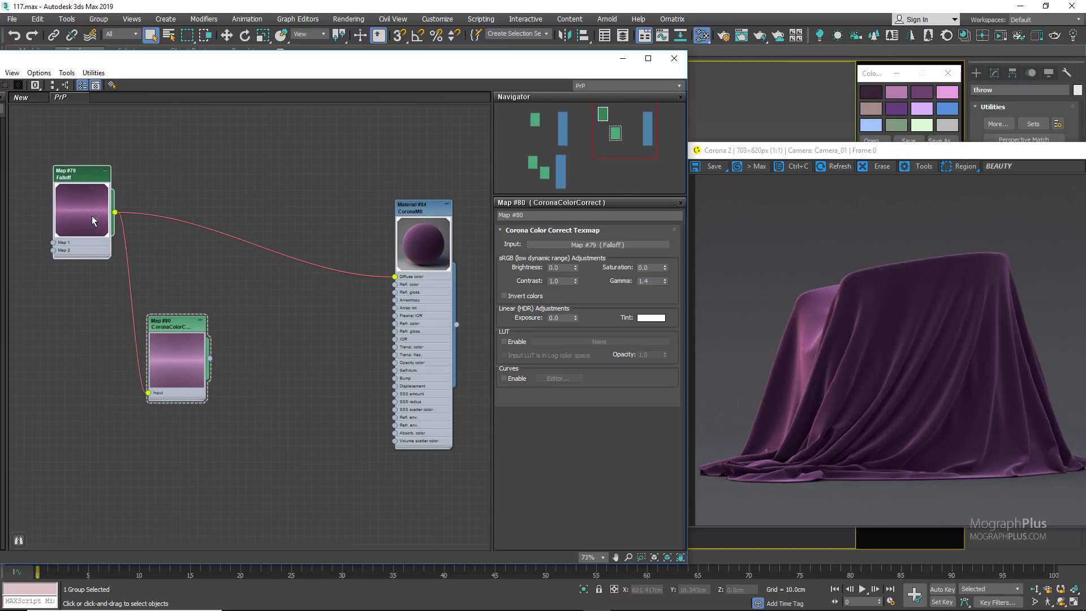
Step: Create a Composite map between the CoronaColorCorrect node and the material, and add a second layer to it
right_click(239, 286)
mouse_move(294, 304)
mouse_move(388, 306)
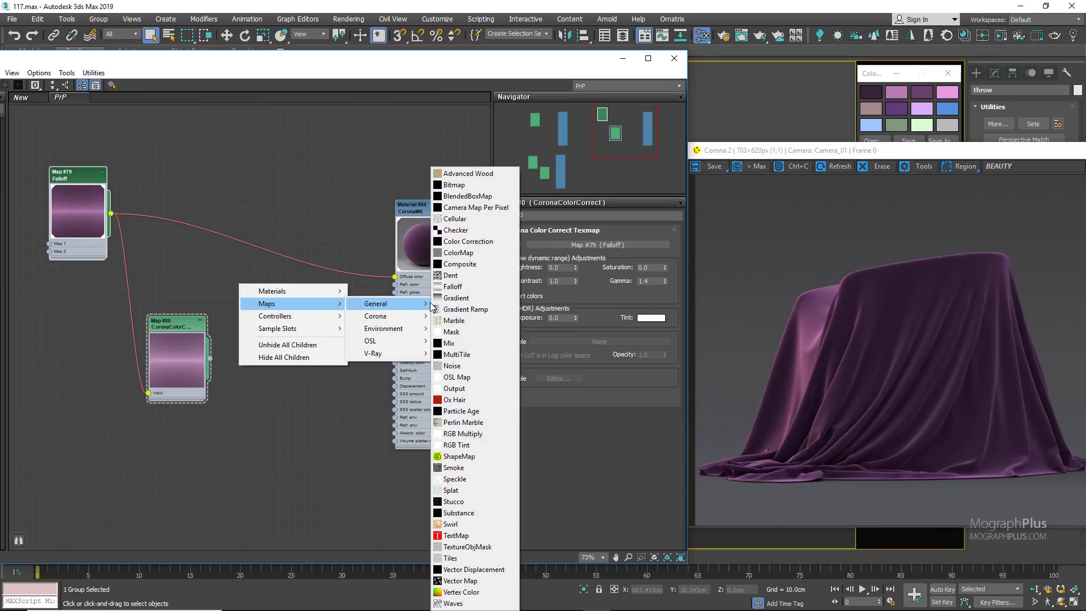
click(459, 264)
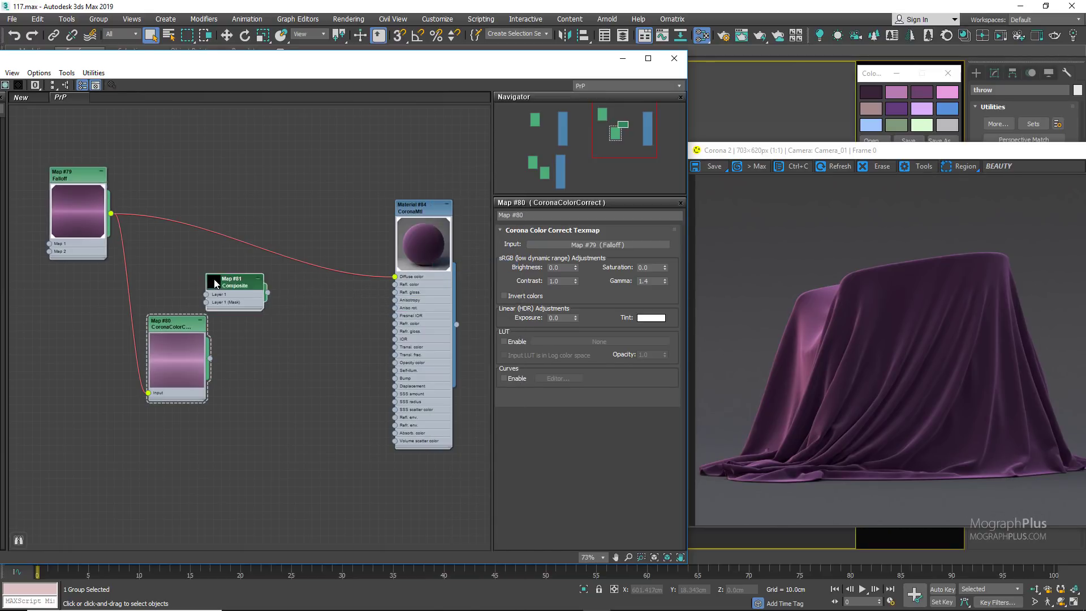
double_click(214, 281)
drag(231, 279, 265, 279)
double_click(267, 278)
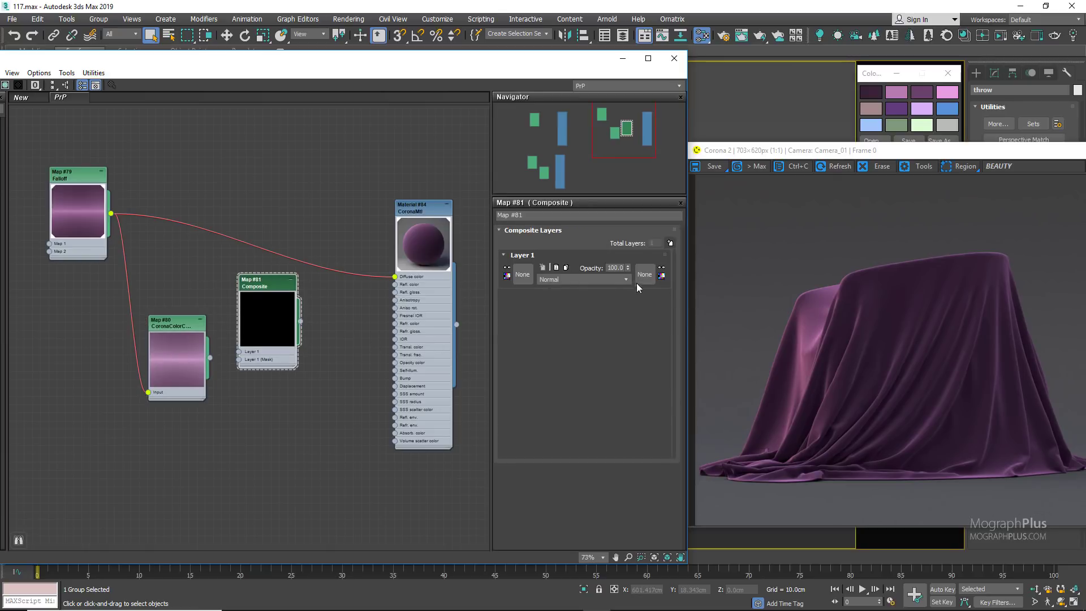
click(670, 244)
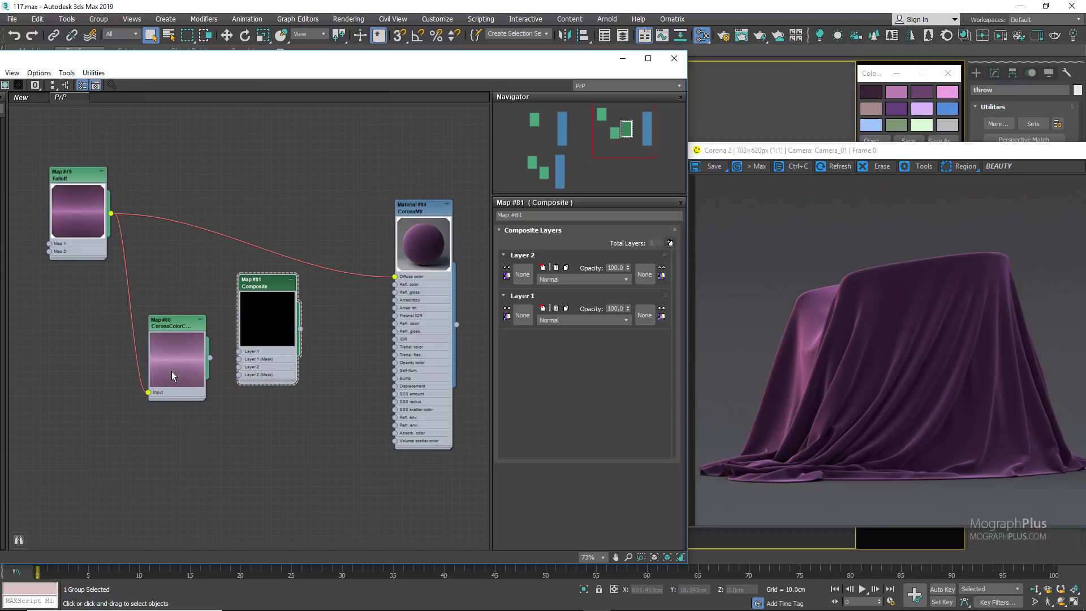
Step: Connect the Falloff to the Composite's Layer 1 and the CoronaColorCorrect map to Layer 2
scroll(172, 308, up, 2)
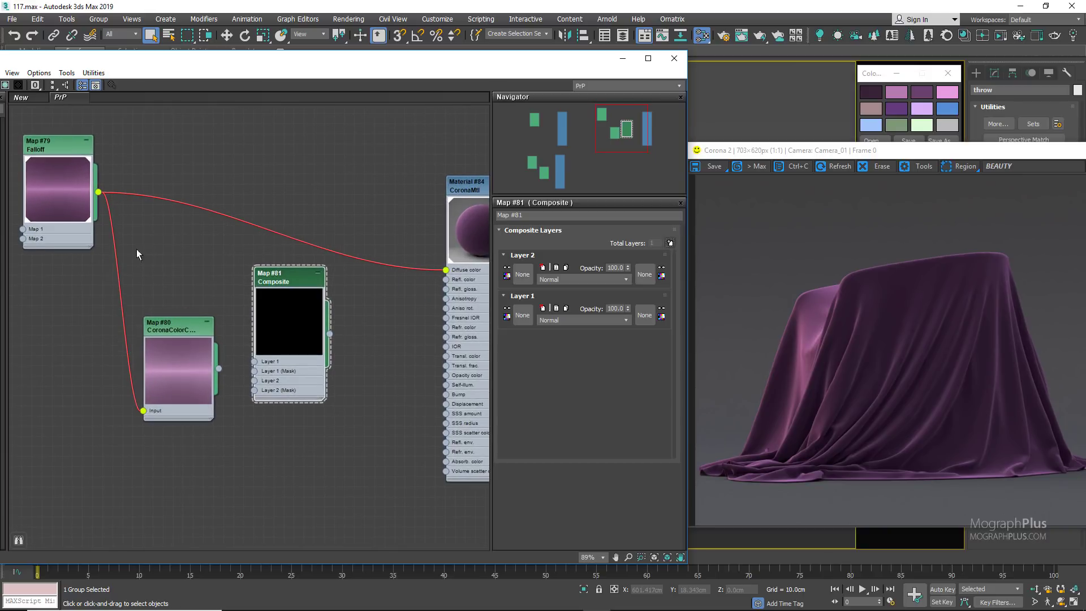
drag(98, 192, 255, 362)
drag(176, 394, 256, 382)
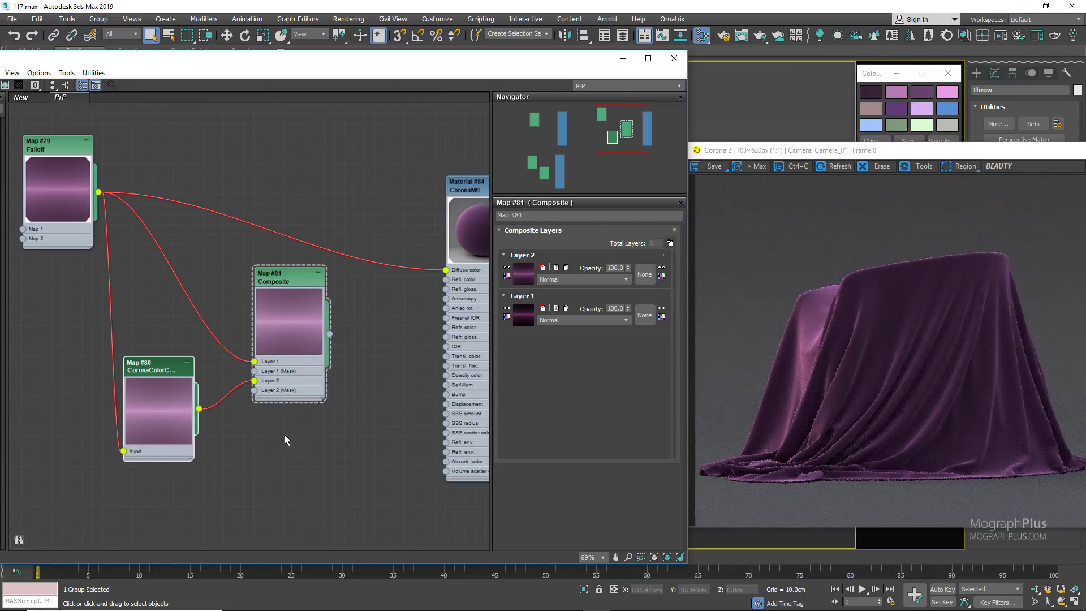
Step: Create a Cellular map below the CoronaColorCorrect node and connect it to the material's Diffuse color
middle_drag(304, 421, 328, 348)
right_click(161, 431)
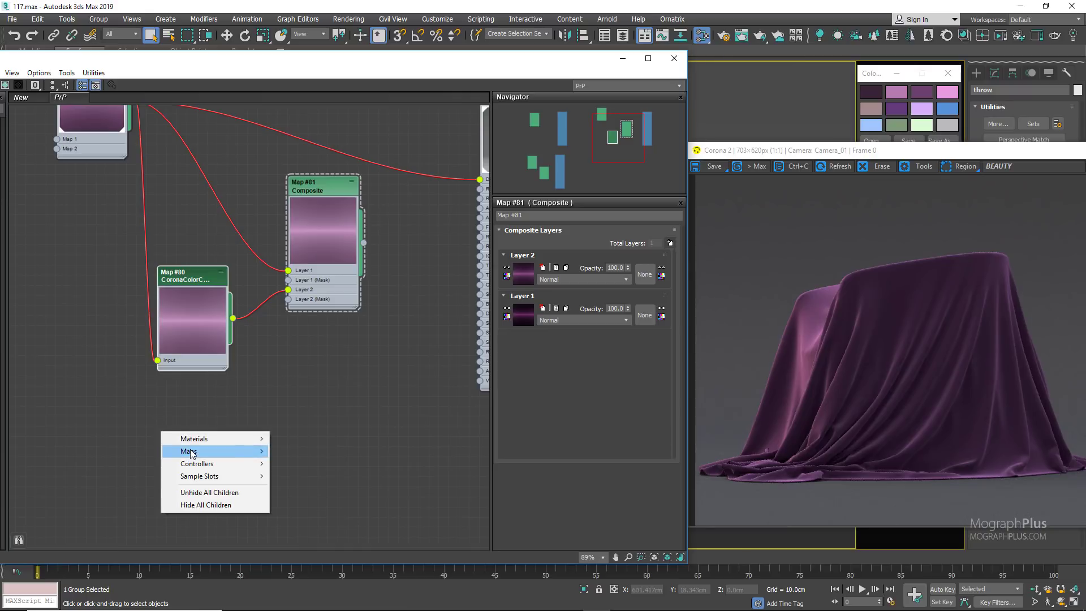
mouse_move(192, 451)
mouse_move(299, 451)
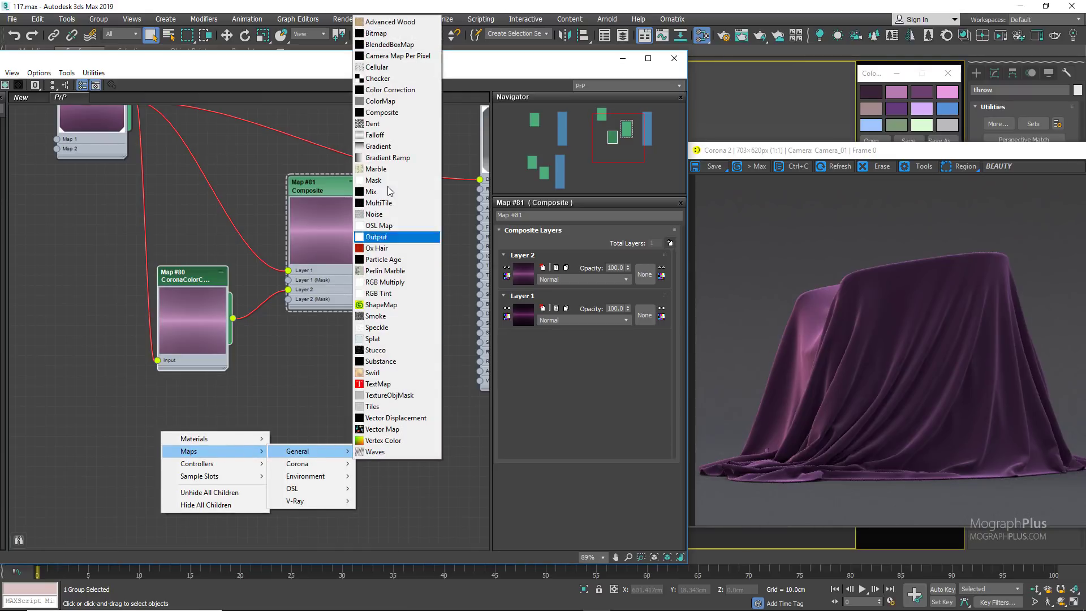
click(377, 67)
scroll(277, 394, down, 1)
middle_drag(277, 394, 249, 426)
click(127, 458)
drag(182, 499, 427, 237)
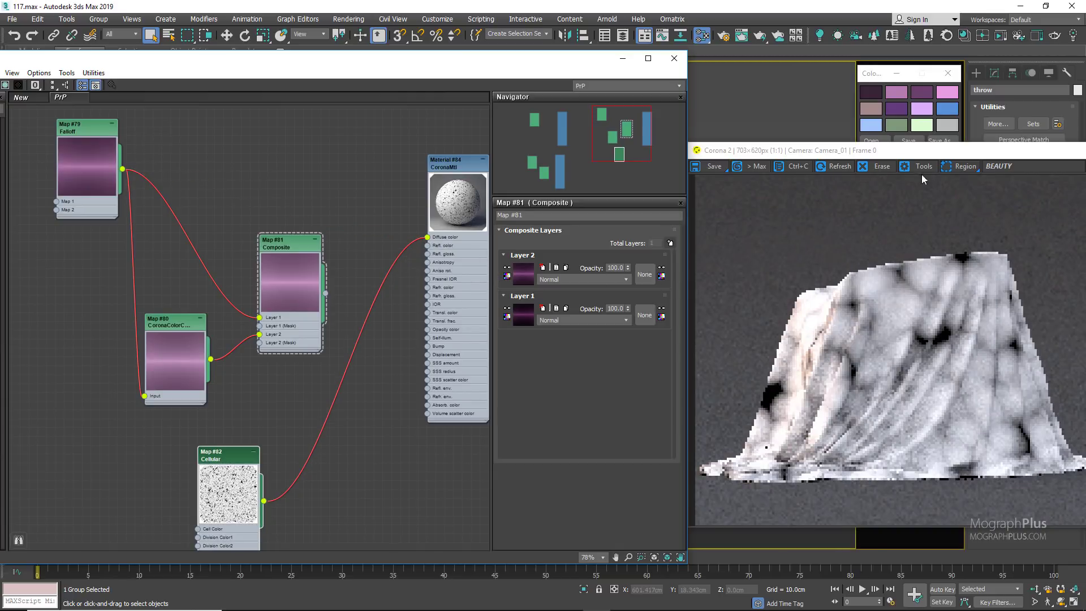
Step: Set the Cellular map's size to 0.02, using a render region over the throw's upper part as preview
click(962, 166)
drag(775, 251, 960, 353)
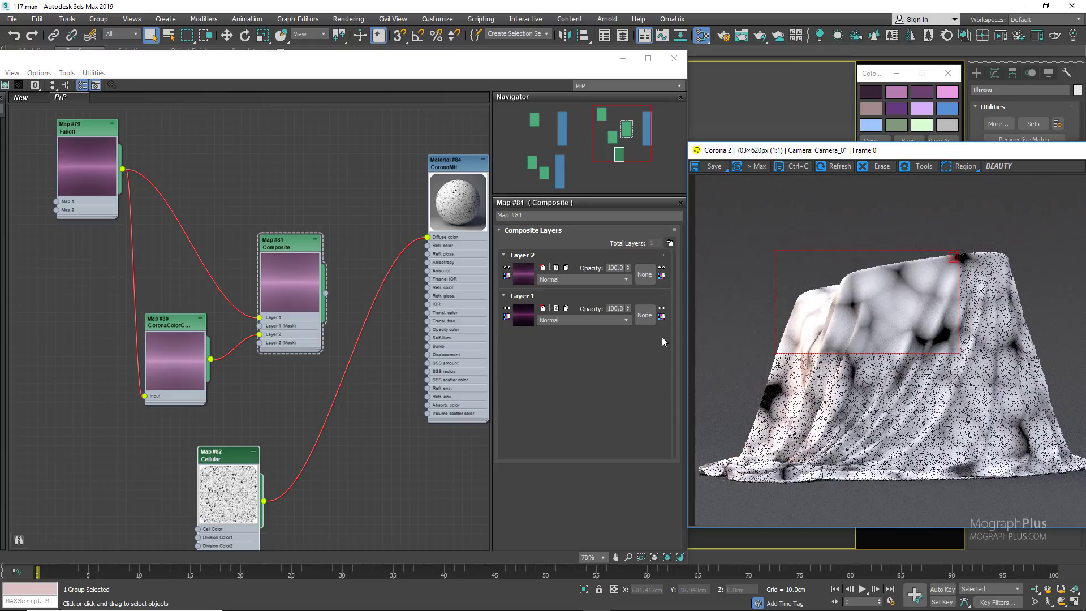
double_click(215, 455)
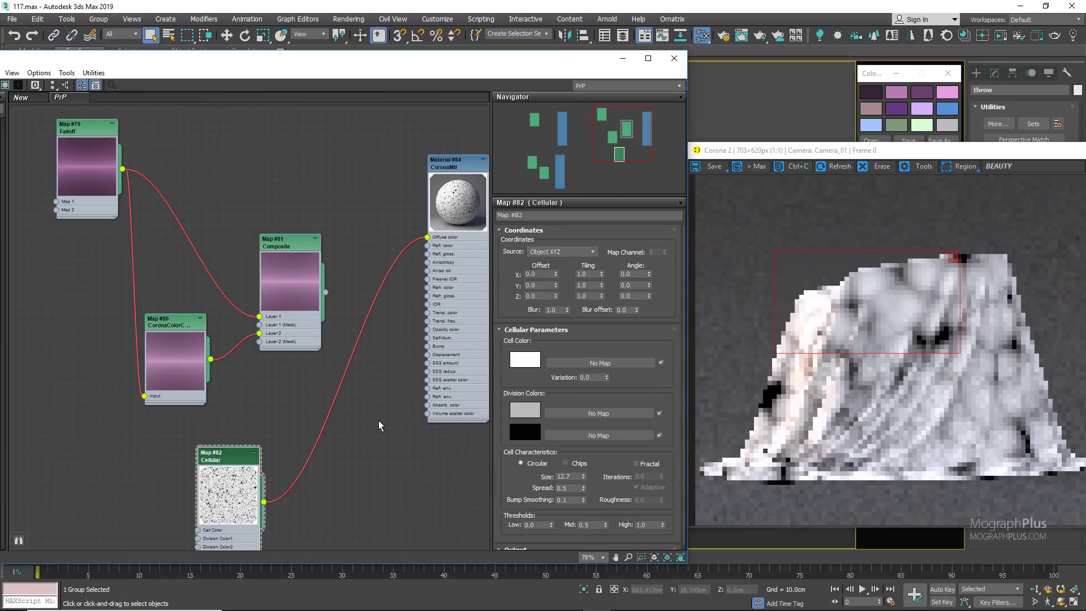
scroll(543, 385, down, 1)
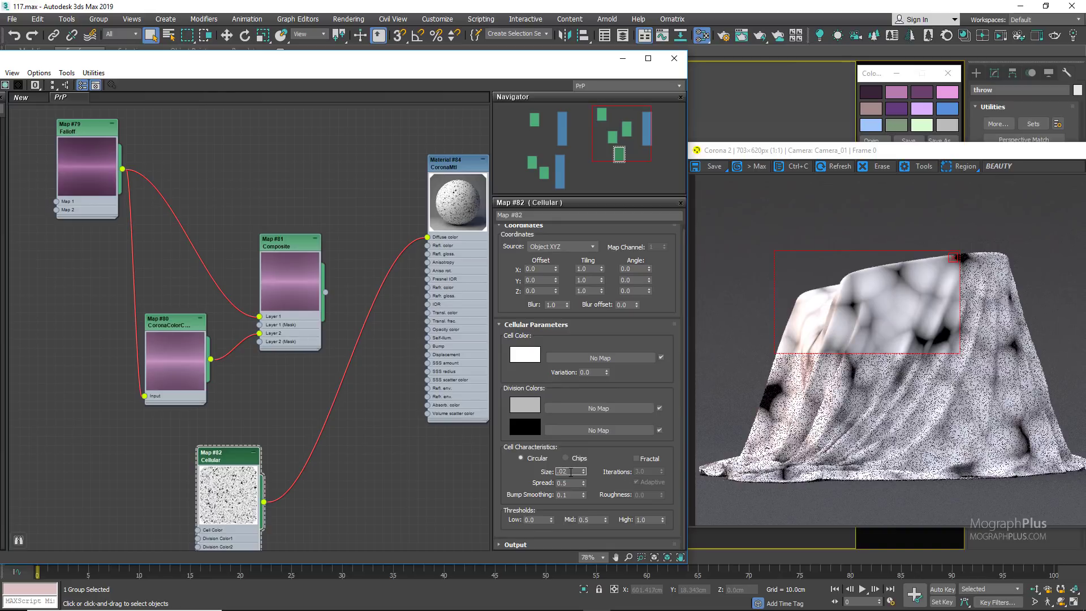
key(Return)
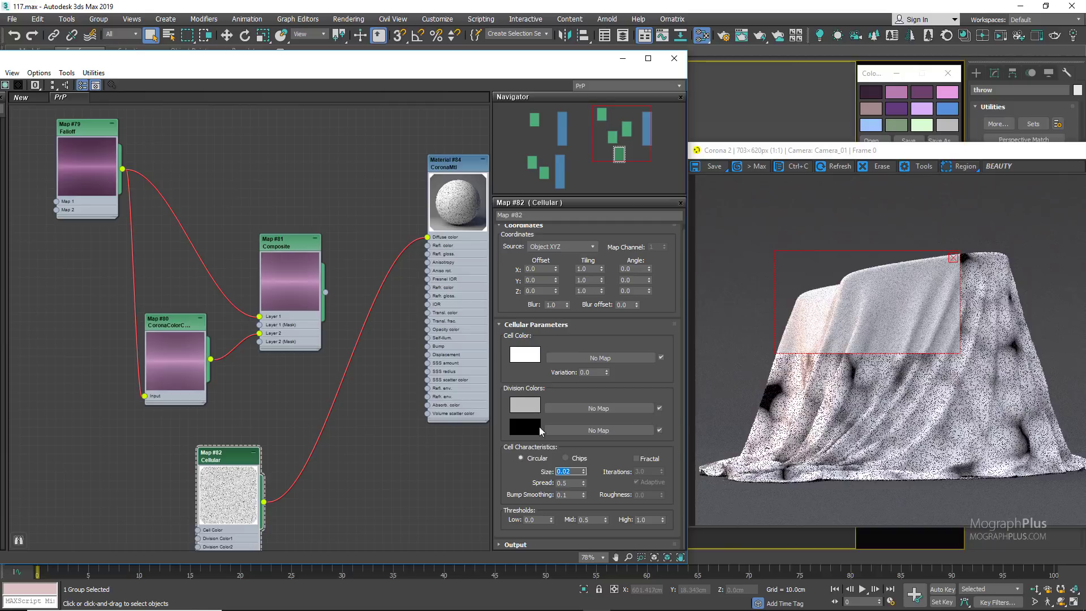
Step: Set the Cellular map's Cell Color and first Division Color to black
click(529, 356)
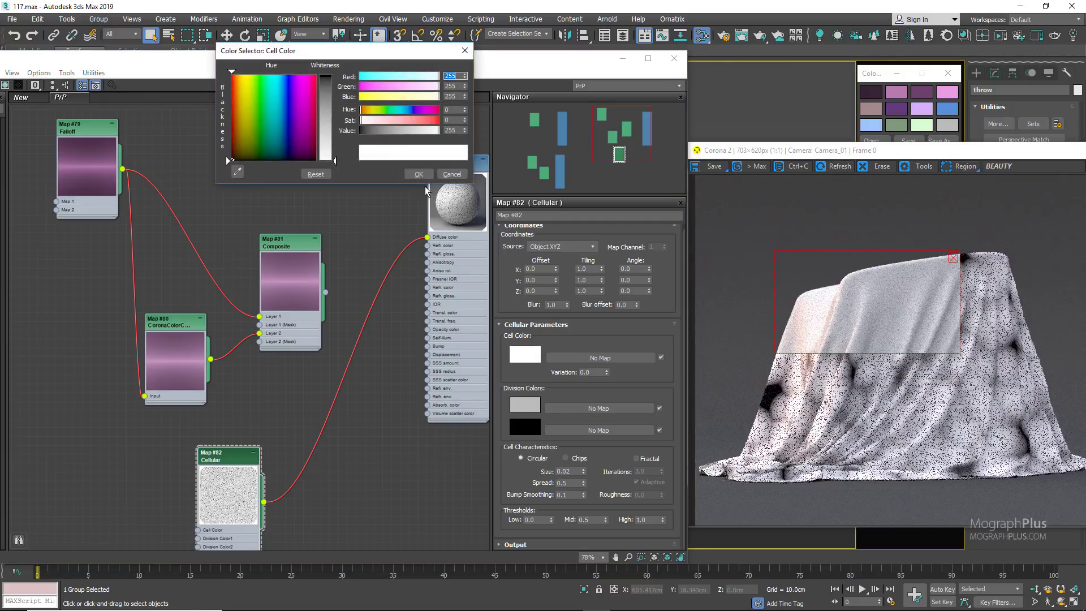
drag(374, 130, 360, 131)
click(419, 174)
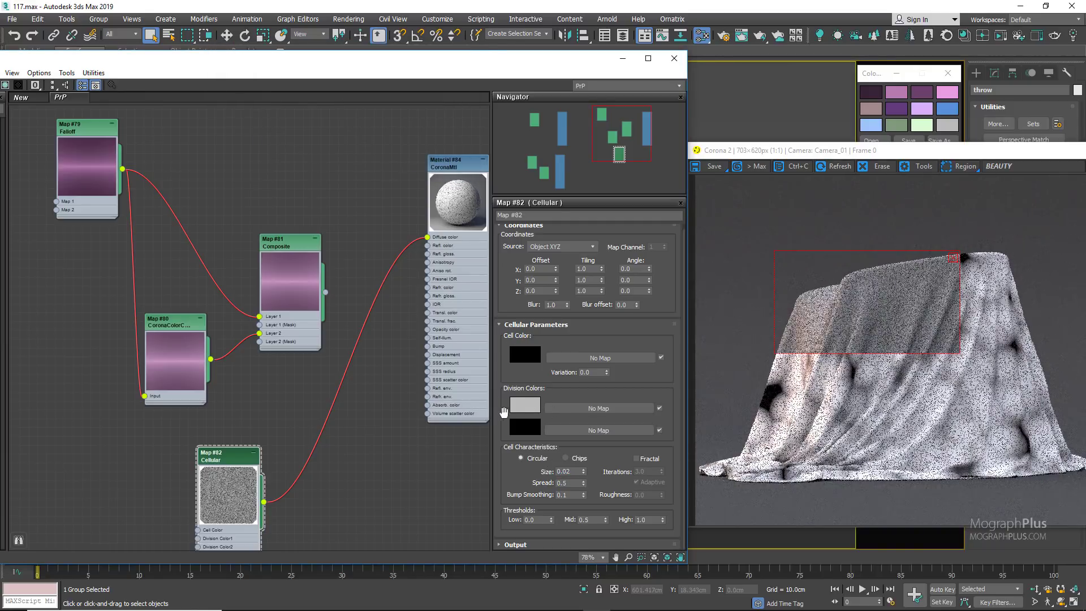
click(521, 404)
drag(421, 130, 360, 130)
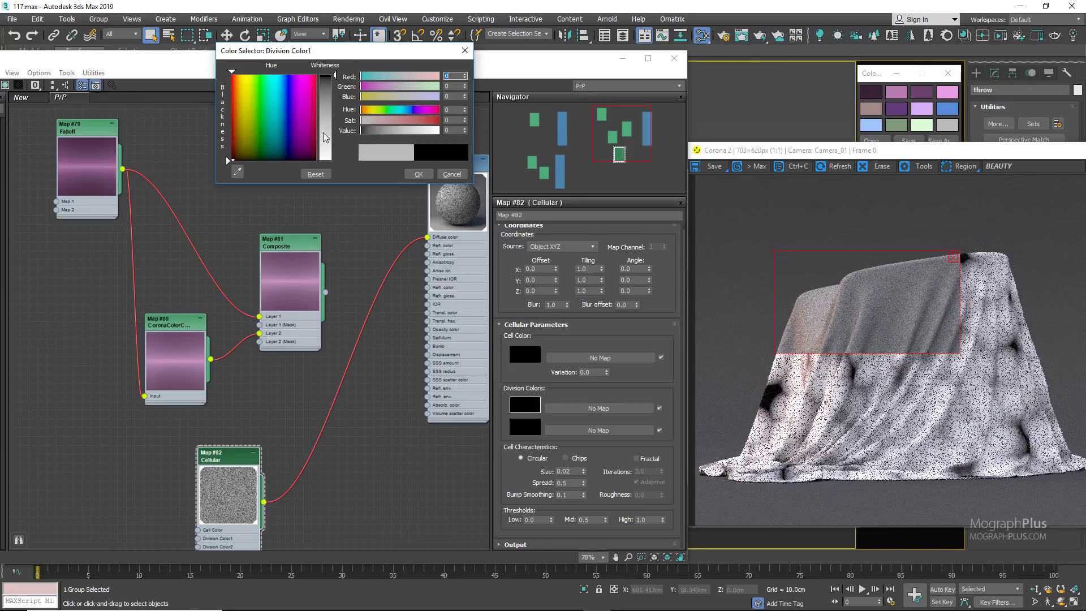
click(417, 175)
Step: Set the Cellular map's second Division Color to a grey with value 150
click(520, 427)
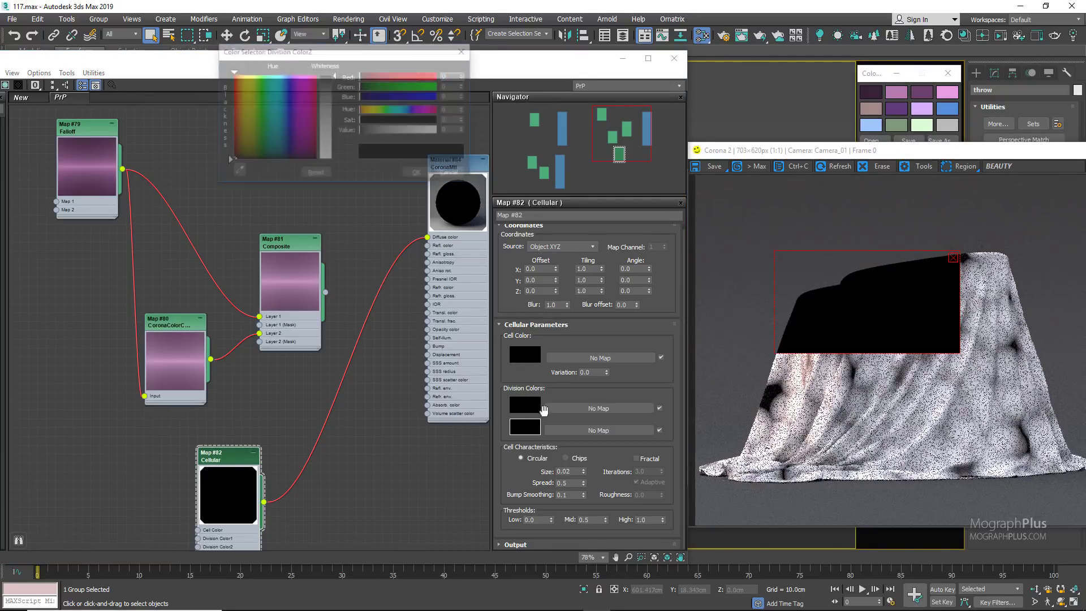
click(449, 130)
text(15)
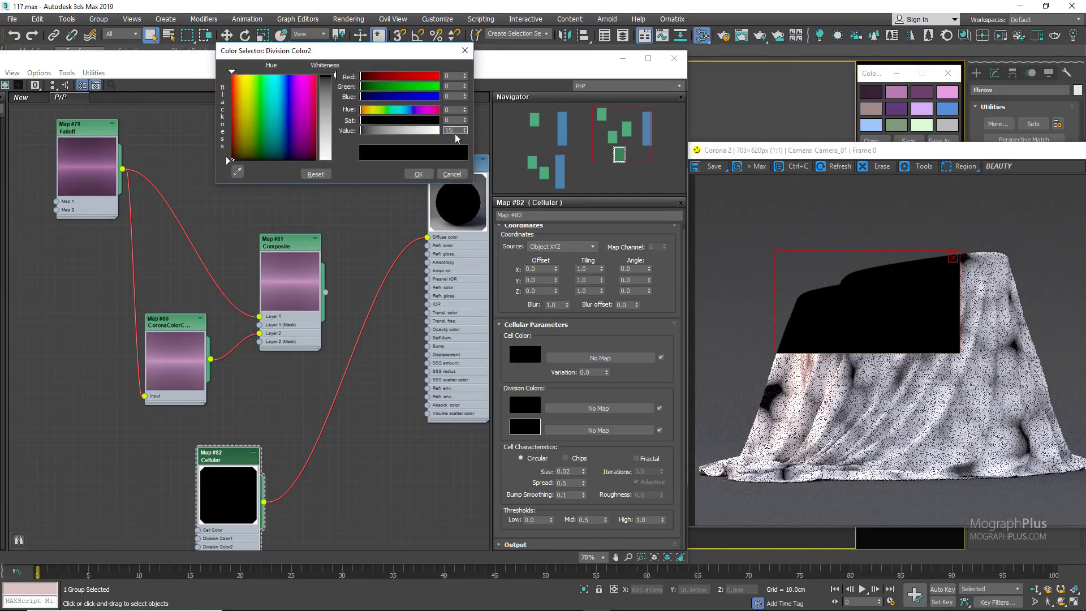
text(0)
key(Return)
click(419, 174)
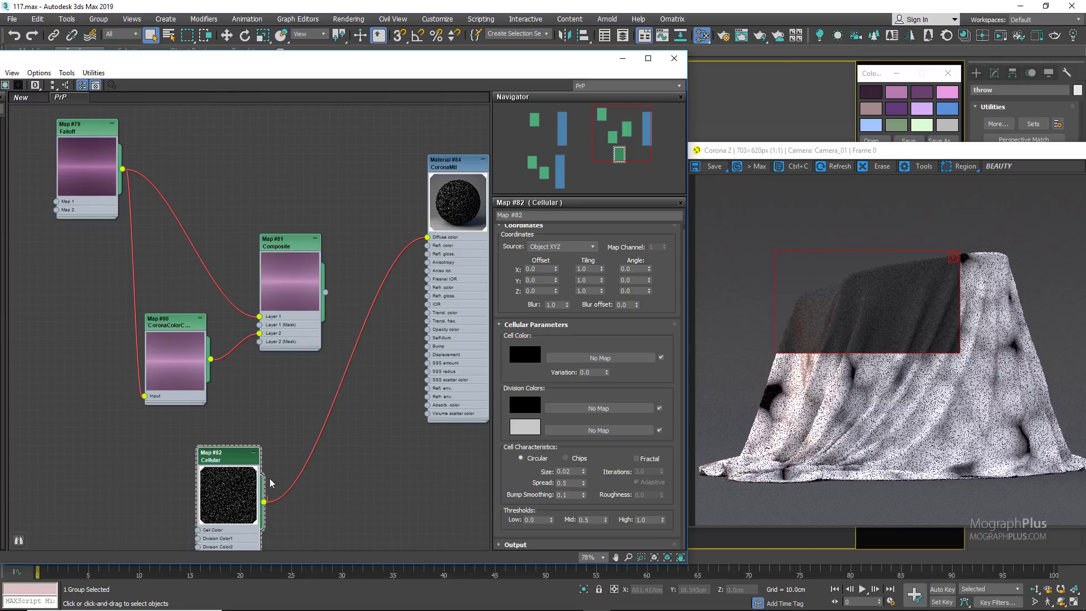
Step: Connect the Cellular map to the Composite's Layer 2 mask and the Composite to the material's Diffuse color
drag(263, 502, 260, 341)
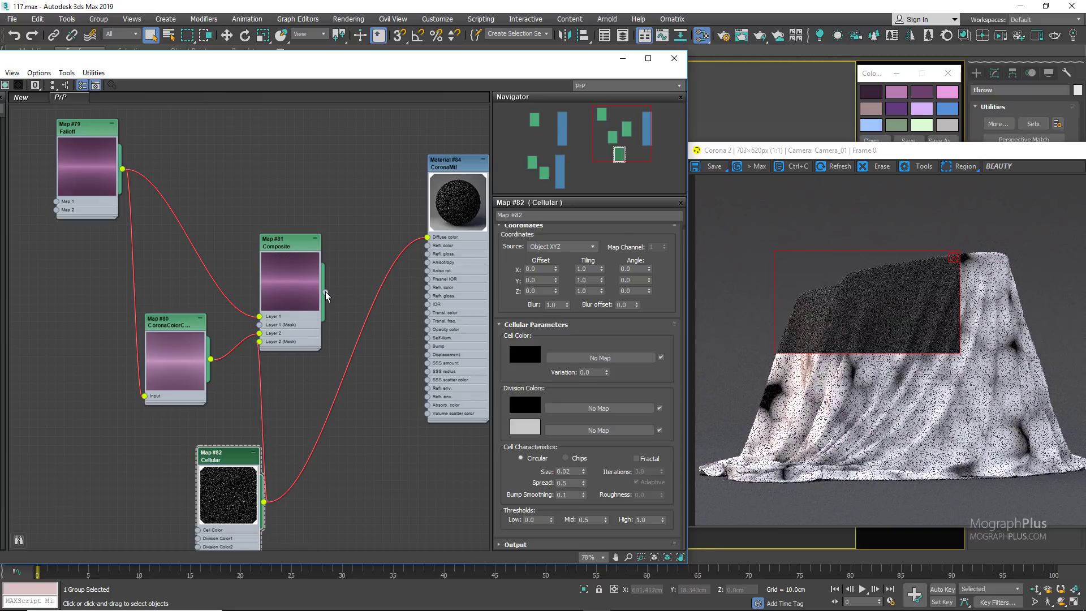
drag(326, 292, 428, 238)
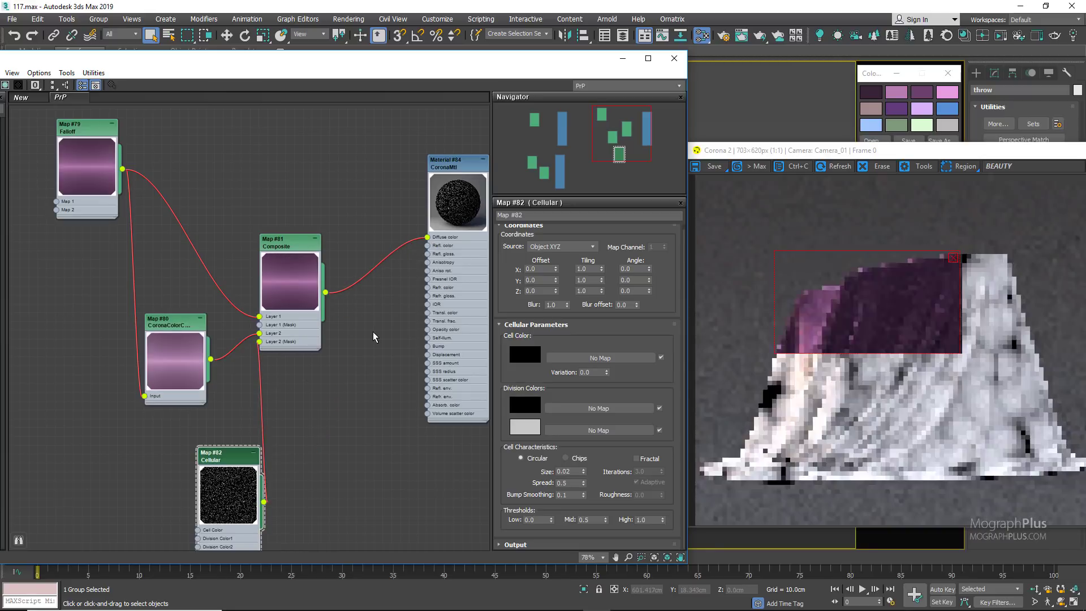
Step: Clear the render region and restart the interactive render of the full throw
click(953, 260)
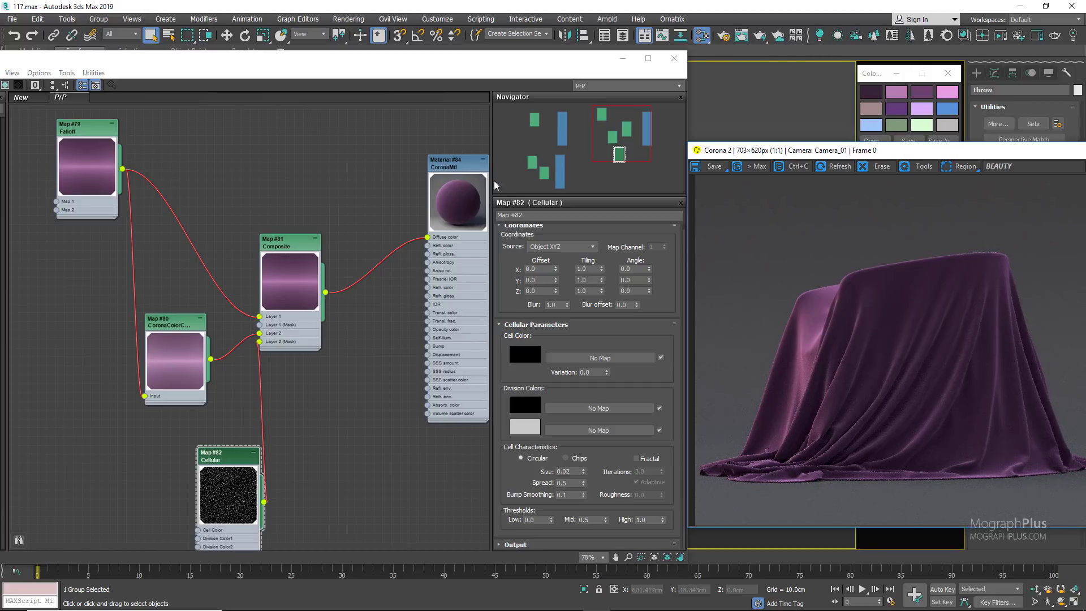
drag(927, 151, 760, 147)
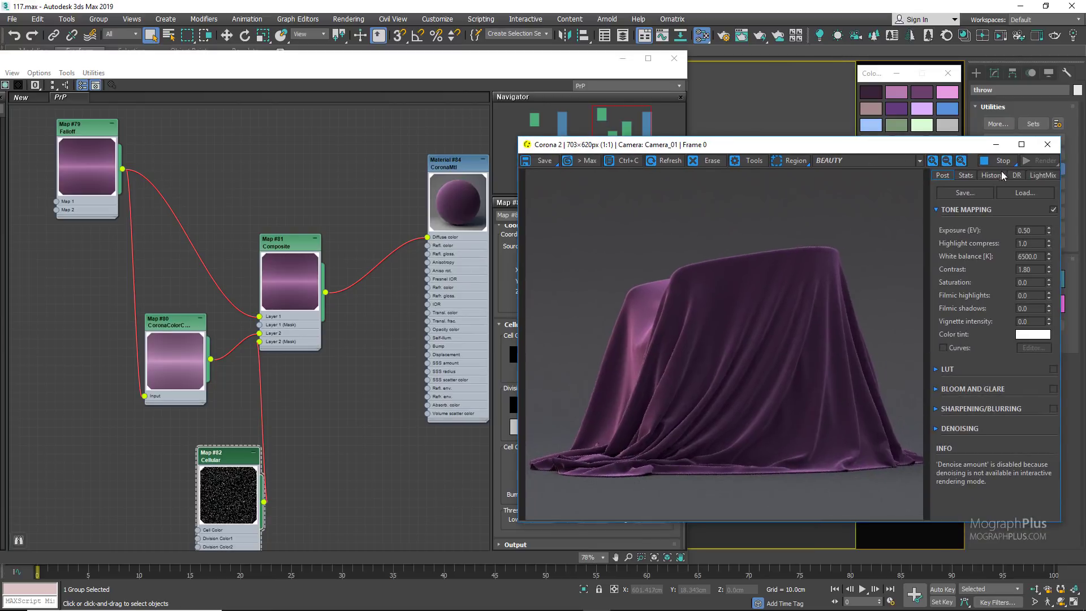
click(1005, 163)
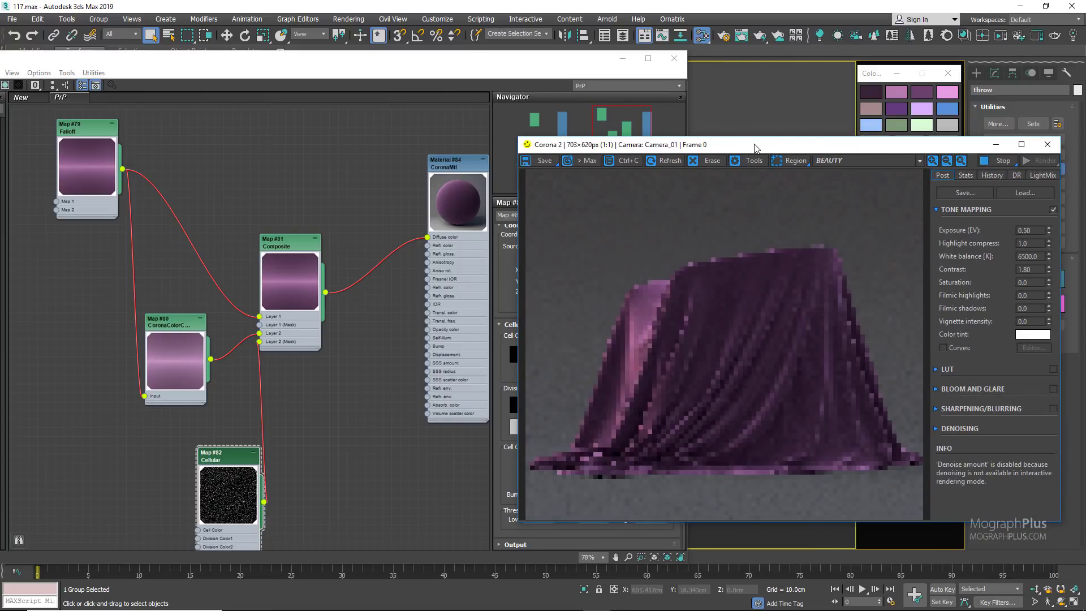
drag(756, 148, 902, 129)
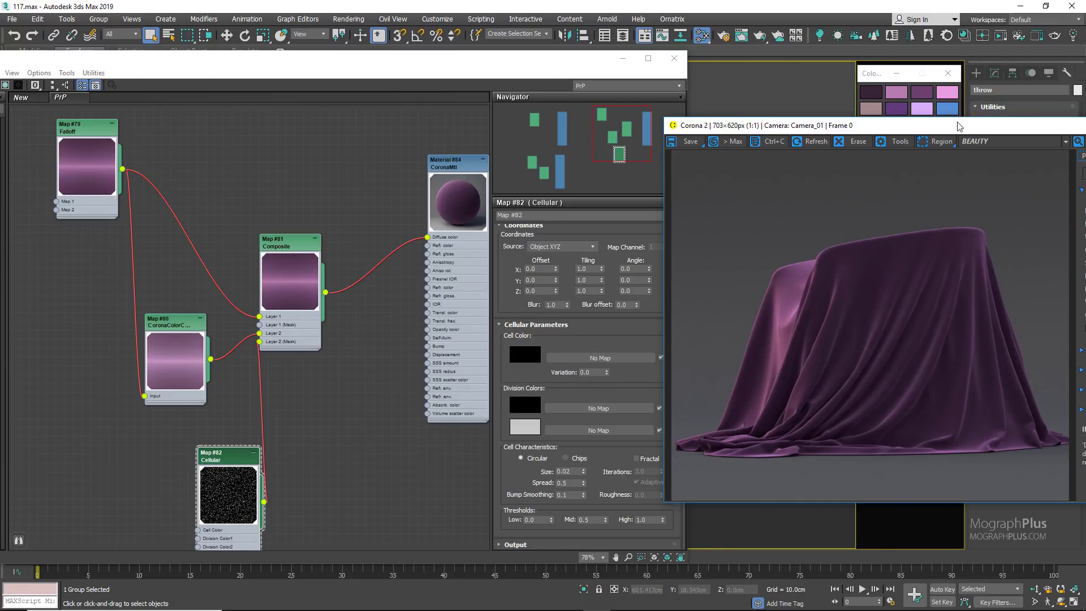
Step: Examine the velvet fabric on the throw's folds close up in the render
drag(960, 126, 854, 125)
scroll(705, 332, up, 1)
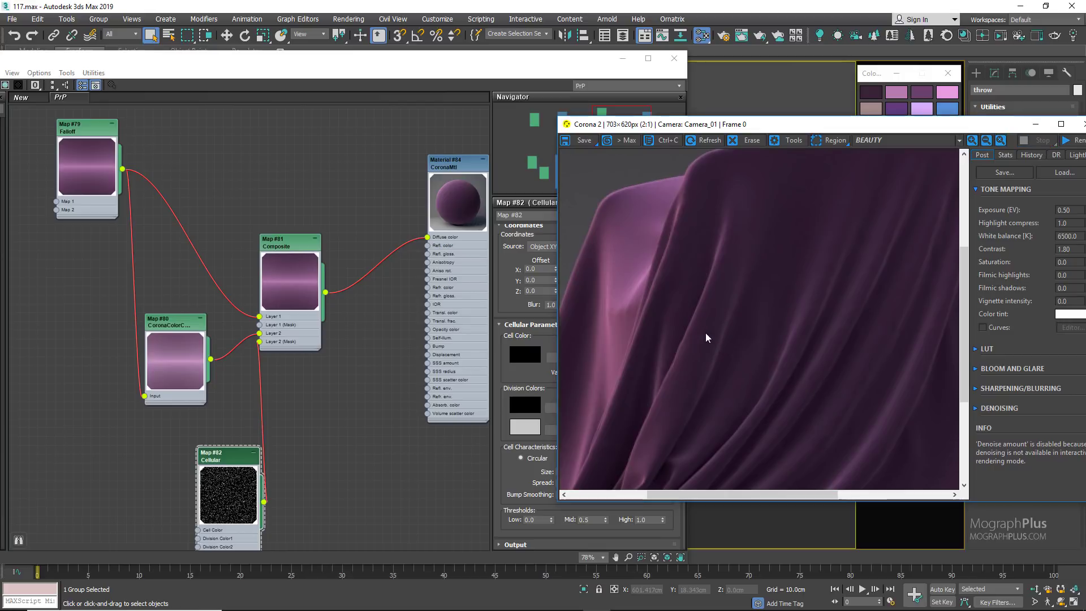
scroll(702, 306, up, 1)
scroll(701, 305, down, 1)
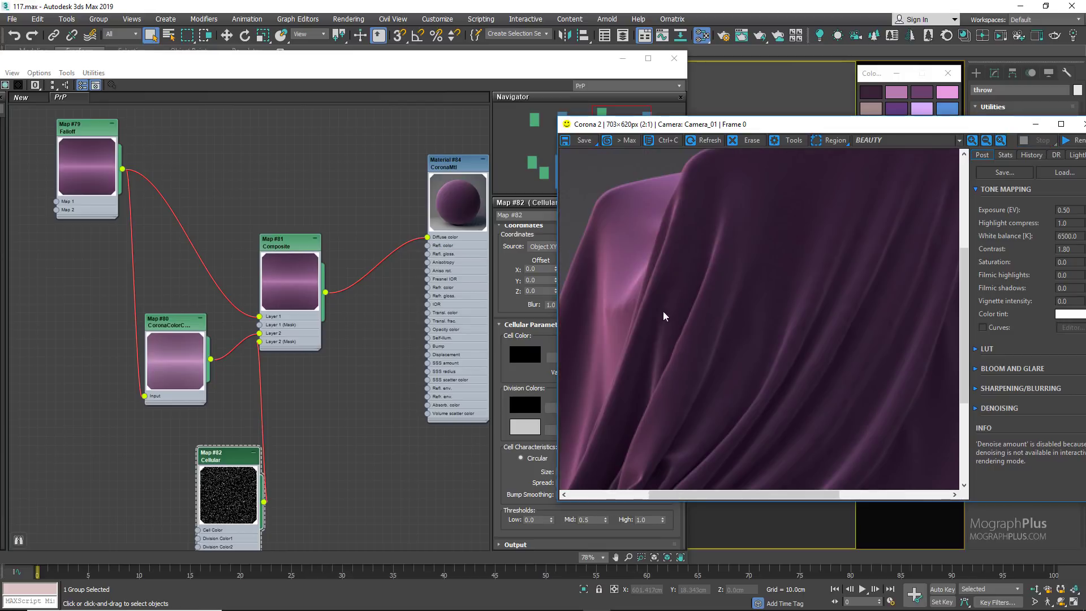
drag(663, 316, 608, 215)
drag(730, 303, 684, 430)
scroll(722, 295, down, 1)
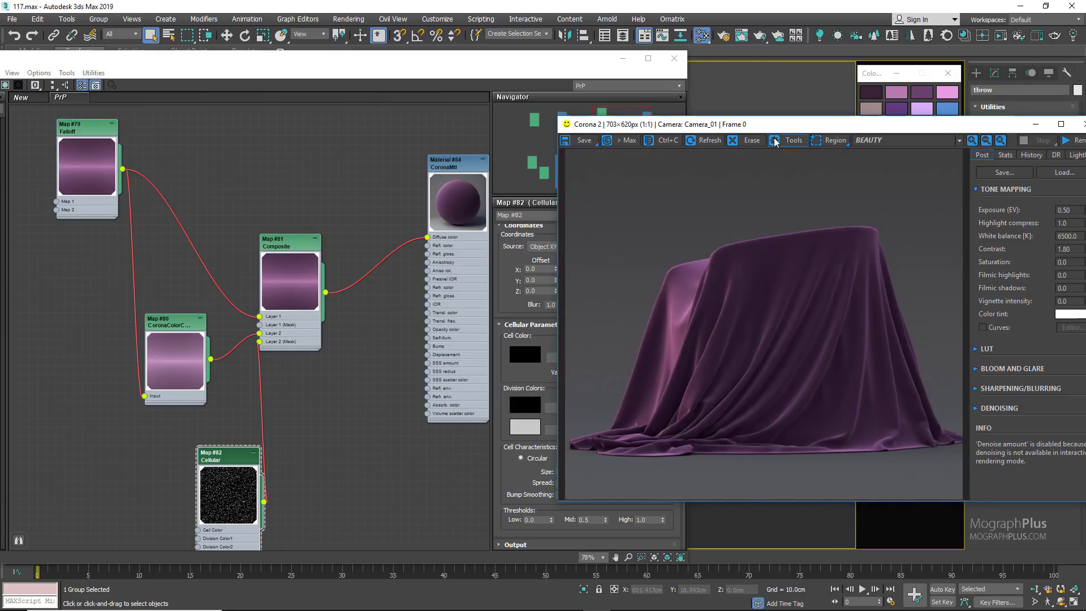
drag(820, 124, 958, 126)
Step: Move the teal material and its connected maps further down, away from the first purple material
scroll(244, 307, down, 5)
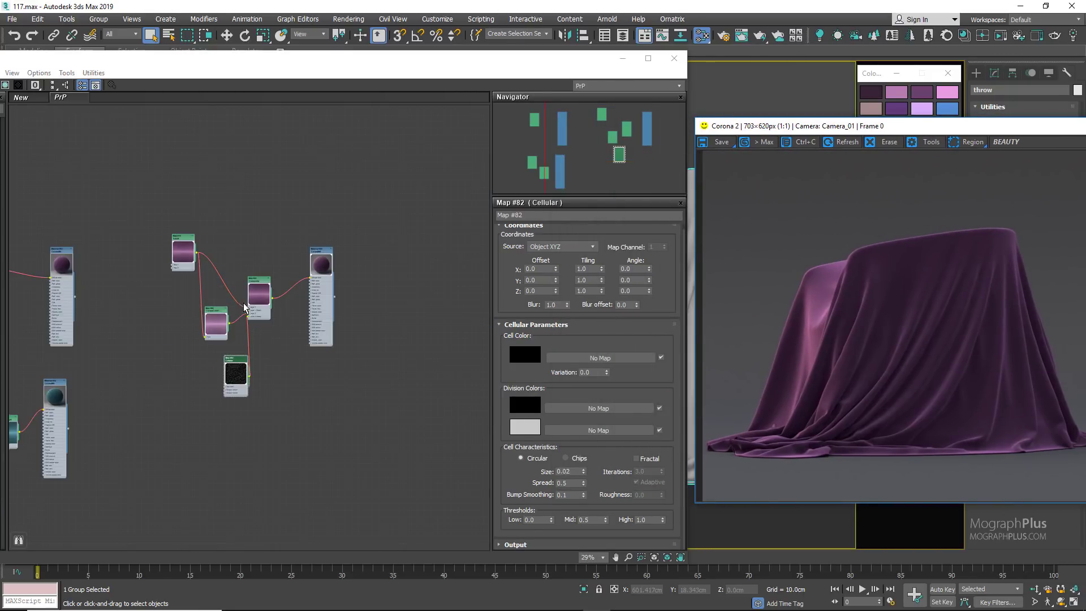
middle_drag(240, 233, 295, 209)
mouse_move(234, 227)
mouse_down()
mouse_move(242, 219)
mouse_move(230, 220)
mouse_move(232, 236)
mouse_up()
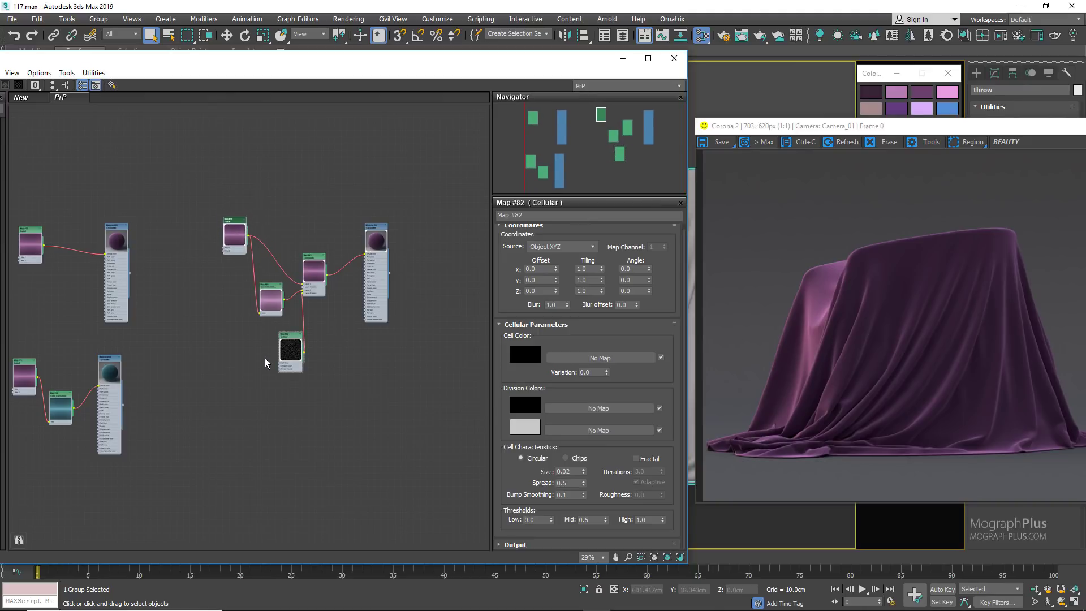
scroll(215, 345, down, 1)
middle_drag(214, 329, 259, 280)
drag(209, 310, 73, 353)
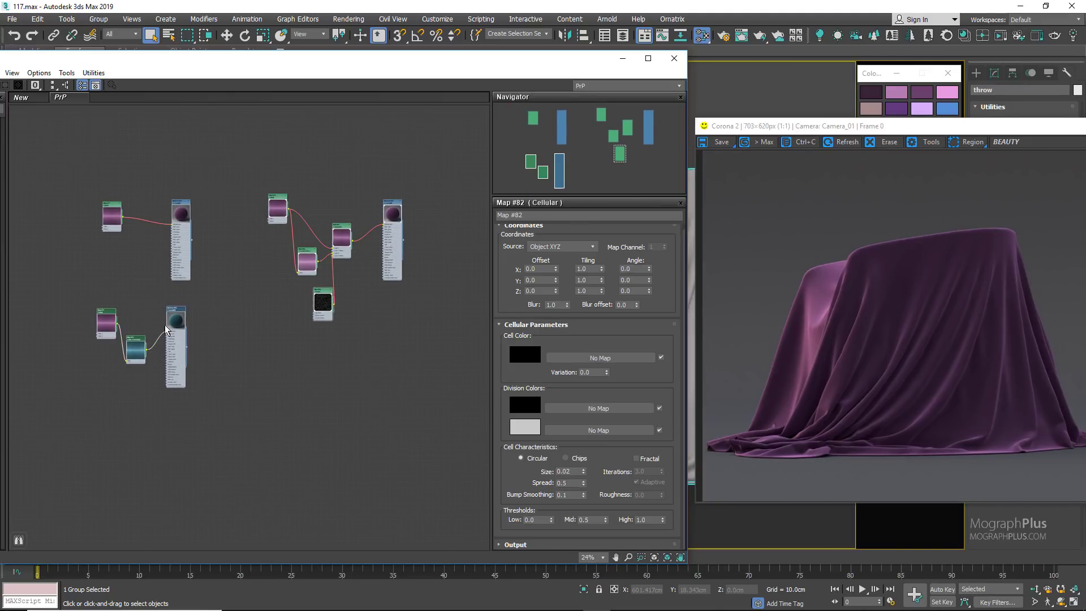
drag(173, 340, 157, 433)
middle_drag(270, 365, 251, 322)
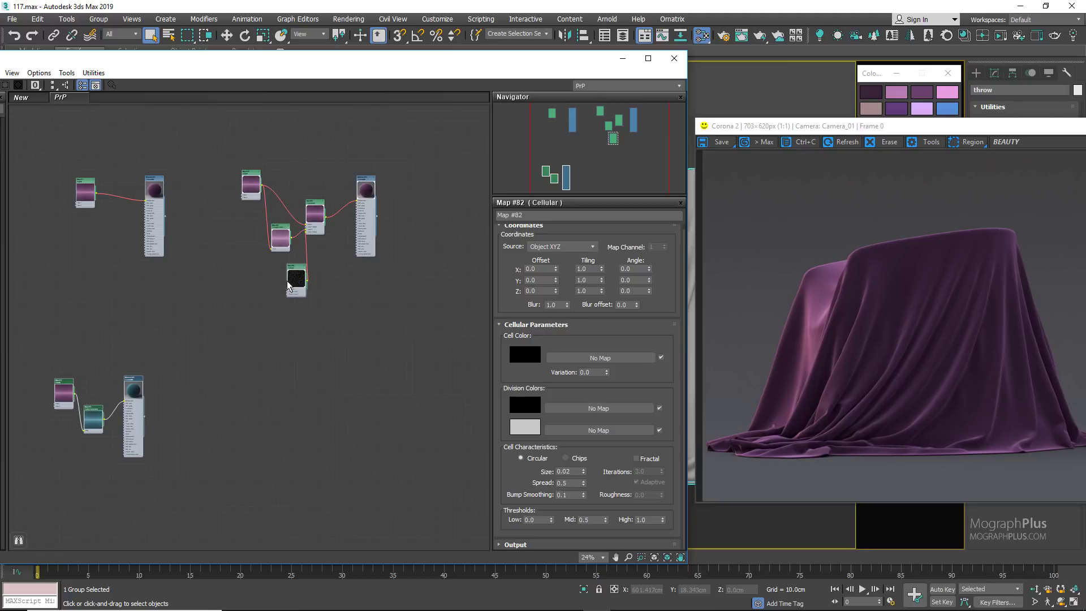
Step: Duplicate the Composite-based material with all its maps and place the copy below the original network
drag(237, 334, 399, 139)
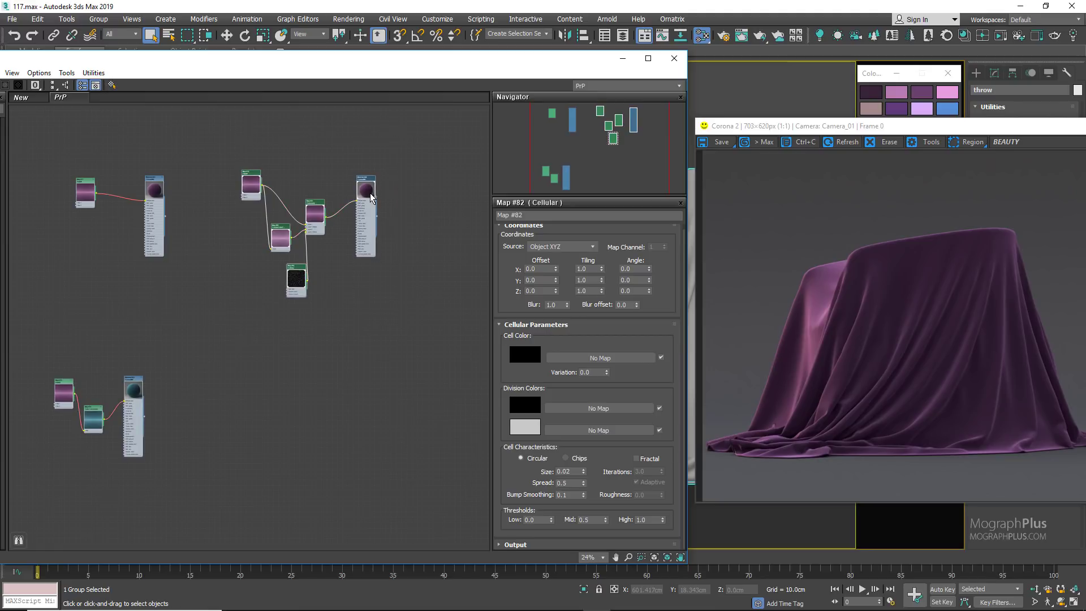
drag(377, 216, 358, 328)
click(399, 292)
drag(402, 290, 206, 176)
shift+drag(365, 191, 358, 375)
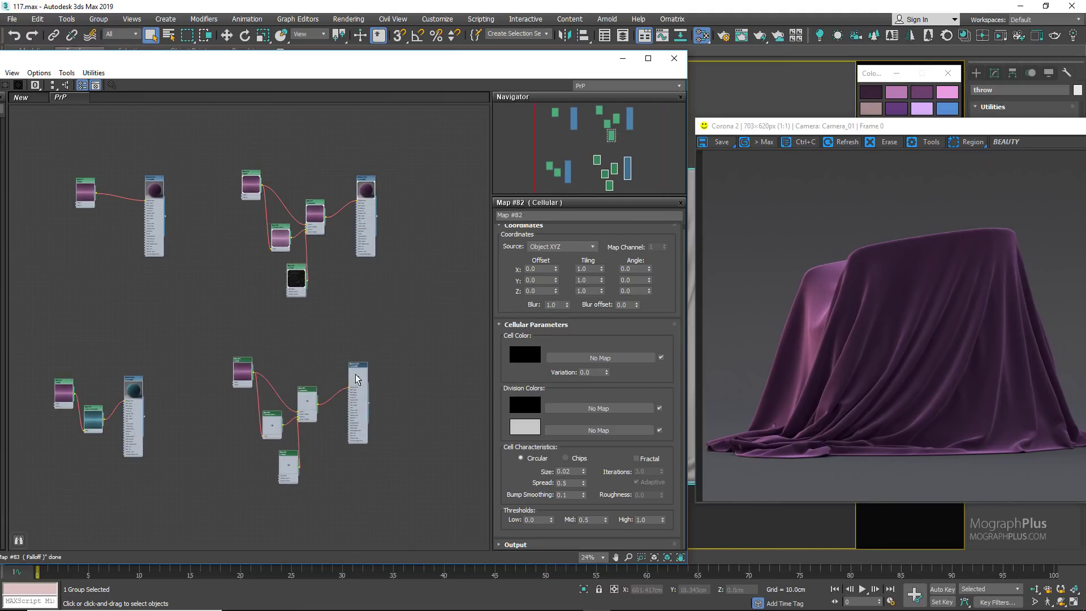
Step: Create a general Color Correction map and place it next to the copied material
scroll(356, 371, up, 2)
scroll(330, 365, up, 1)
middle_drag(295, 334, 380, 280)
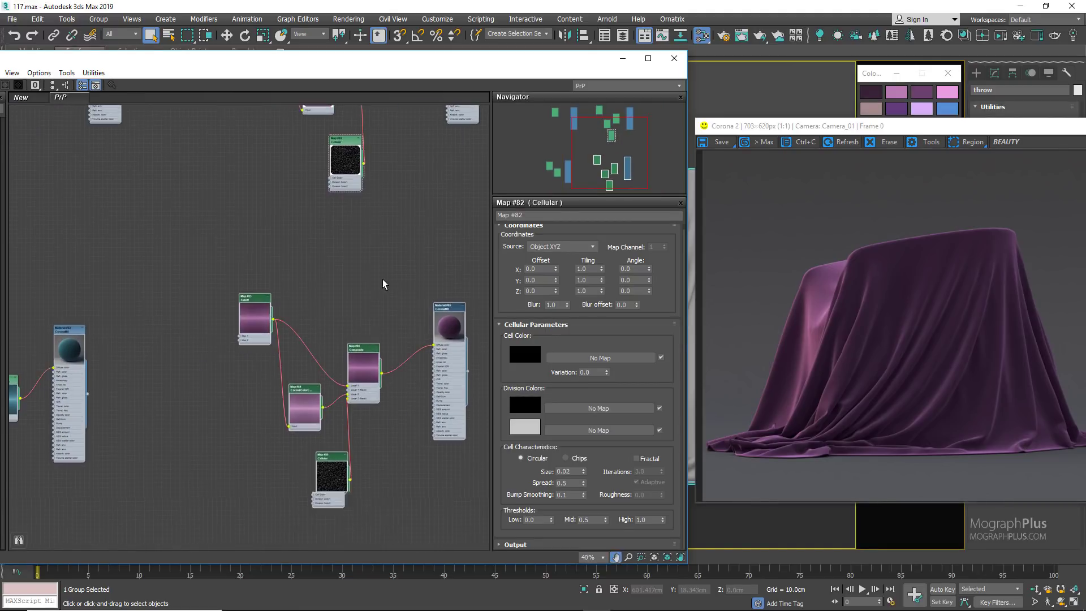
right_click(327, 276)
mouse_move(346, 296)
mouse_move(453, 296)
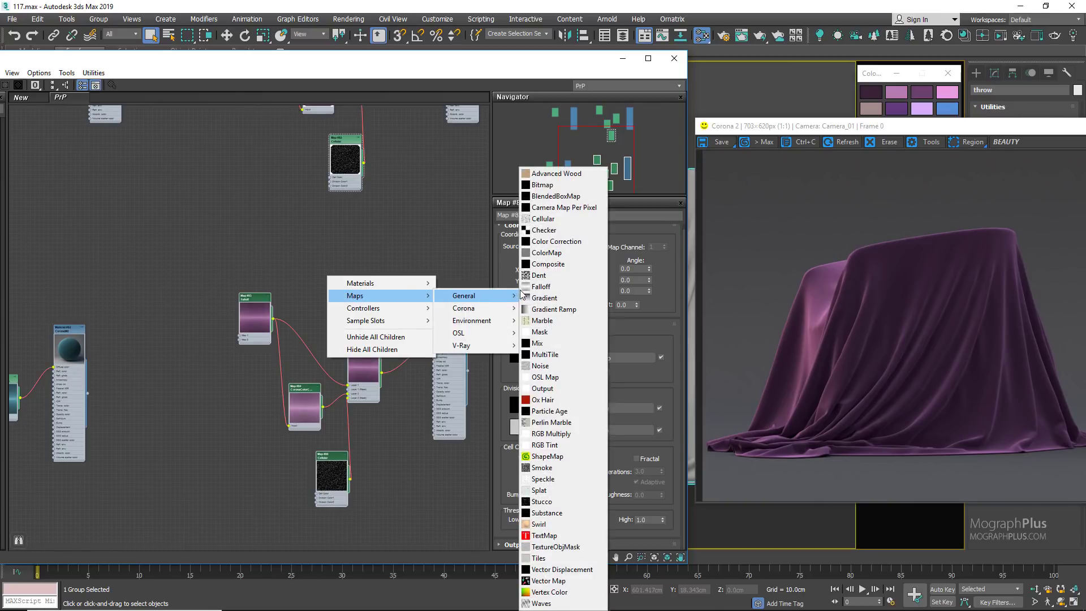
click(558, 241)
scroll(364, 283, up, 2)
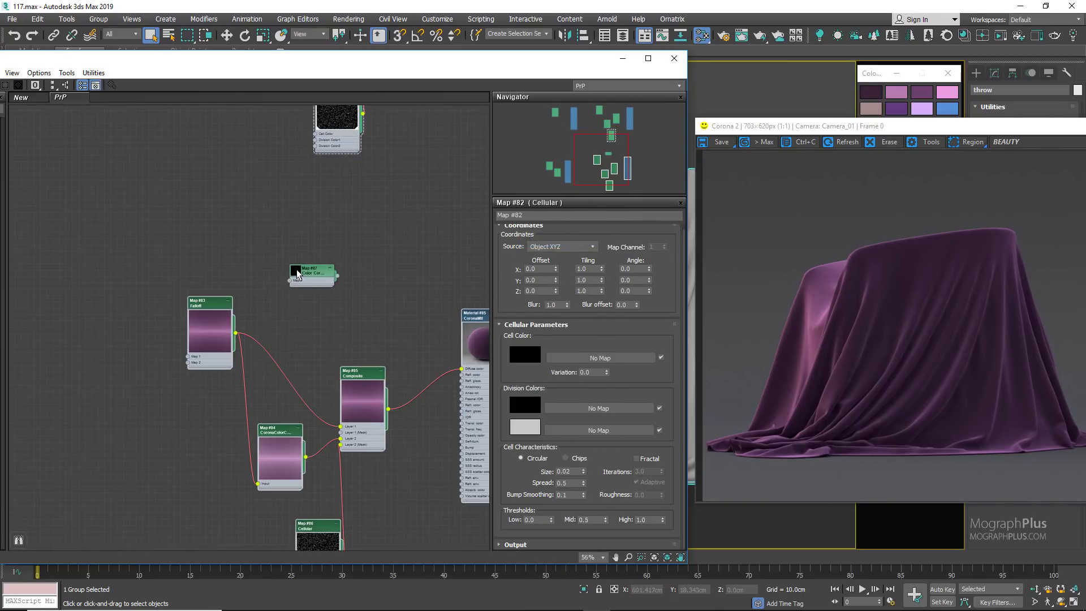
drag(319, 269, 429, 321)
Step: Shift the copied maps away from the material and place the Color Correction node between the copied Falloff and Composite
middle_drag(334, 284, 342, 237)
drag(160, 221, 369, 527)
drag(327, 519, 243, 503)
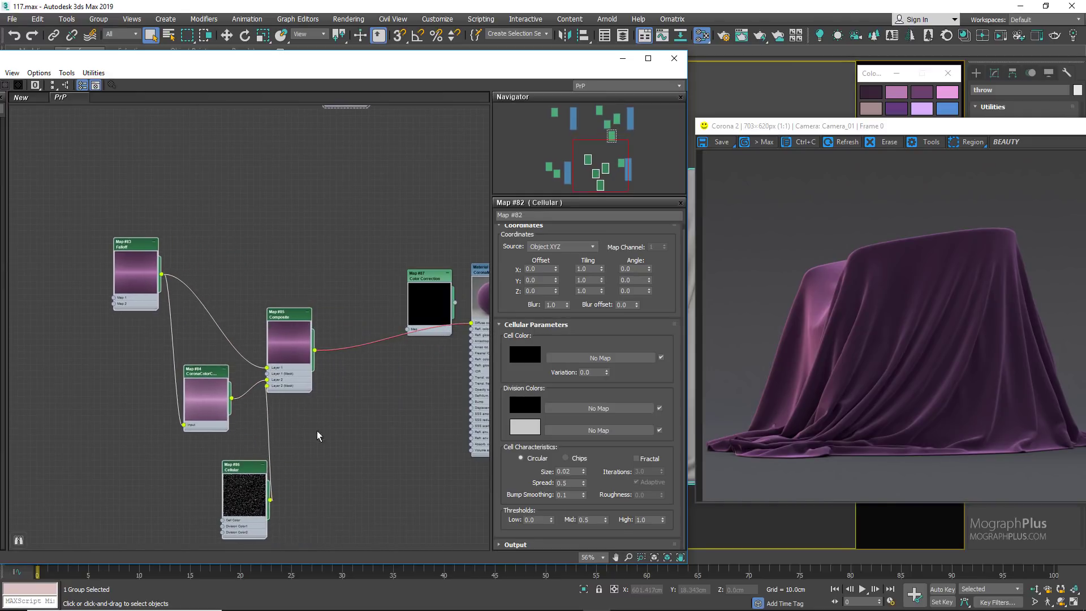
scroll(327, 415, up, 1)
drag(281, 342, 372, 381)
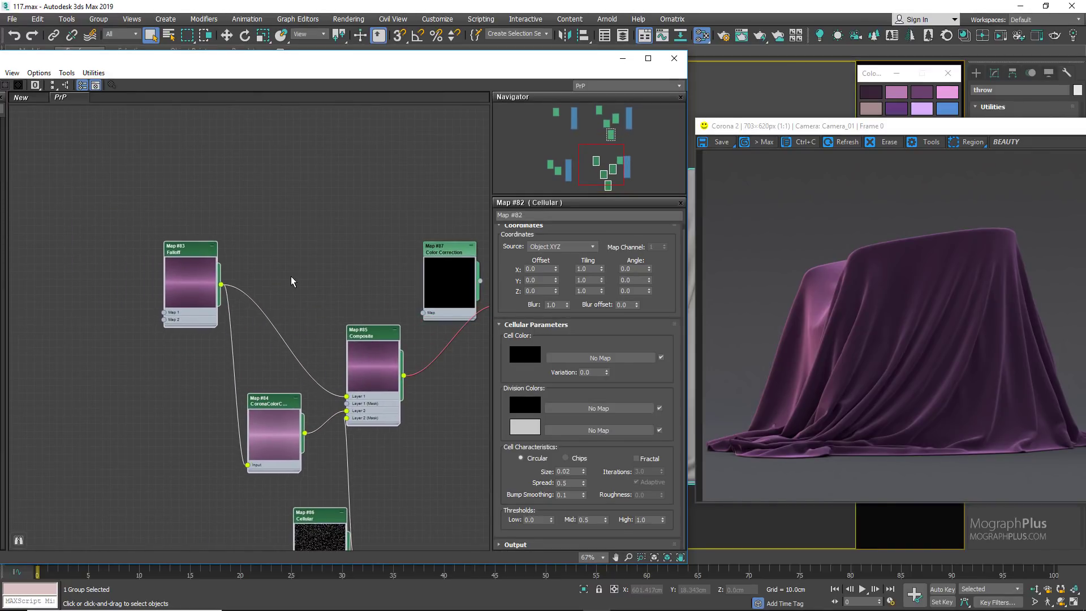
drag(187, 250, 103, 210)
drag(450, 250, 312, 227)
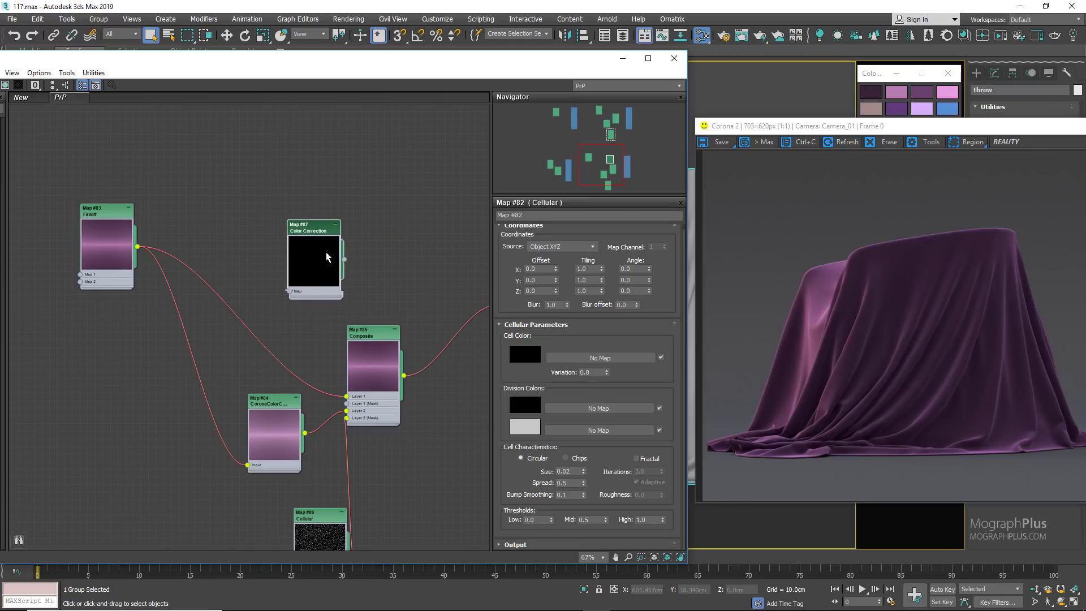
Step: Connect the copied Falloff to the Color Correction map and open the Color Correction parameters
scroll(146, 270, up, 1)
drag(122, 242, 308, 295)
double_click(355, 258)
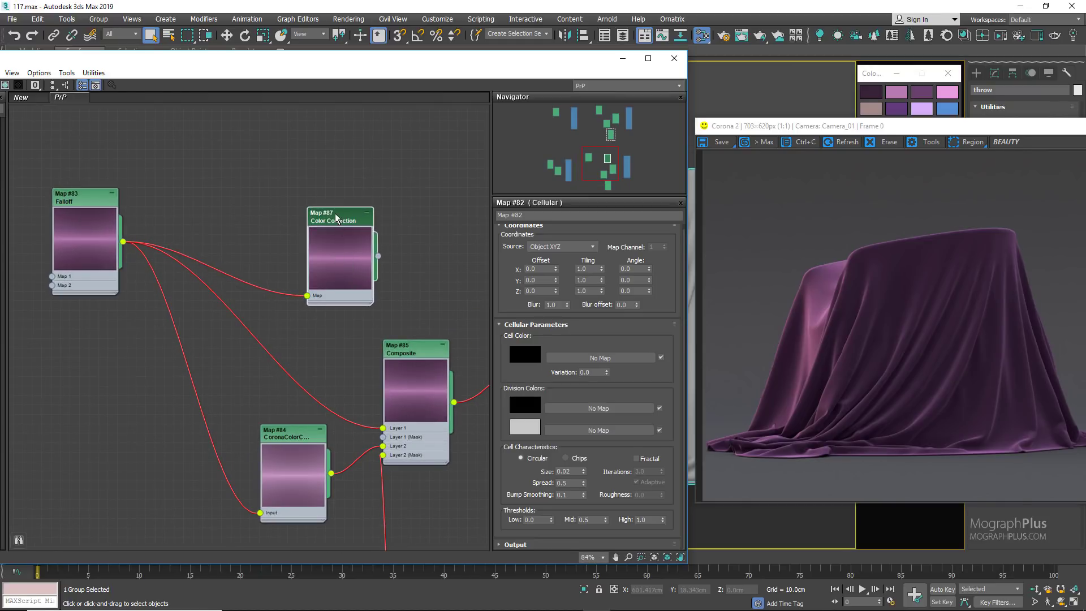
Step: Set the Color Correction map's hue shift to -110 and its saturation to 41
double_click(660, 337)
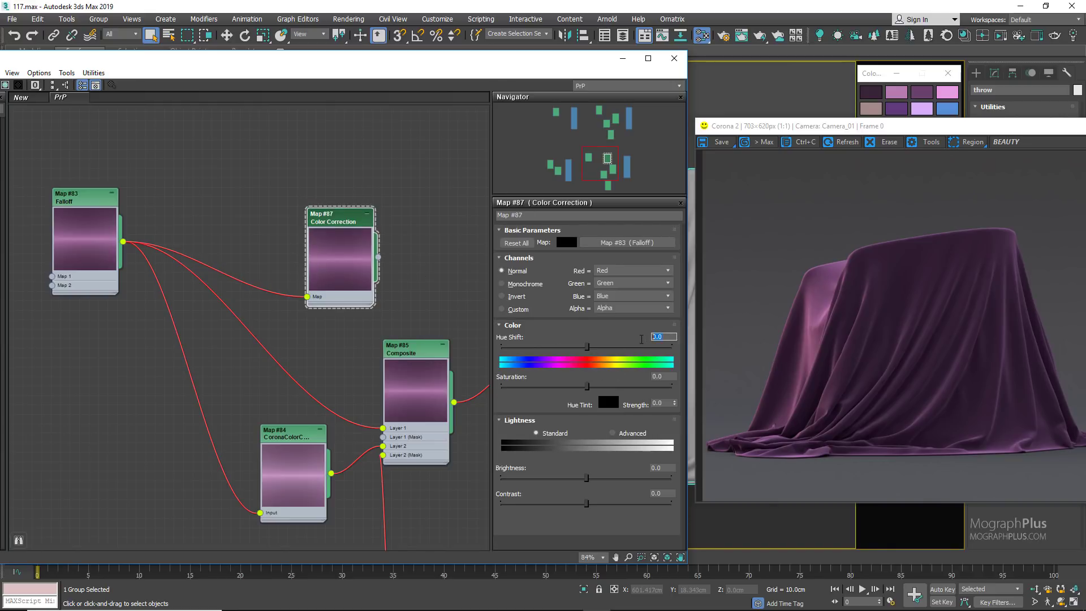
key(Return)
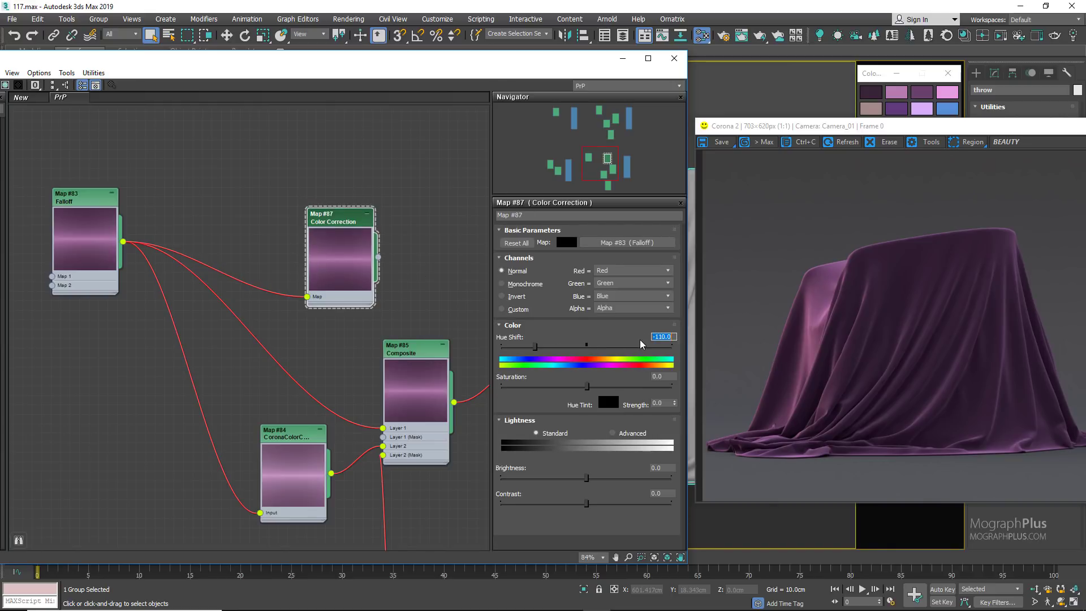
double_click(658, 377)
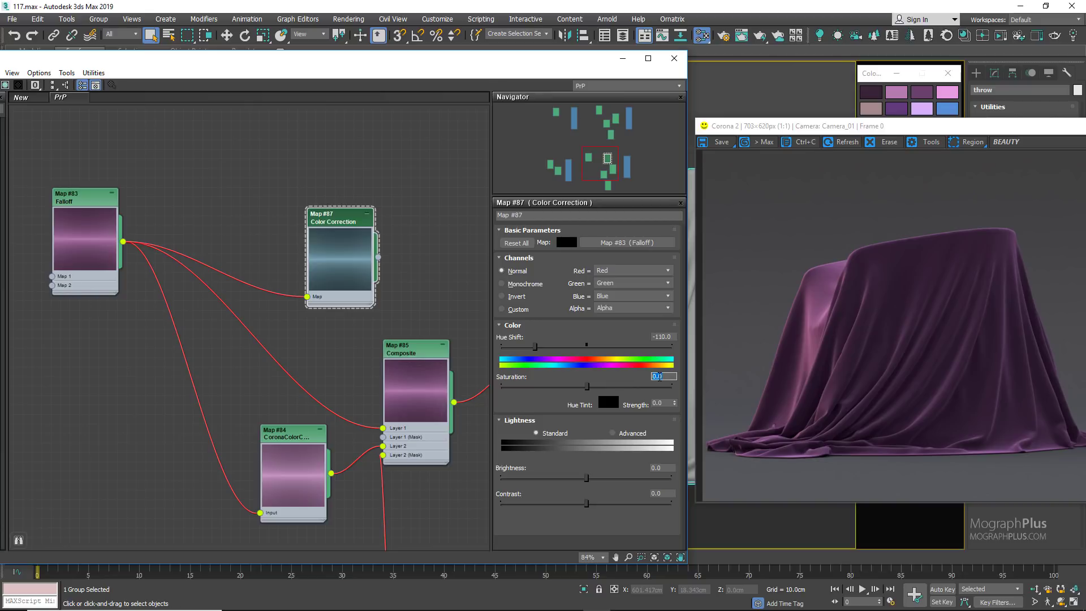
text(41)
key(Return)
Step: Feed the Color Correction output into the copied Composite's Layer 1 and the Corona color correction map's input, arranging the Falloff and Color Correction nodes
drag(339, 274, 283, 291)
middle_drag(283, 292, 282, 218)
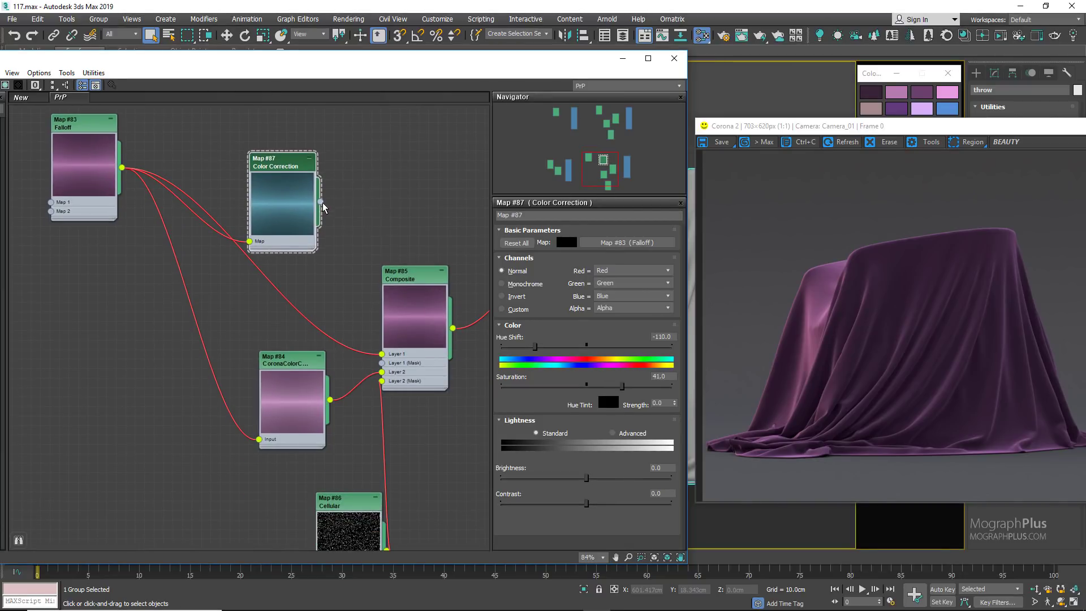
drag(321, 202, 385, 355)
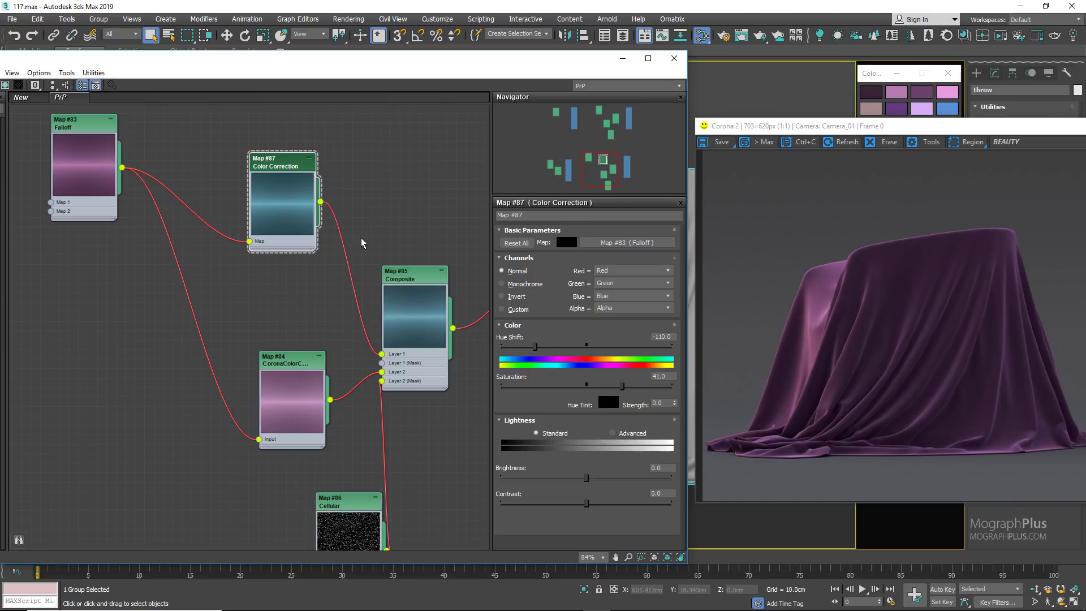
middle_drag(165, 230, 202, 218)
drag(139, 174, 72, 164)
drag(306, 202, 297, 428)
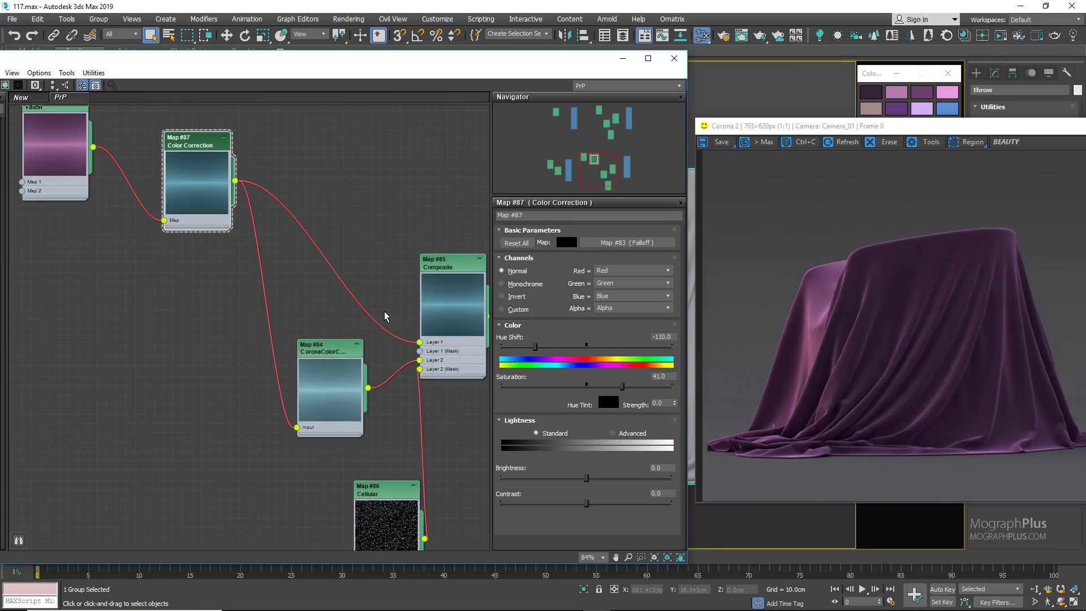
Step: Assign the recolored material to the selected throw and start the interactive Corona render
middle_drag(450, 220, 215, 234)
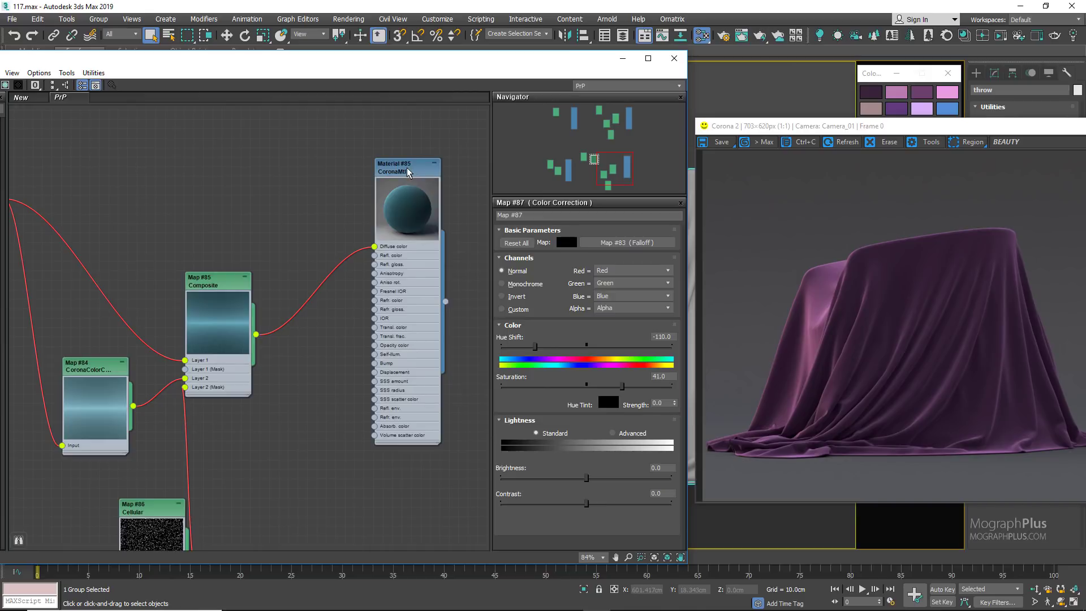
right_click(407, 168)
click(424, 186)
middle_drag(244, 146, 321, 153)
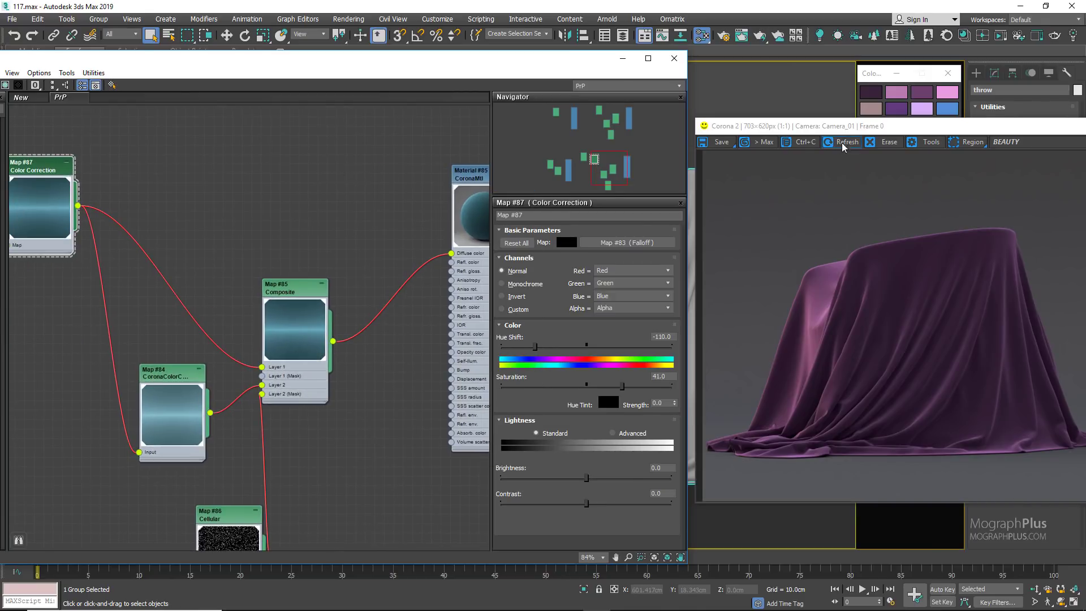
drag(876, 126, 651, 139)
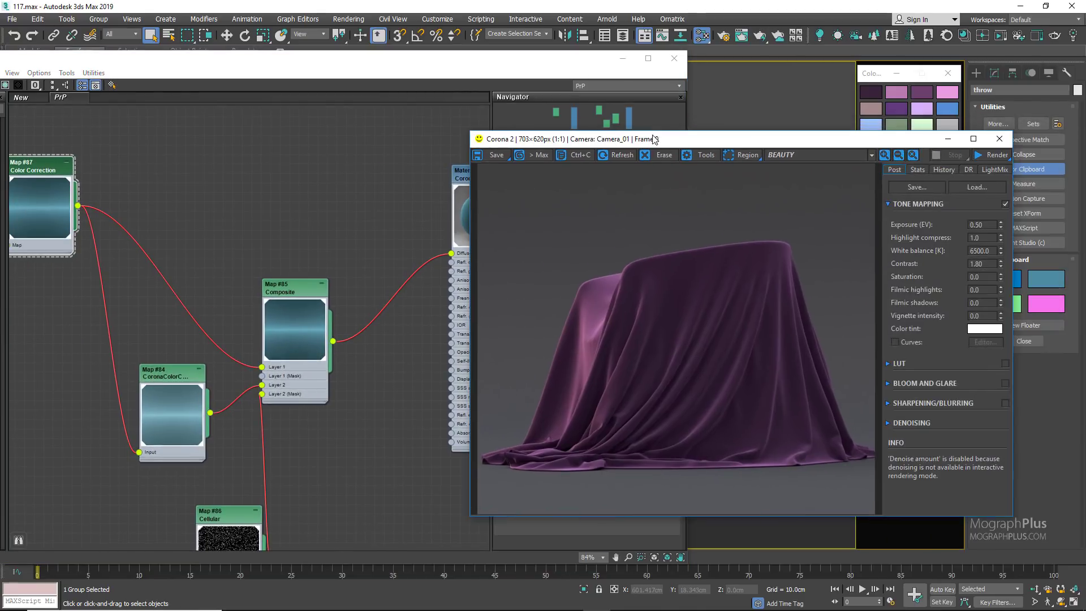
click(990, 156)
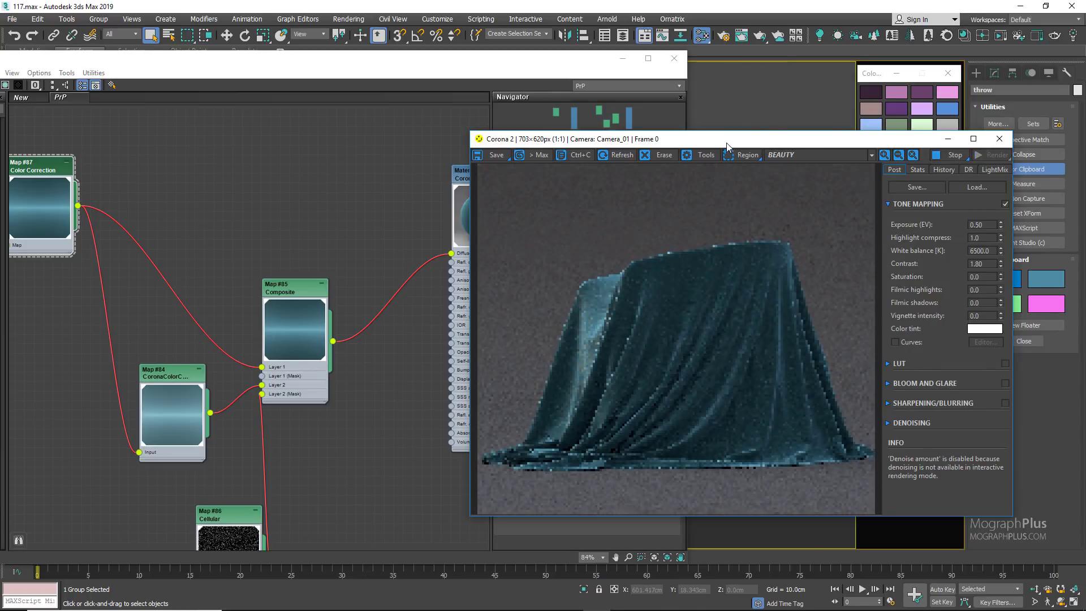
drag(727, 146, 928, 134)
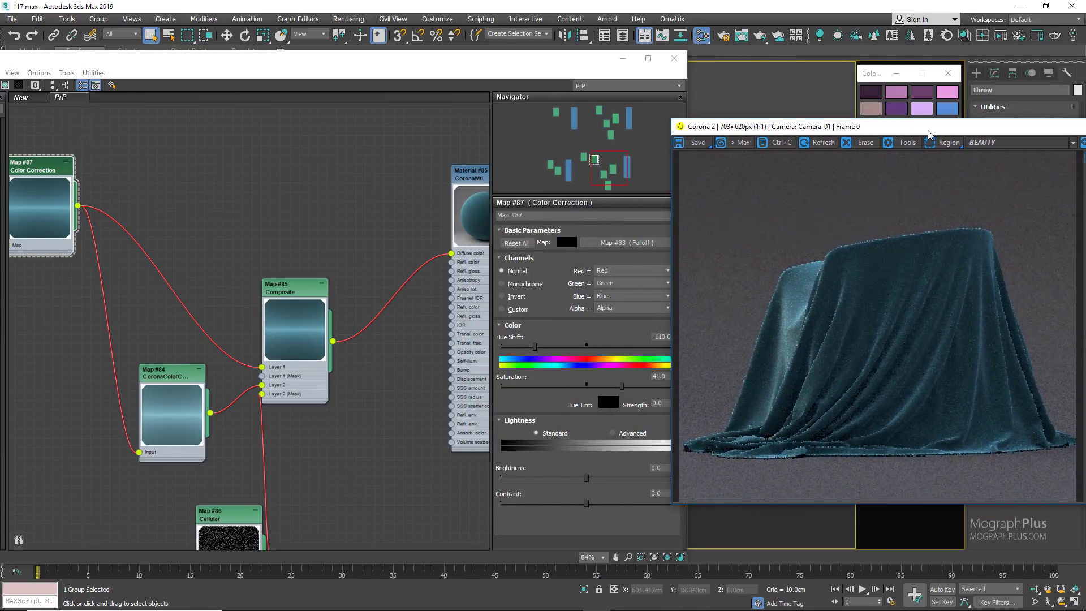
Step: Review the recolored material network, examine the velvet reference photo IMG_7727-angle.JPG, and close the photo
scroll(293, 237, down, 8)
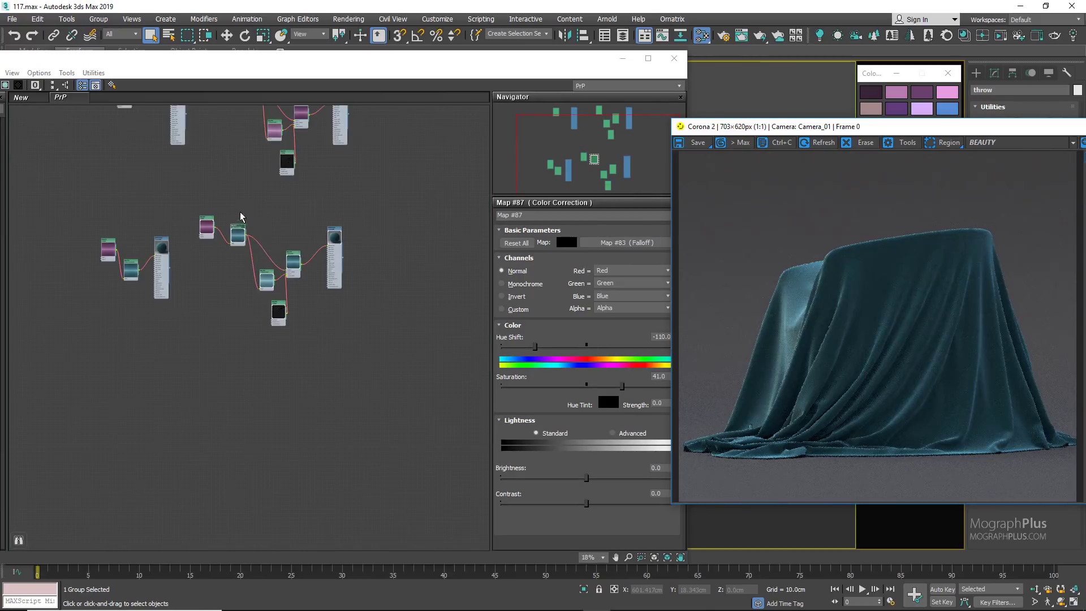
middle_drag(240, 217, 286, 258)
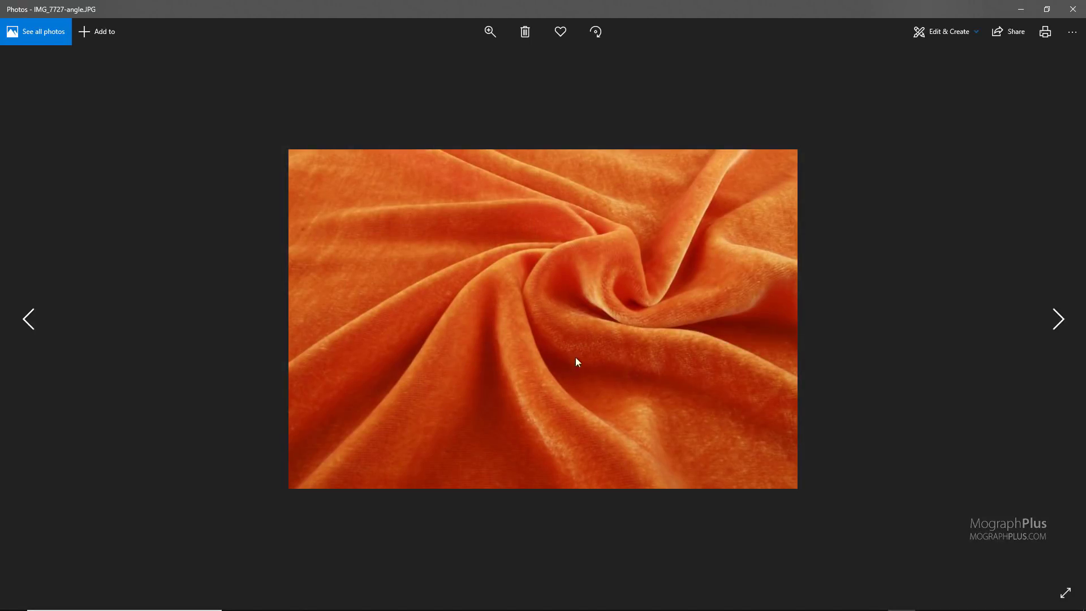
scroll(556, 357, up, 1)
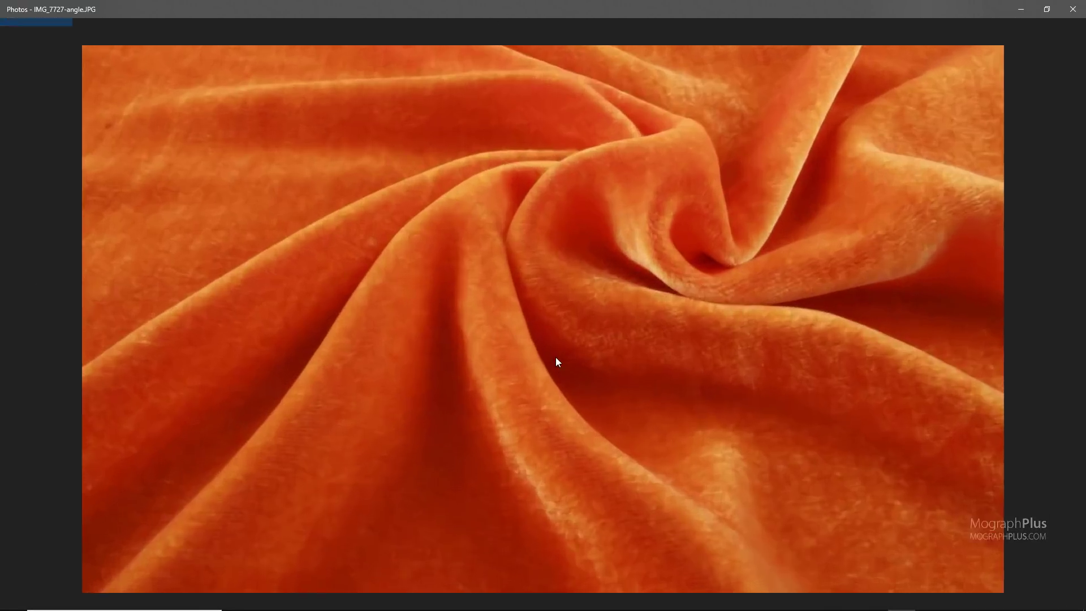
scroll(555, 359, down, 1)
scroll(555, 369, up, 1)
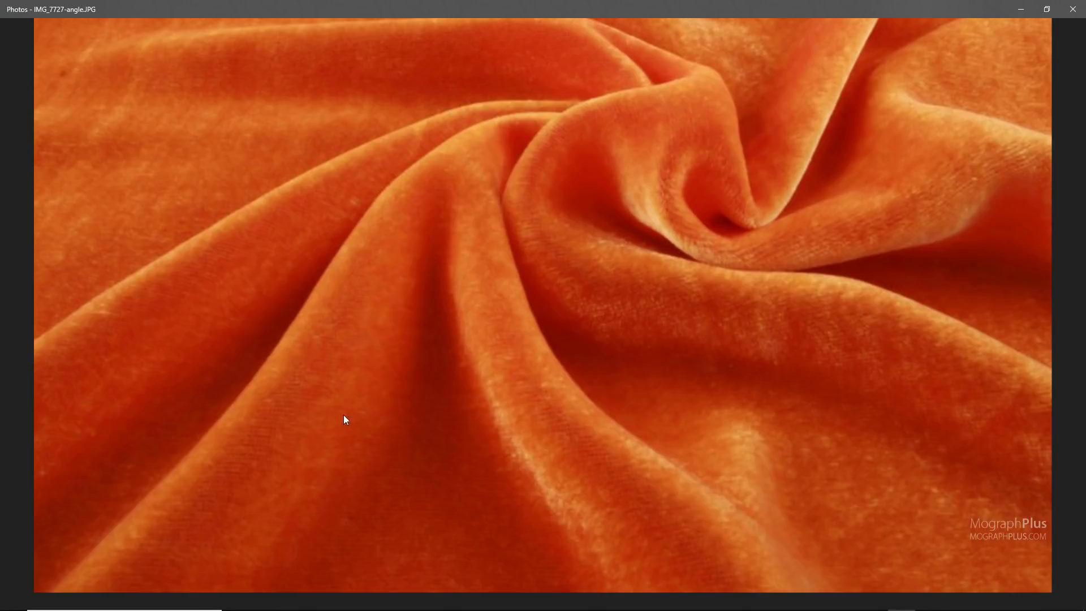
click(1073, 9)
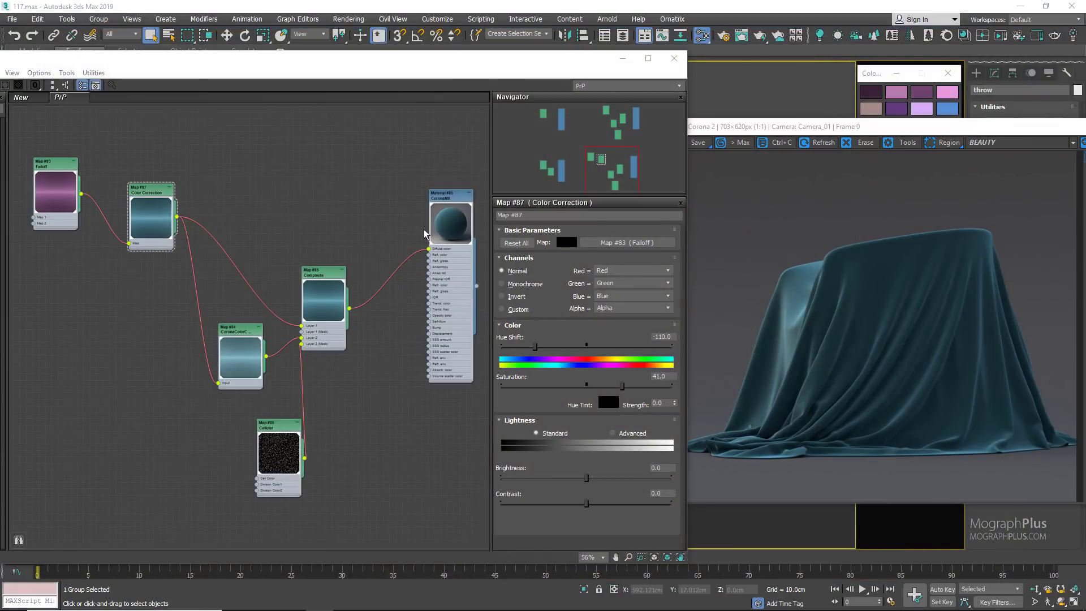
Step: Duplicate the original purple Composite-based material with all its maps and place the copy beside the original network
scroll(317, 233, down, 6)
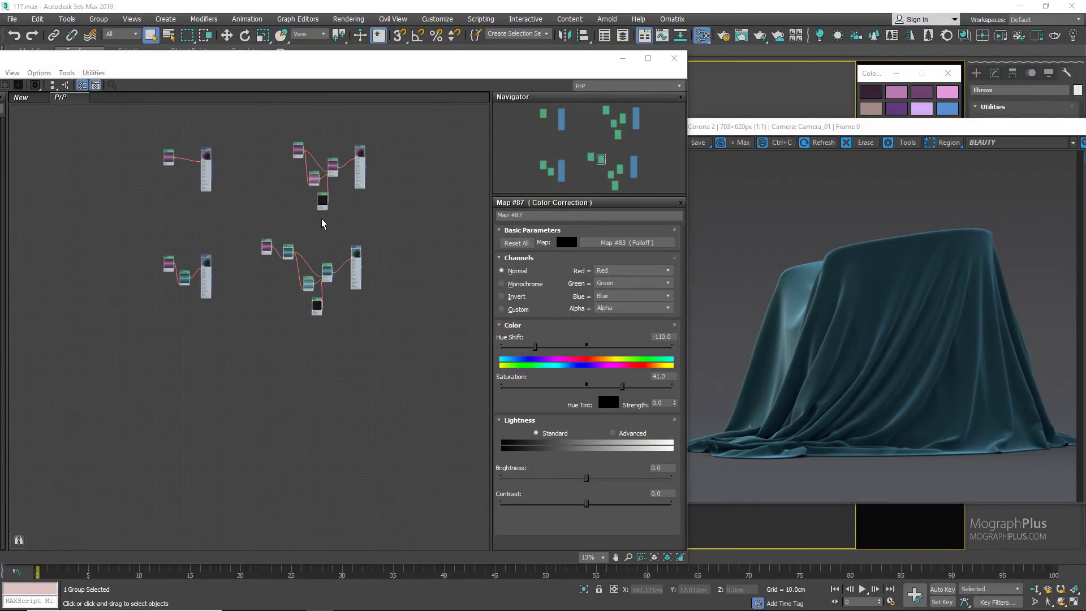
middle_drag(344, 192, 262, 319)
scroll(263, 319, up, 1)
mouse_move(354, 206)
mouse_down()
mouse_move(182, 293)
mouse_move(155, 330)
mouse_up()
middle_drag(269, 329, 143, 325)
shift+drag(178, 225, 457, 232)
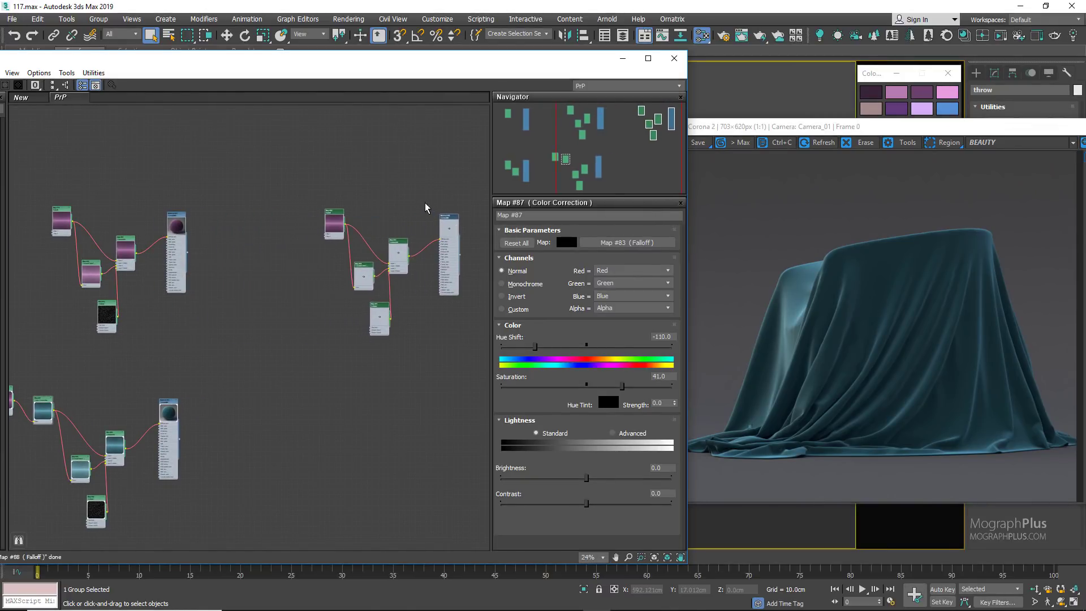
Step: Open the parameters of the new purple material copy and assign it to the selected throw
scroll(451, 221, up, 3)
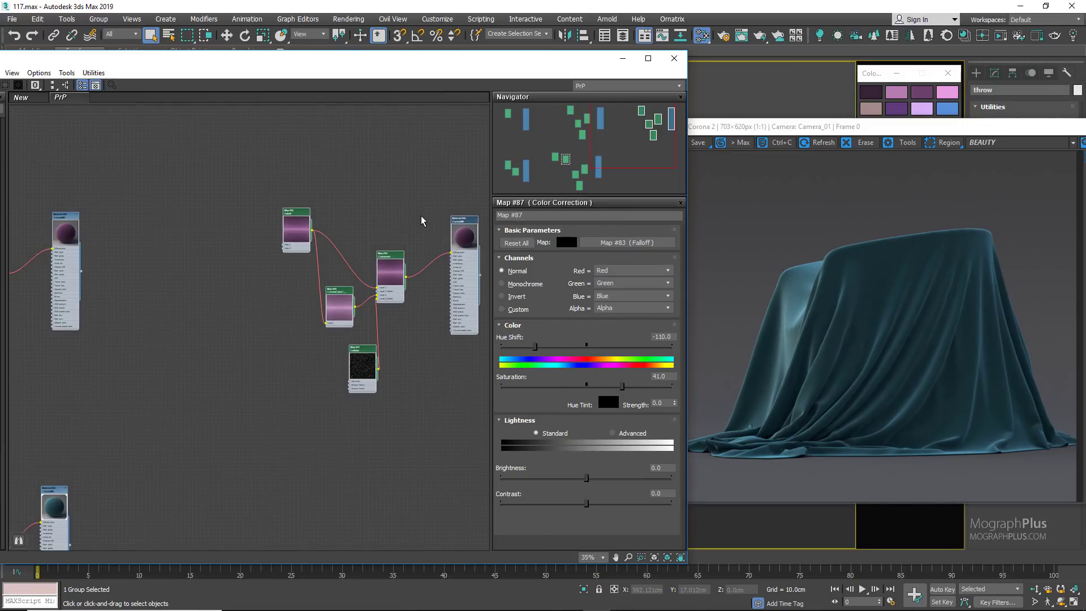
middle_drag(450, 222, 377, 197)
right_click(431, 216)
click(418, 186)
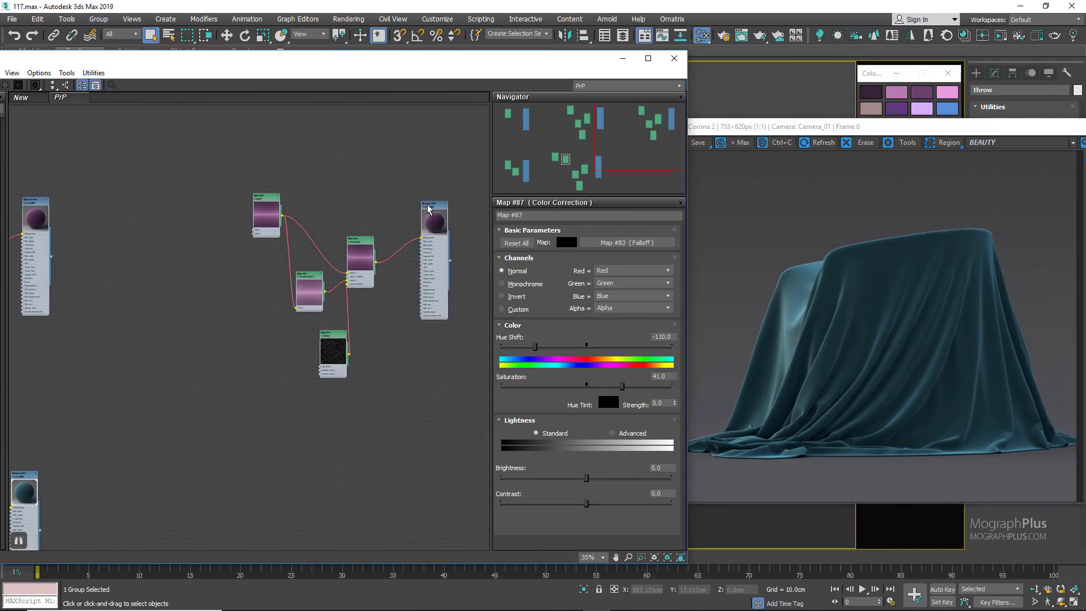
double_click(429, 206)
right_click(430, 208)
click(449, 218)
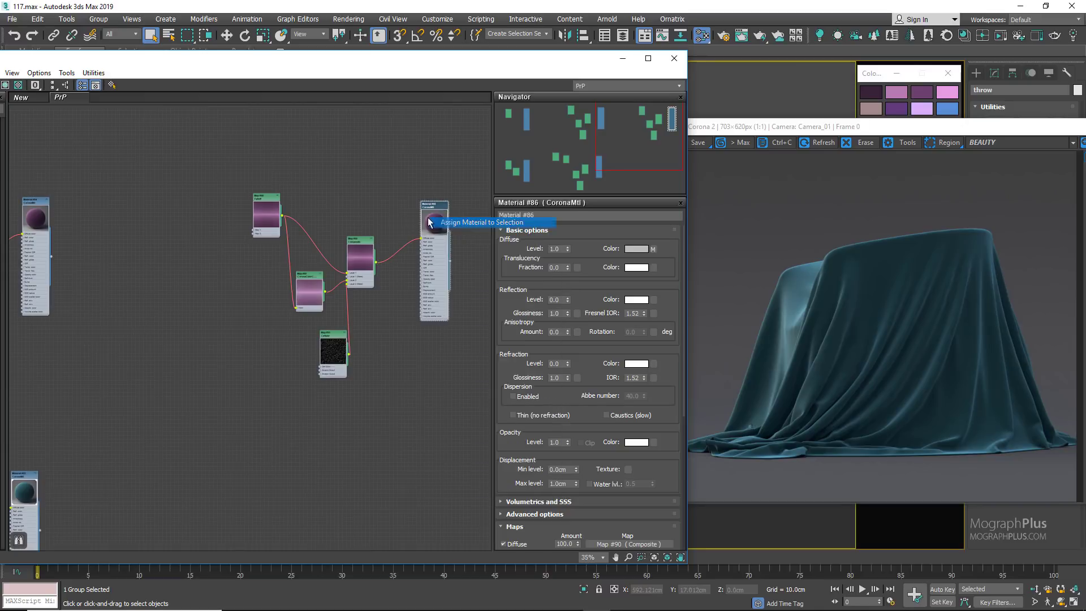
Step: Create a Bitmap map from FabPattern.jpg in the empty area below the copied network
middle_drag(245, 337, 238, 287)
right_click(248, 379)
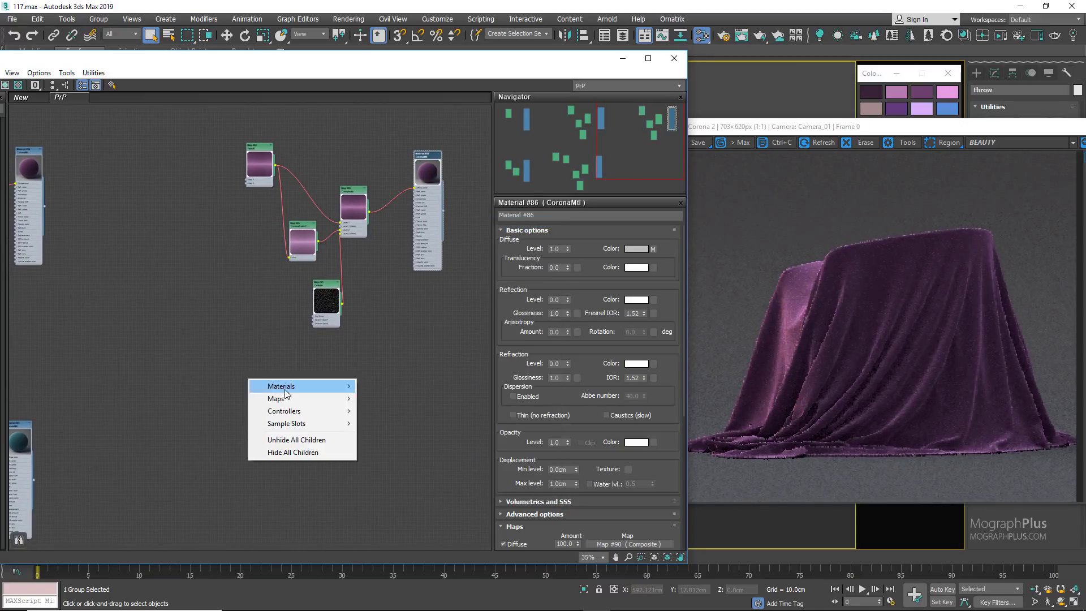
mouse_move(299, 398)
mouse_move(399, 402)
click(475, 185)
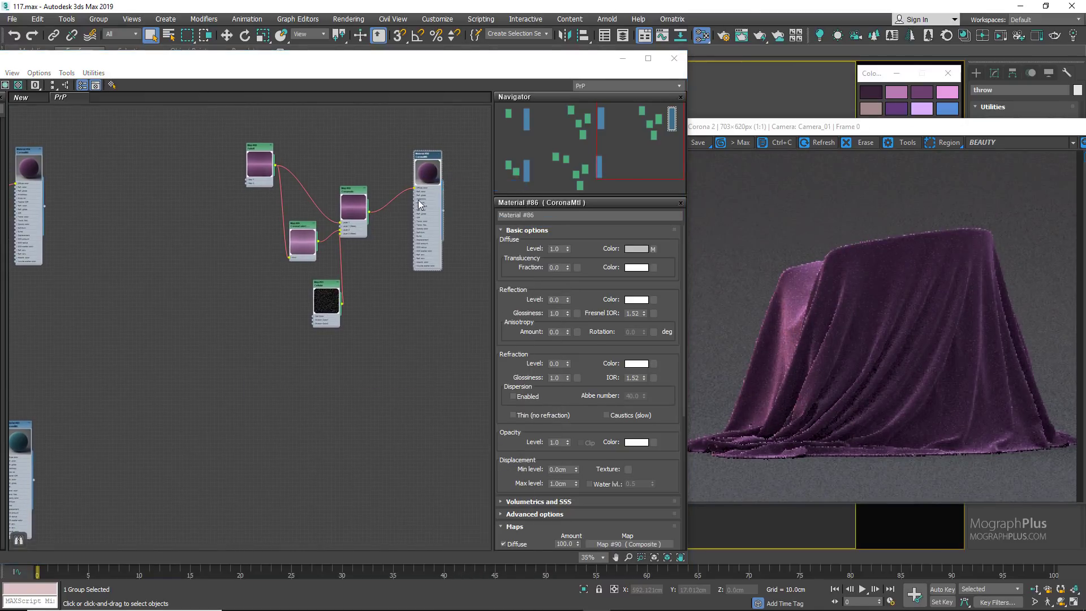
double_click(182, 137)
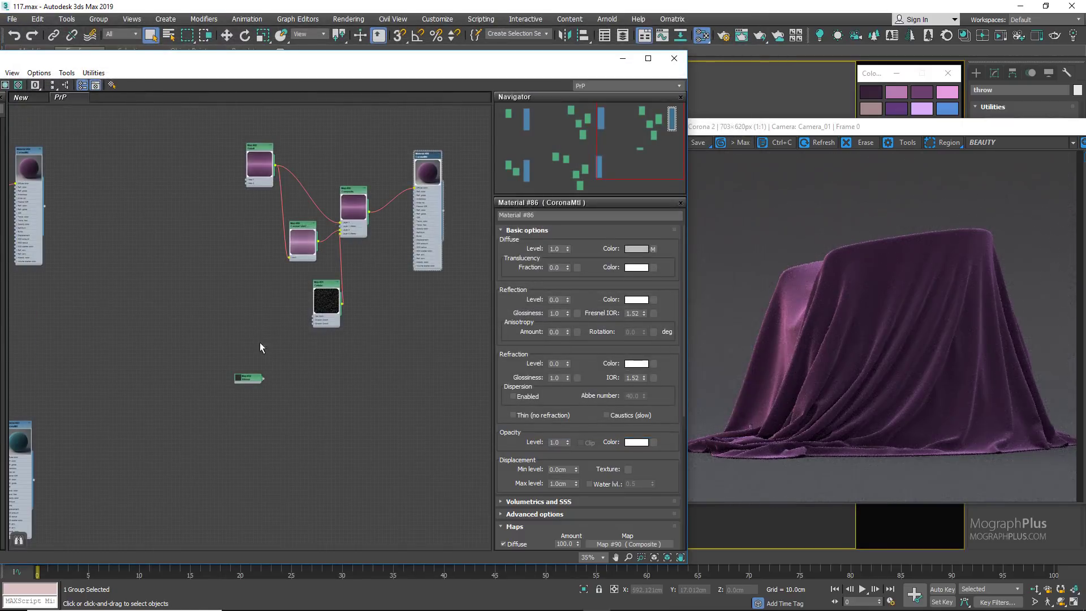
Step: Open the FabPattern.jpg bitmap's parameters and inspect its fabric weave in the image viewer
double_click(240, 377)
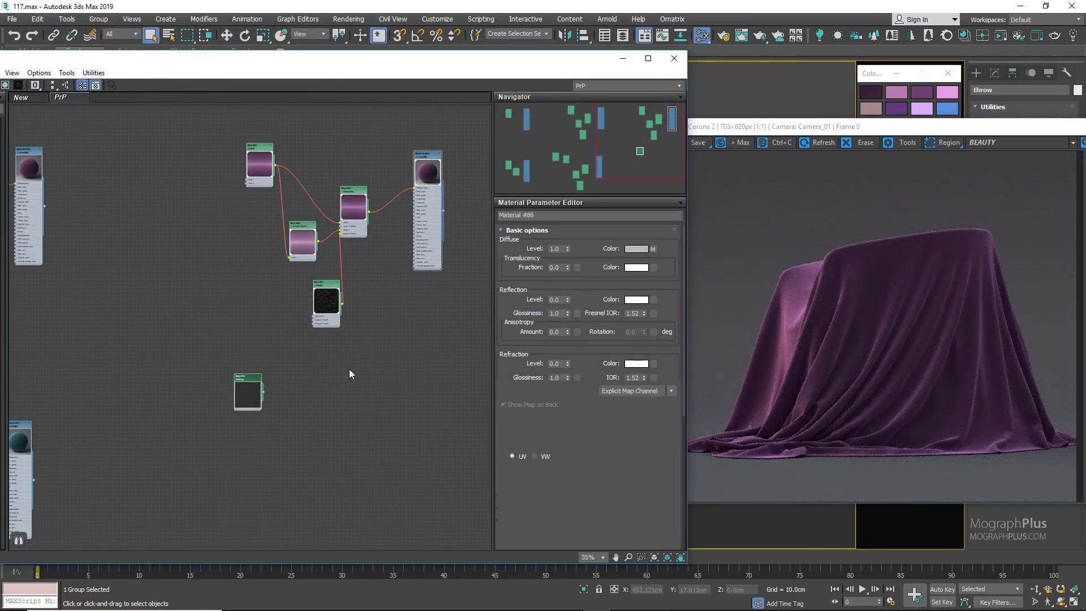
click(645, 399)
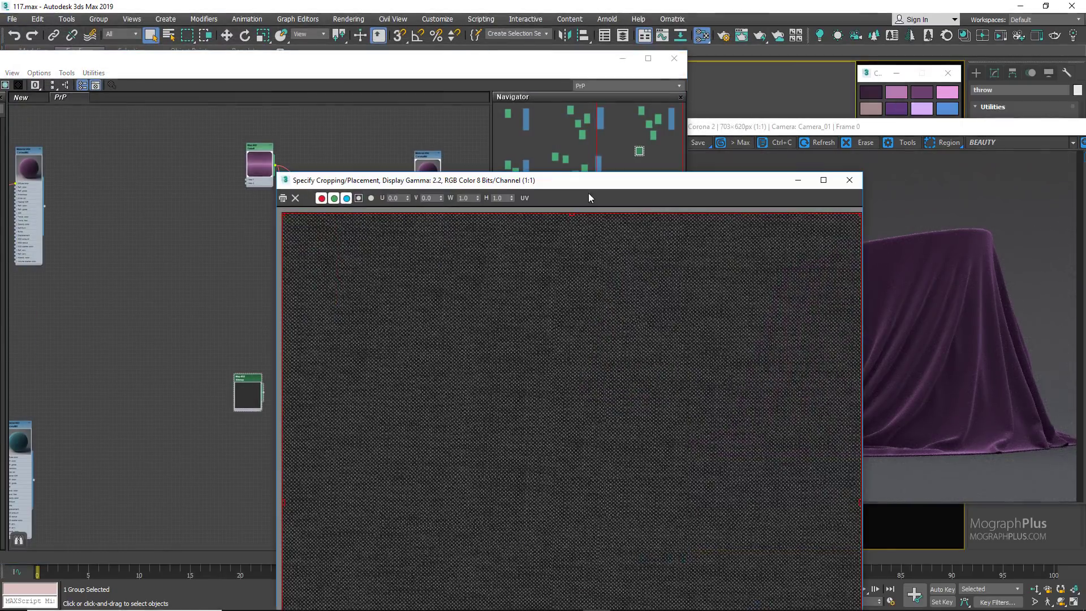
click(849, 180)
Step: Move the copied material lower, place the fabric bitmap below the Cellular map, and connect it to the material's Bump input
scroll(444, 208, up, 3)
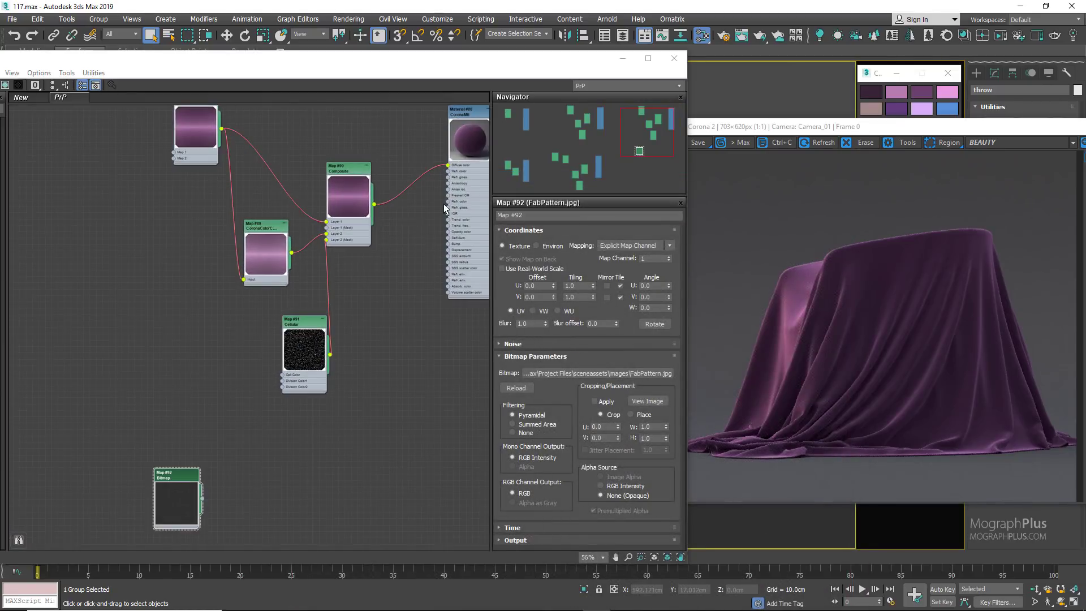
drag(473, 144, 453, 288)
double_click(451, 261)
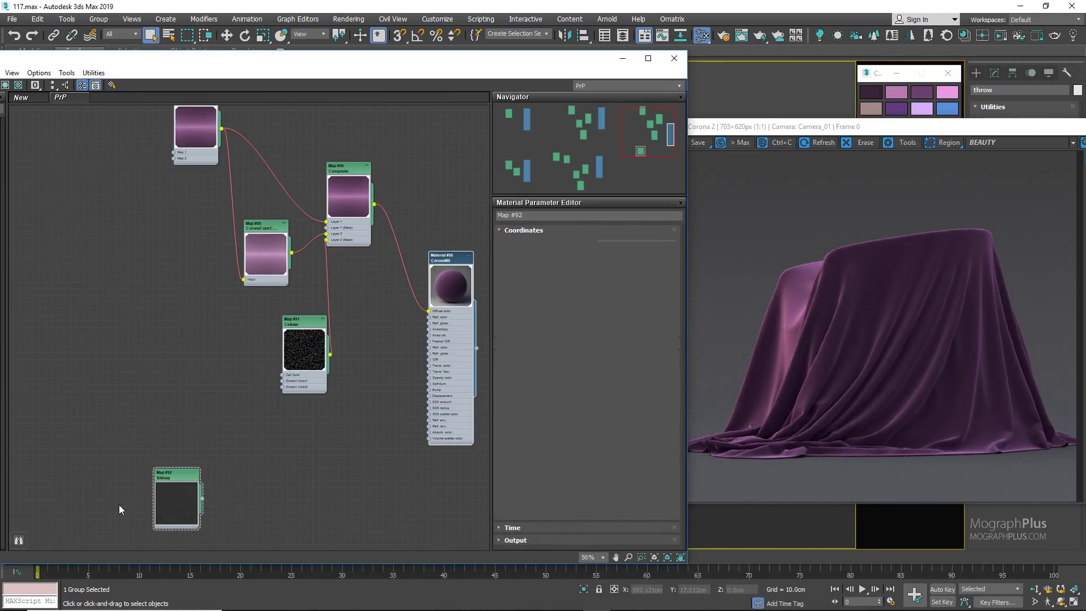
drag(176, 498, 260, 471)
scroll(270, 460, up, 2)
middle_drag(359, 430, 215, 444)
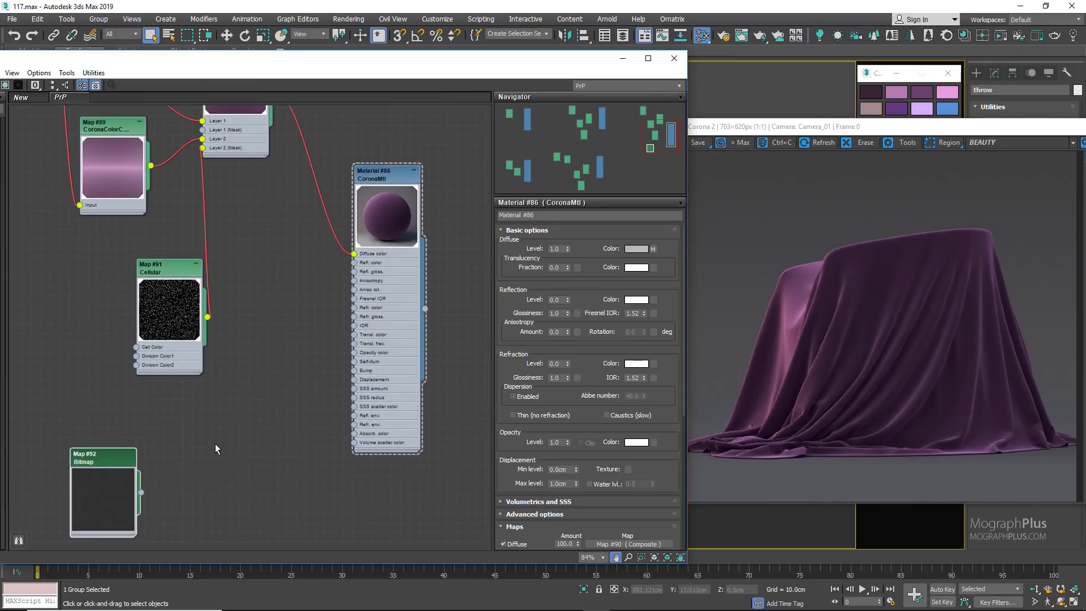
drag(106, 471, 354, 371)
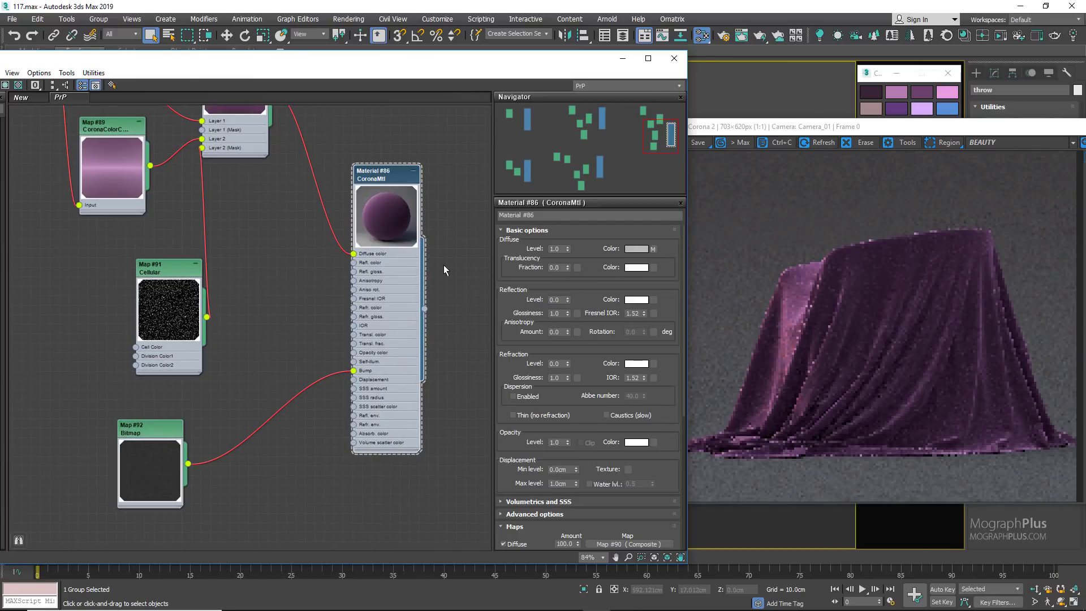
Step: Set the copied material's Bump map amount to 5
scroll(561, 528, down, 5)
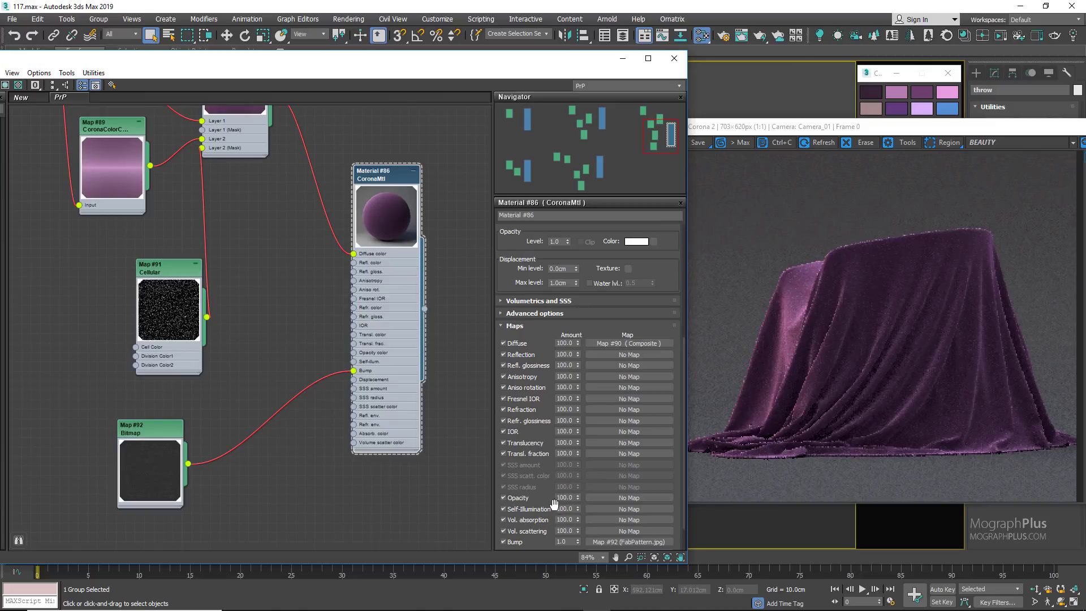
double_click(561, 541)
text(5)
key(Return)
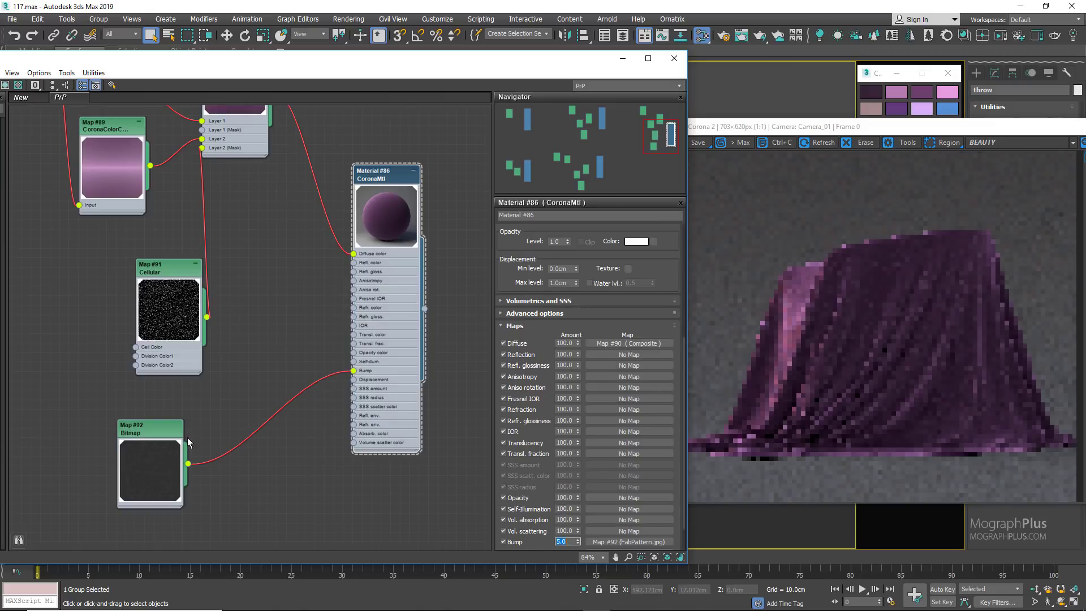
Step: Set the FabPattern.jpg bitmap's U and V tiling to 0.2 and check the bumped material in its network
double_click(158, 429)
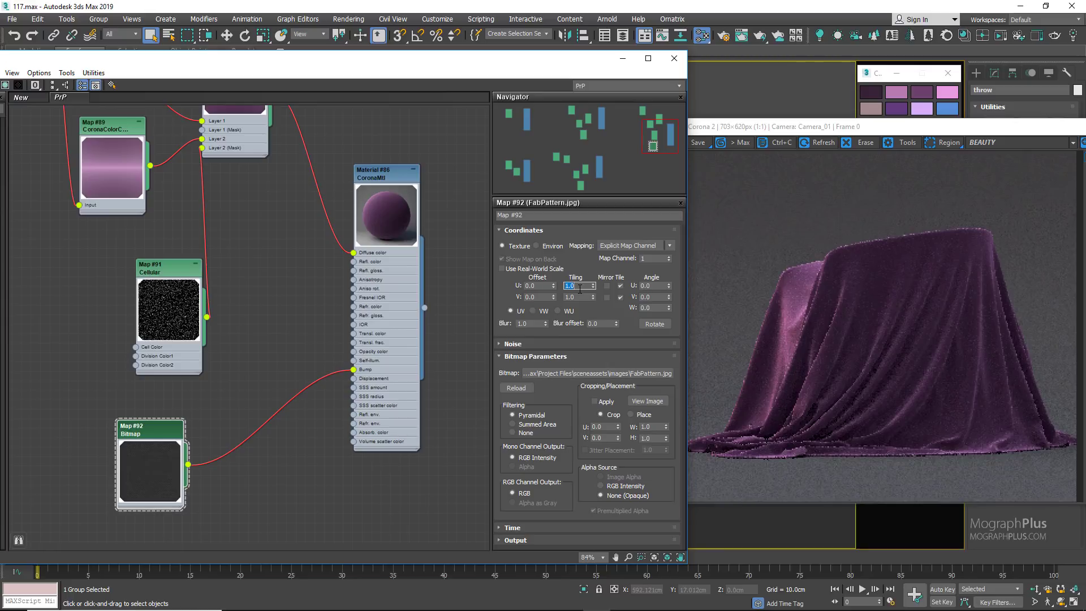
key(Tab)
text(.2)
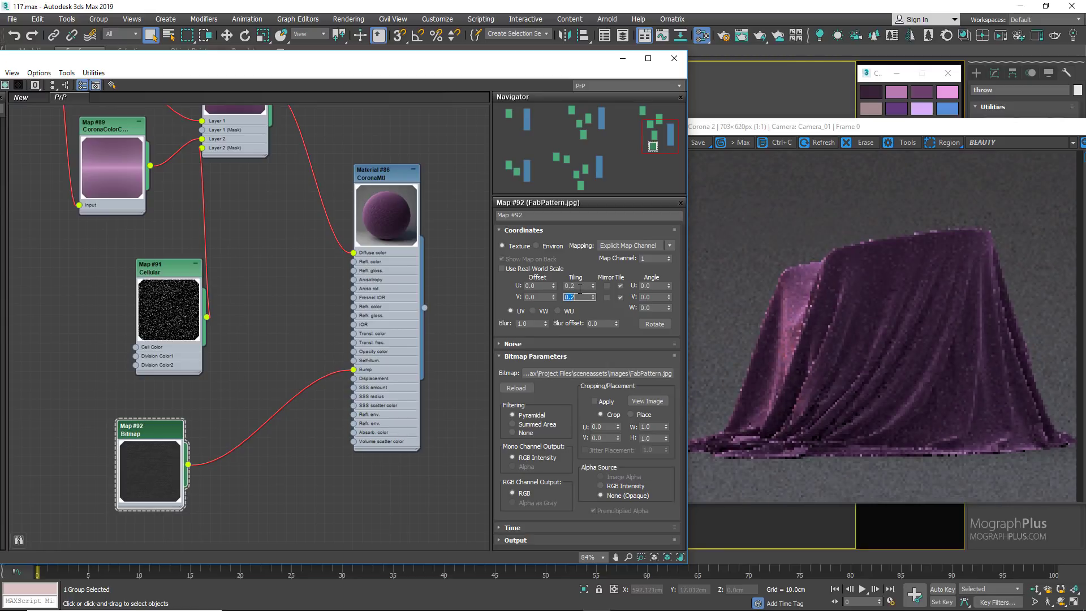
scroll(253, 309, down, 2)
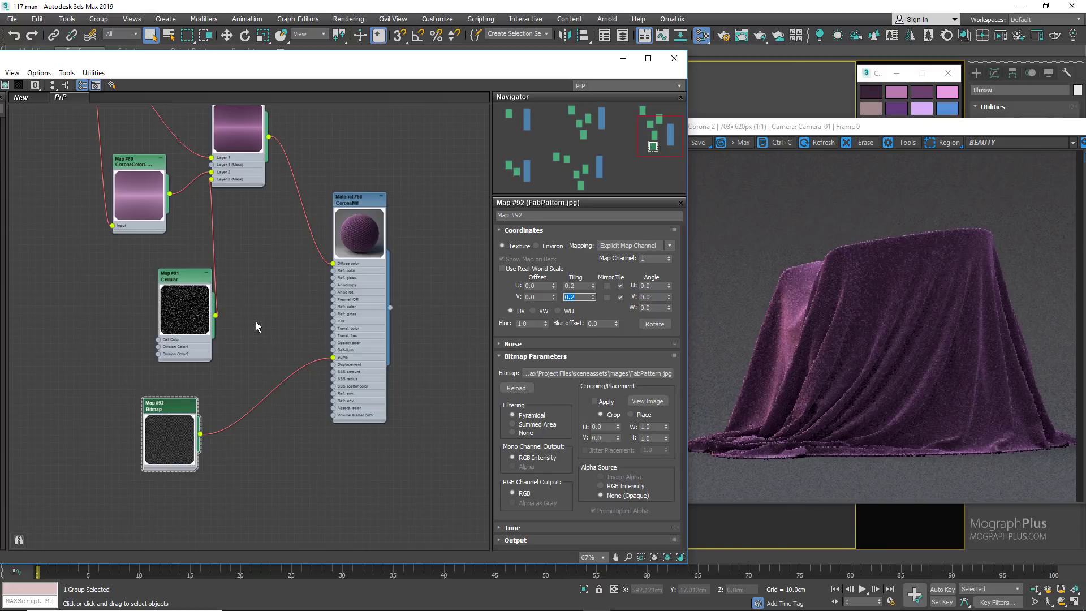
middle_drag(255, 327, 283, 374)
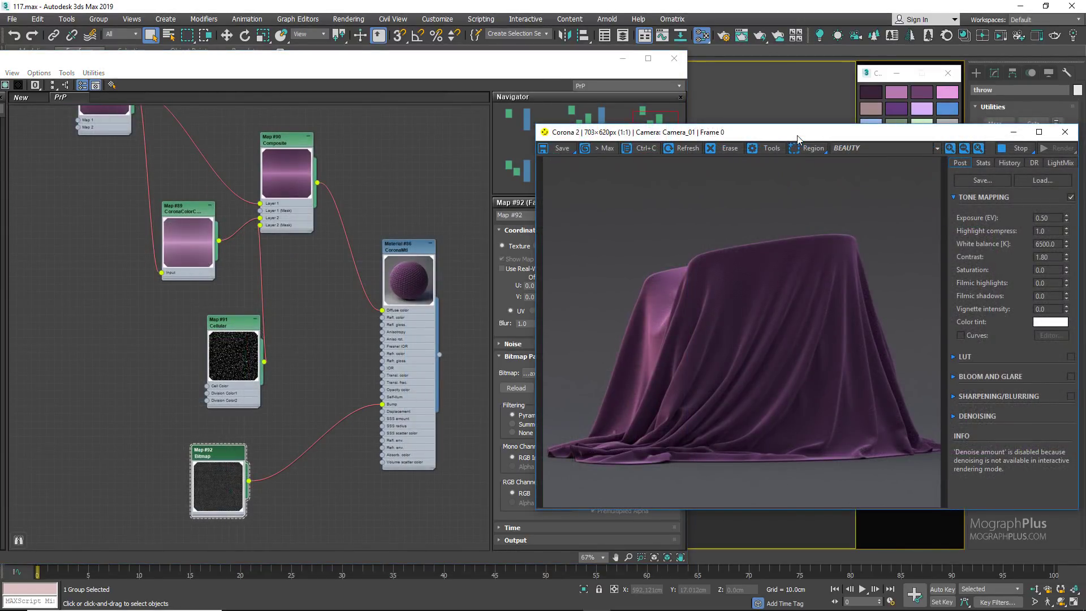
Step: Stop the interactive render, inspect the throw's fabric bump up close, and view the crushed velvet dress reference photo
click(1015, 150)
scroll(688, 355, up, 3)
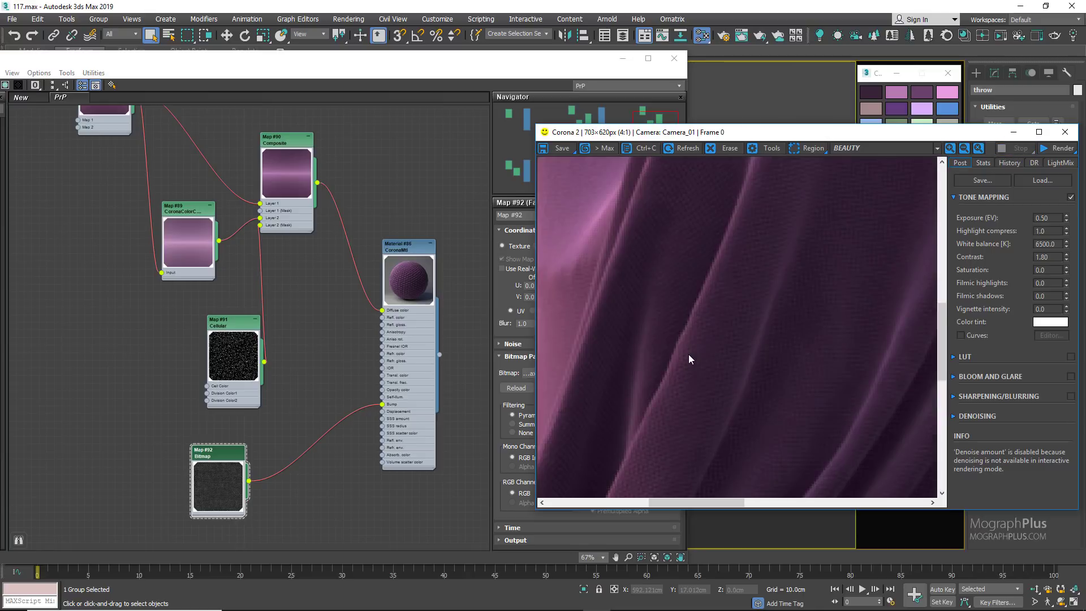
scroll(694, 339, down, 3)
scroll(721, 317, up, 1)
middle_drag(725, 316, 657, 301)
scroll(656, 301, down, 1)
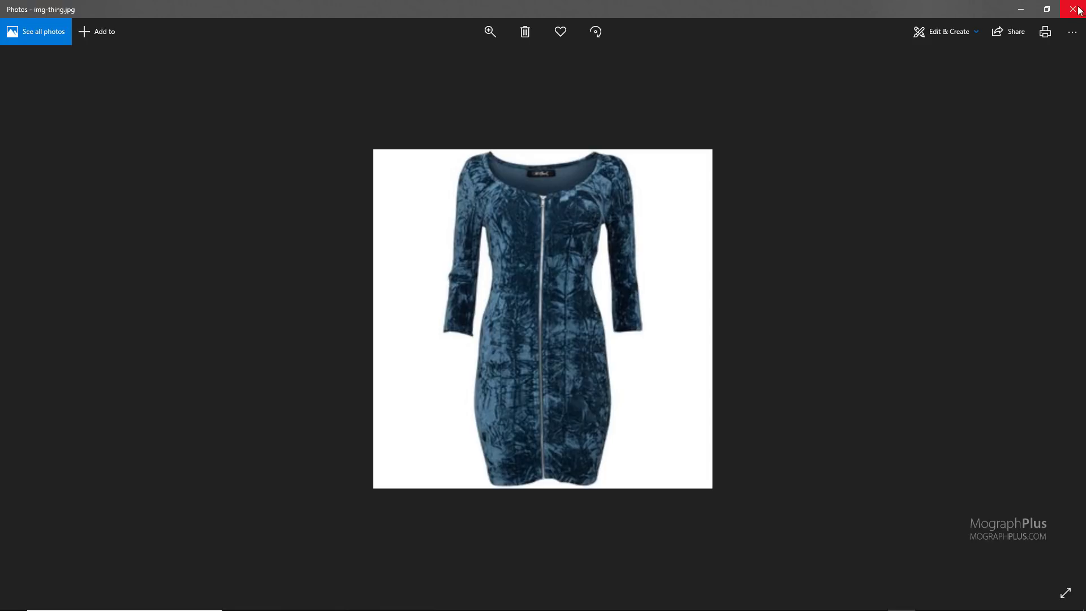
click(1073, 10)
Step: Duplicate the purple velvet material network without bump and place the copy beyond the fabric-bump network
click(377, 214)
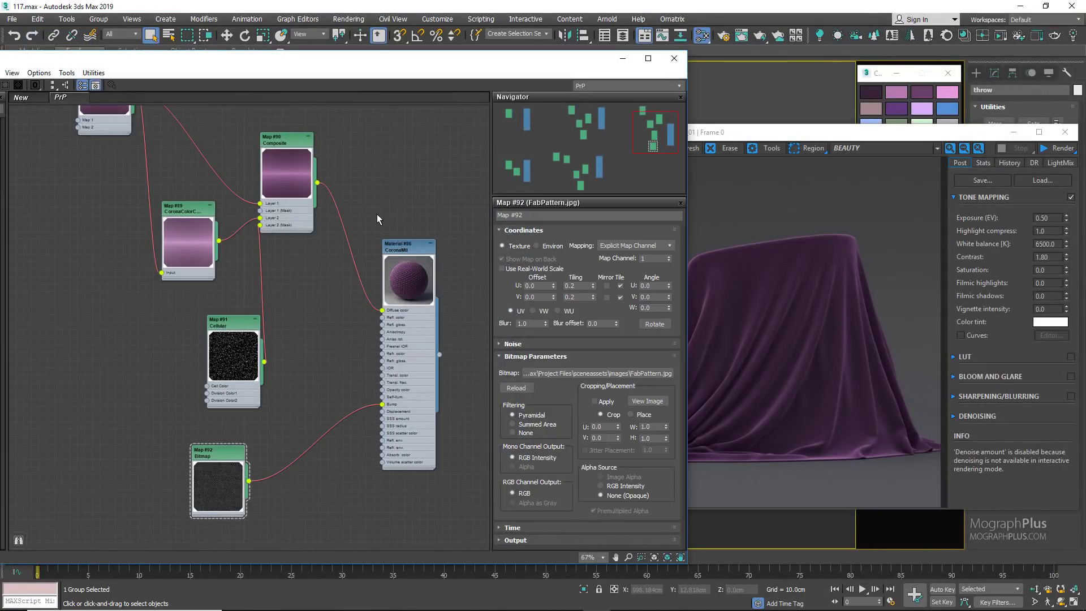
scroll(355, 290, down, 6)
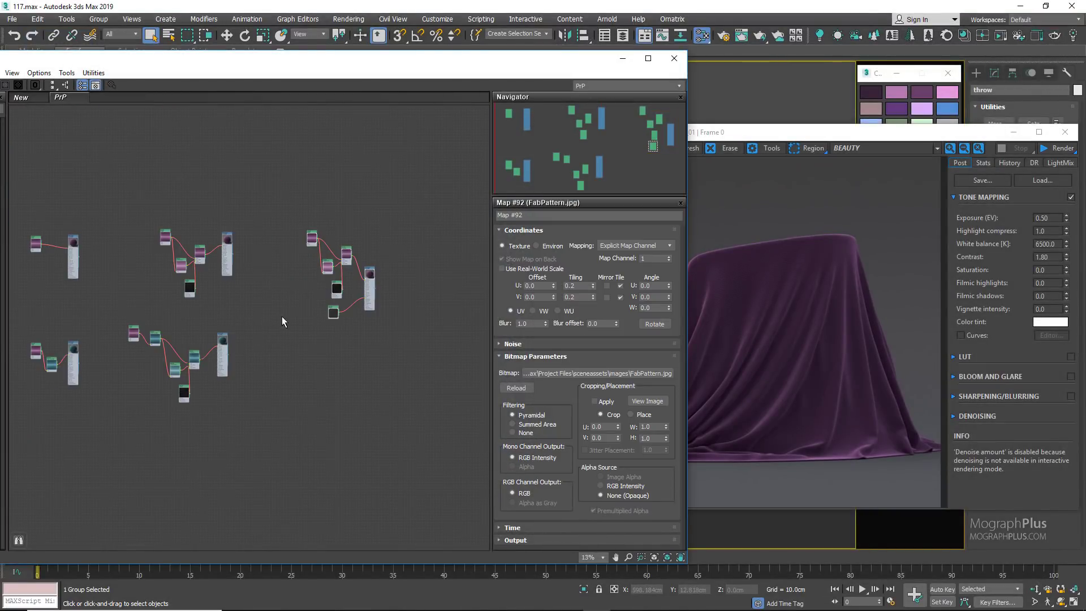
drag(255, 223, 154, 297)
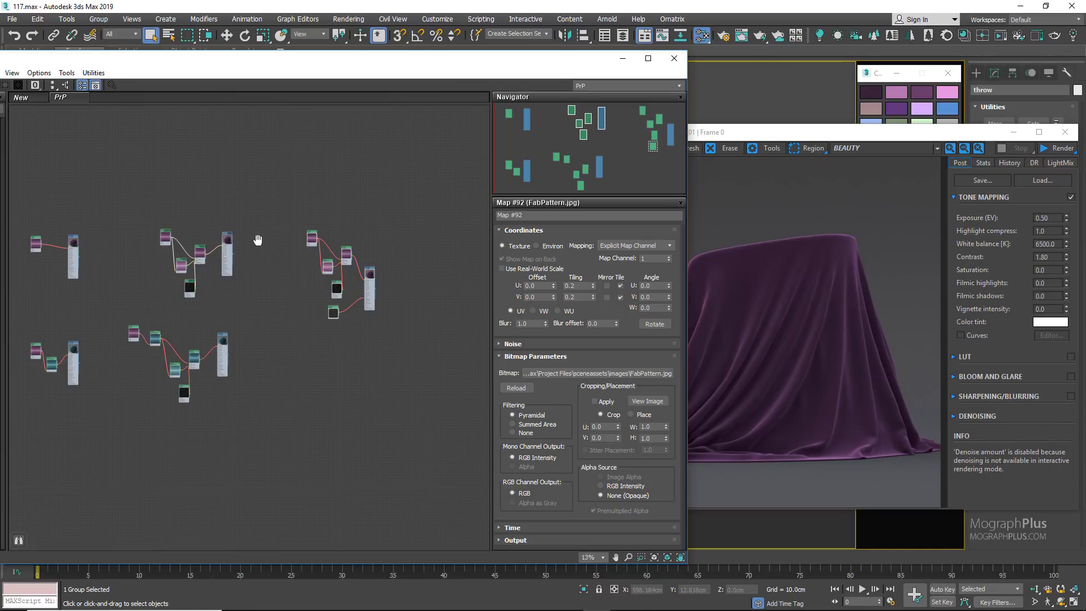
middle_drag(257, 240, 164, 246)
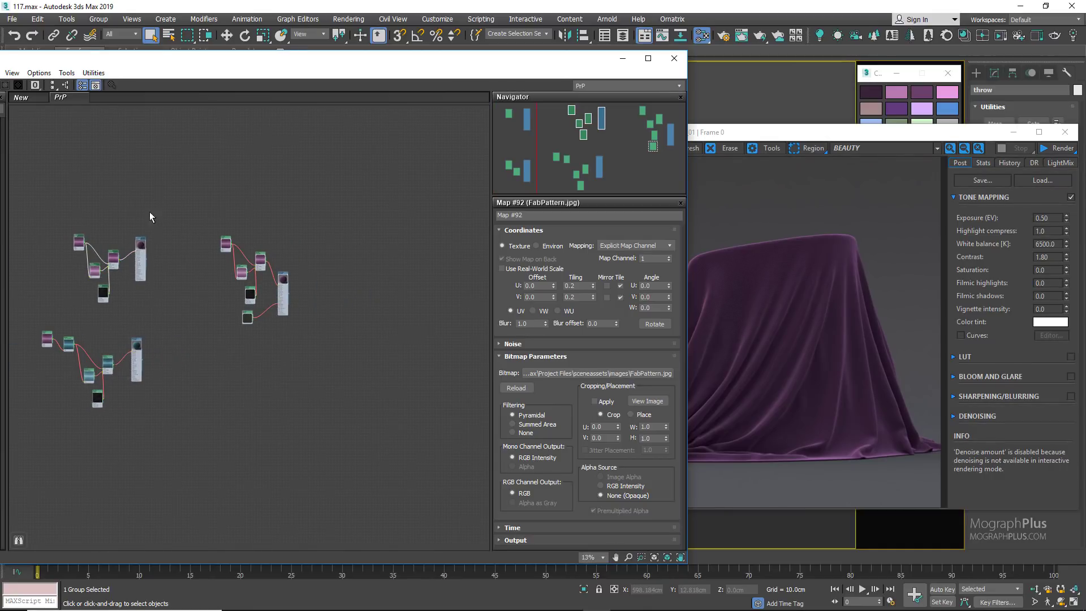
drag(166, 223, 65, 303)
shift+drag(141, 249, 473, 256)
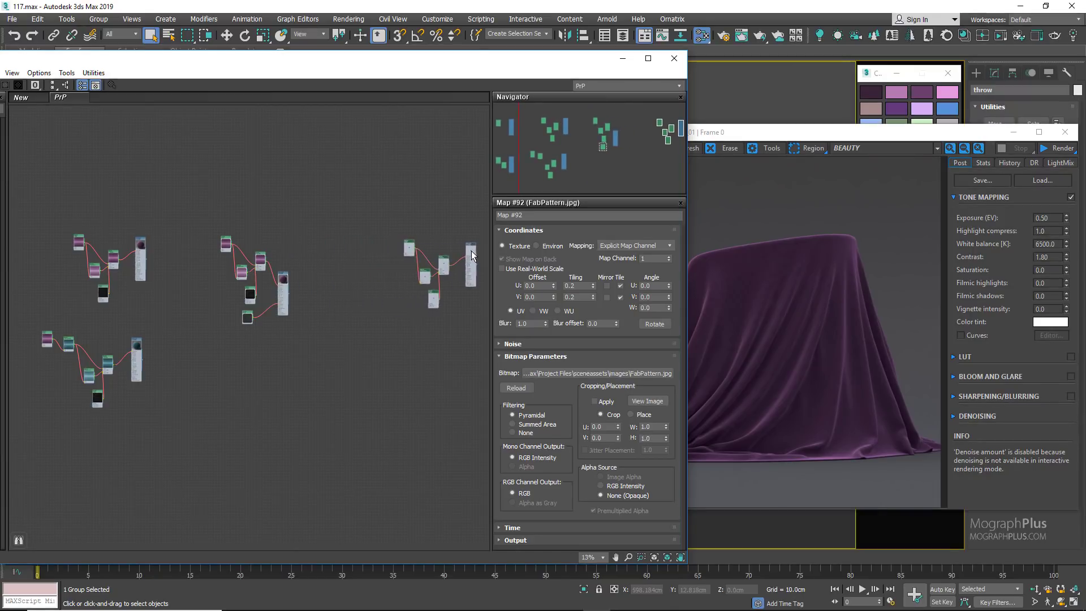
middle_drag(442, 263, 269, 267)
scroll(265, 268, up, 6)
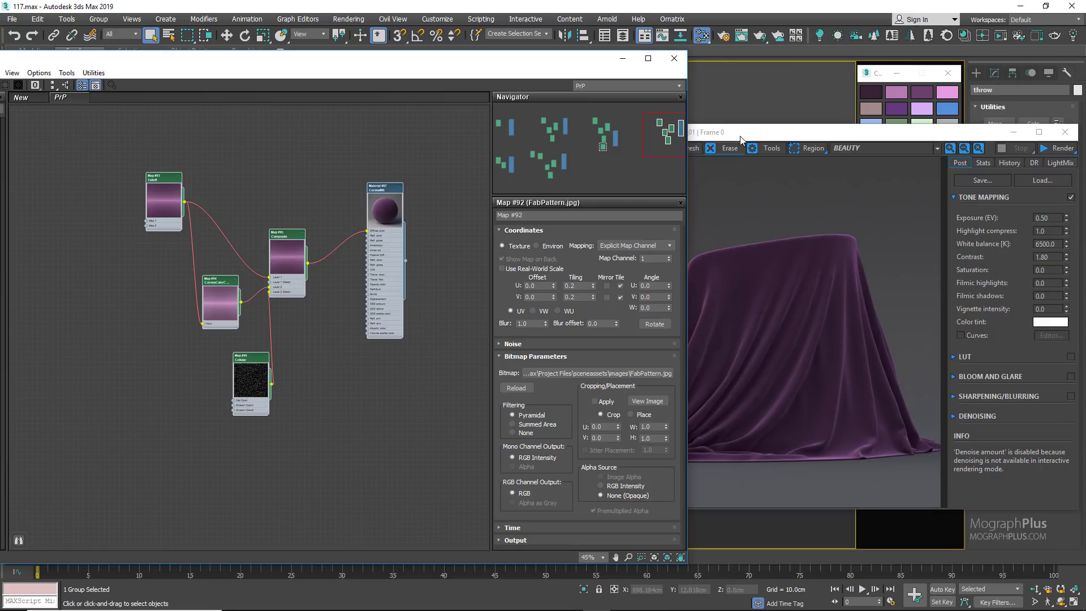
Step: Rearrange the material editor and render windows, then assign the newly copied velvet material to the selected throw
drag(568, 64, 446, 69)
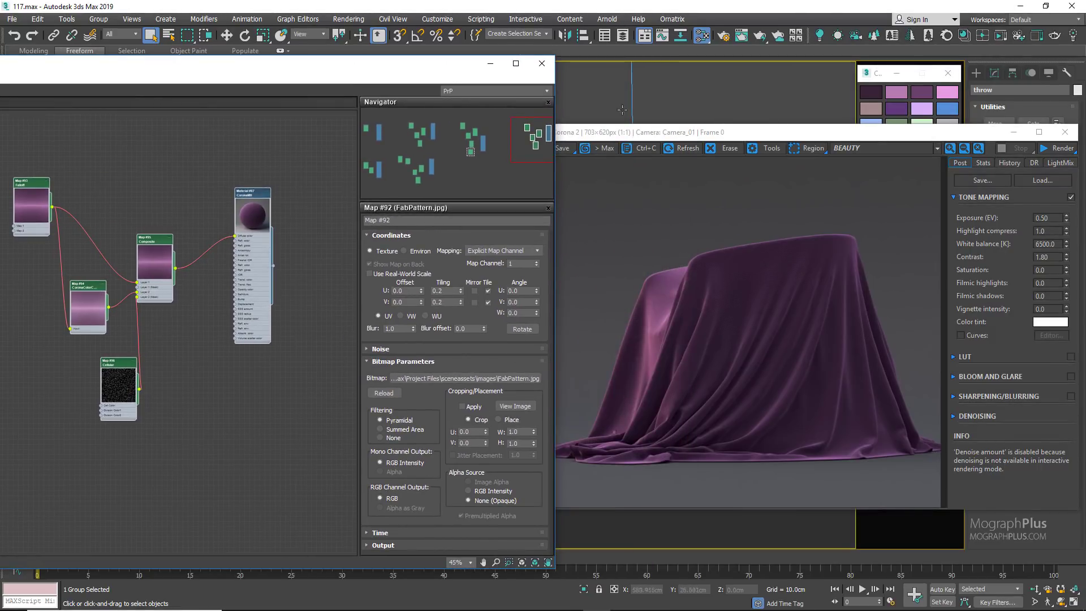
drag(628, 133, 758, 139)
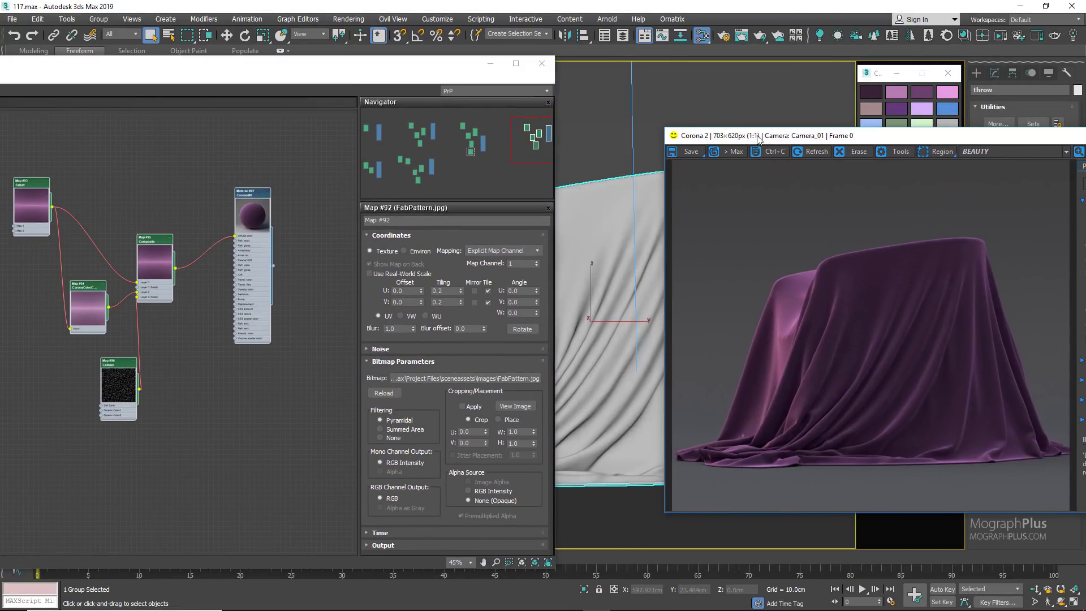
click(606, 202)
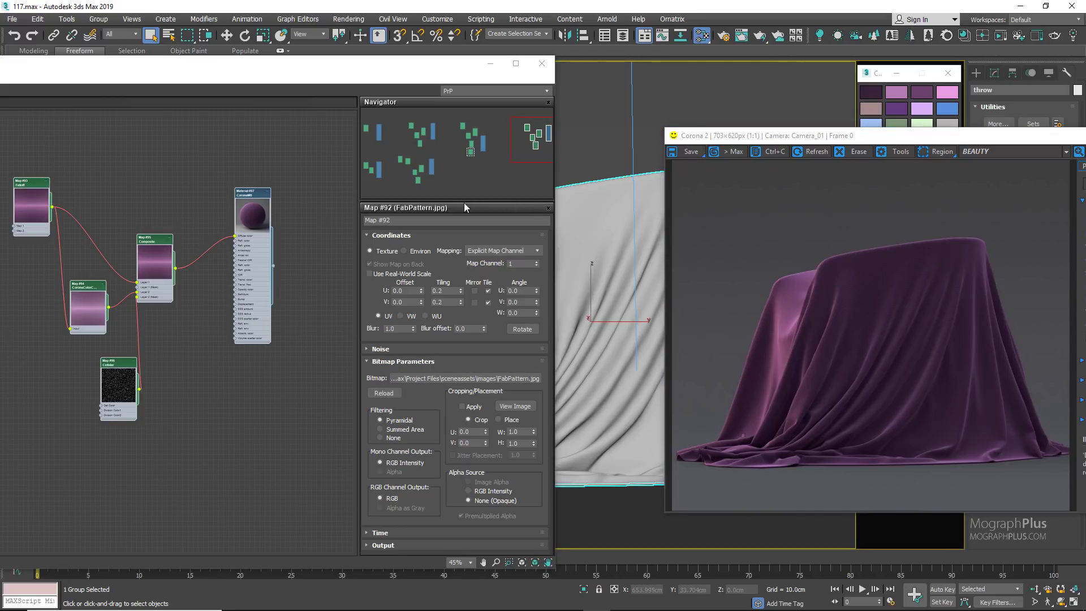
right_click(248, 196)
click(242, 175)
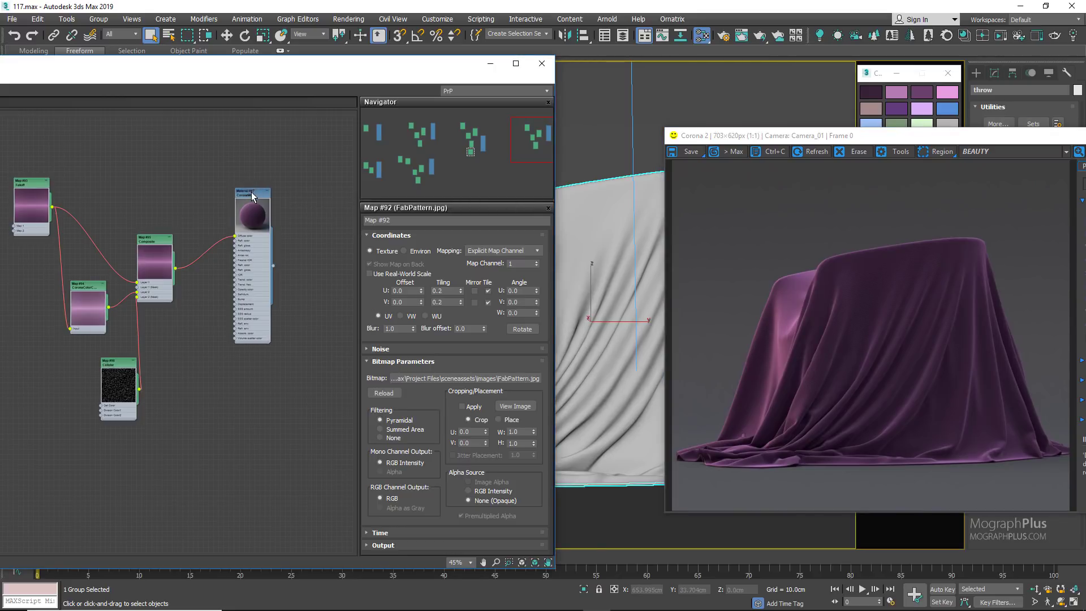
double_click(252, 193)
right_click(252, 192)
click(264, 209)
Step: Move the copied Falloff, CoronaColorCorrect, Composite and Cellular maps away from the material to make room between them
middle_drag(181, 175, 274, 166)
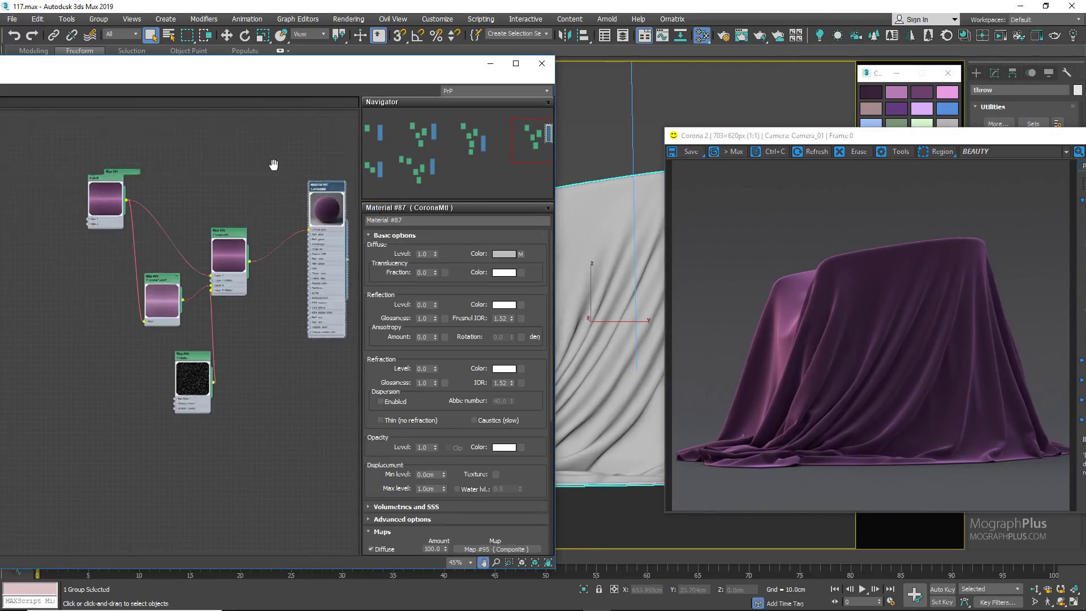
scroll(272, 177, up, 1)
drag(71, 142, 270, 457)
drag(199, 408, 95, 356)
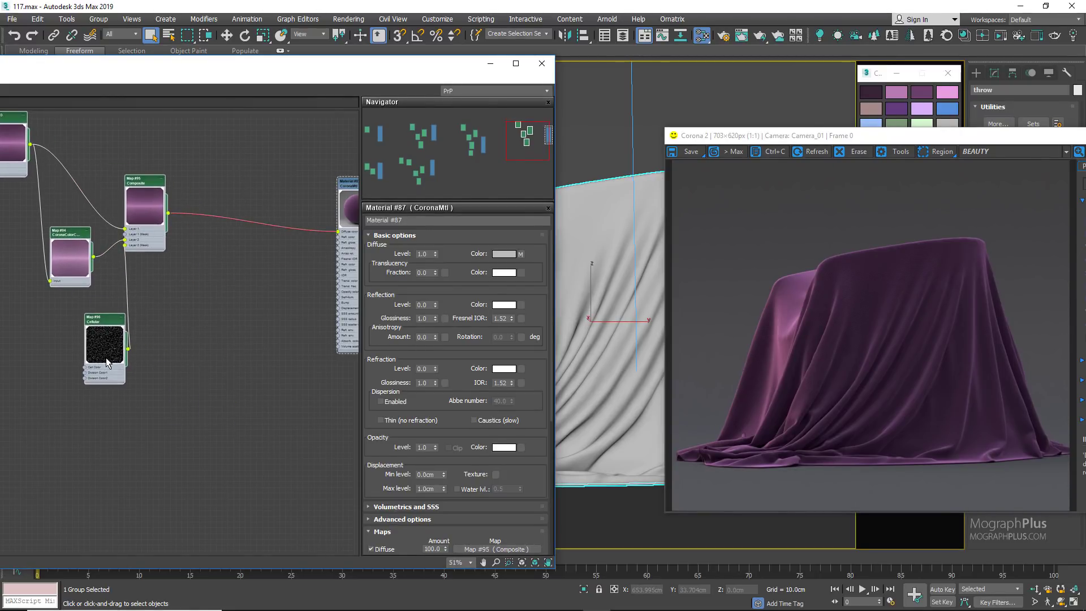
Step: Create a new Composite map between the existing Composite and the material, and add a second layer to it
right_click(214, 254)
mouse_move(249, 274)
mouse_move(361, 277)
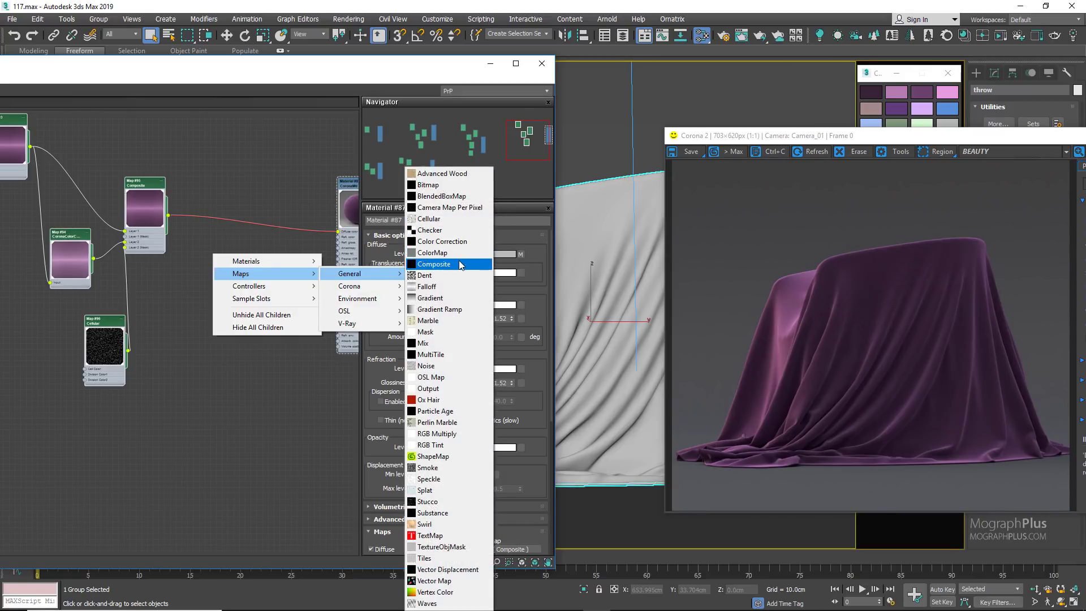
click(452, 264)
double_click(197, 252)
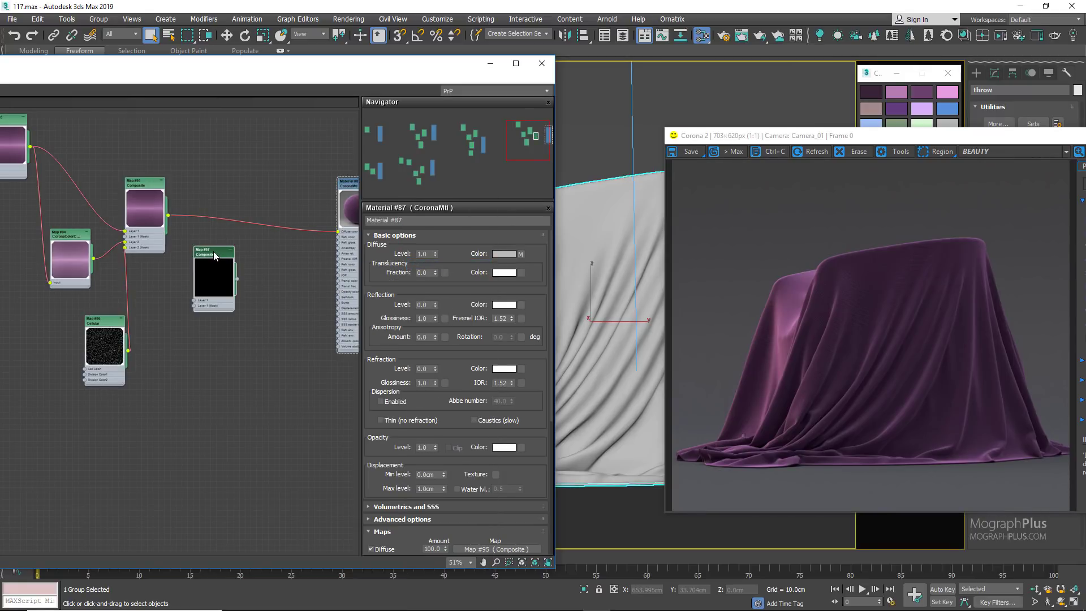
double_click(213, 251)
drag(213, 252, 258, 280)
click(537, 248)
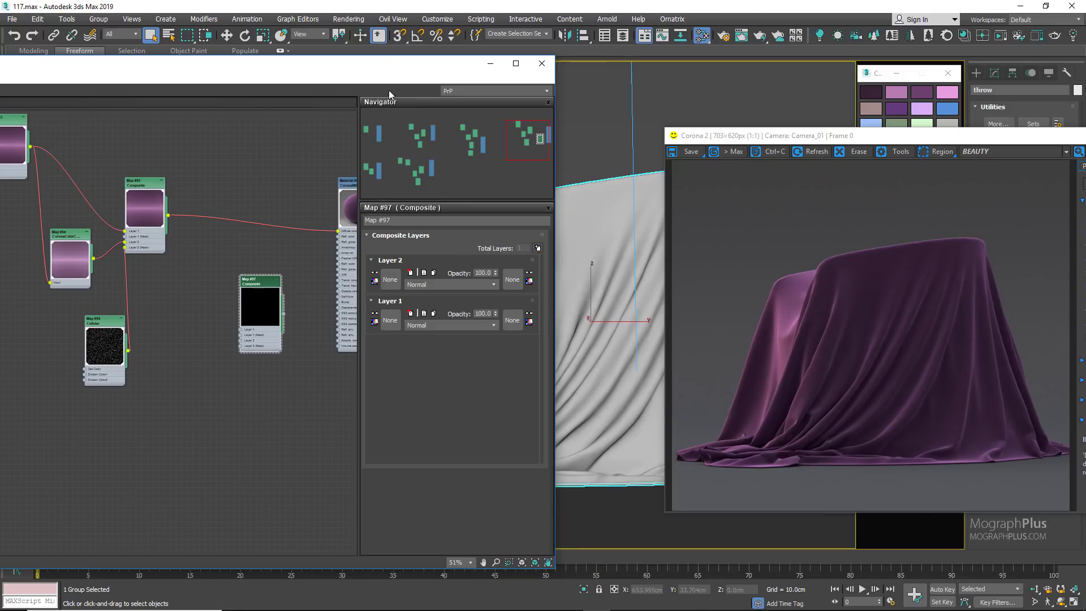
Step: Maximize the material editor and connect the existing Composite's output to Layer 1 of the new Composite
drag(398, 71, 583, 71)
click(702, 63)
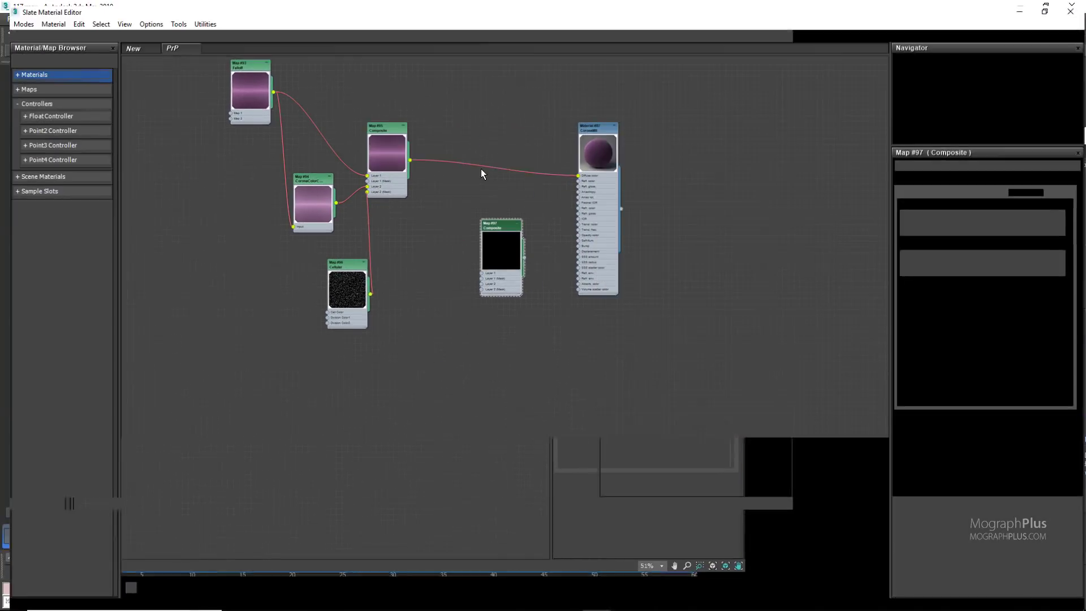
drag(616, 114, 679, 113)
scroll(444, 238, up, 1)
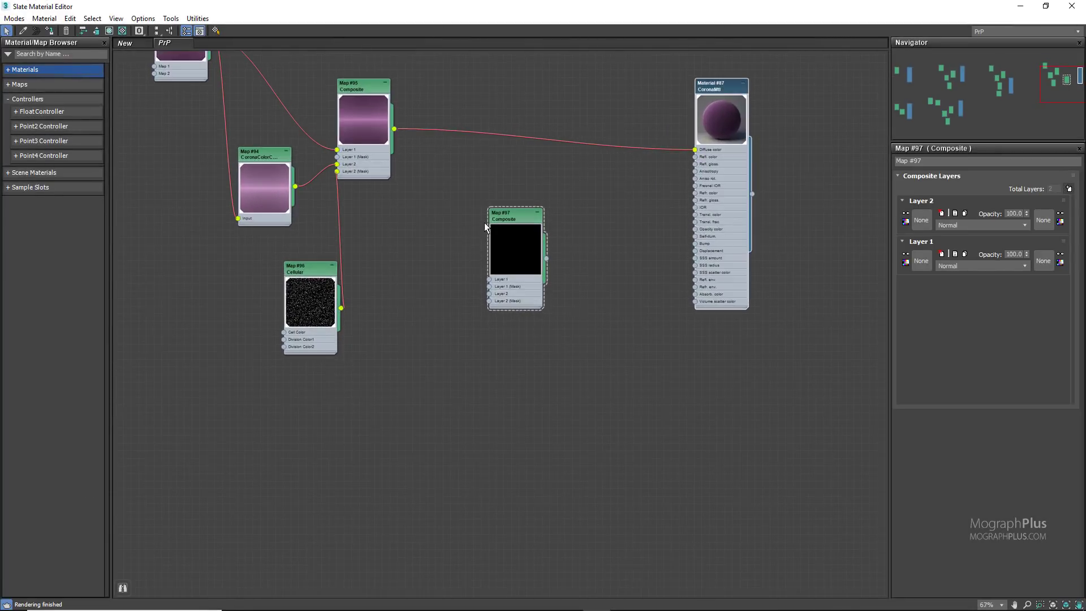
drag(501, 218, 554, 218)
middle_drag(442, 187, 419, 232)
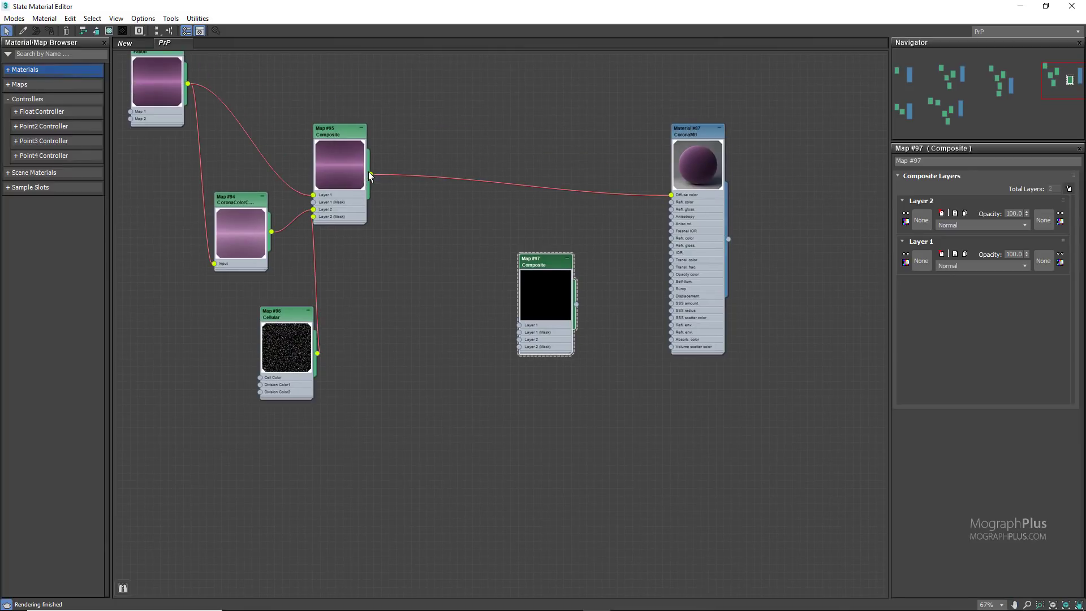
drag(370, 174, 519, 326)
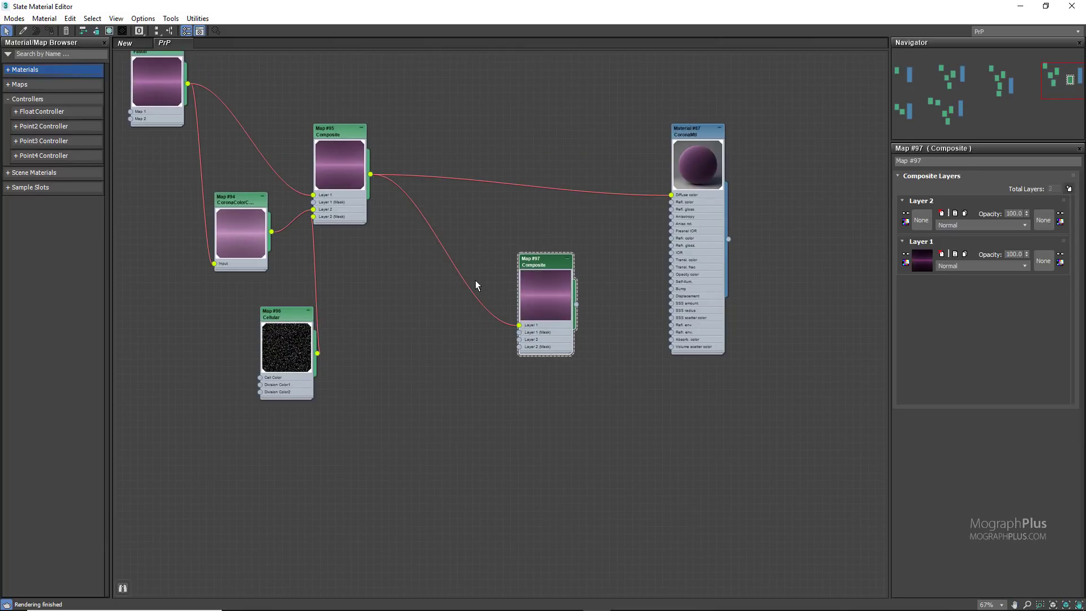
Step: Spread the Cellular, CoronaColorCorrect and new Composite nodes farther apart around the first Composite
scroll(475, 280, up, 1)
middle_drag(372, 300, 463, 301)
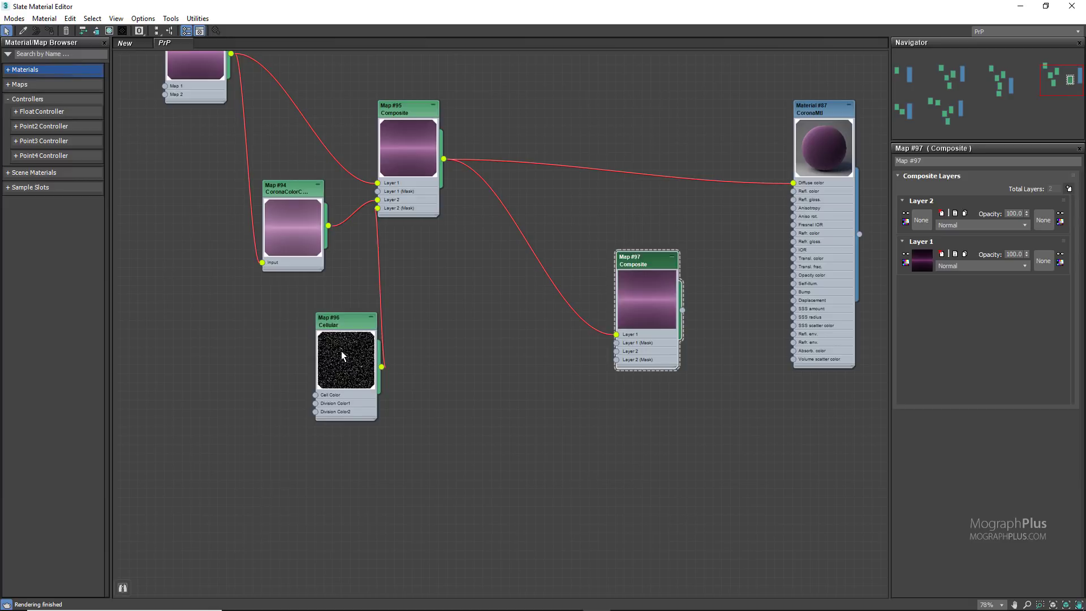
drag(341, 355, 254, 356)
drag(282, 229, 221, 229)
drag(655, 308, 708, 291)
Step: Add a CoronaColorCorrect map fed by the first Composite and set its Brightness to 0.3
drag(443, 159, 474, 311)
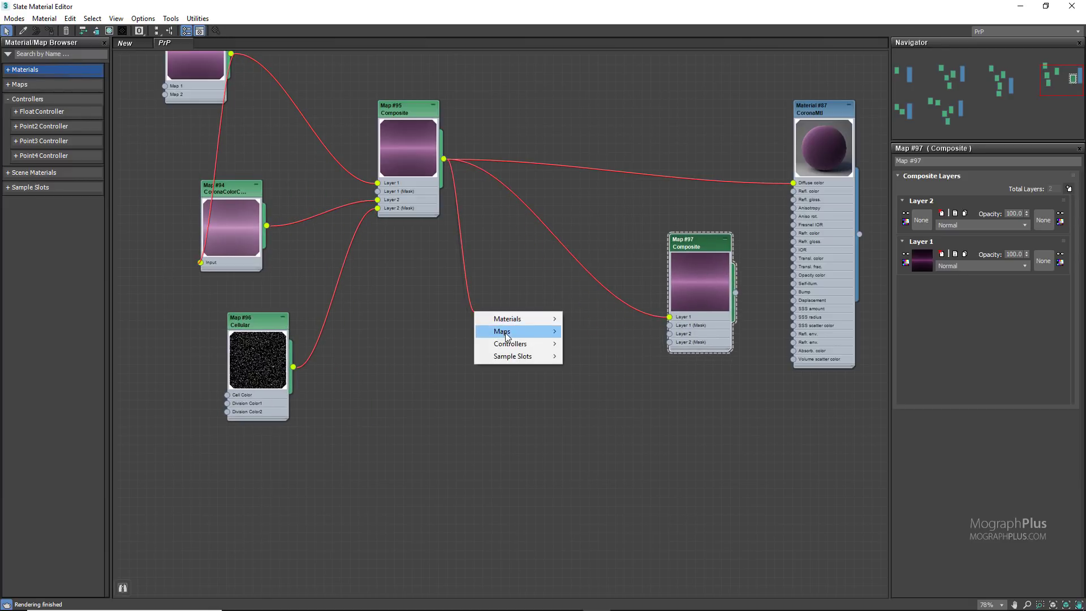
mouse_move(507, 335)
mouse_move(602, 343)
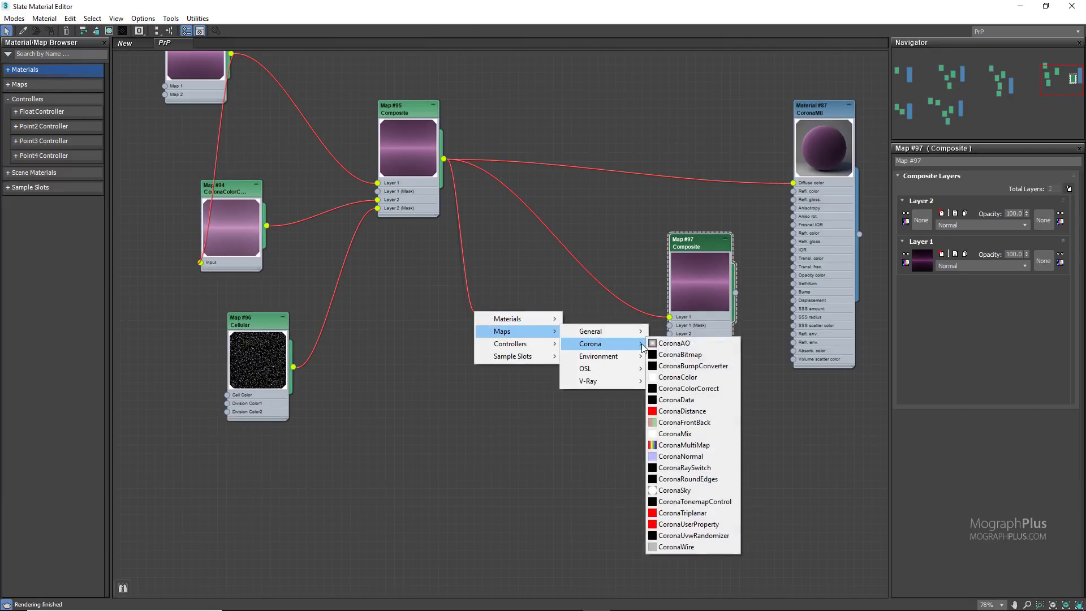
click(732, 389)
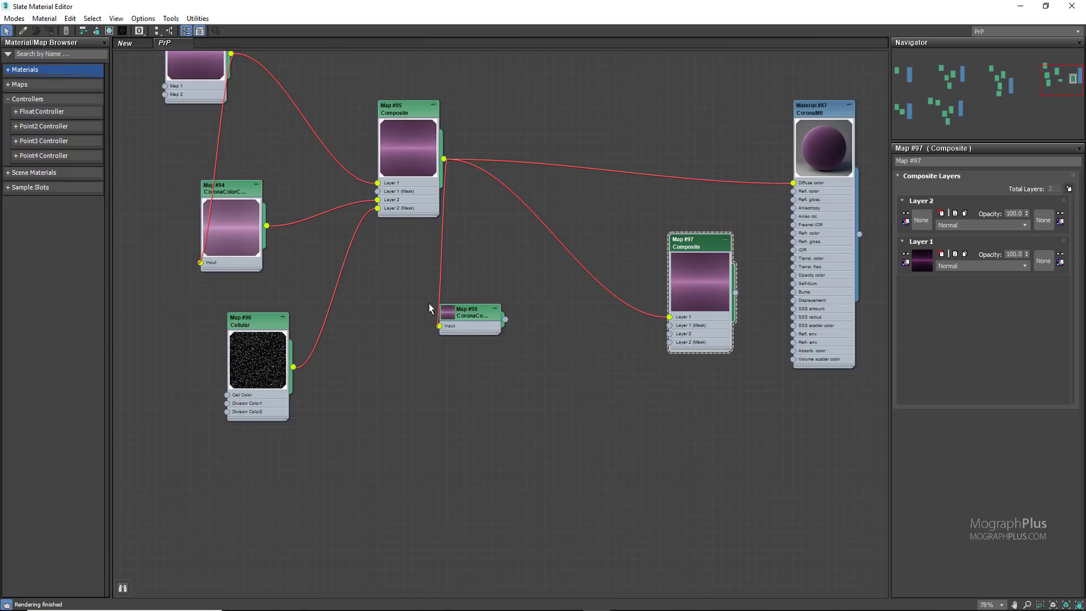
drag(471, 312, 514, 320)
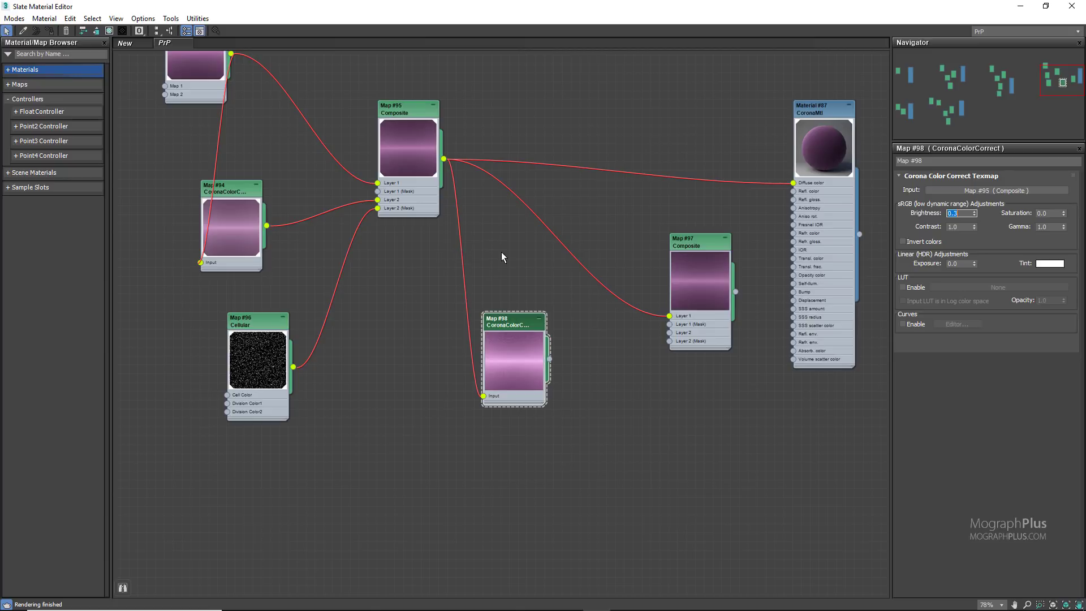
Step: Connect the brightened CoronaColorCorrect to Layer 2 of the new Composite and move that Composite slightly higher
middle_drag(502, 256, 490, 291)
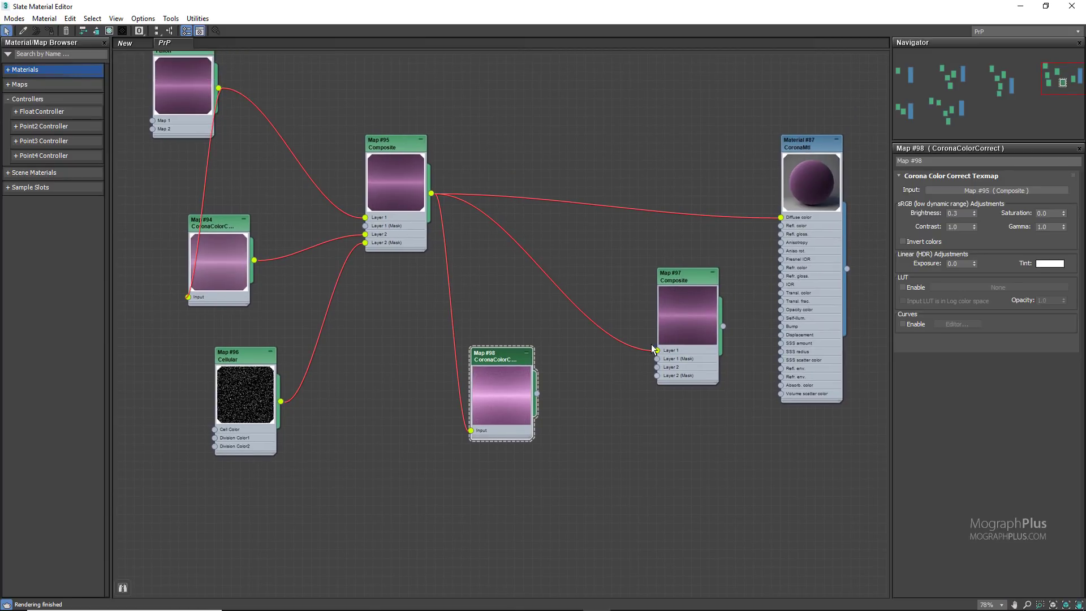
middle_drag(664, 221, 569, 230)
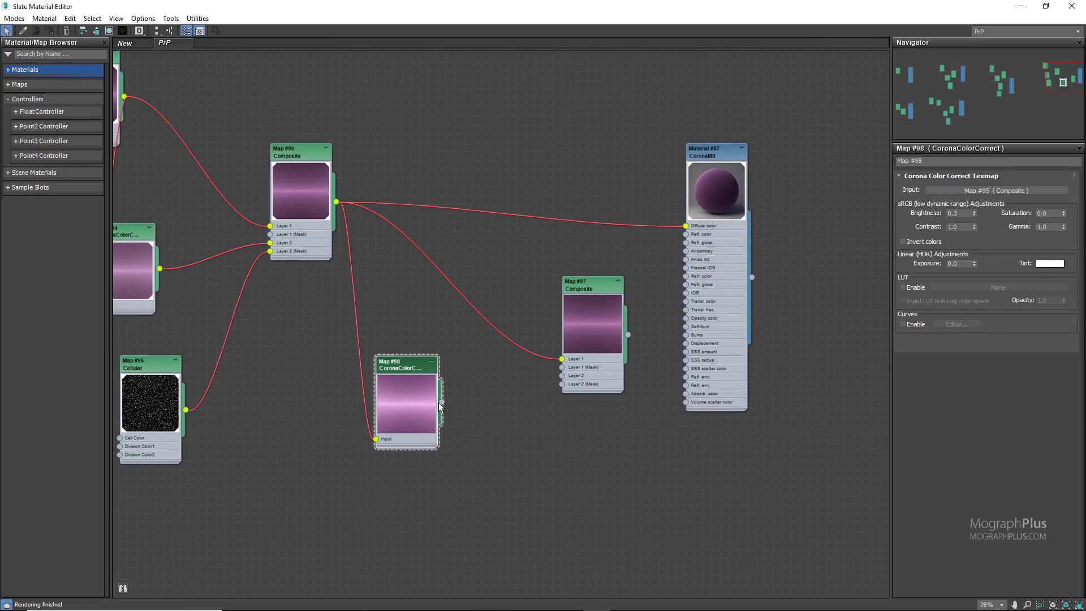
drag(443, 402, 562, 376)
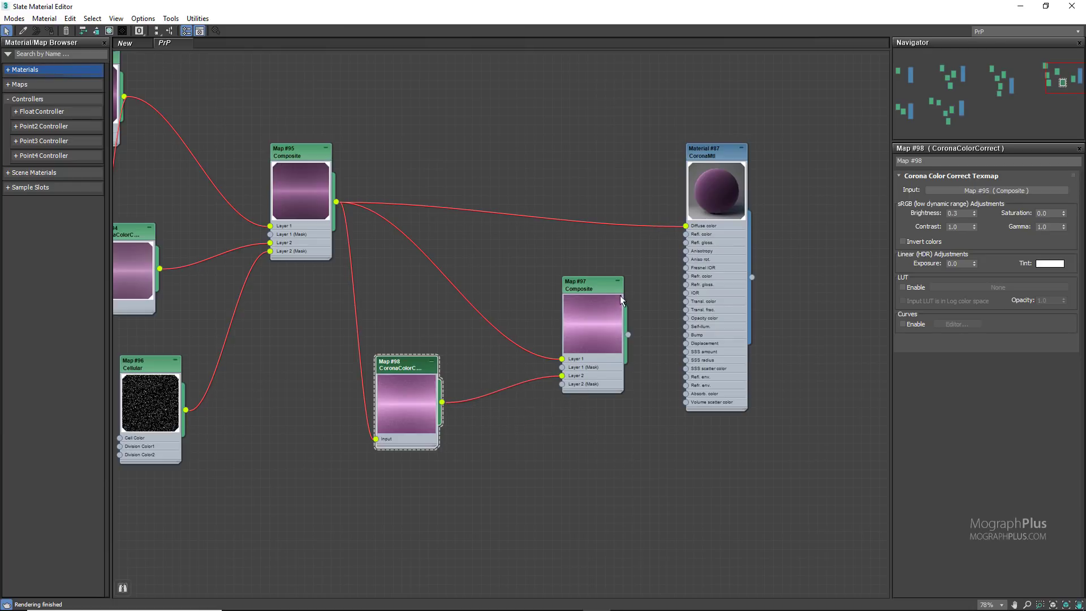
drag(571, 310, 552, 275)
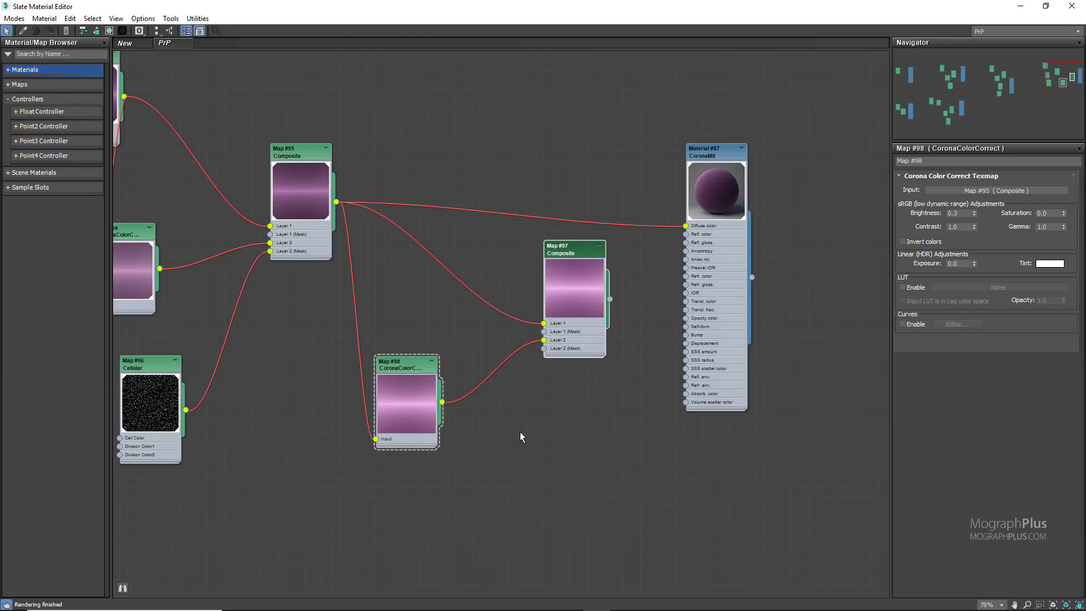
middle_drag(521, 432, 514, 413)
Step: Preview the BW8 image at larger size, and load it as a new Bitmap map
right_click(425, 474)
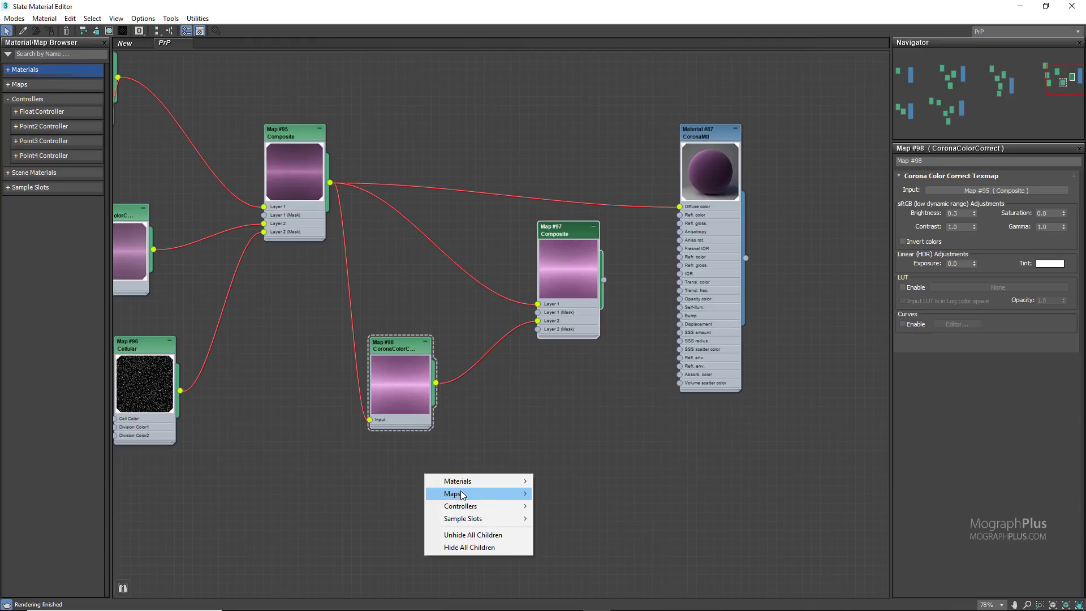
mouse_move(453, 493)
mouse_move(563, 494)
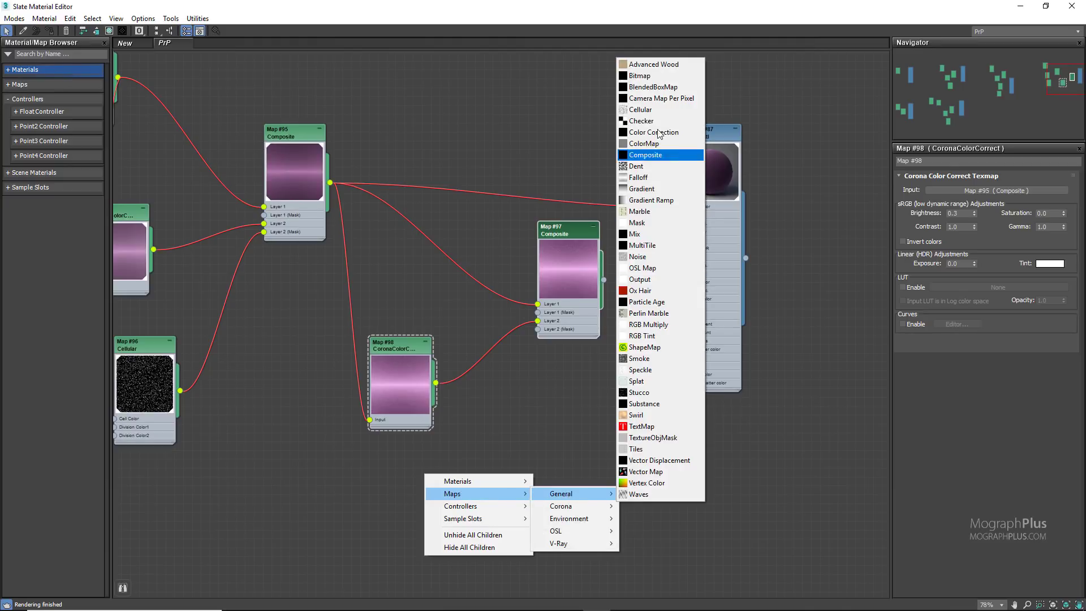
click(640, 76)
click(101, 105)
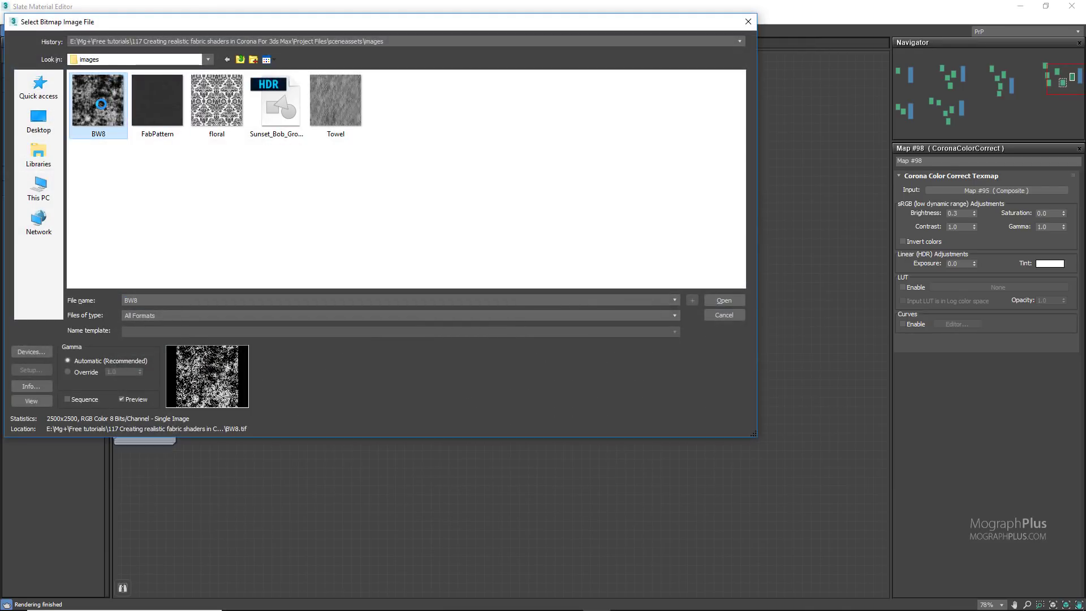
click(31, 400)
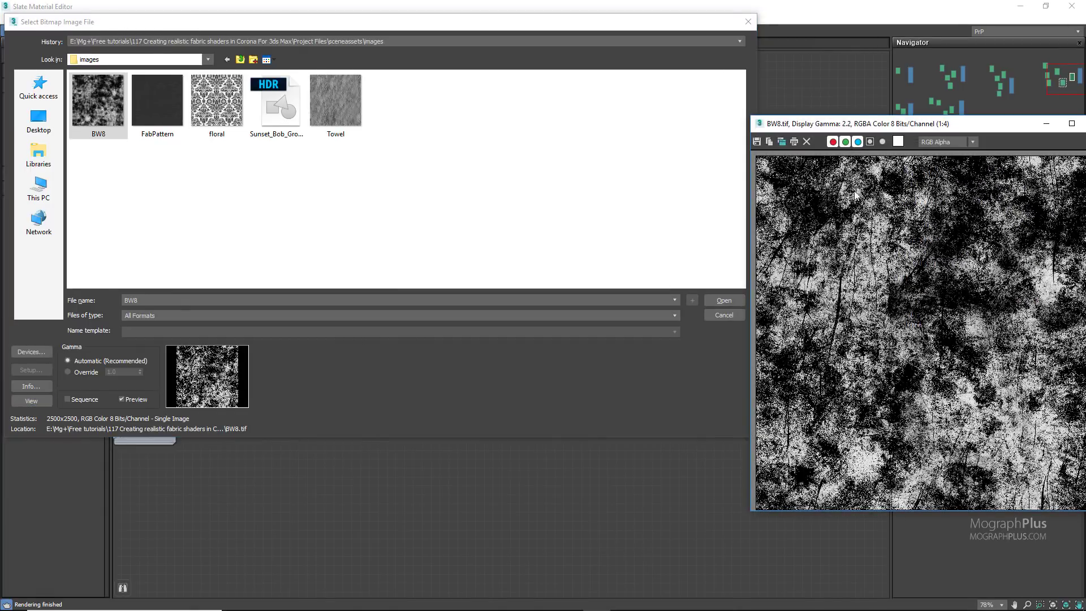
drag(874, 118, 386, 141)
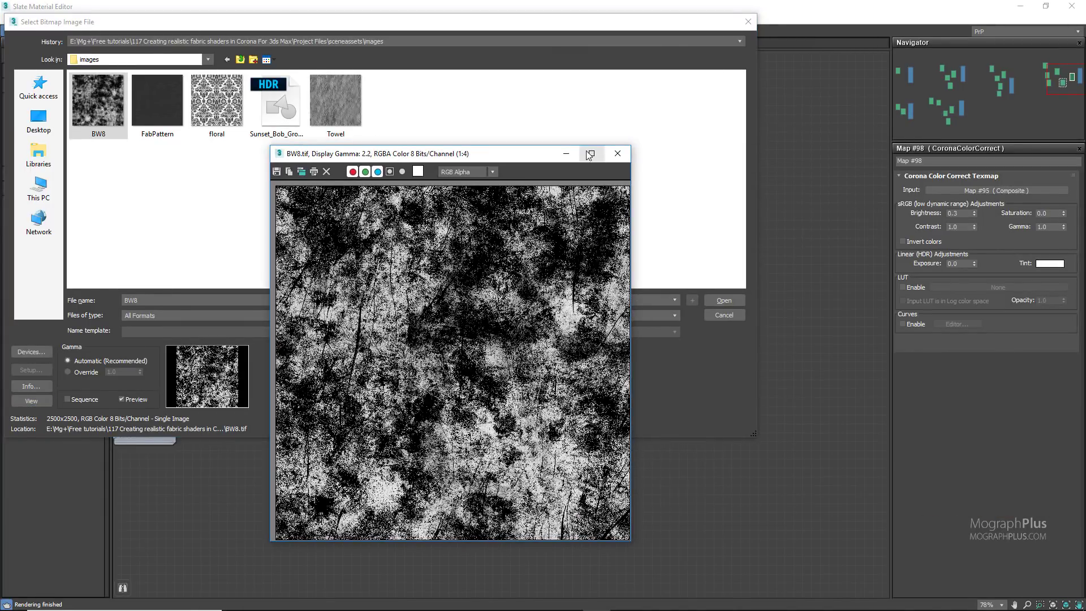
click(629, 148)
double_click(87, 95)
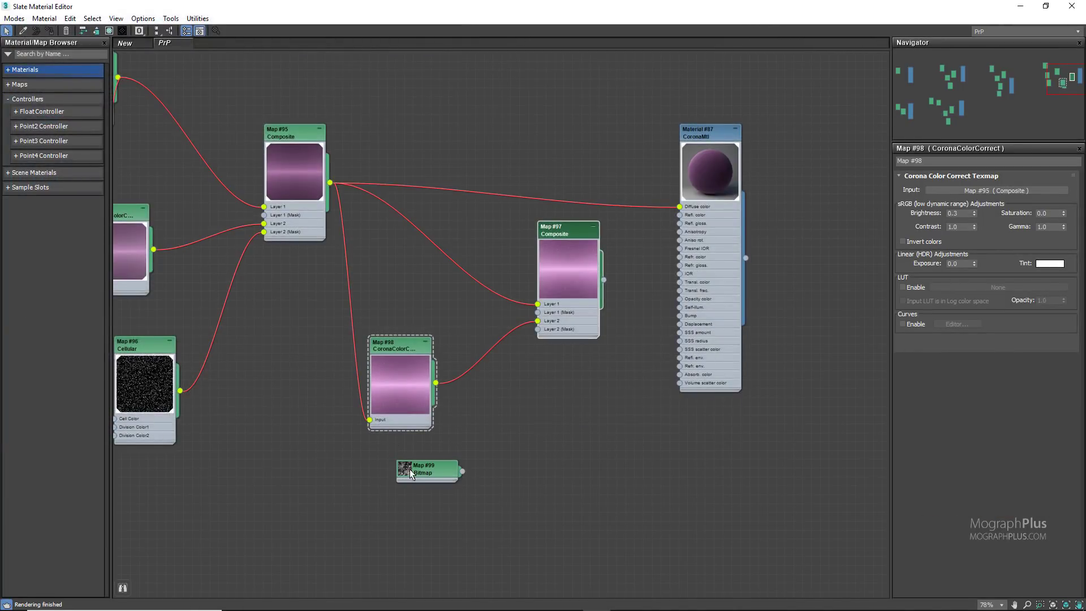
Step: Connect the BW8 bitmap to the new Composite's Layer 2 mask and set its U and V tiling to 0.2
drag(409, 470, 357, 479)
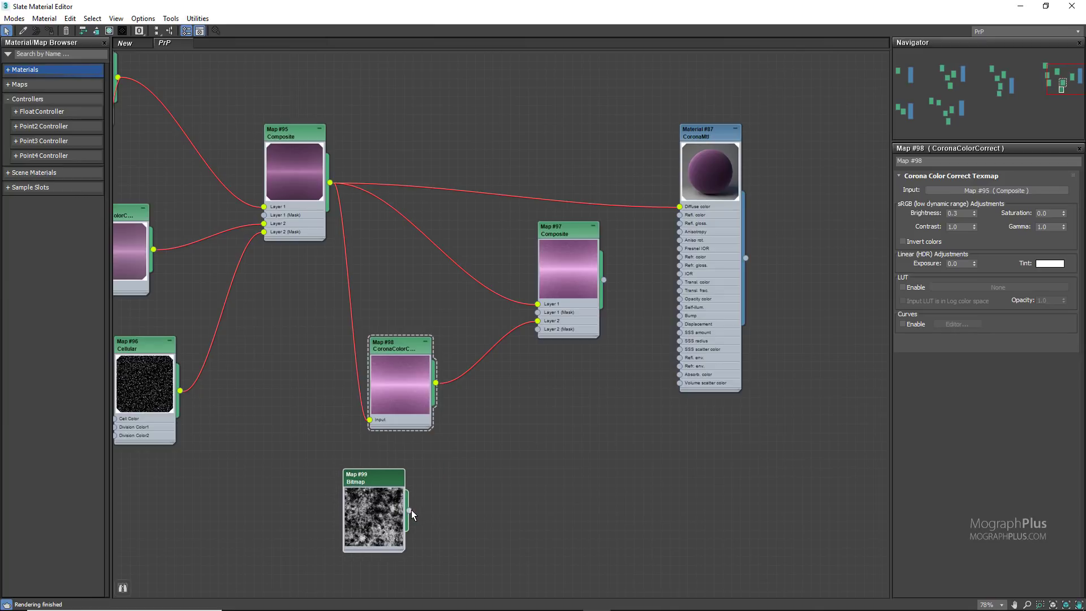
drag(410, 510, 538, 328)
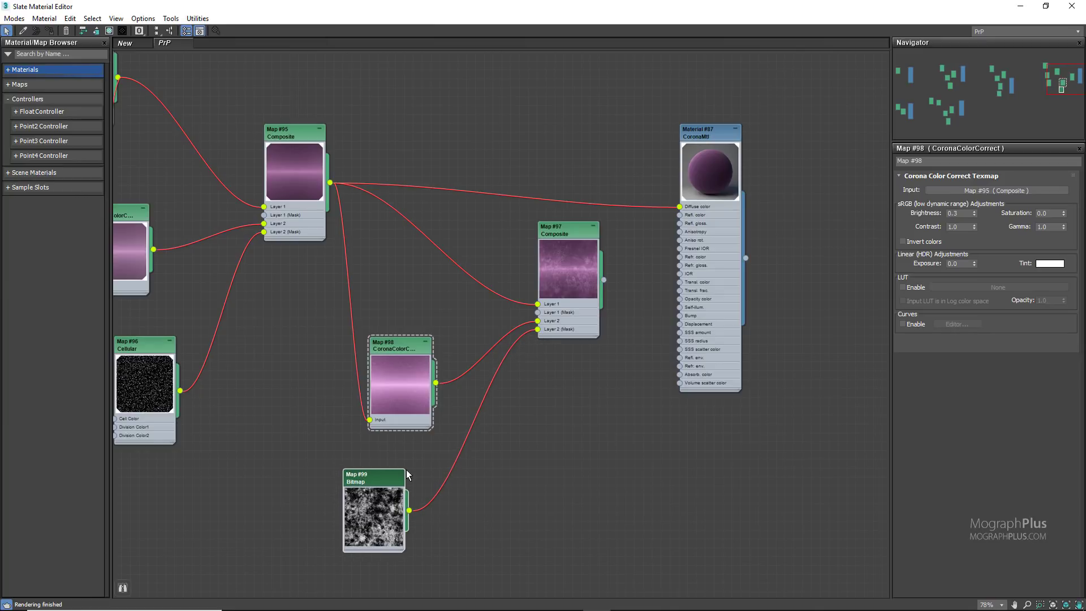
double_click(390, 476)
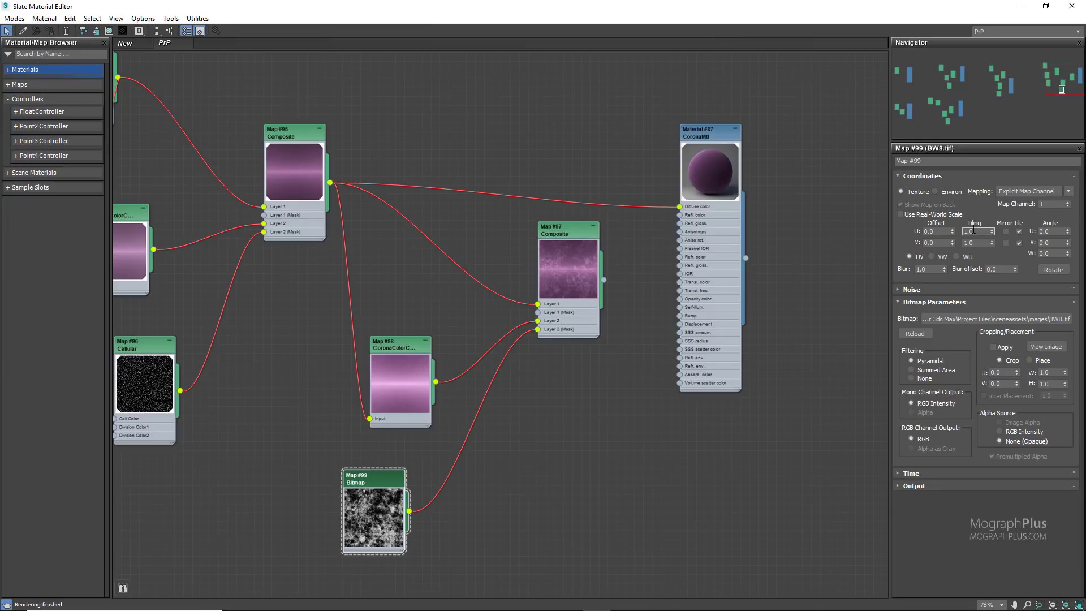
key(Tab)
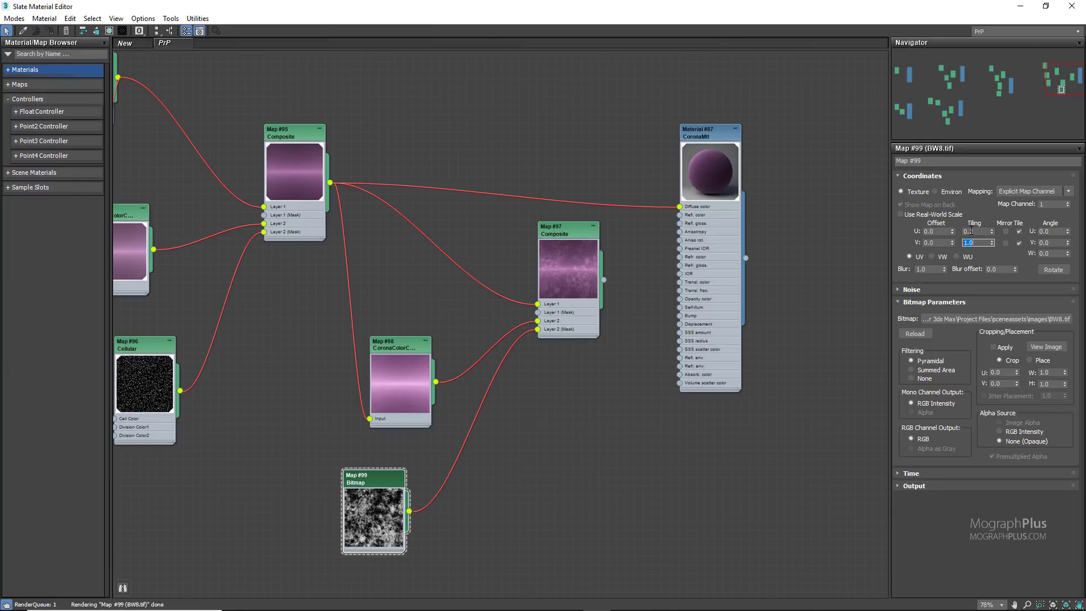
text(.2)
key(Return)
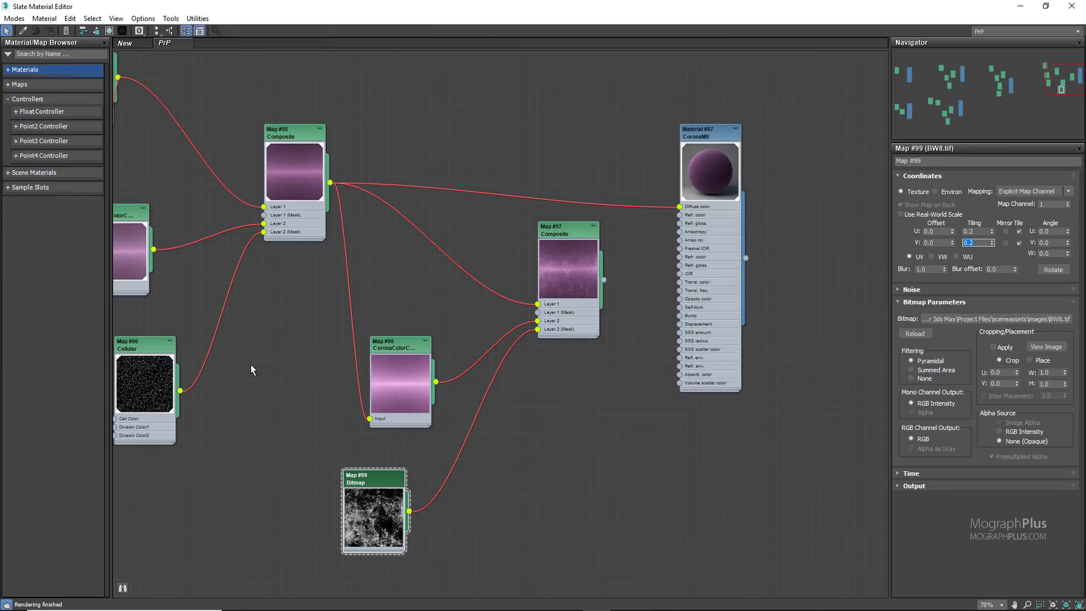
Step: Connect the new Composite to the CoronaMtl's Diffuse color and place the material editor and Corona frame buffer side by side
scroll(547, 341, up, 1)
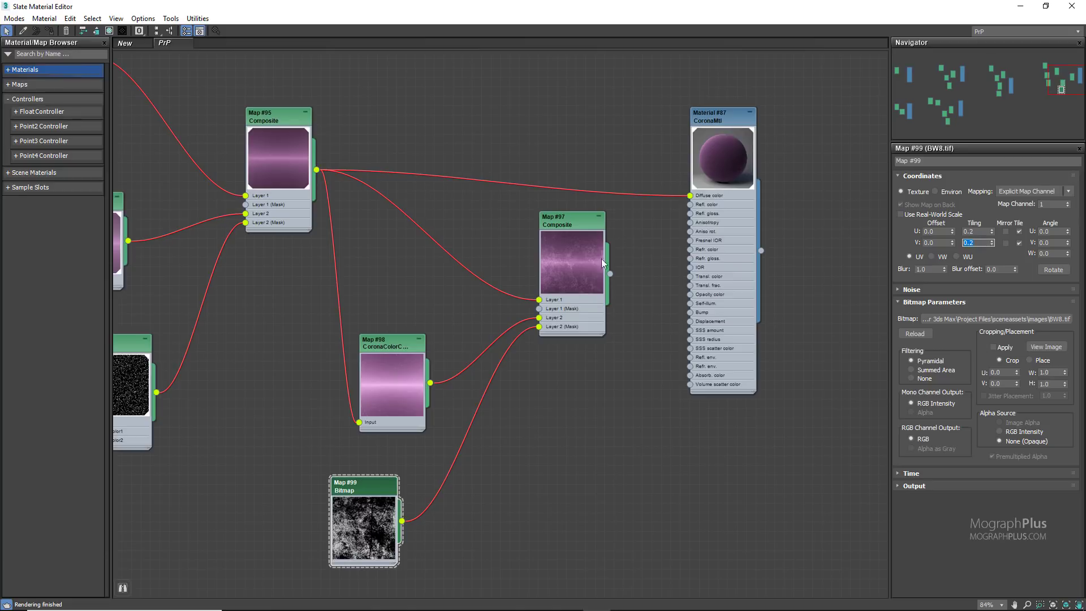
middle_drag(622, 279, 587, 301)
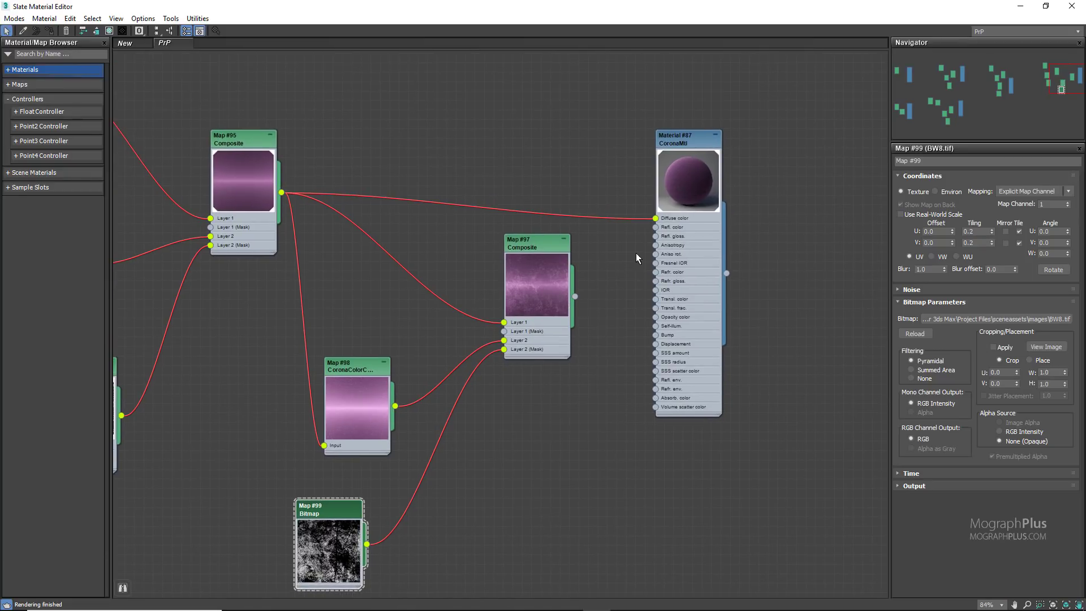
drag(576, 296, 655, 218)
drag(826, 3, 362, 72)
drag(934, 138, 857, 138)
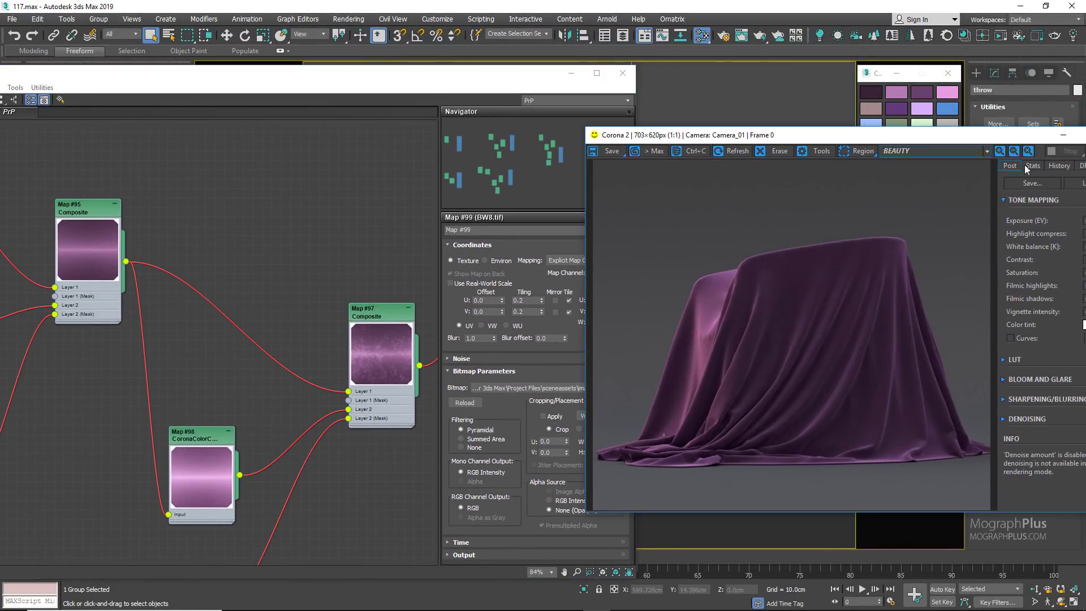
drag(1002, 139, 918, 139)
click(933, 138)
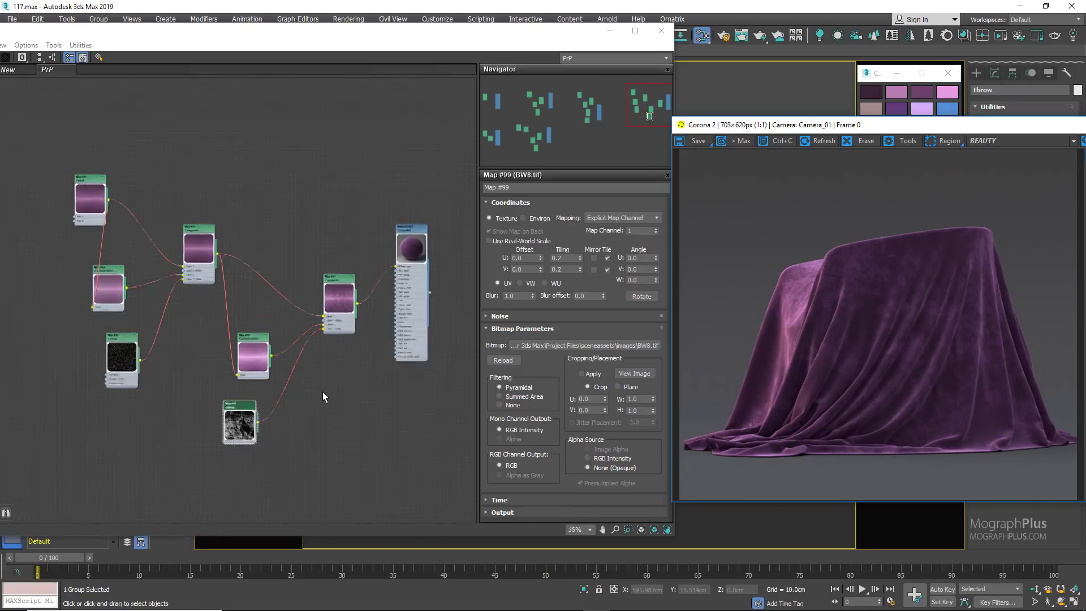
Step: Duplicate the whole crushed-velvet material tree below the original
scroll(323, 392, down, 5)
middle_drag(323, 391, 345, 312)
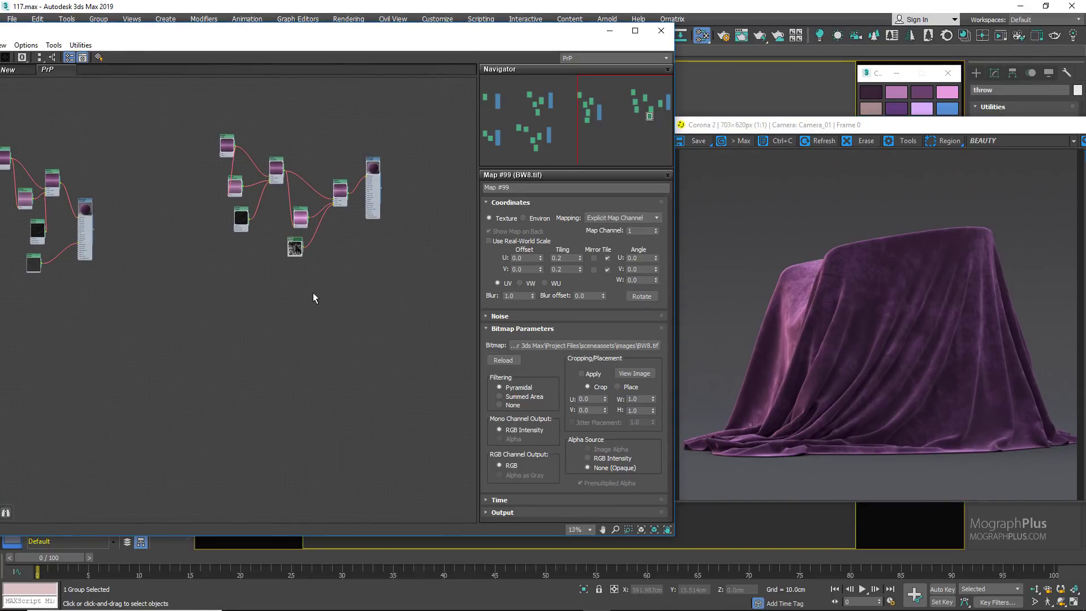
scroll(311, 300, down, 3)
drag(358, 271, 268, 200)
scroll(308, 215, up, 2)
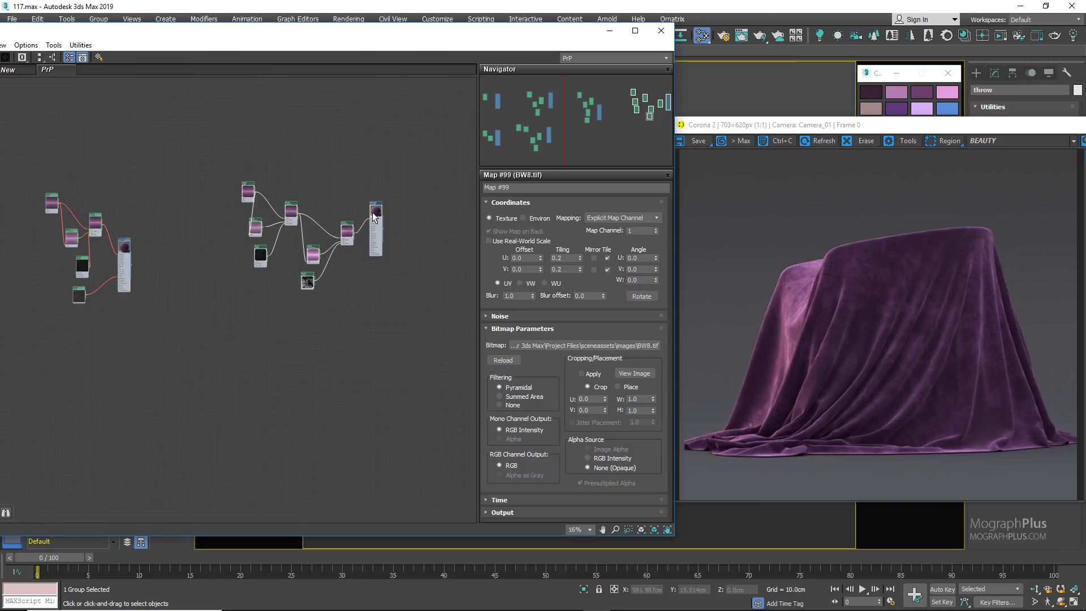
shift+drag(379, 219, 377, 382)
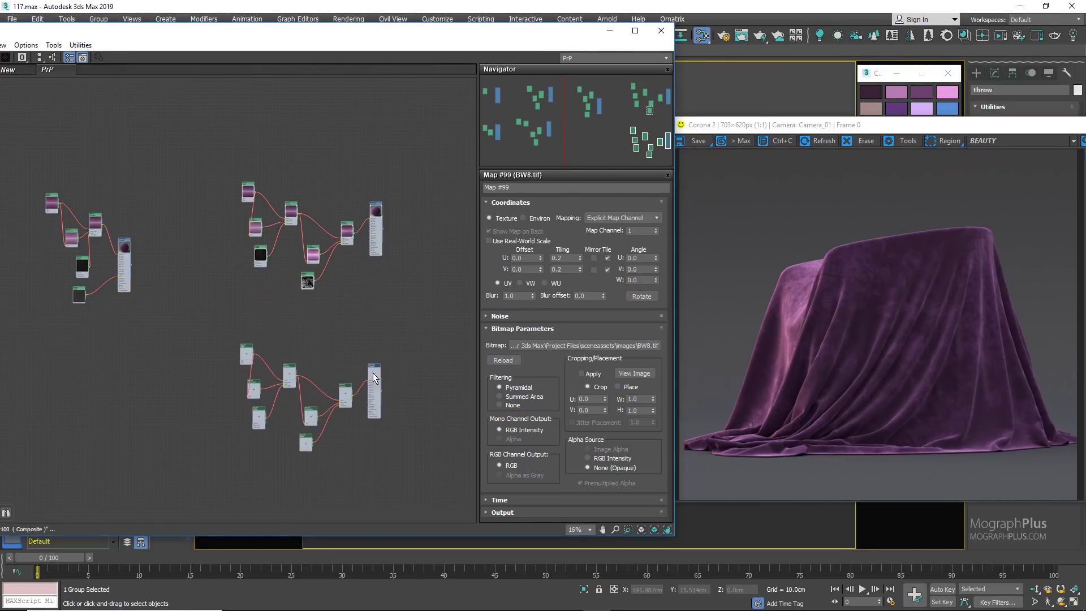
Step: Assign the duplicated CoronaMtl to the selected throw
scroll(344, 332, up, 4)
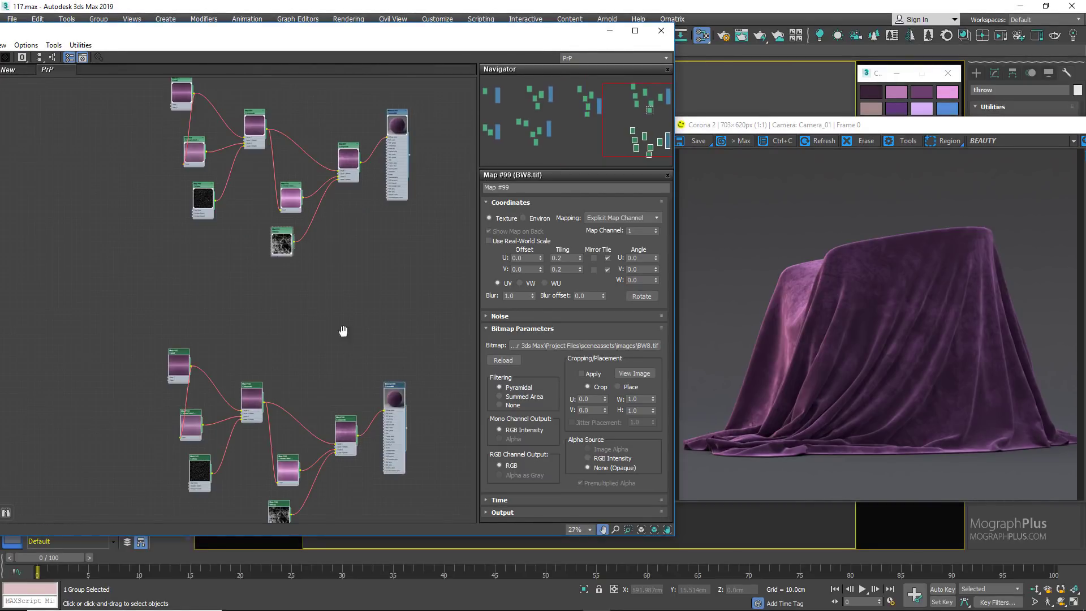
scroll(334, 238, up, 1)
right_click(391, 267)
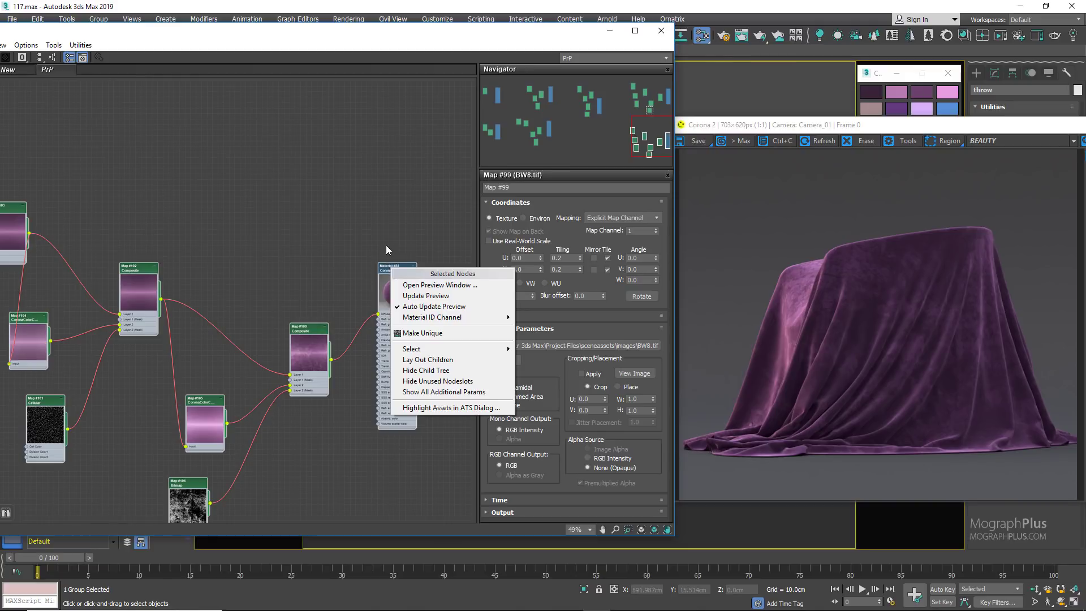
click(385, 246)
click(393, 267)
double_click(394, 272)
right_click(393, 268)
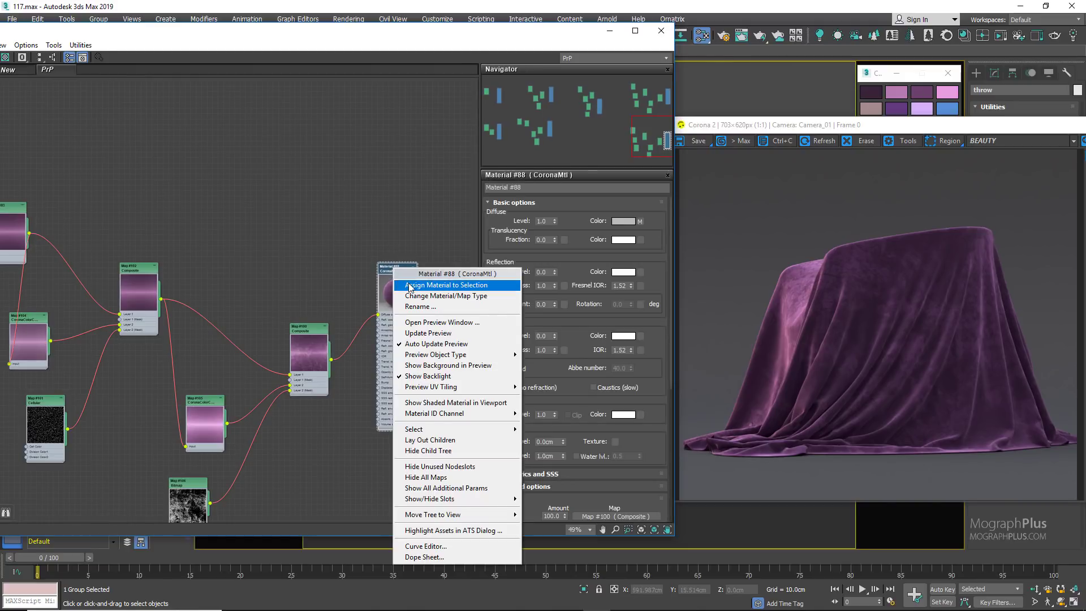
click(409, 287)
Step: Move the duplicated CoronaMtl away from its Composite, add a Color Correction map between them and open its parameters
drag(397, 268, 470, 263)
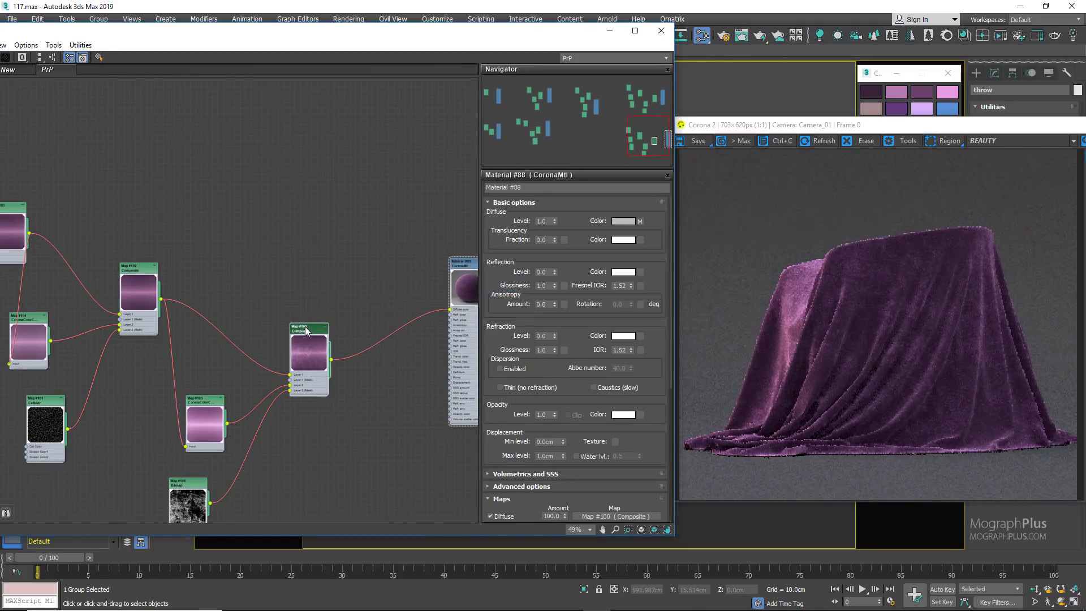
middle_drag(345, 278, 288, 249)
scroll(300, 265, up, 3)
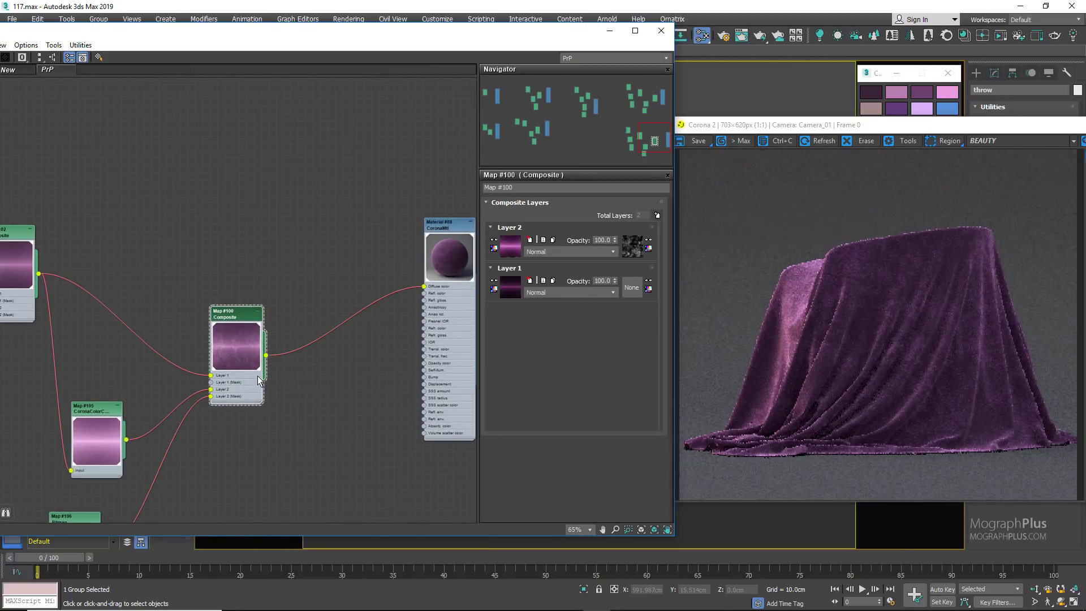
right_click(310, 262)
mouse_move(340, 276)
mouse_move(453, 277)
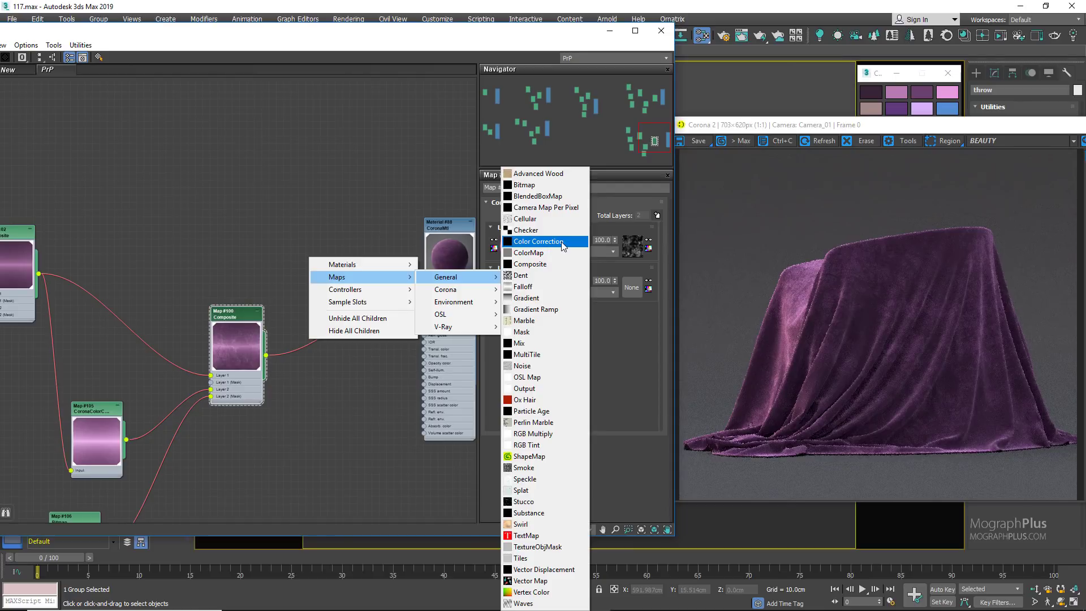
click(538, 241)
scroll(263, 375, up, 2)
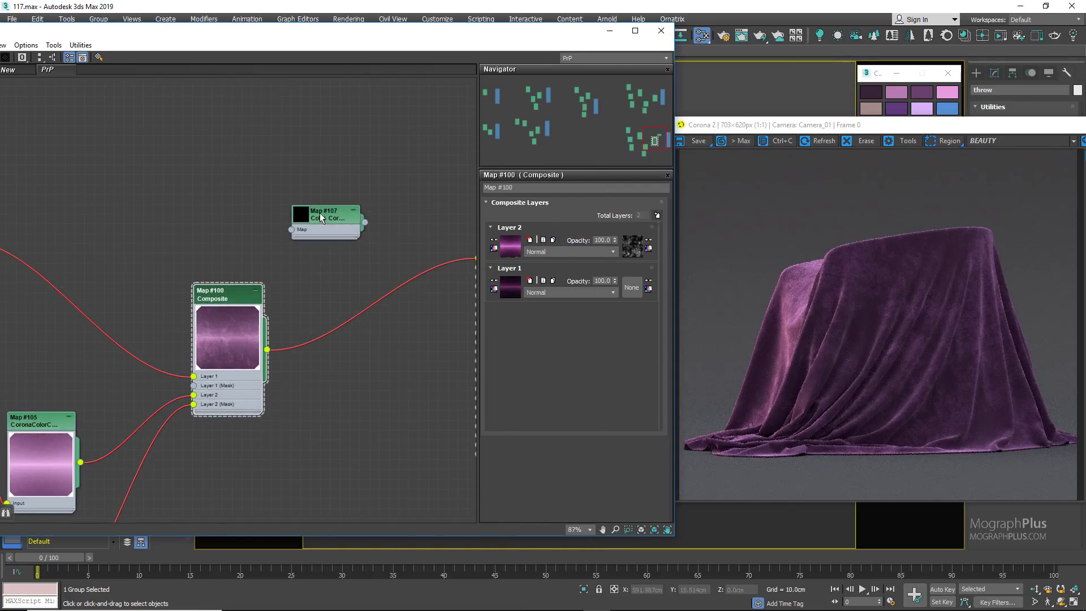
double_click(315, 214)
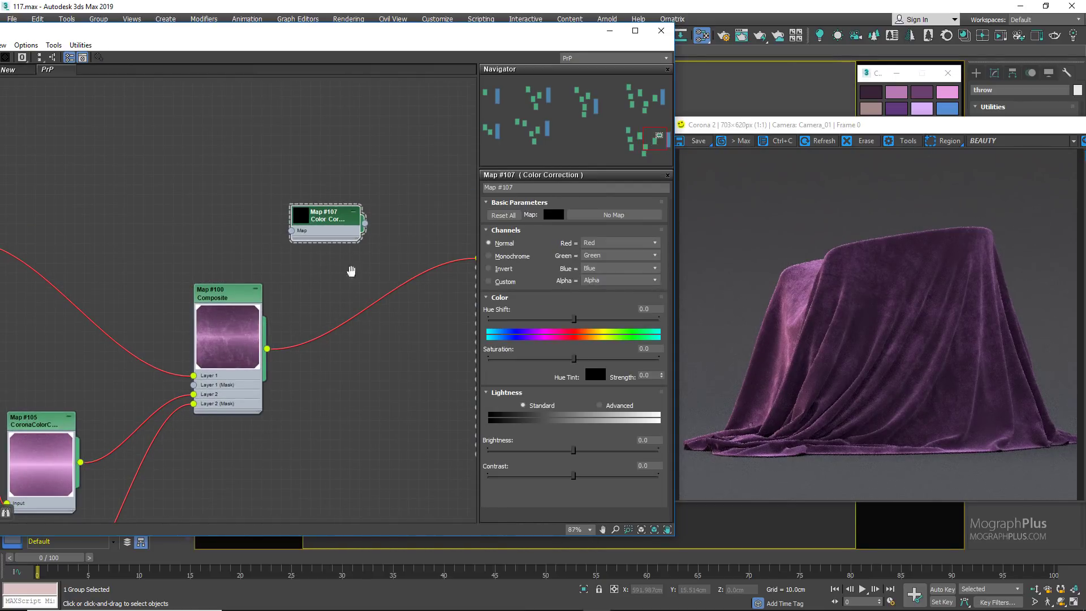
Step: Route the duplicated second Composite through the Color Correction map into the material's Diffuse color
middle_drag(352, 267, 290, 286)
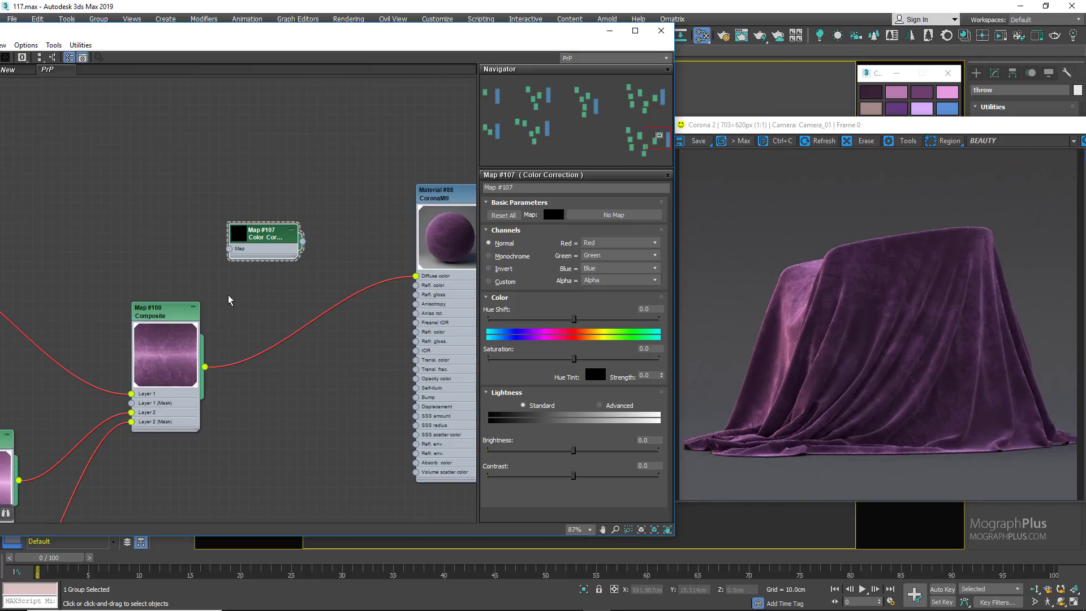
drag(206, 339, 228, 249)
drag(303, 241, 415, 276)
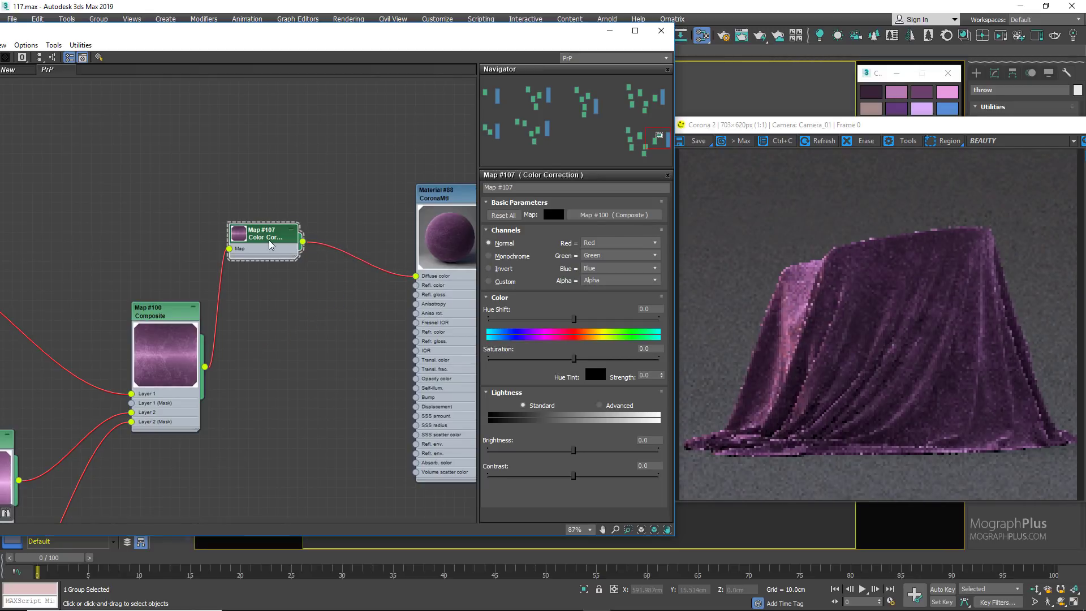
Step: Set the Color Correction map's Hue Tint strength to 40
click(645, 375)
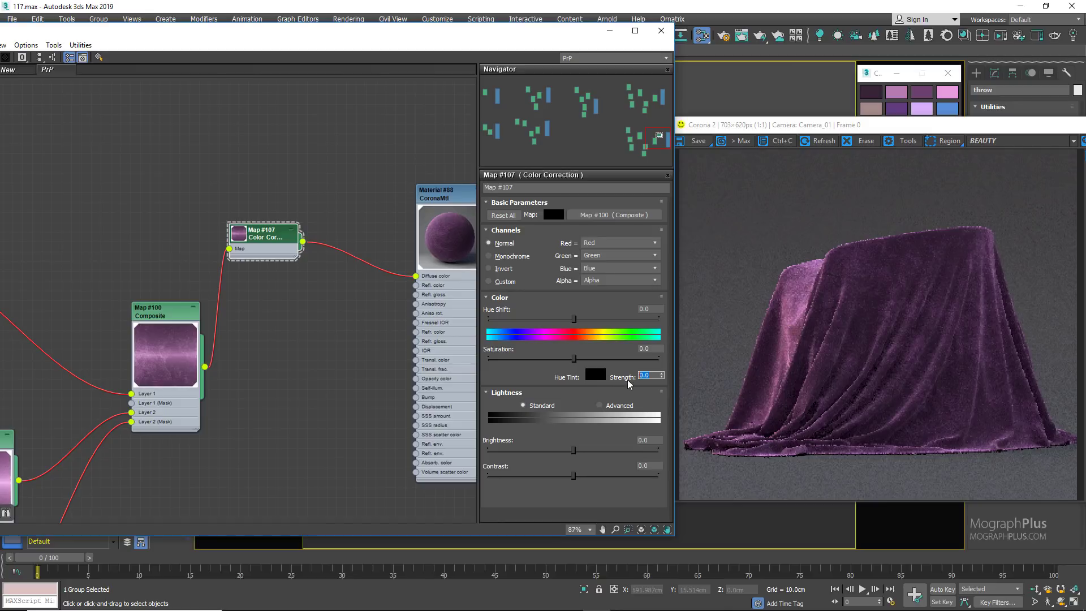
text(10)
key(Return)
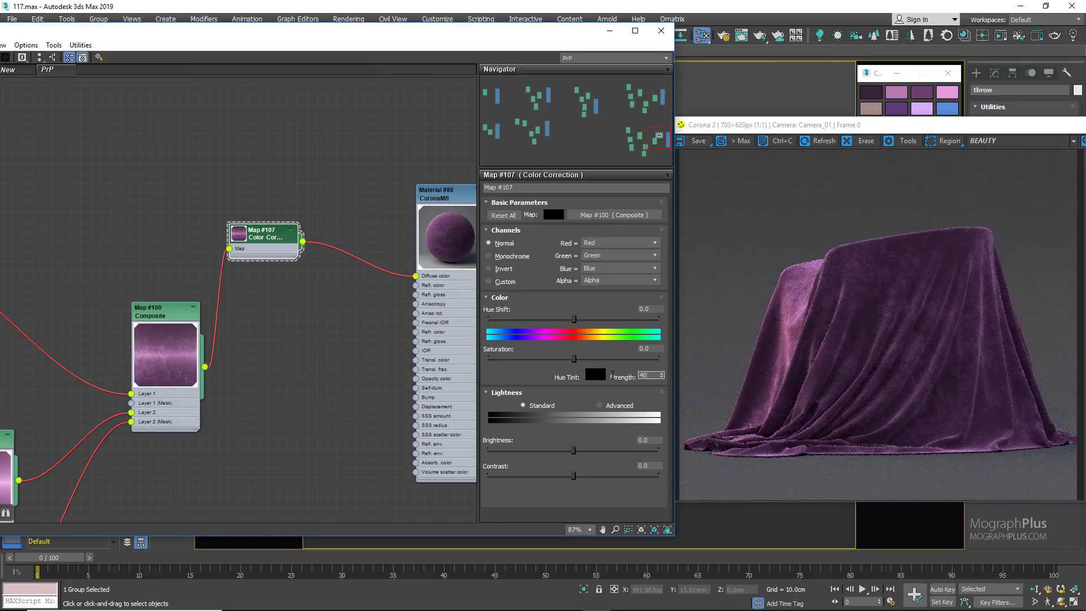
key(Return)
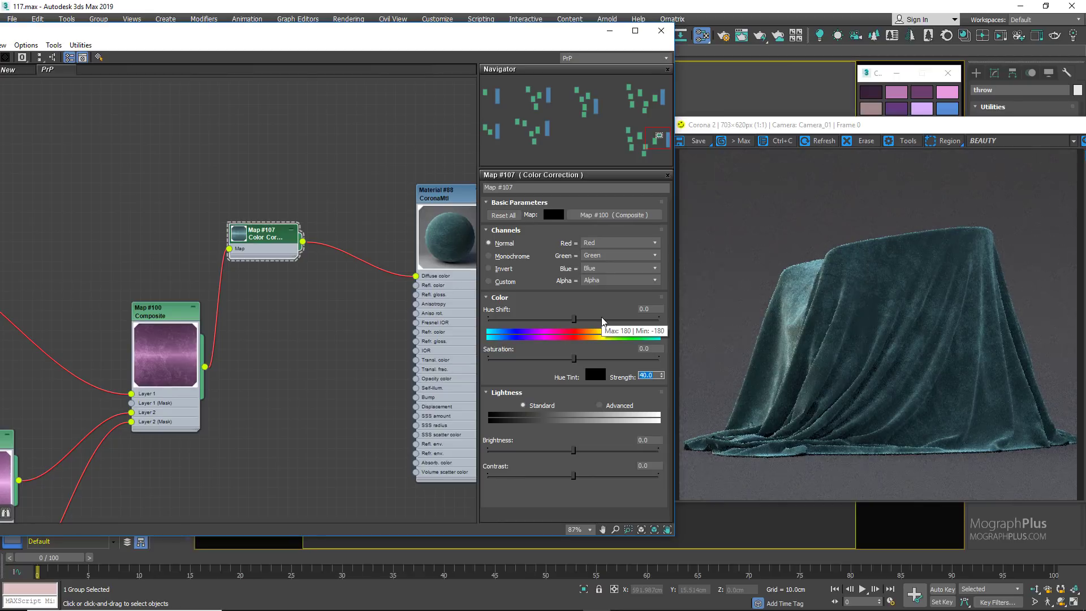
Step: Set the Color Correction's Hue Shift to about 59.2 and move its node slightly lower between the Composite and the material
click(602, 319)
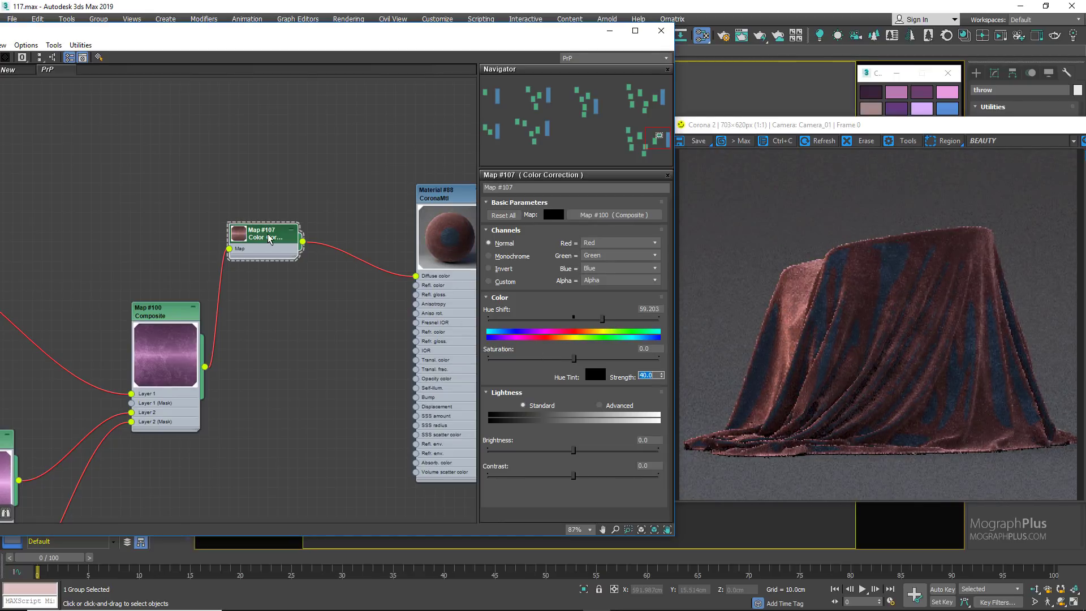
drag(270, 235, 291, 273)
scroll(220, 310, up, 1)
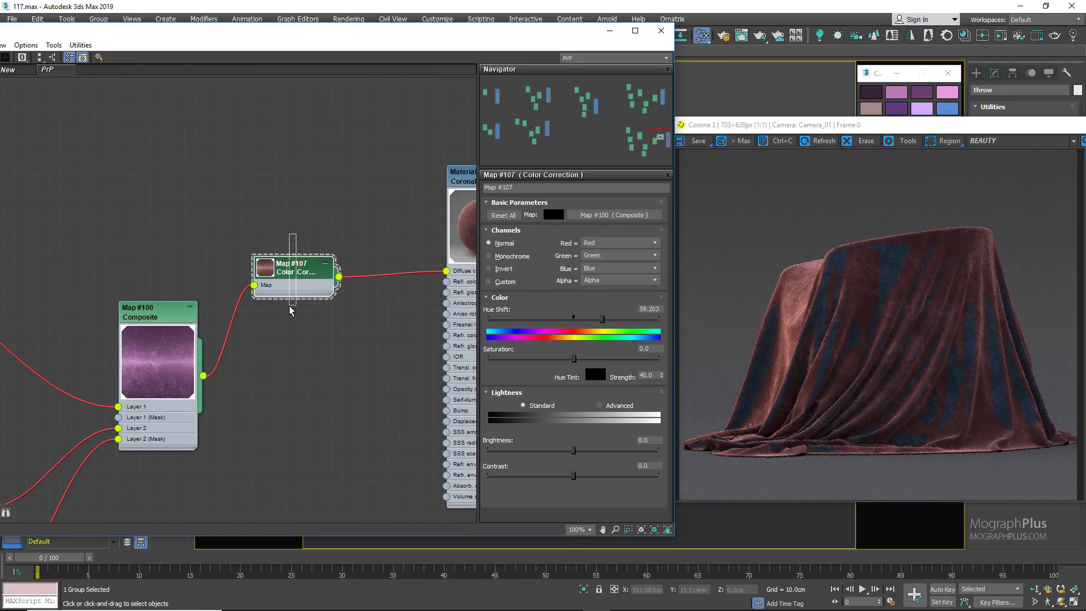
middle_drag(291, 317, 282, 327)
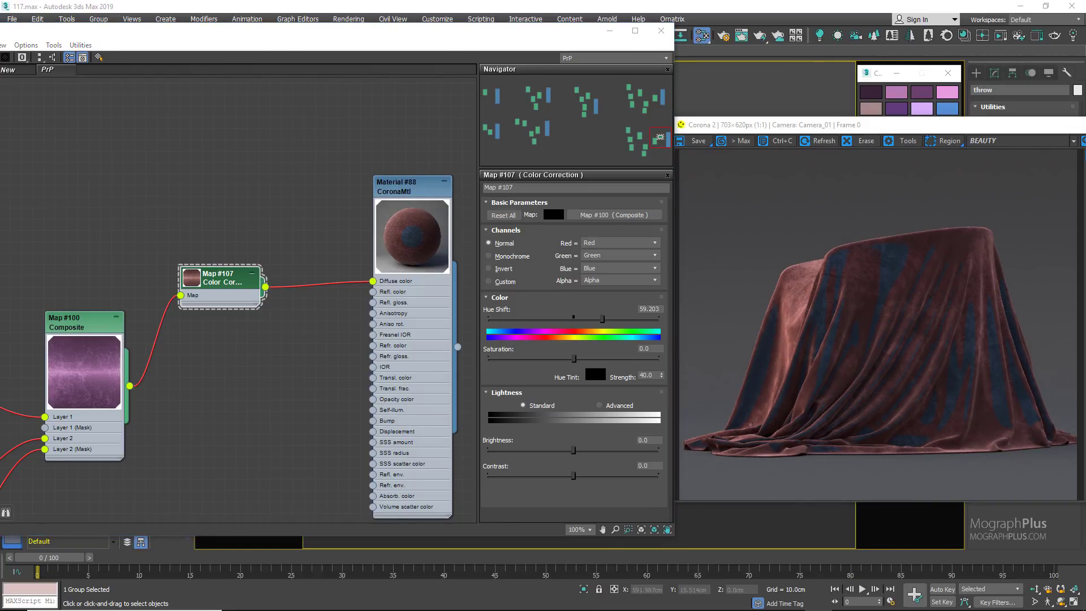
Step: Set the Color Correction map's Hue Tint strength to 0
double_click(653, 375)
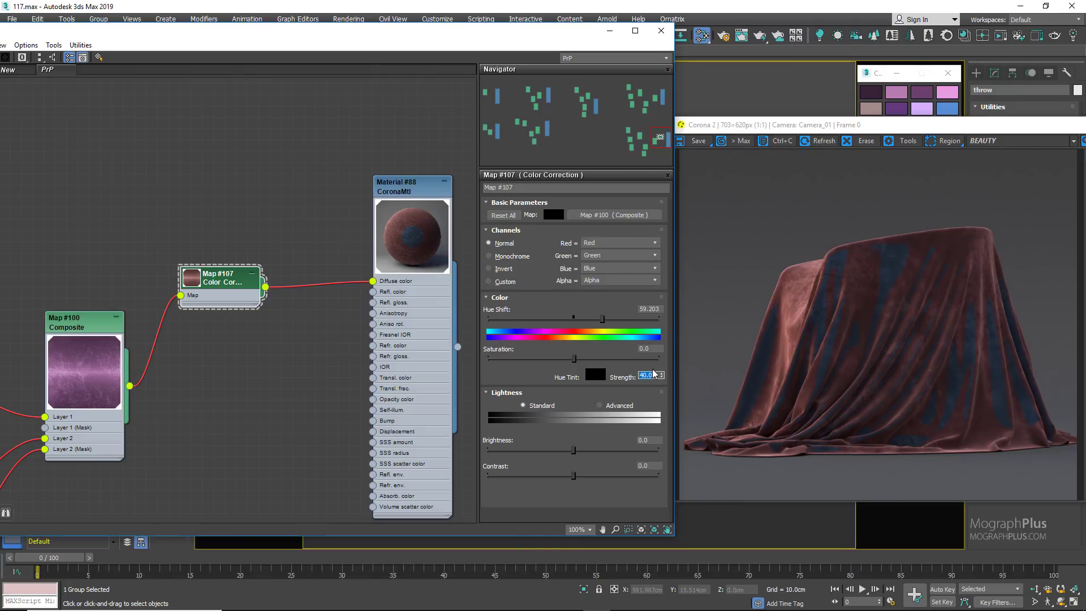
Step: Set the Color Correction map's Saturation to 40
double_click(649, 349)
text(40)
key(Return)
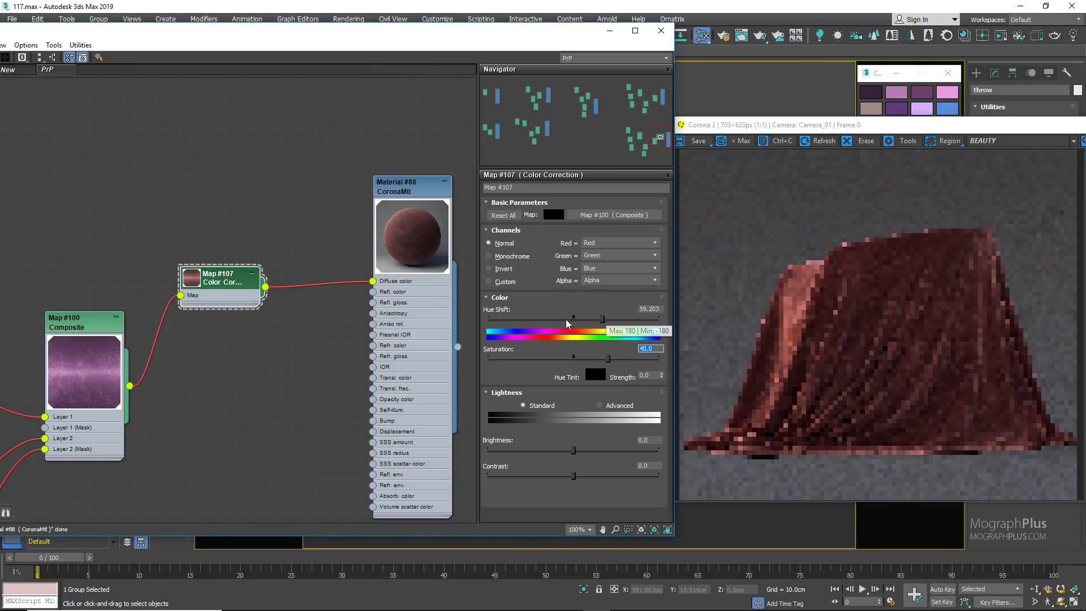
Step: Try Color Correction Hue Shift values of about -89.1 and 61.6, and settle on -87
drag(568, 322, 531, 319)
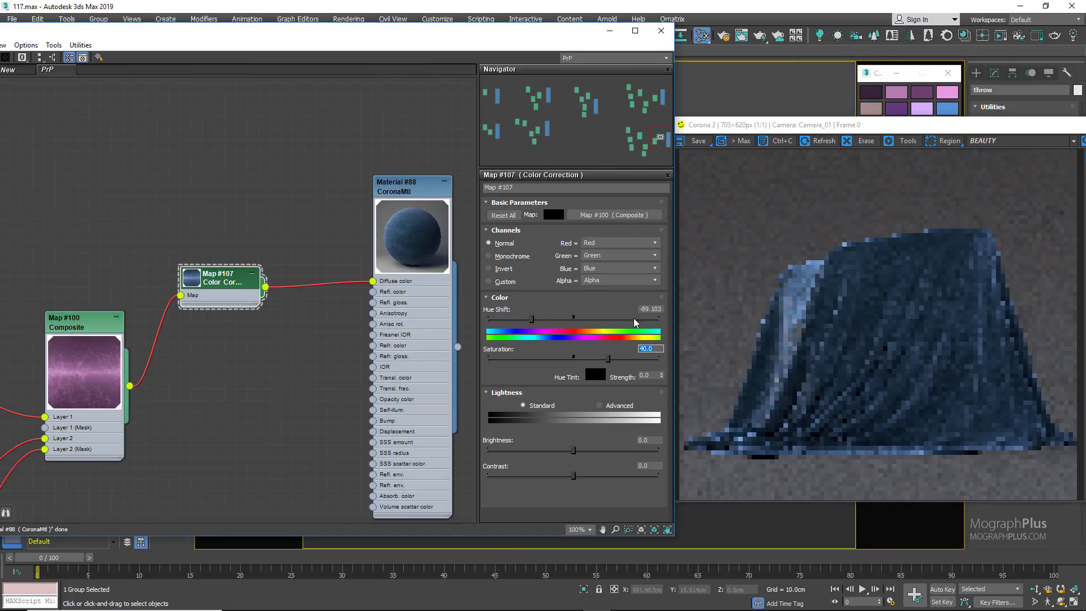
double_click(646, 309)
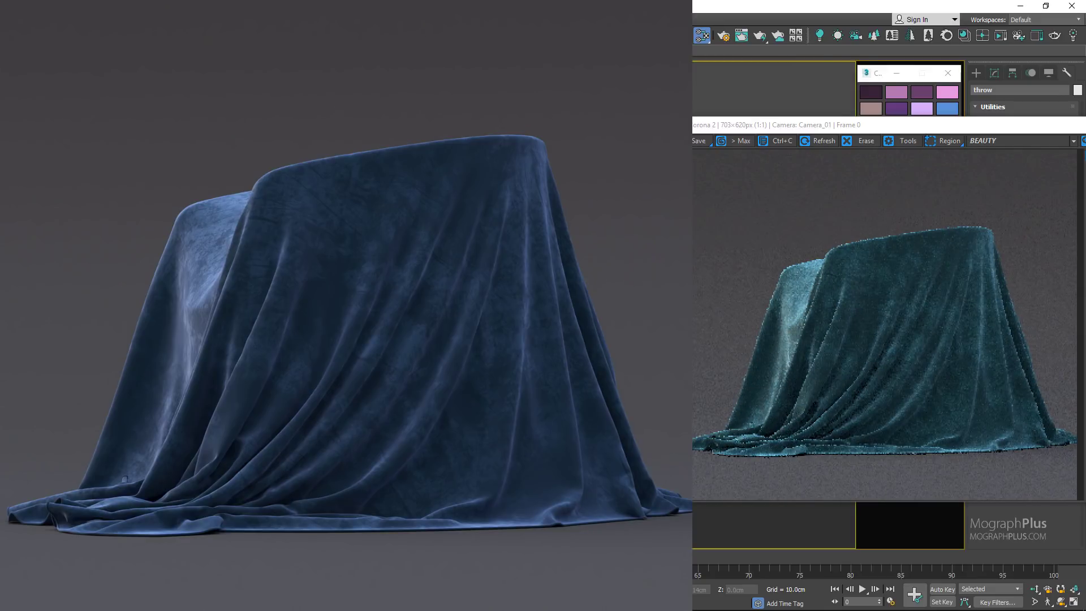
drag(573, 318, 603, 320)
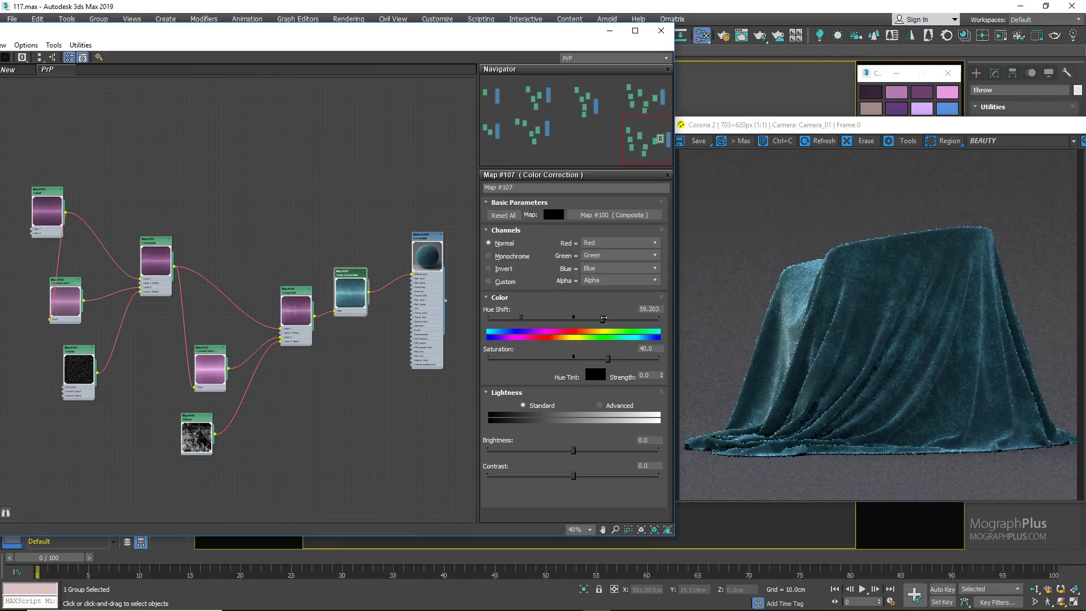
click(641, 309)
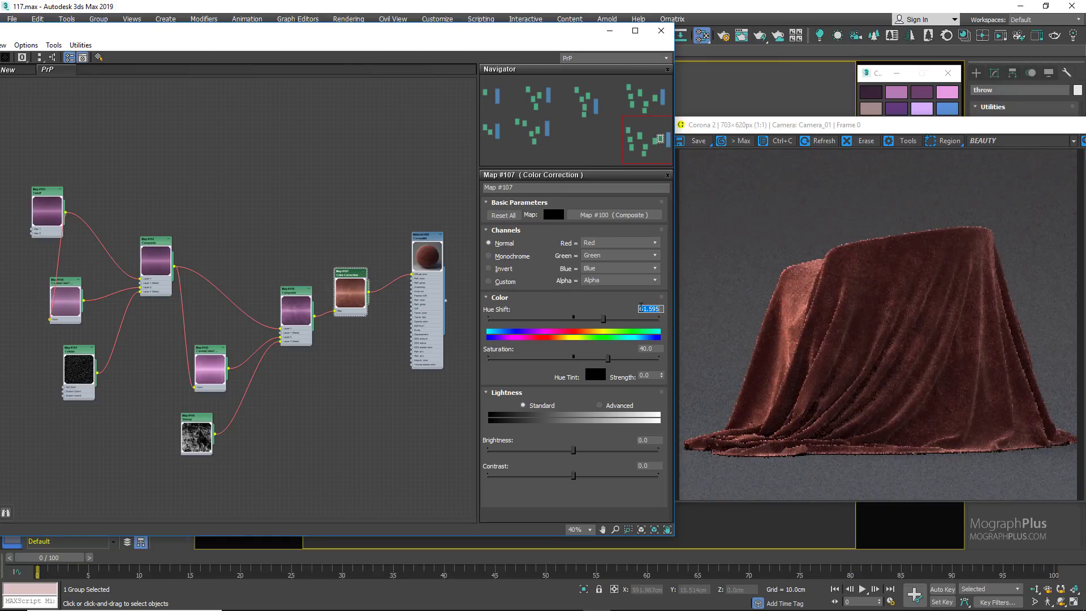
text(-87)
key(Return)
Step: Create a new CoronaMtl in the empty area beside the upper crushed-velvet network and assign it to the selected throw
scroll(298, 236, down, 3)
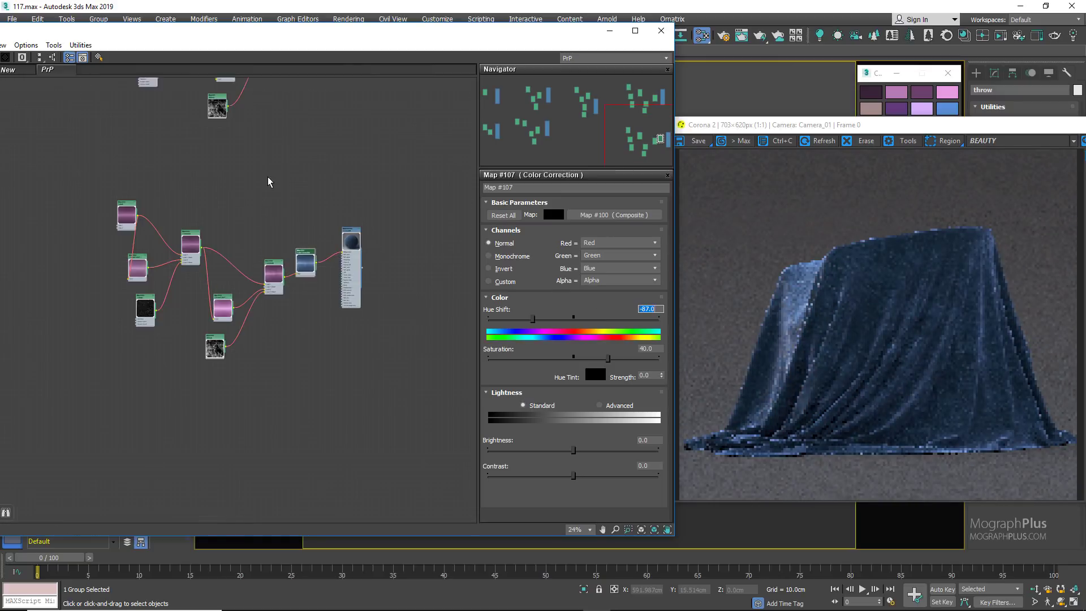
middle_drag(271, 181, 165, 339)
right_click(317, 200)
mouse_move(412, 206)
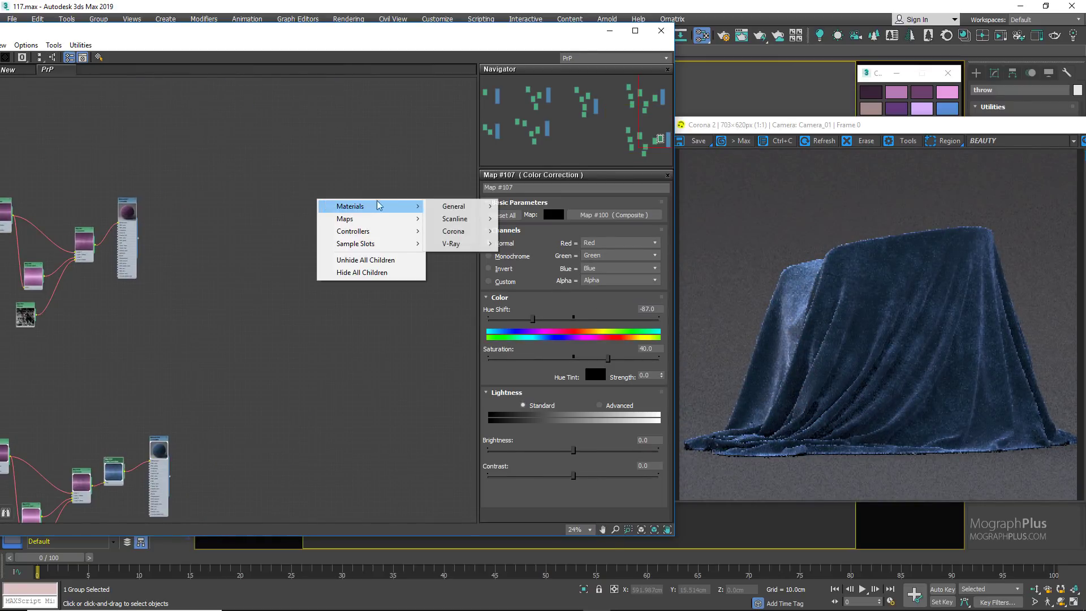
mouse_move(466, 237)
click(469, 272)
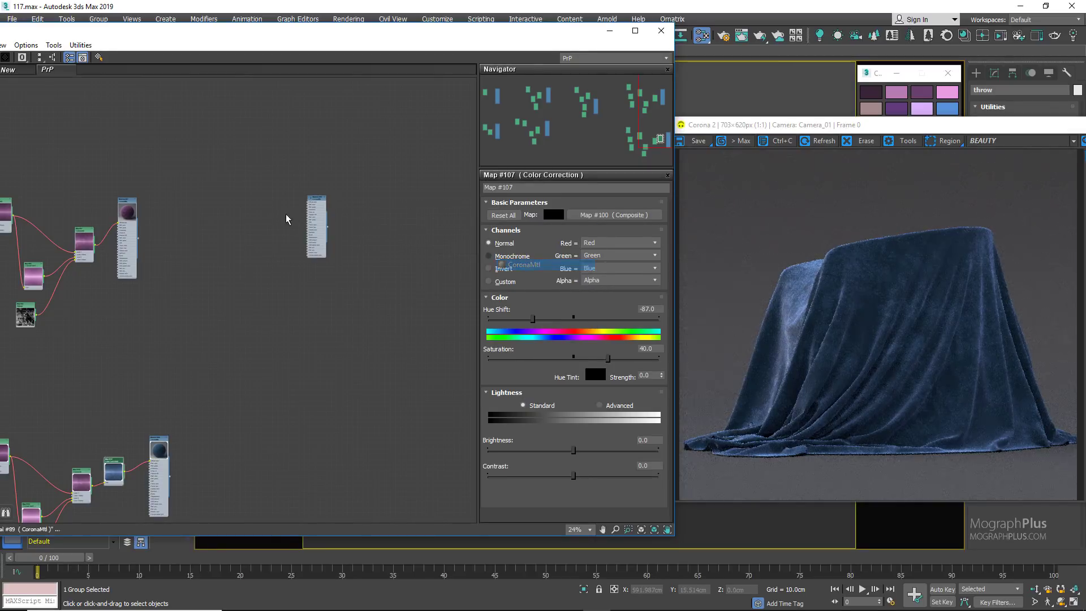
scroll(308, 203, up, 3)
scroll(308, 204, up, 1)
double_click(330, 198)
right_click(332, 198)
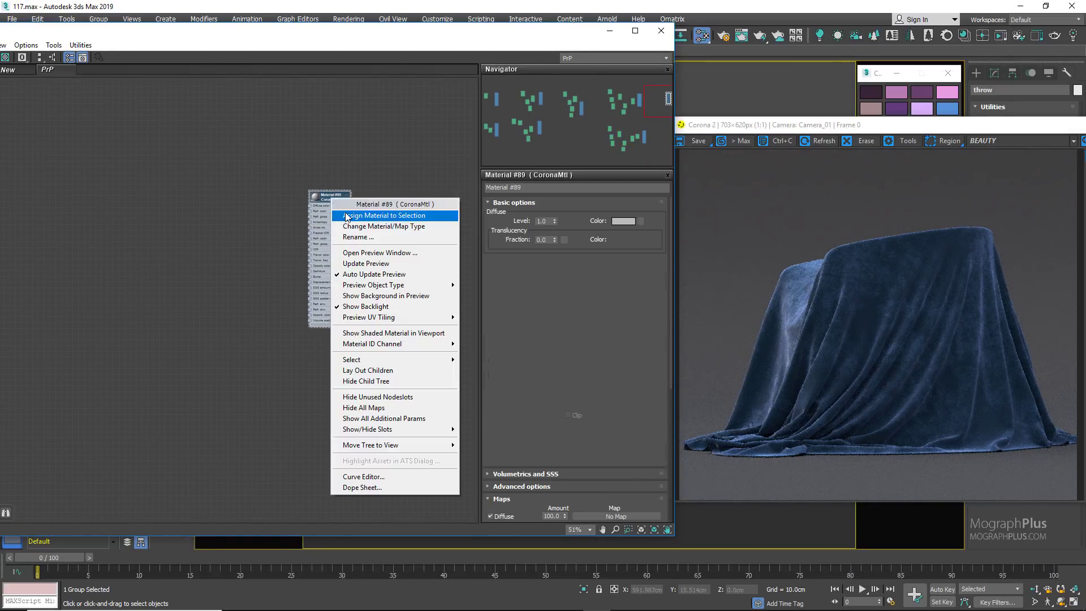
click(384, 215)
Step: Add a Bitmap map beside the new material and load the FabPattern image into it
right_click(131, 217)
mouse_move(164, 235)
mouse_move(272, 234)
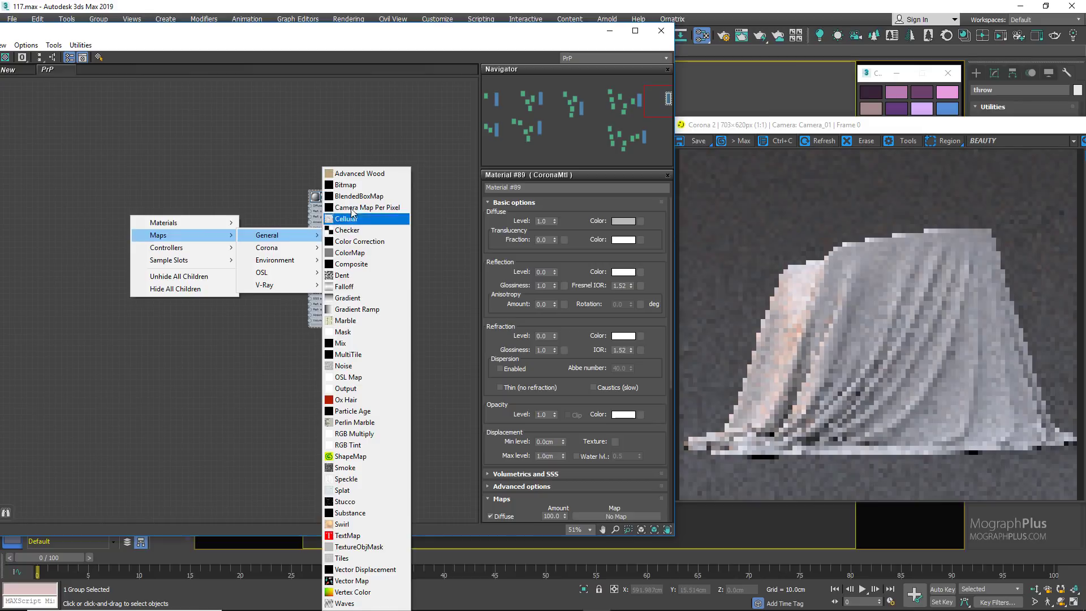
click(355, 188)
double_click(162, 101)
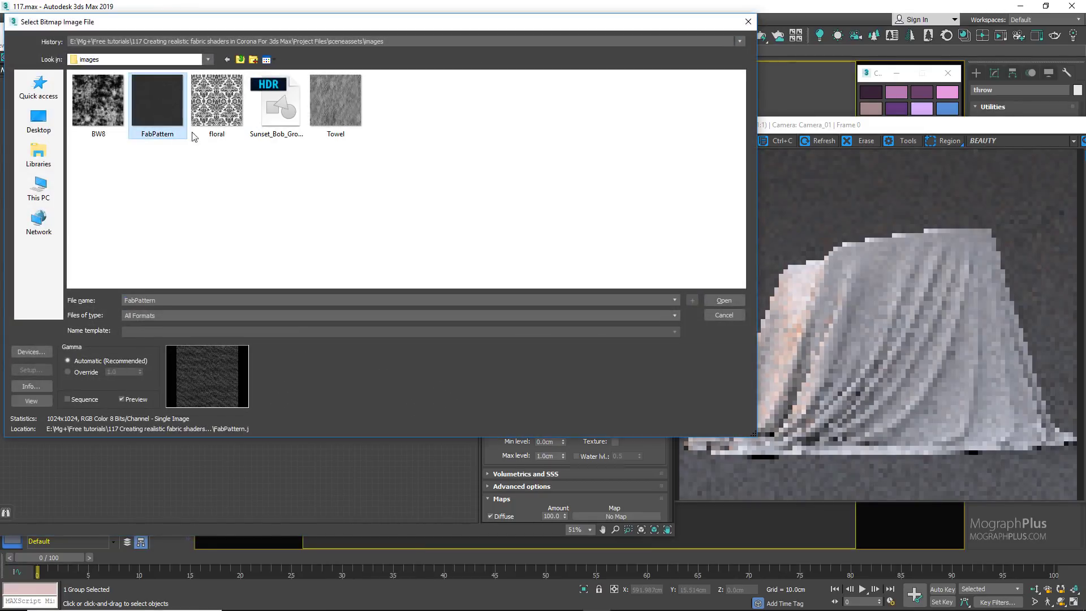
Step: Set the FabPattern bitmap's U and V tiling to 0.2 and enlarge its node preview
double_click(130, 215)
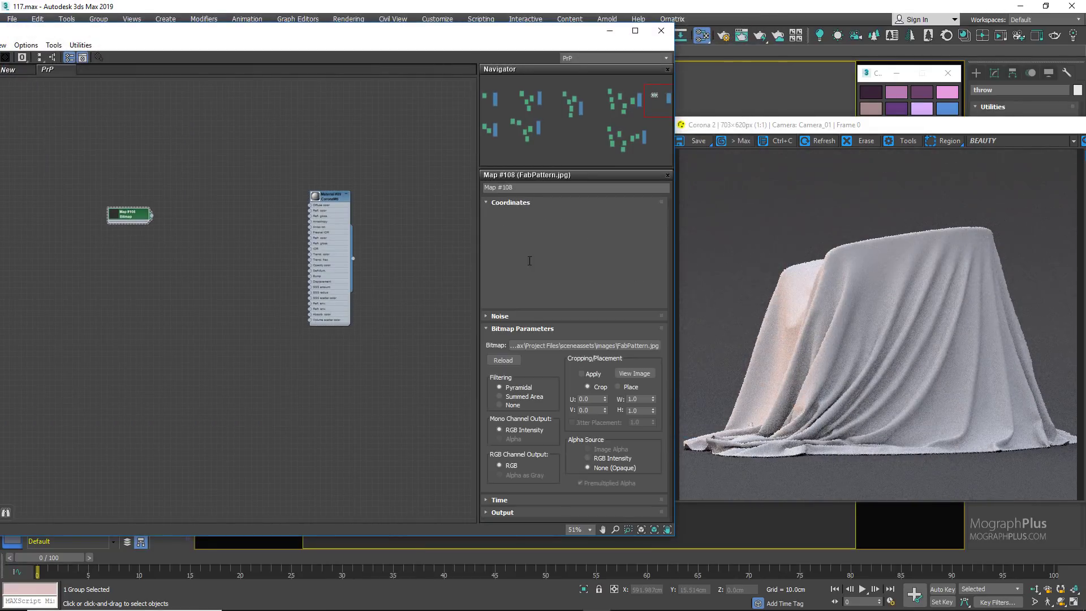
double_click(560, 258)
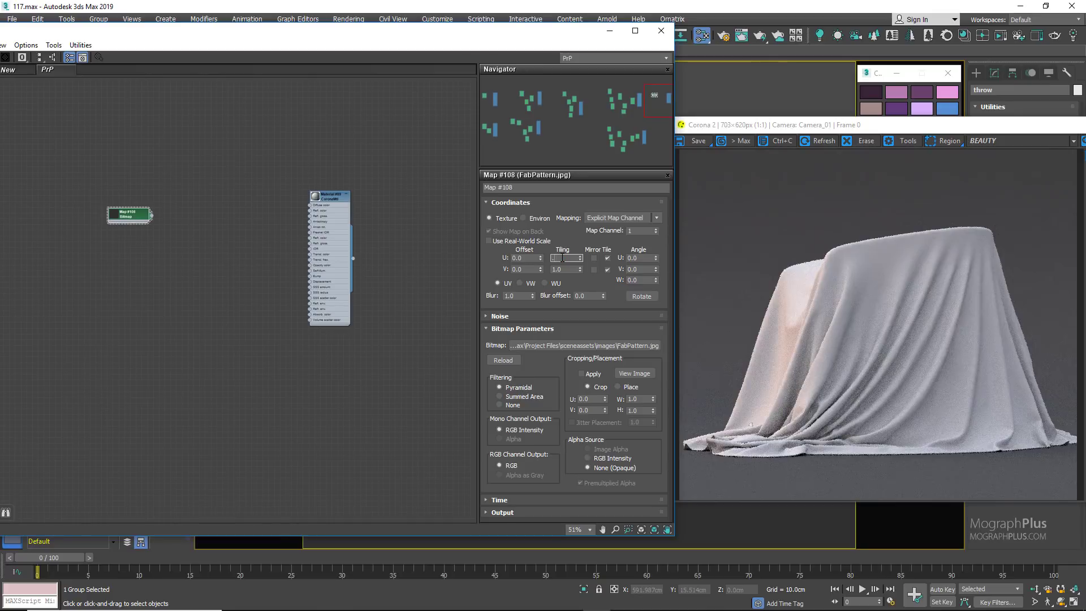
text(.2)
key(Tab)
scroll(232, 237, up, 5)
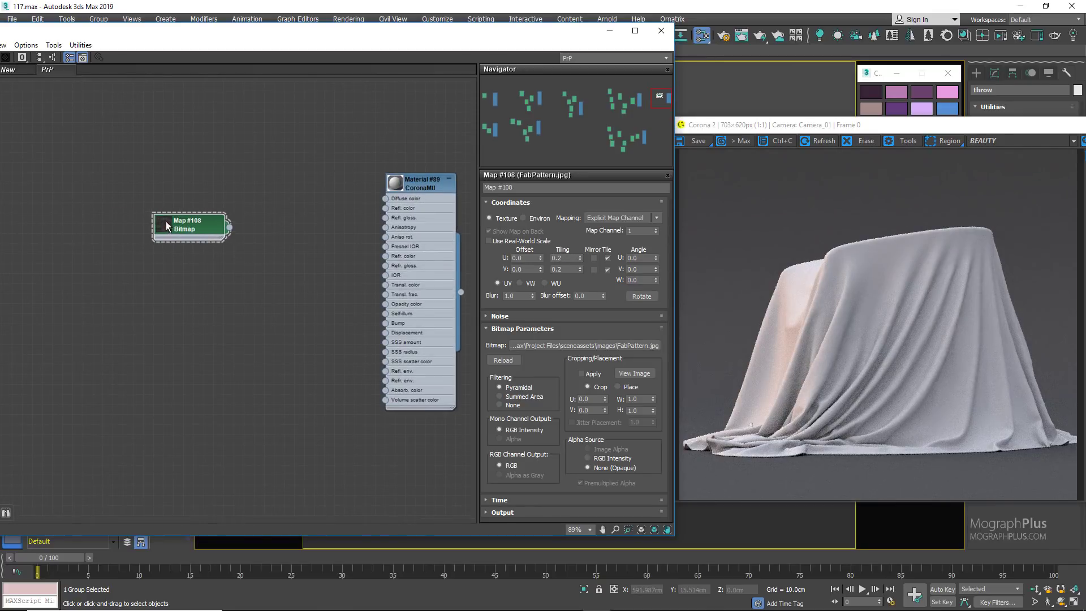
double_click(165, 221)
Step: Add a Falloff map between the bitmap and the new material, enlarge its preview, and connect it to Diffuse color
right_click(210, 236)
mouse_move(271, 256)
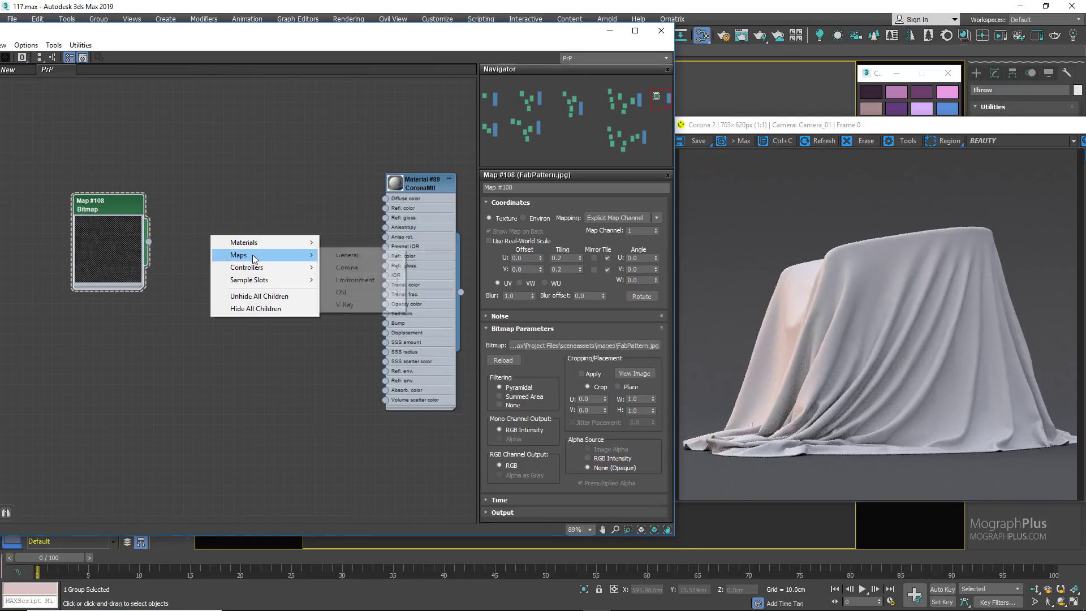
mouse_move(362, 256)
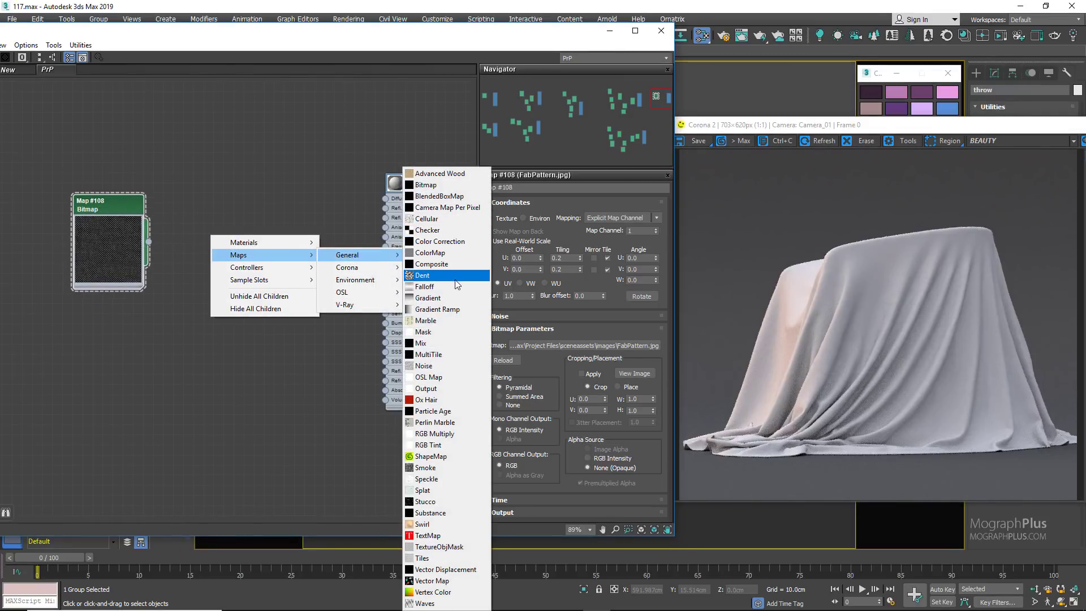
click(453, 287)
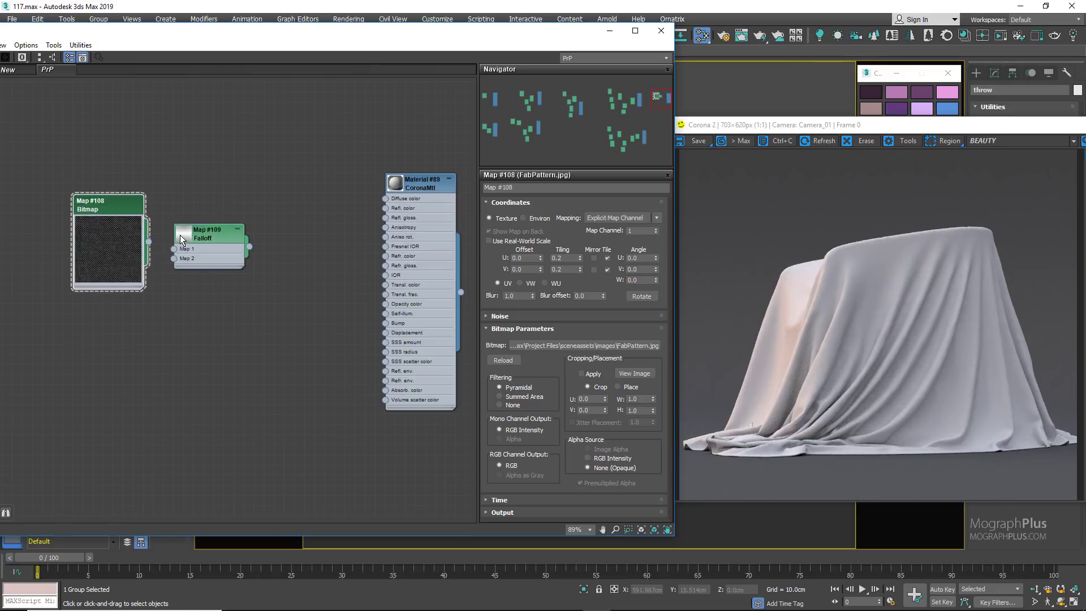
double_click(180, 235)
drag(180, 236, 221, 215)
drag(291, 261, 386, 198)
scroll(348, 250, up, 2)
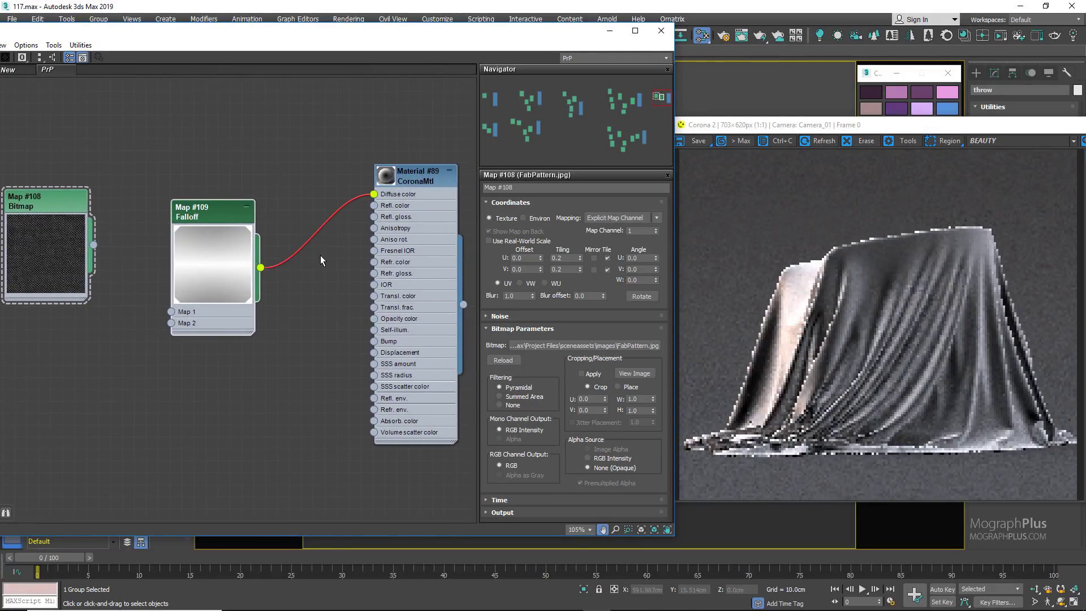
Step: Convert both end points of the Falloff's Mix Curve to Bezier-Corner and bend the curve downward into a smooth concave shape
double_click(211, 214)
right_click(655, 429)
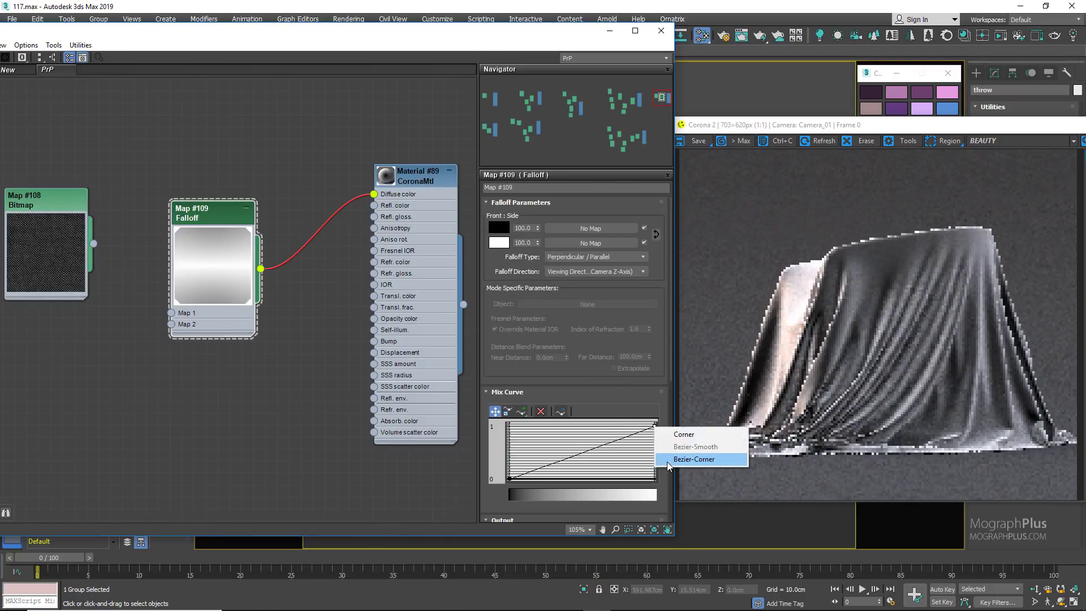
click(693, 459)
drag(619, 439, 651, 433)
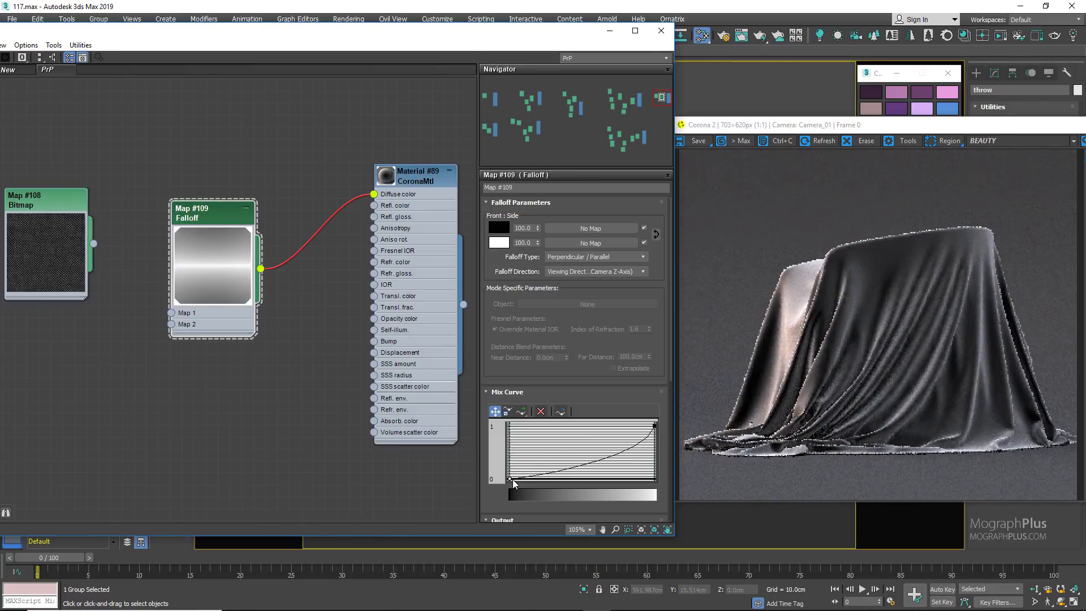
right_click(509, 478)
click(552, 510)
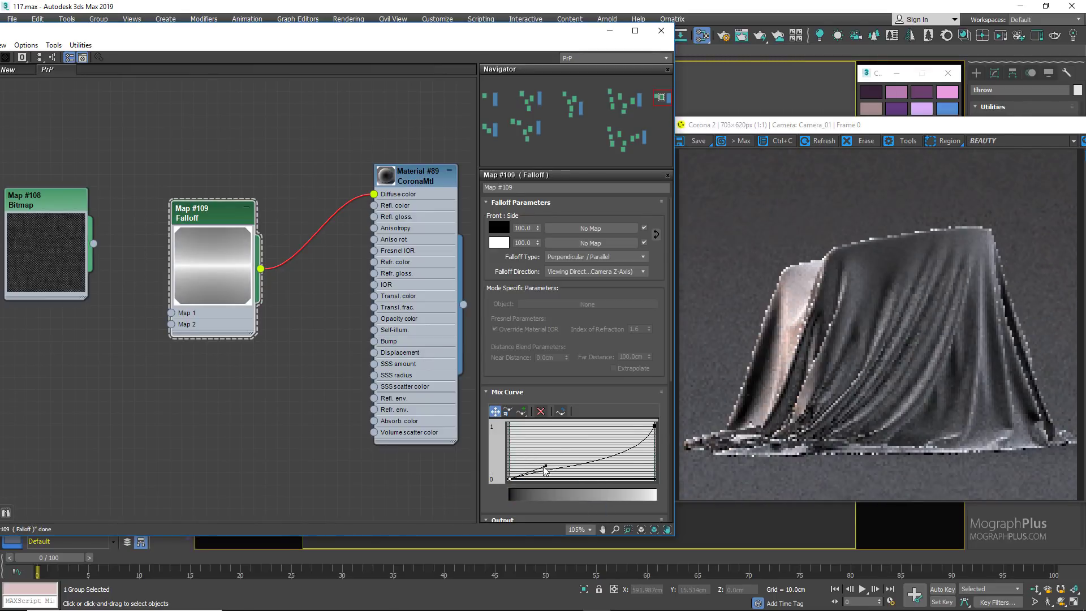
drag(546, 465, 557, 478)
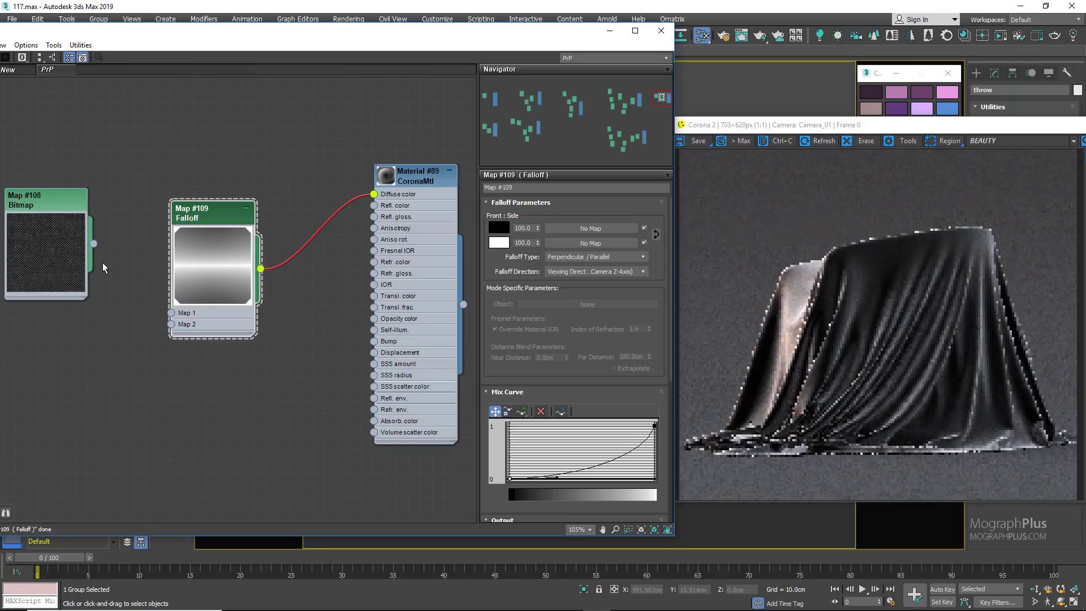
Step: Enlarge the new material's preview, connect the FabPattern bitmap to Map 1 and Map 2 of the Falloff, and lower the bitmap node
middle_drag(195, 154, 227, 145)
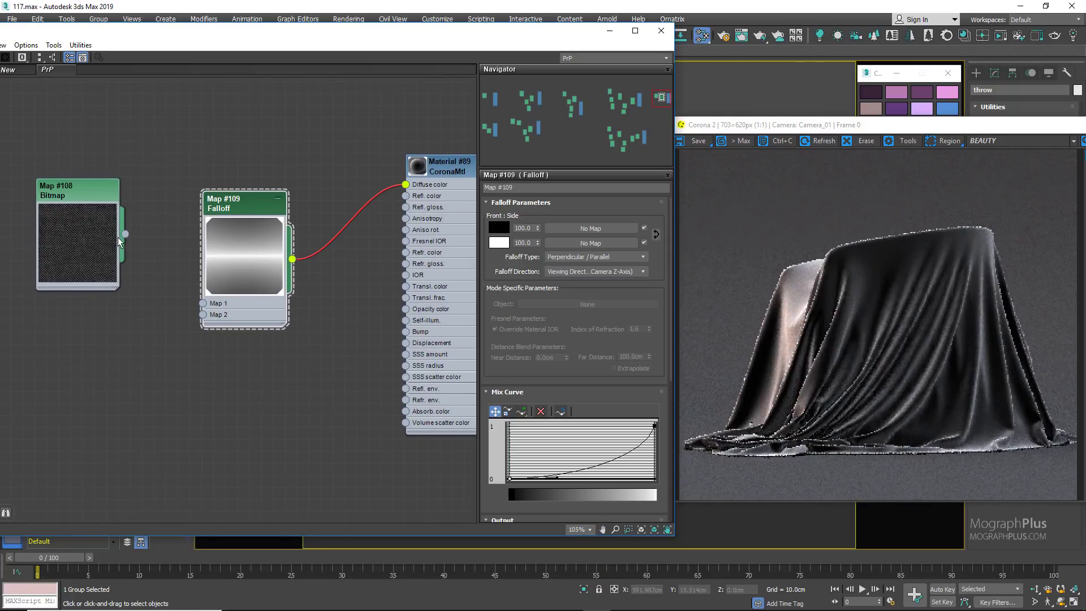
double_click(417, 166)
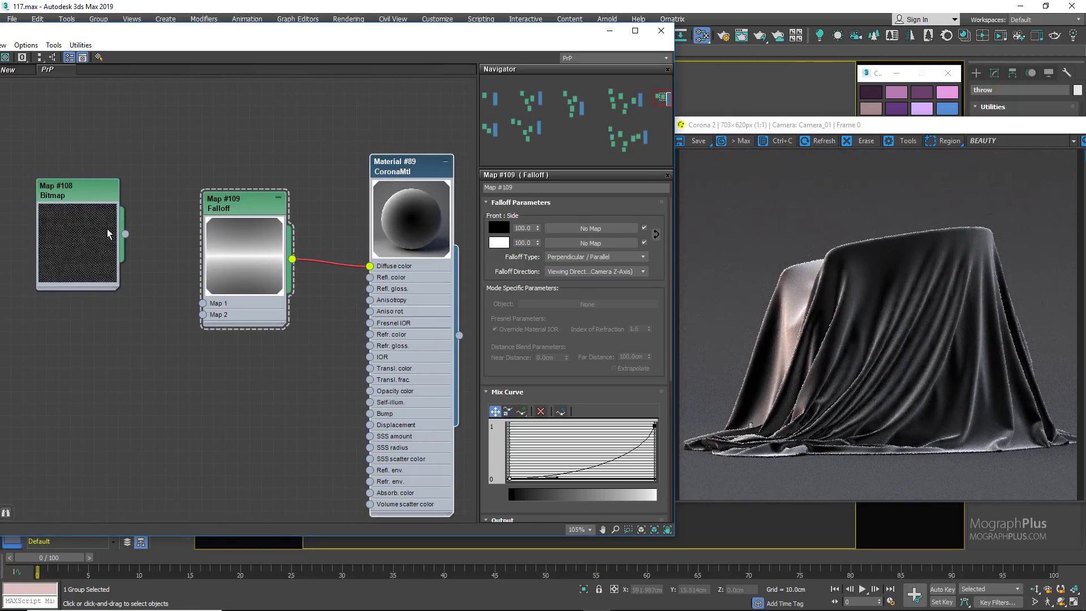
drag(125, 234, 202, 303)
drag(125, 233, 203, 314)
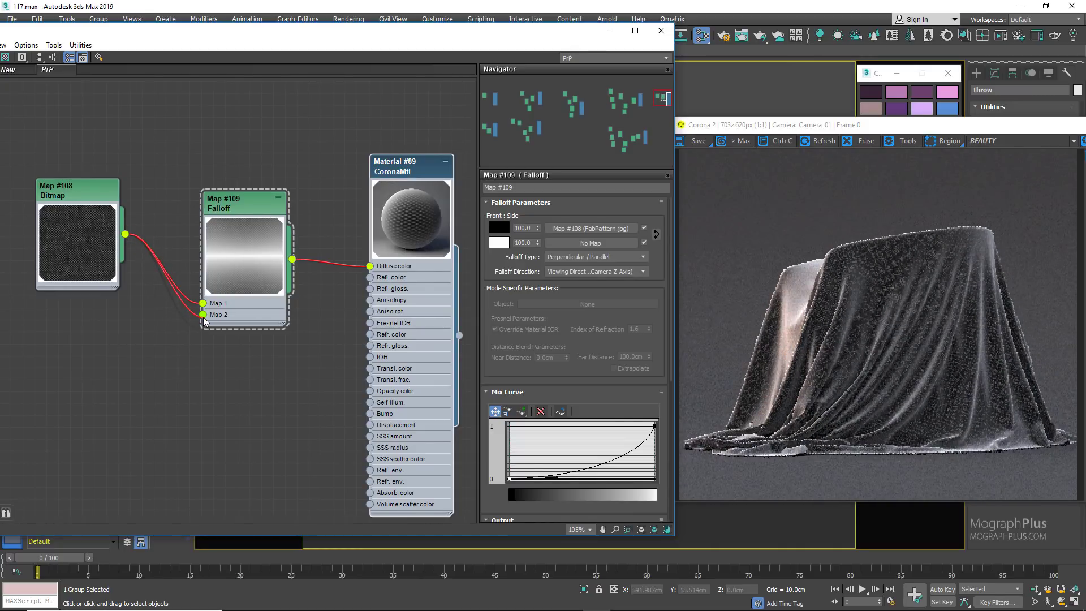
drag(77, 238, 81, 306)
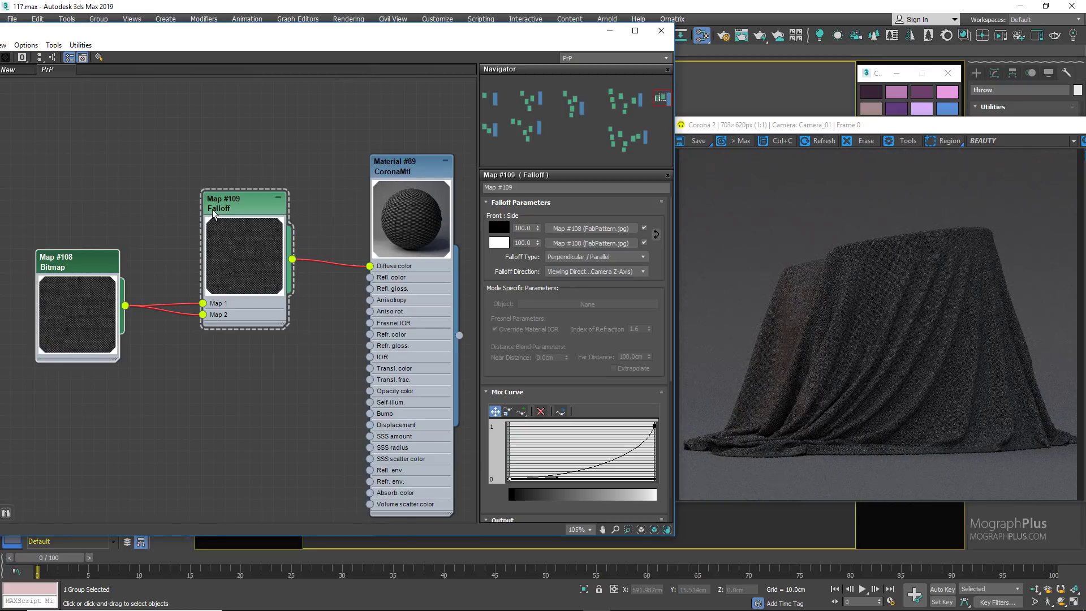
Step: Set the amount of the Falloff's side (white) map to 65
double_click(523, 244)
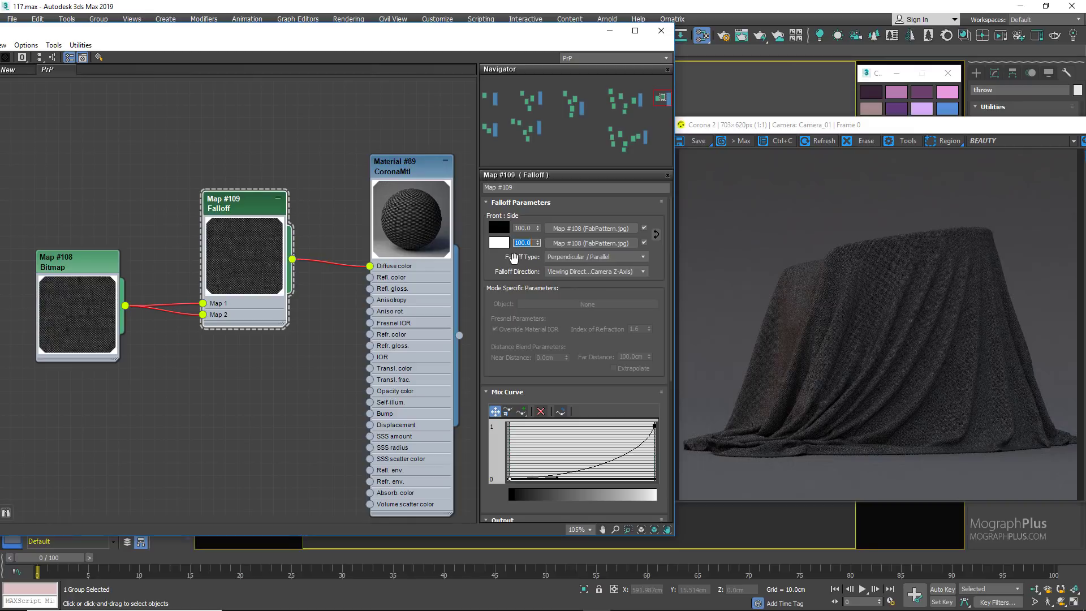
text(65)
key(Return)
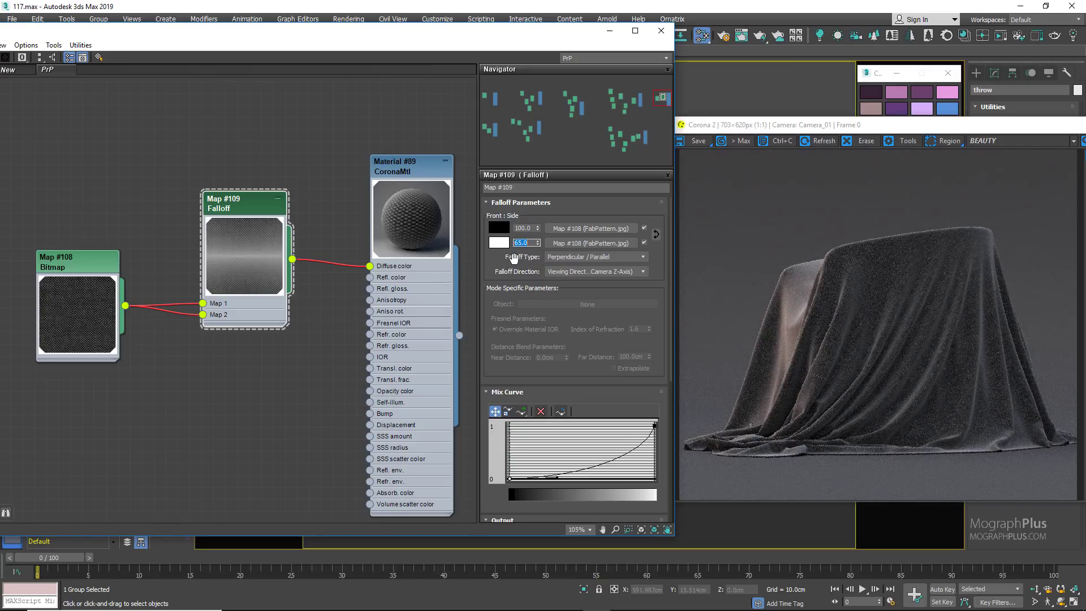
Step: Connect the FabPattern bitmap to the new material's Bump slot and set the Bump amount to 10
double_click(82, 261)
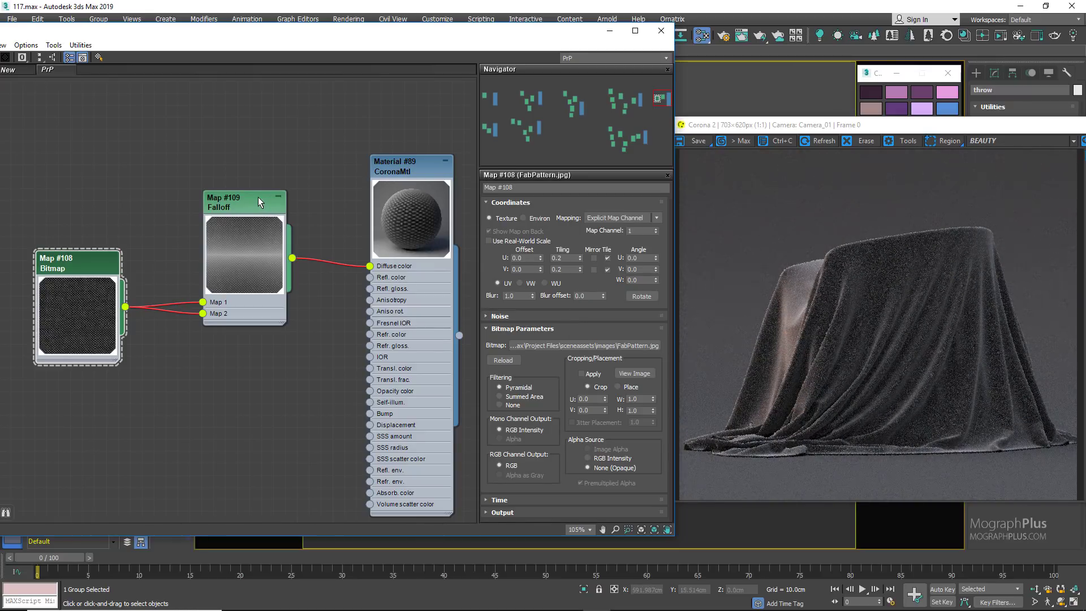
middle_drag(144, 235, 148, 191)
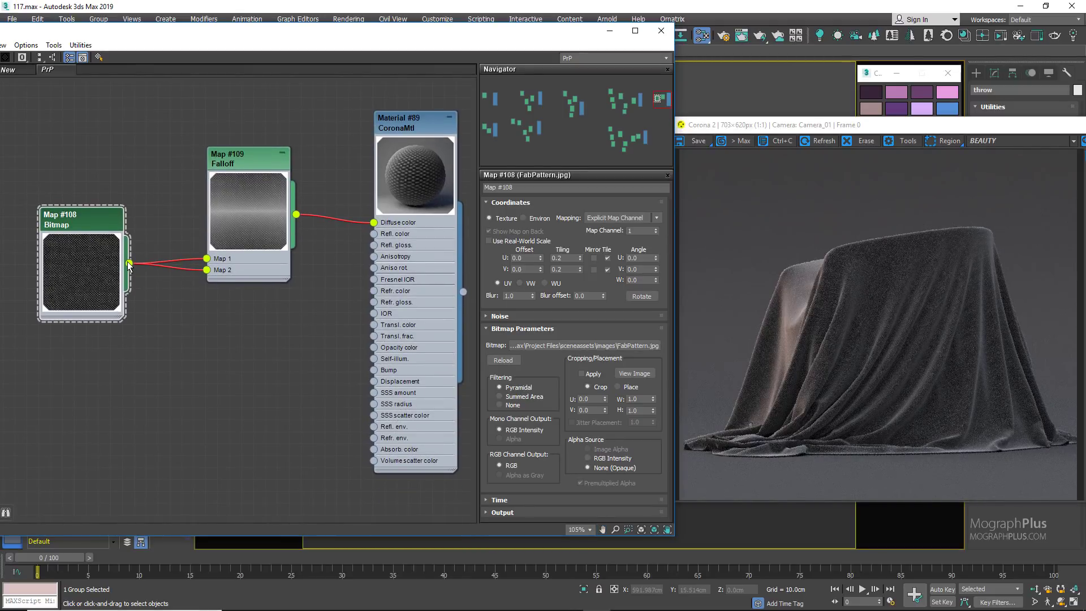
drag(129, 263, 376, 372)
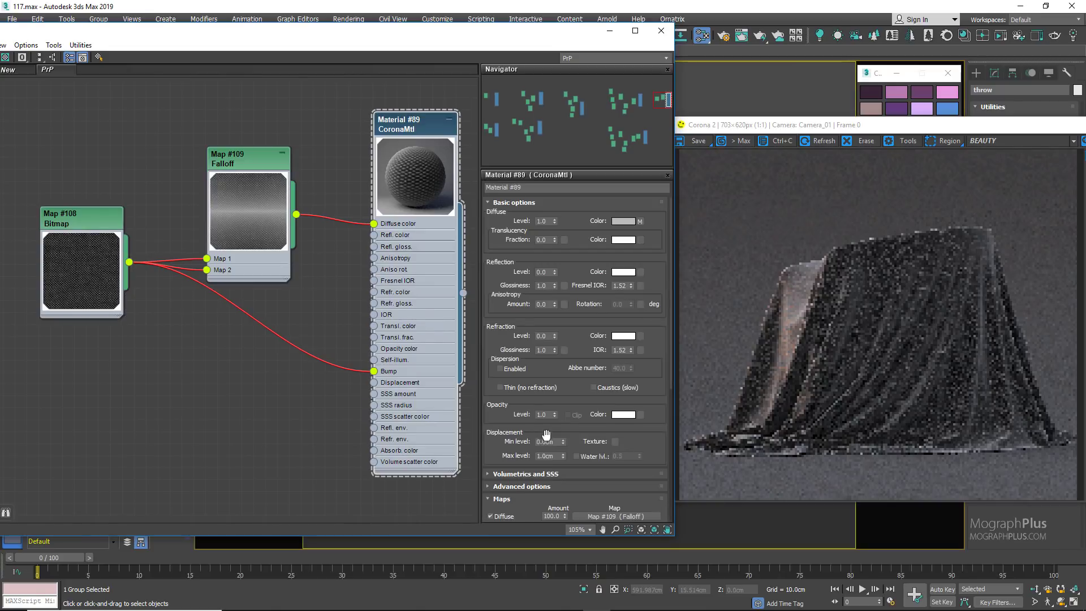
drag(515, 429, 519, 215)
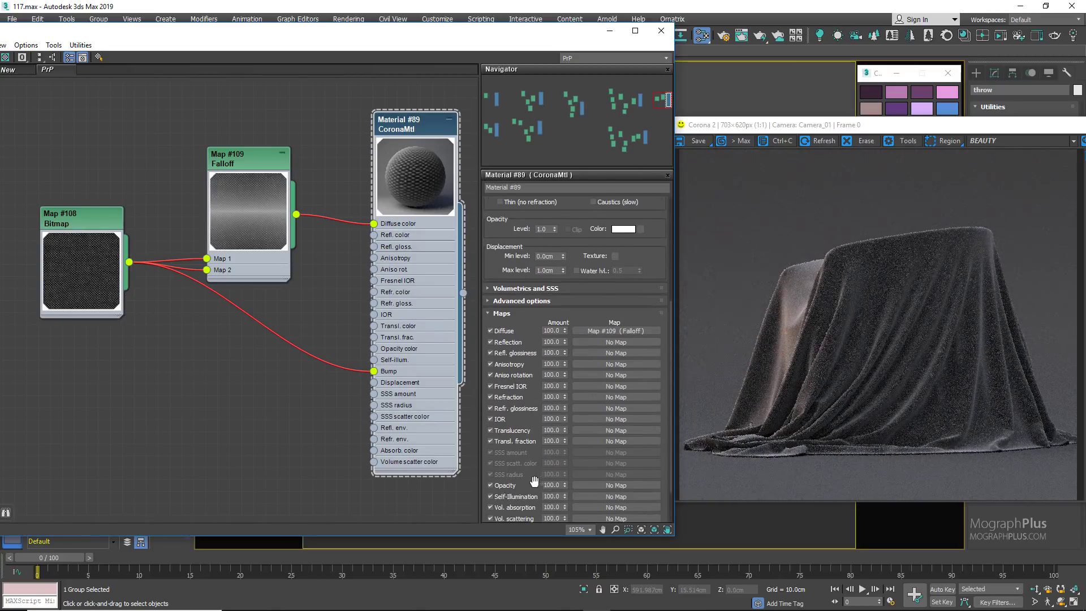
scroll(532, 481, down, 3)
double_click(551, 479)
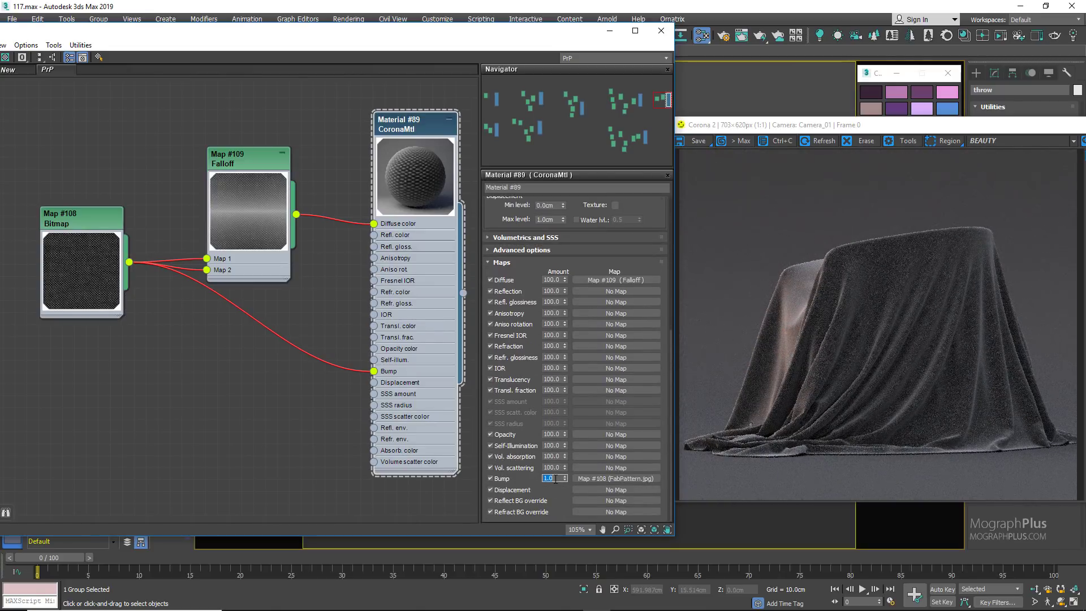
text(10)
key(Return)
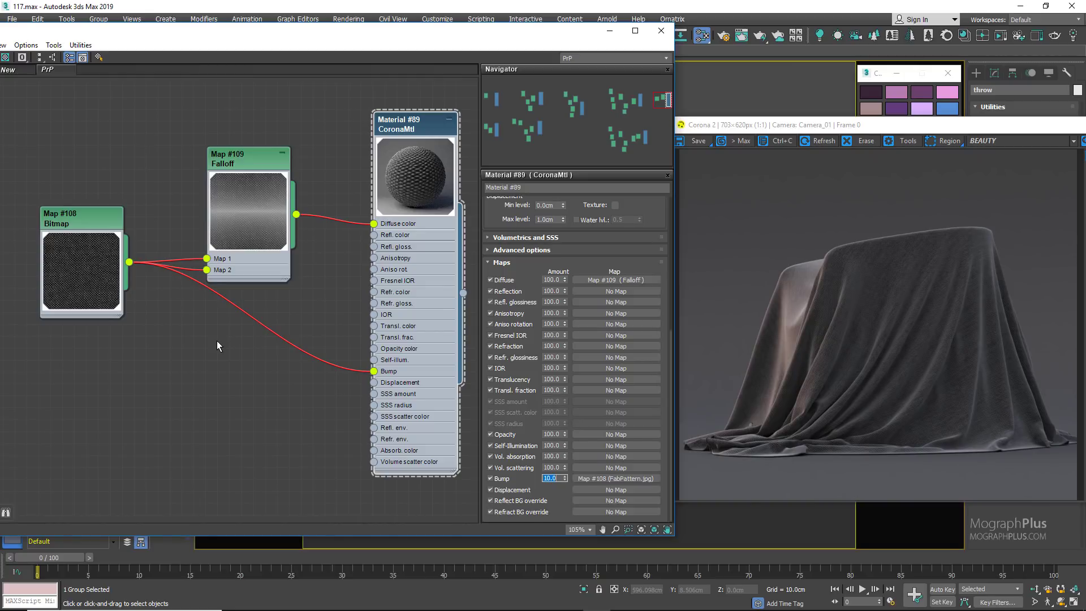
scroll(217, 340, down, 6)
scroll(203, 288, down, 4)
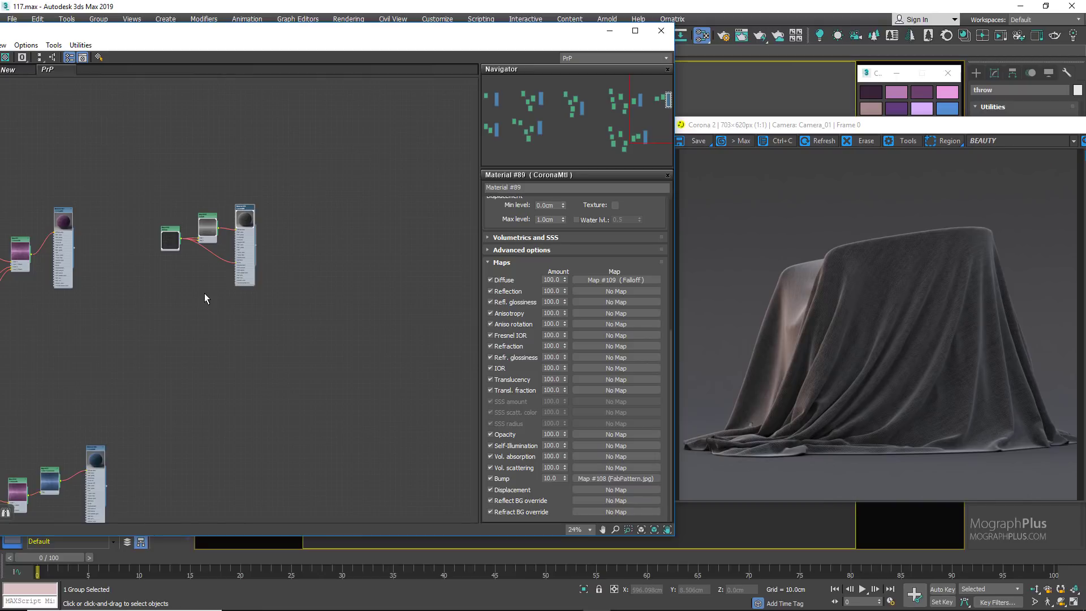
Step: Duplicate the FabPattern bitmap, Falloff and CoronaMtl nodes as an independent tree beside the original
drag(276, 187, 130, 288)
shift+drag(236, 228, 435, 227)
scroll(347, 273, up, 4)
middle_drag(346, 273, 195, 296)
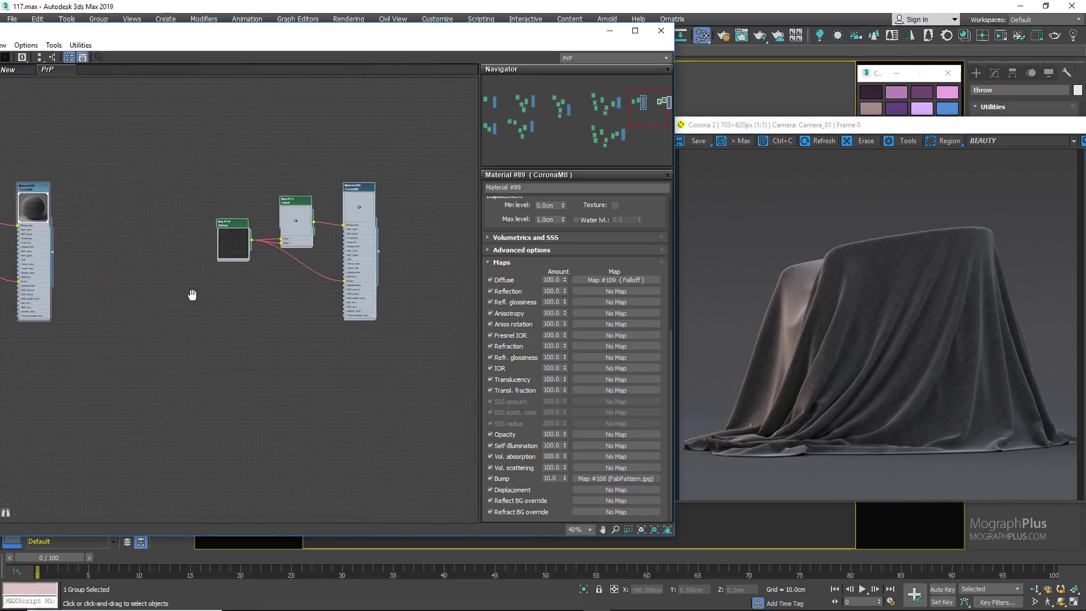
Step: Open the duplicated CoronaMtl's parameters and assign the material to the selected throw
scroll(254, 296, up, 5)
right_click(345, 161)
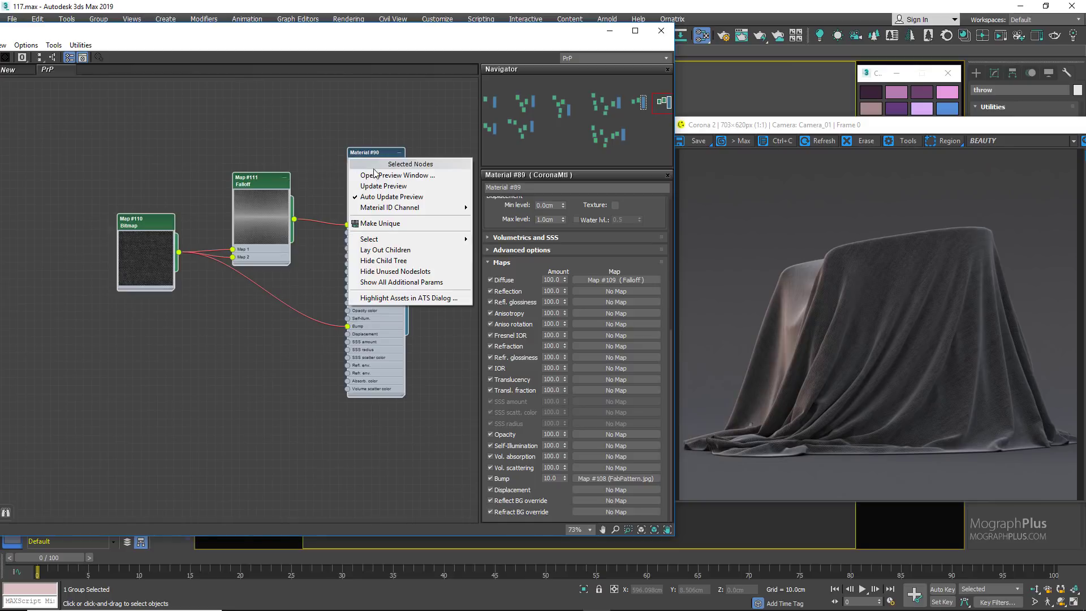
double_click(385, 152)
right_click(386, 156)
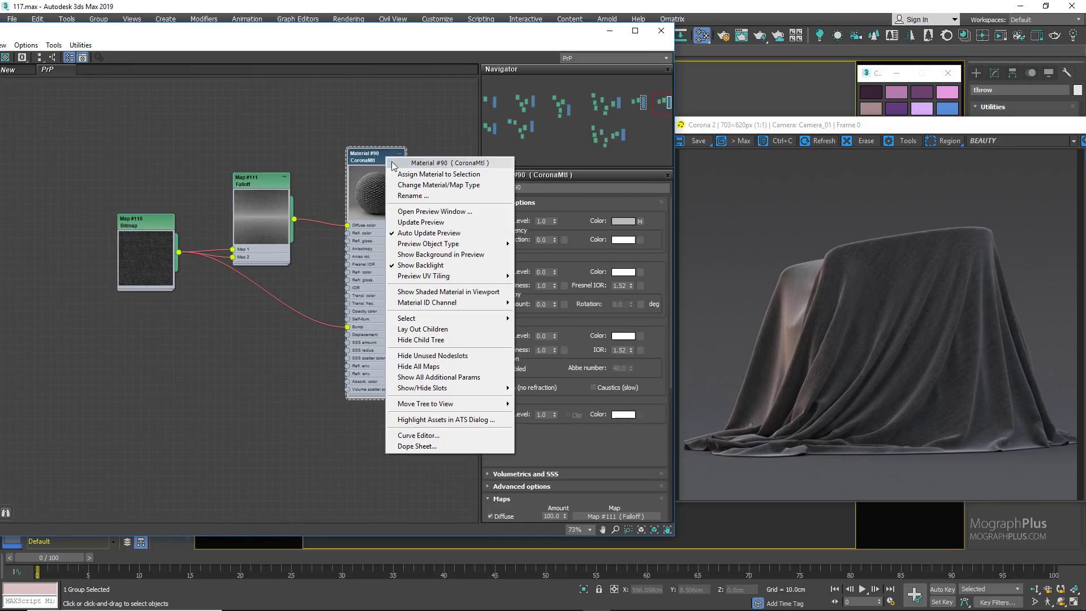
click(399, 172)
Step: Make room beside the duplicated bitmap, add a CoronaMix map, and connect the bitmap to its Top input
drag(167, 239, 117, 231)
right_click(153, 306)
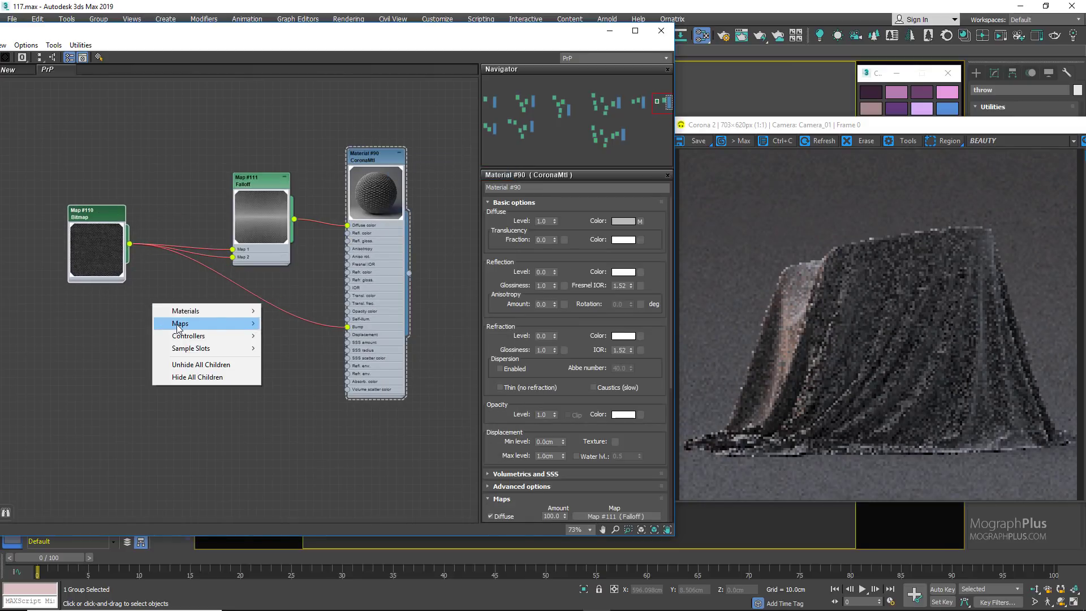
mouse_move(195, 326)
mouse_move(300, 336)
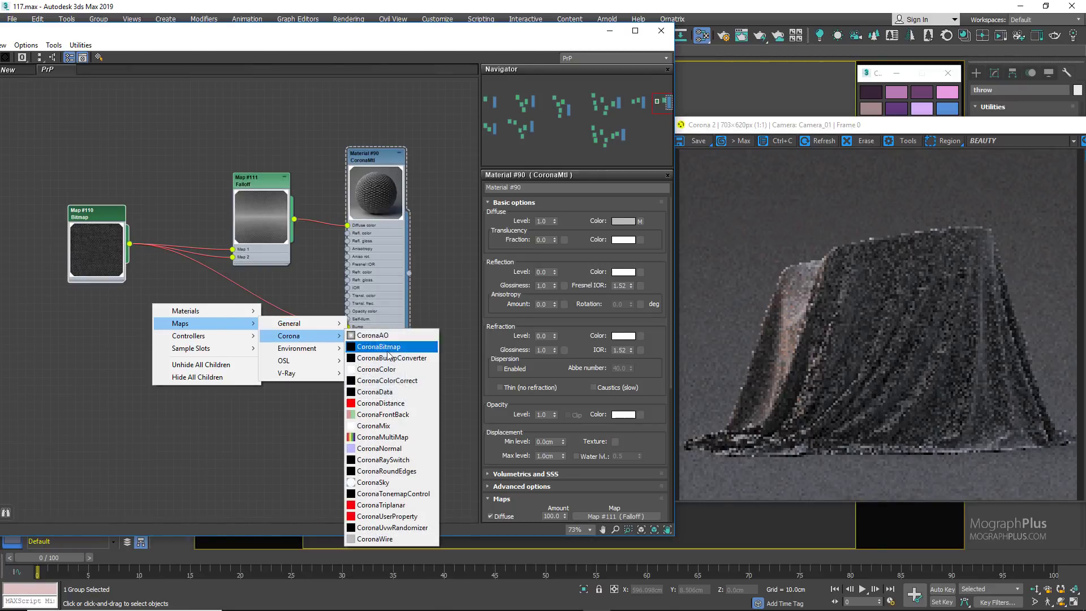
click(418, 426)
scroll(169, 286, up, 2)
drag(175, 328, 259, 317)
drag(127, 250, 192, 320)
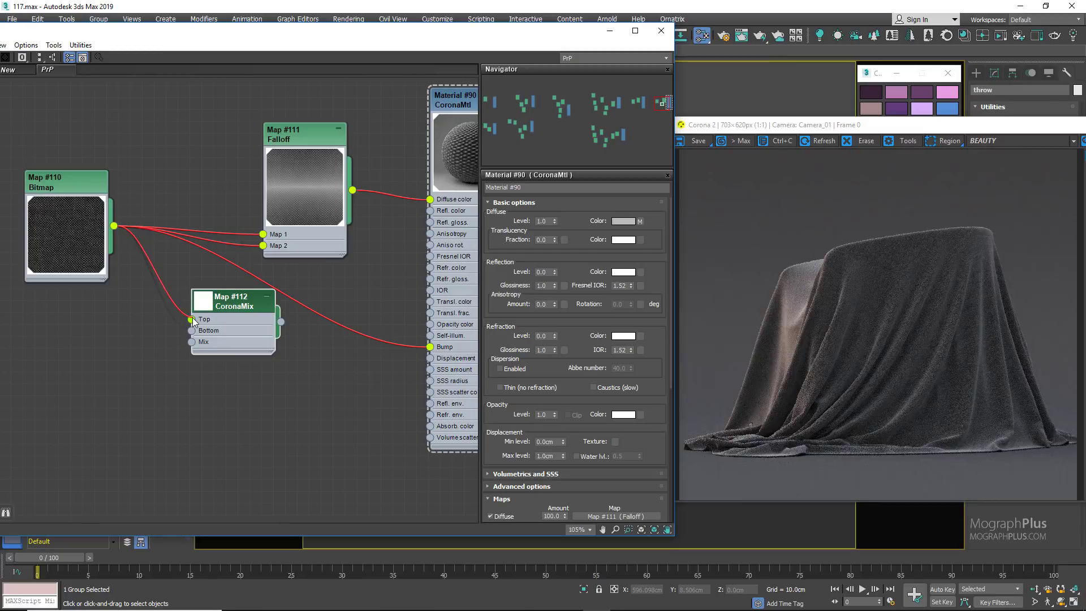
Step: Copy the dusty mauve clipboard swatch into the CoronaMix base layer color and set the Mix Operation to Exclusion
double_click(198, 309)
click(881, 108)
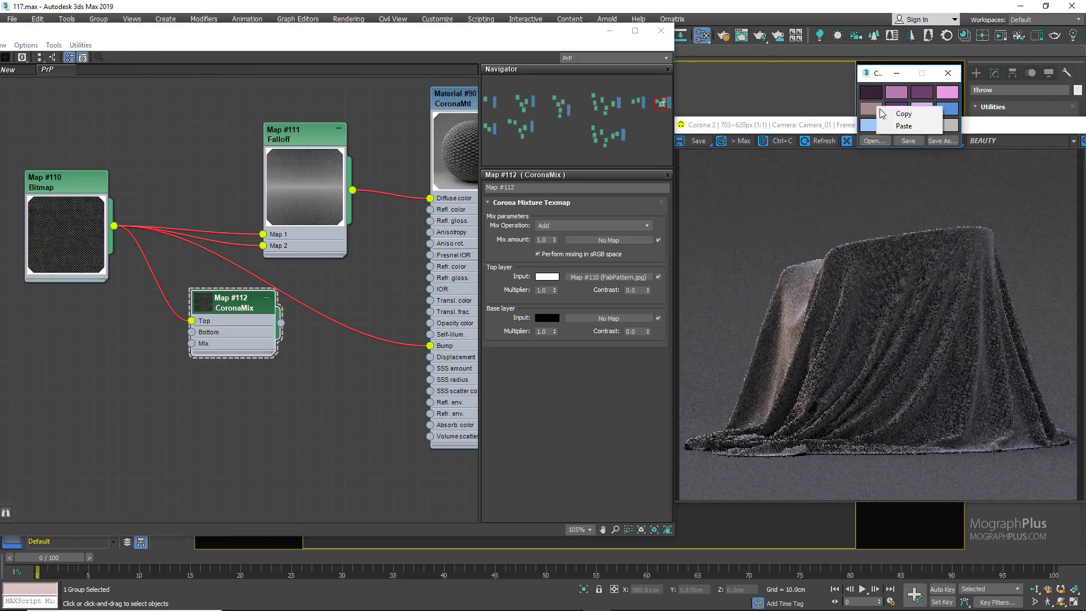
right_click(552, 319)
click(563, 337)
click(586, 225)
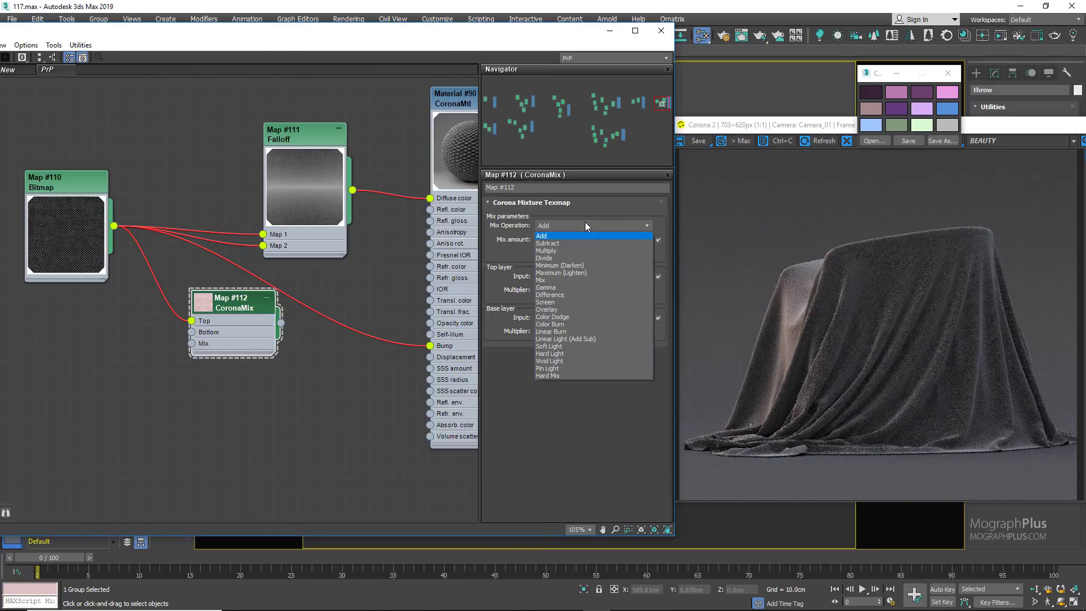
click(589, 383)
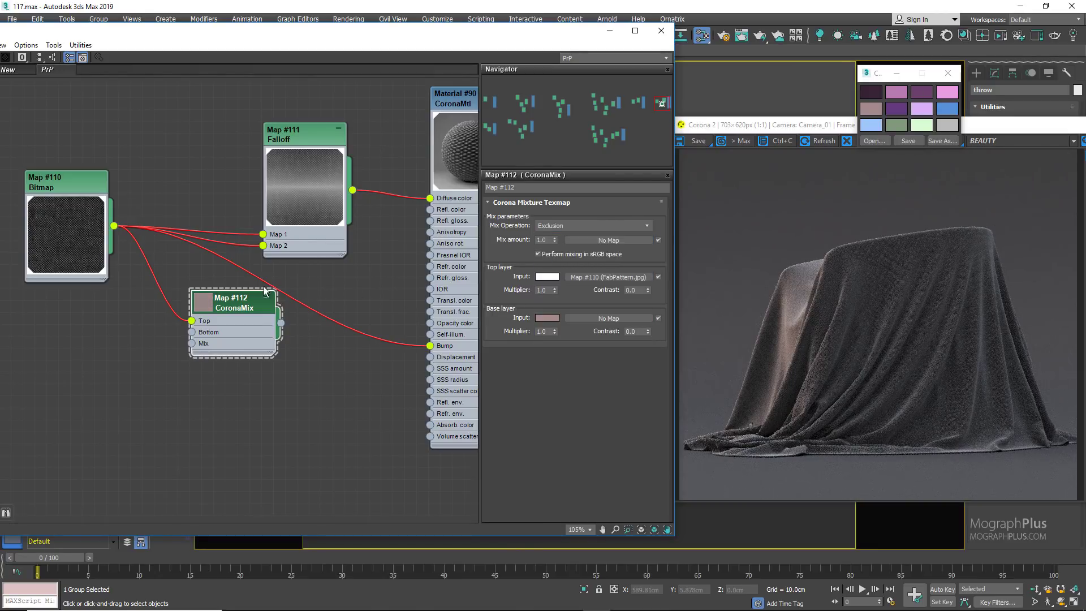
Step: Enlarge the CoronaMix preview, place the node between bitmap and Falloff, and connect it to the Falloff's Map 1 and Map 2
double_click(210, 309)
drag(208, 308, 160, 153)
drag(234, 209, 263, 245)
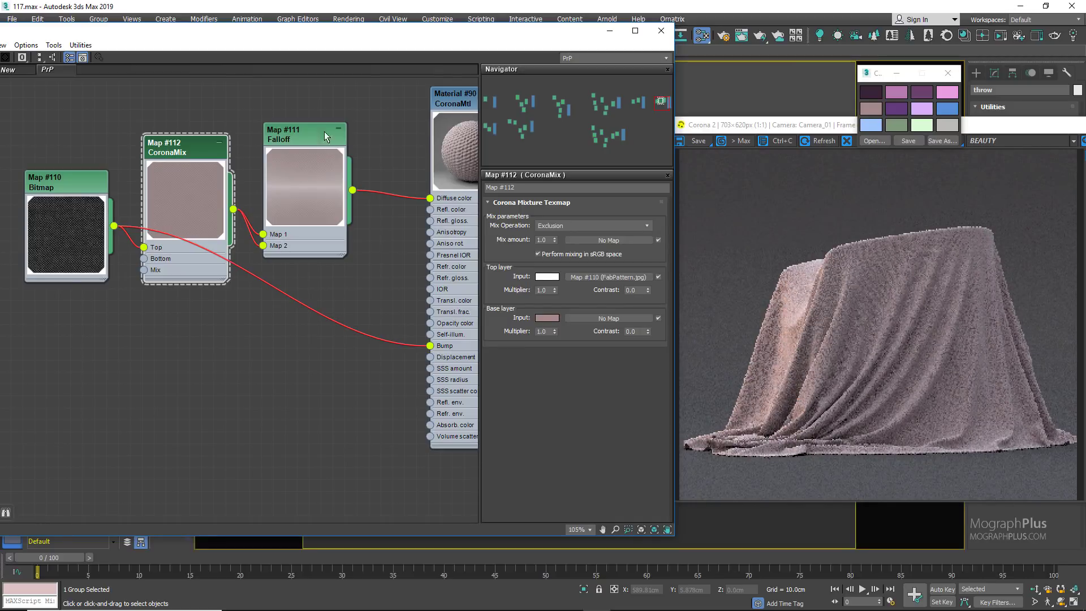
Step: Shift the duplicated Falloff node slightly away from the CoronaMix and set its side (white) map amount to 40
middle_drag(316, 96, 290, 114)
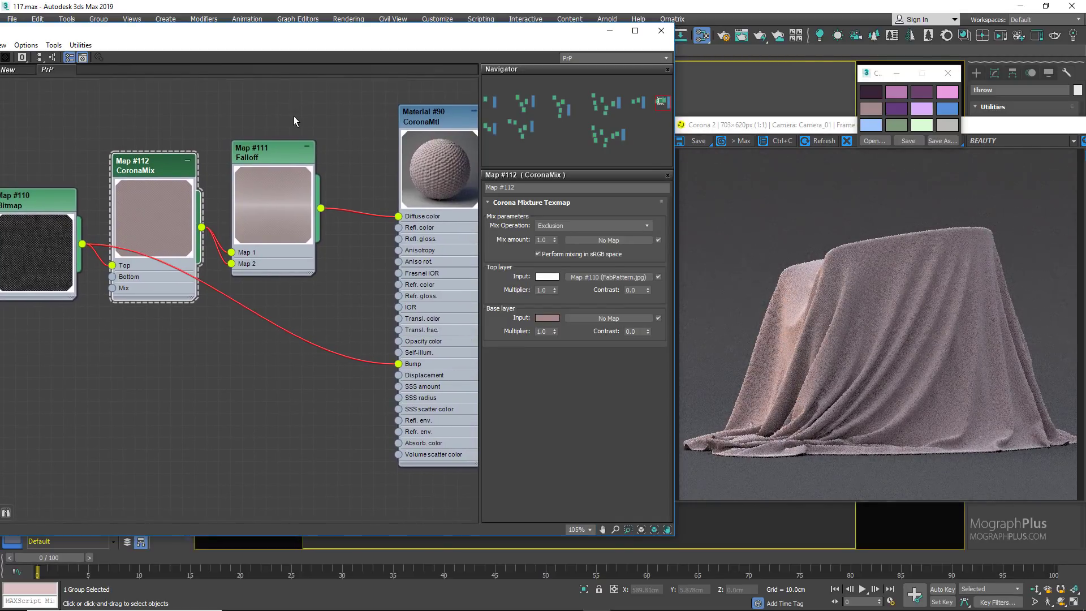
drag(286, 148, 298, 150)
double_click(298, 152)
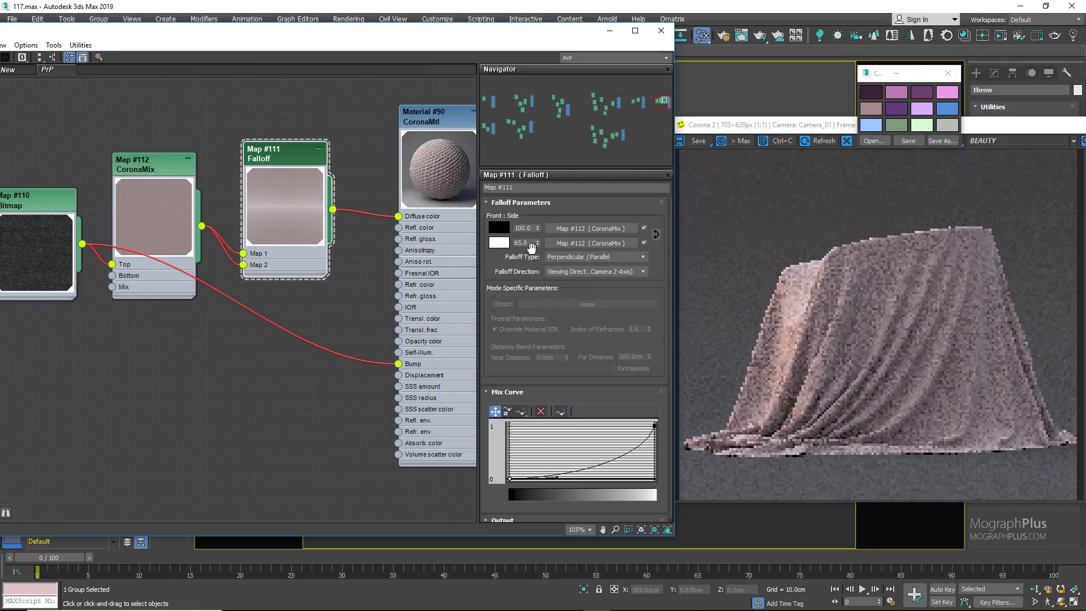
double_click(525, 243)
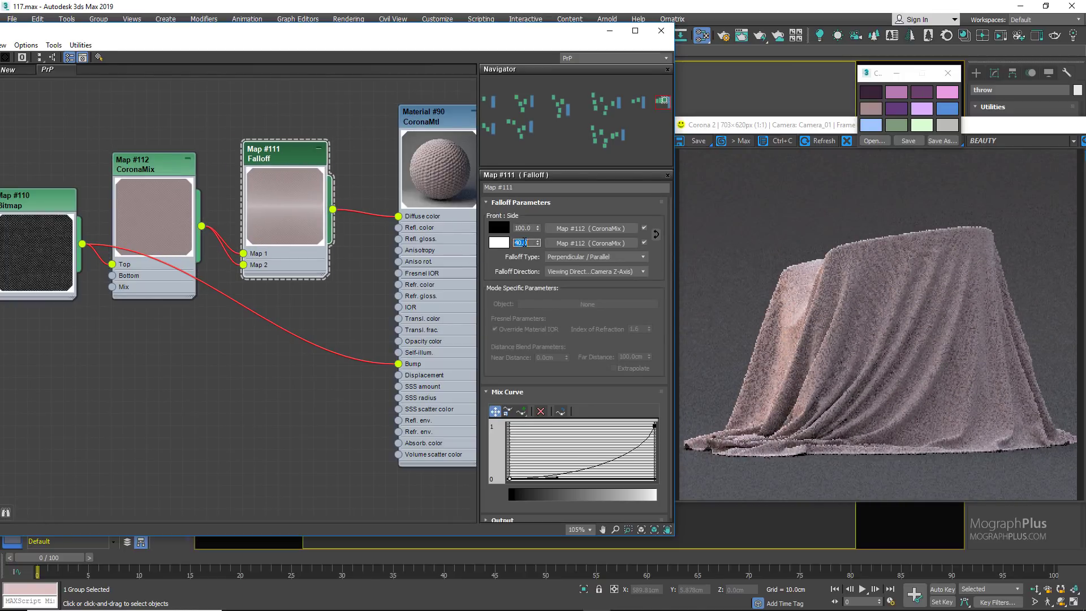
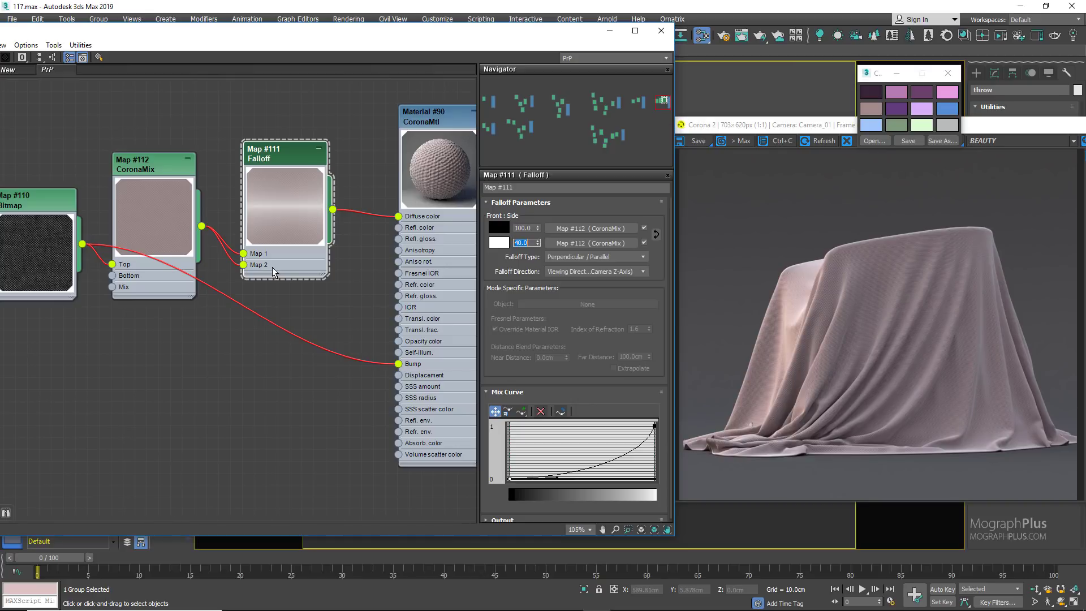
Step: Switch to Photos and examine the silk and satin reference images for how highlights fall across the folds
scroll(273, 346, down, 8)
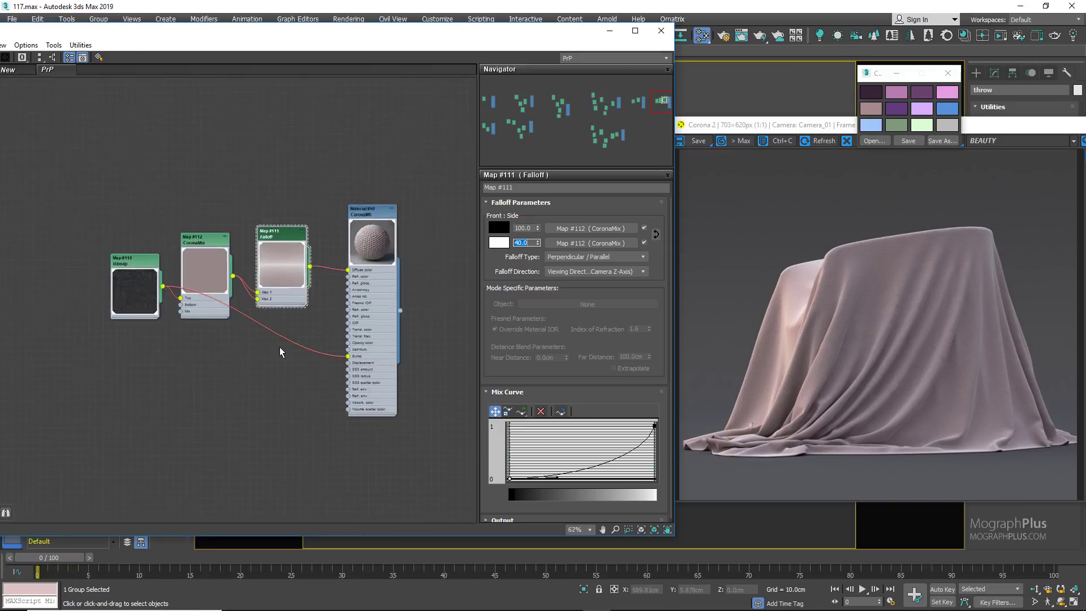
middle_drag(274, 358, 71, 335)
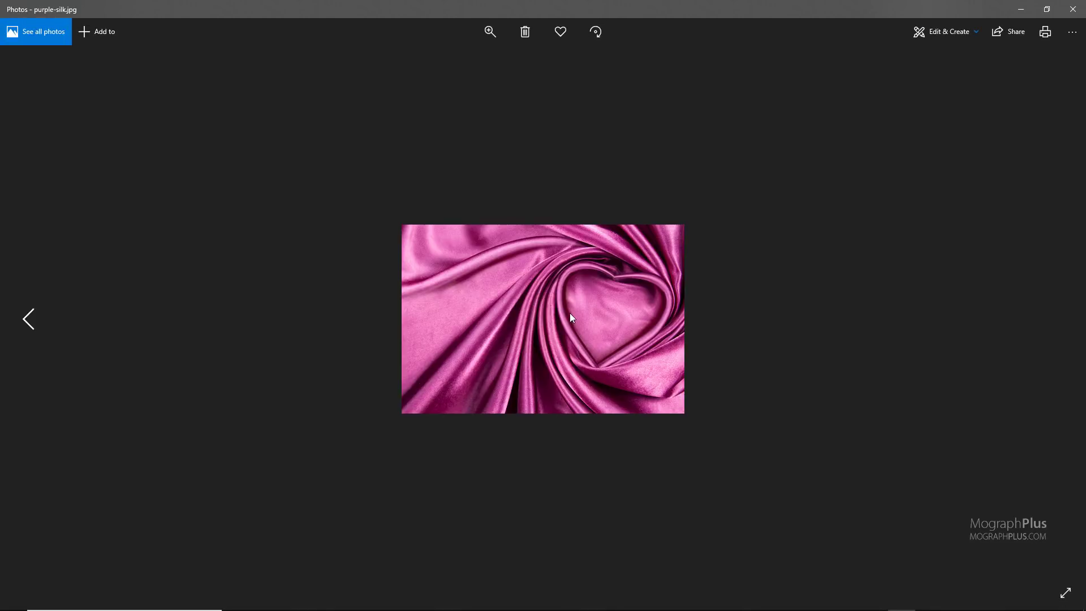
key(Left)
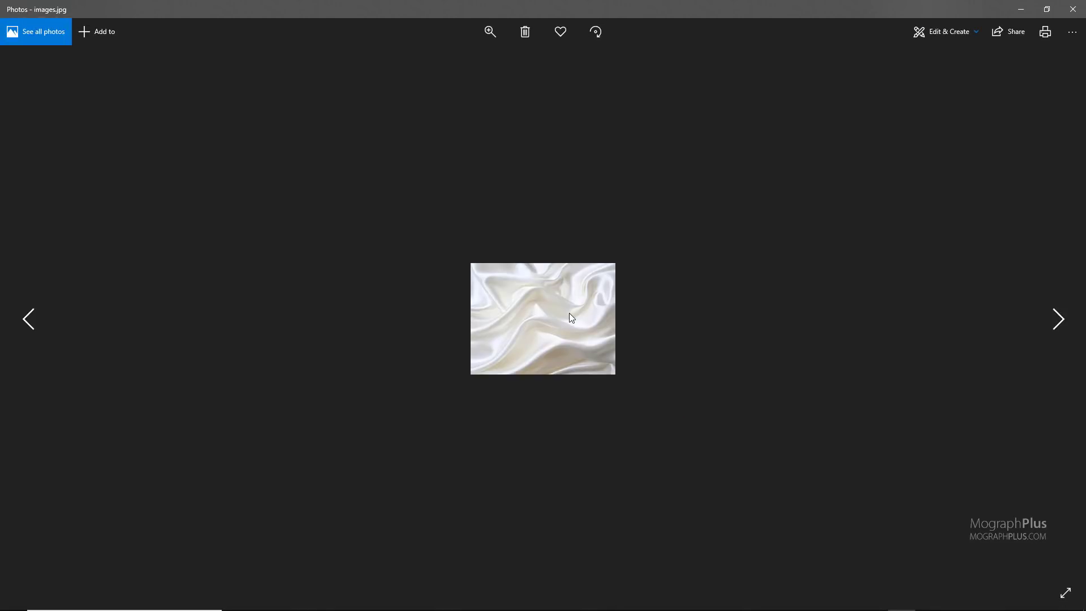
key(Left)
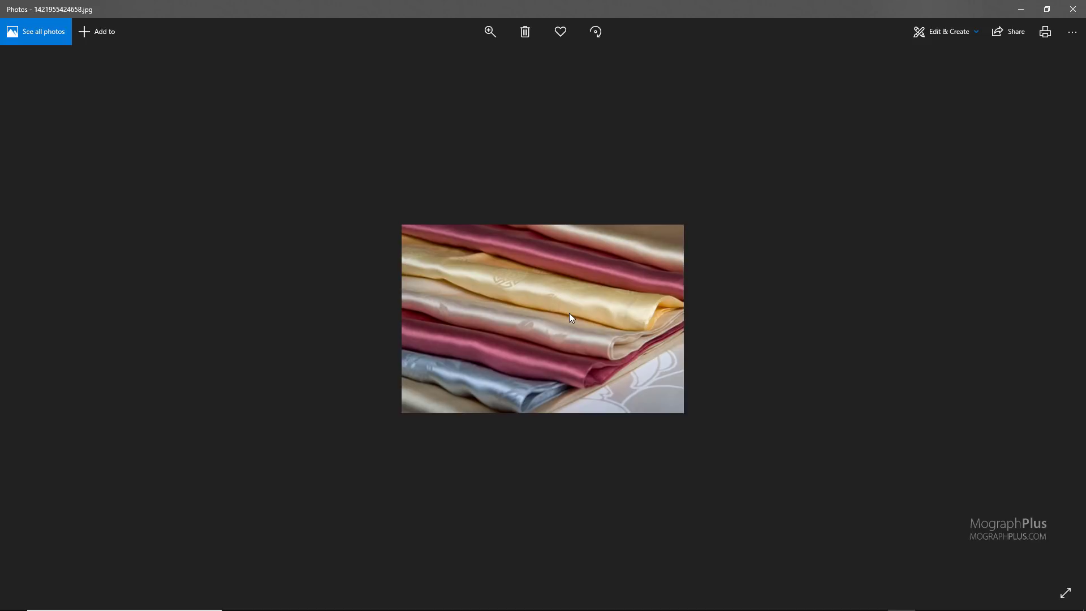
key(Right)
key(Right)
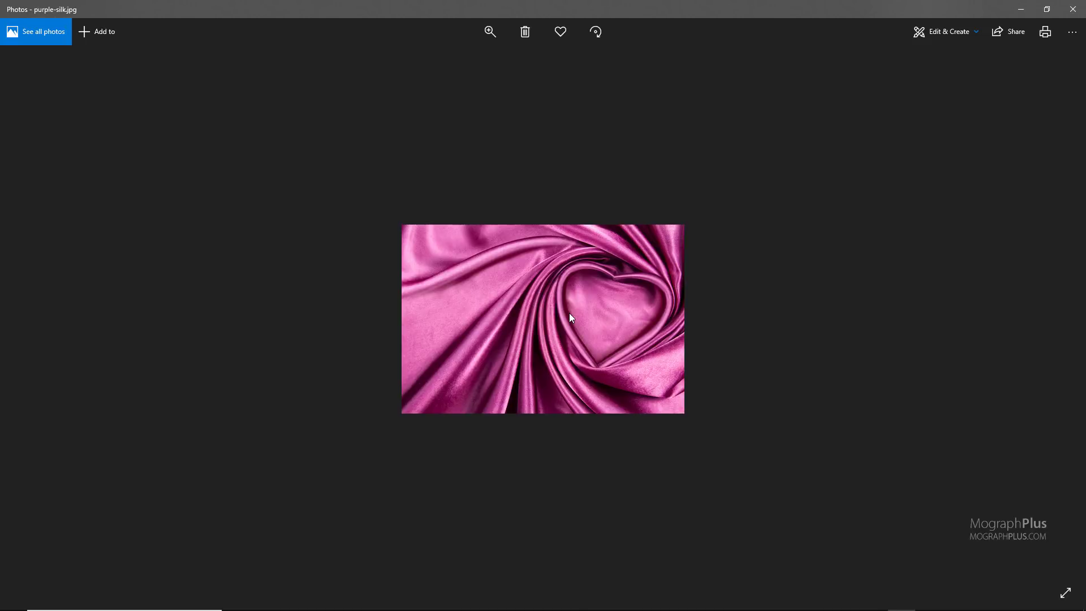
click(1074, 9)
Step: Add a new CoronaMtl in empty space beside the existing materials, enlarge its preview and open its parameters
drag(521, 34, 632, 37)
scroll(335, 264, up, 1)
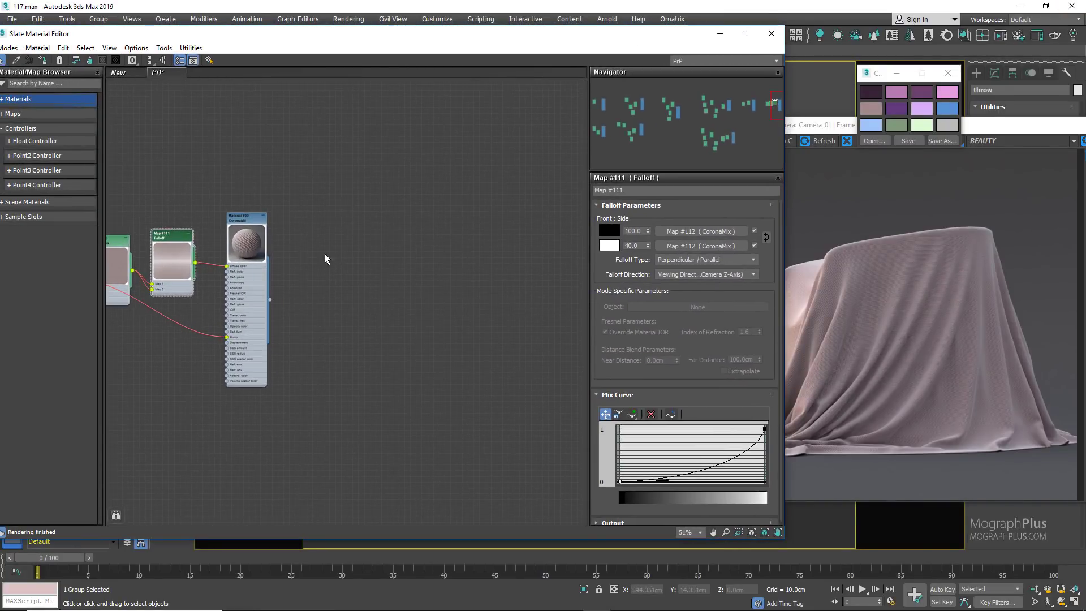
middle_drag(411, 219, 288, 223)
right_click(416, 222)
mouse_move(447, 228)
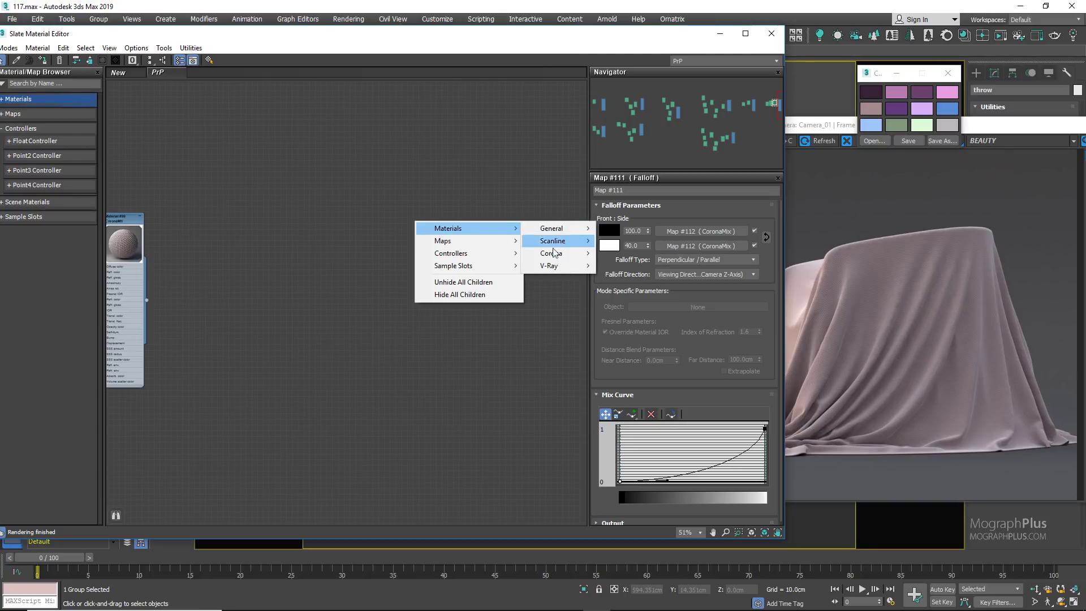
mouse_move(552, 252)
click(622, 286)
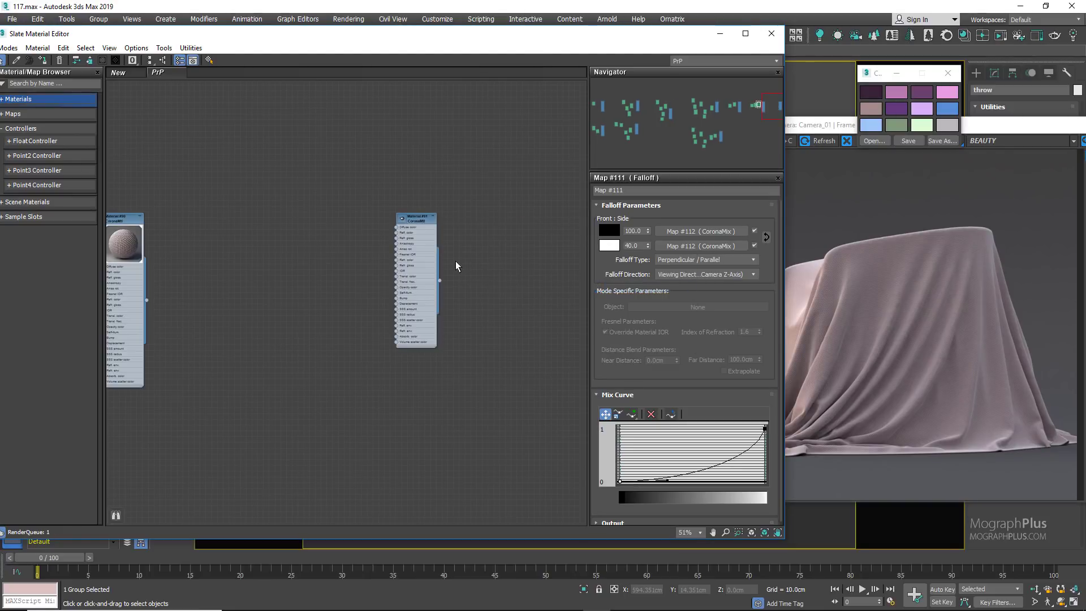
double_click(399, 219)
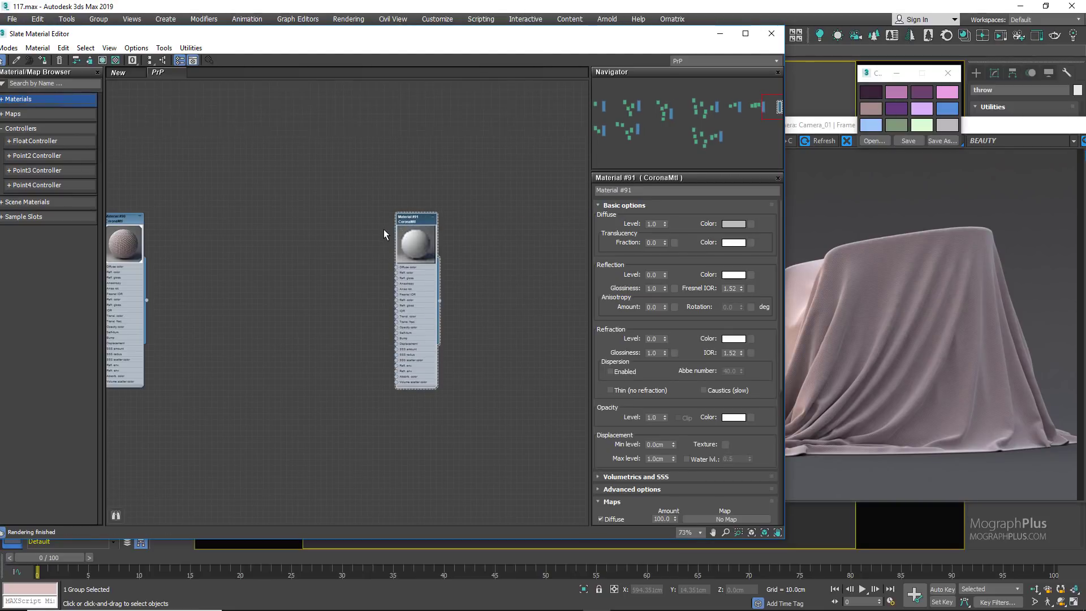
Step: Move the new CoronaMtl aside to make room for maps and assign it to the selected throw
scroll(384, 229, up, 3)
drag(430, 218, 493, 212)
right_click(480, 213)
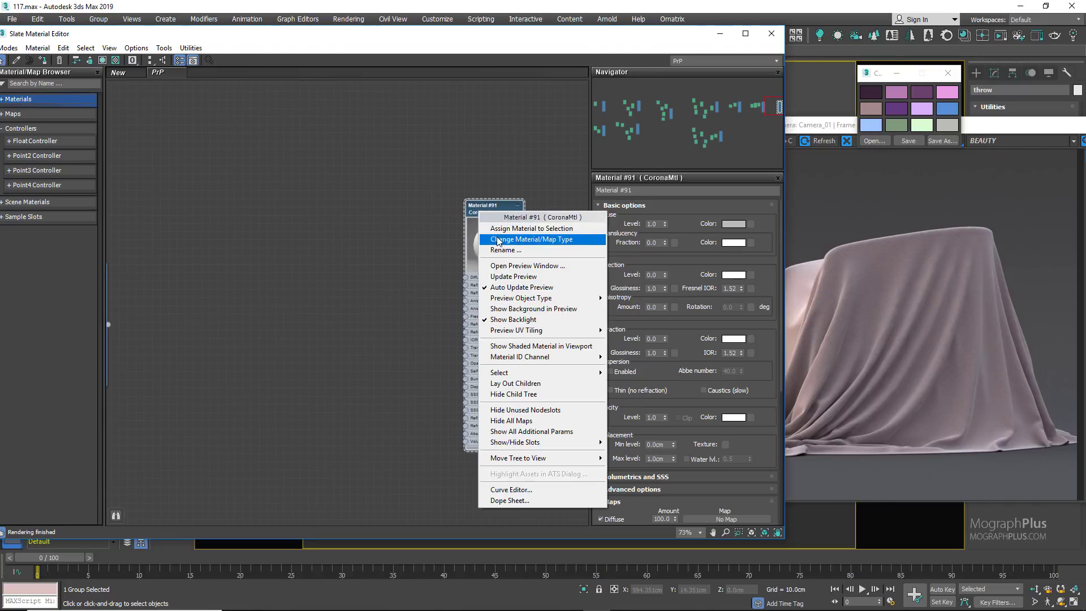
click(531, 228)
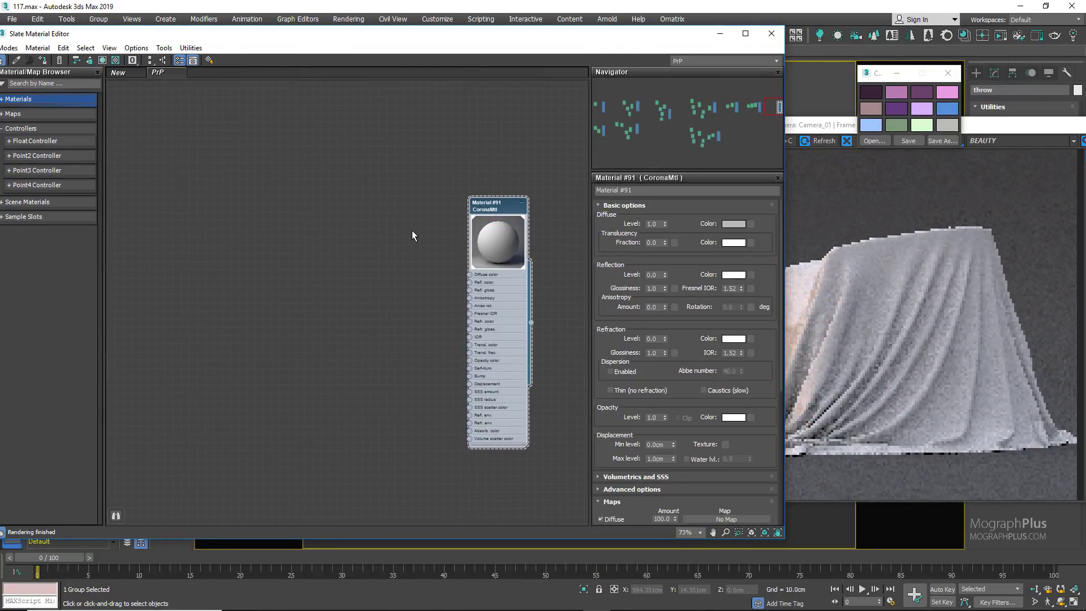
Step: Add a Falloff map ahead of the new CoronaMtl, enlarge its preview and move it closer to the material
right_click(174, 221)
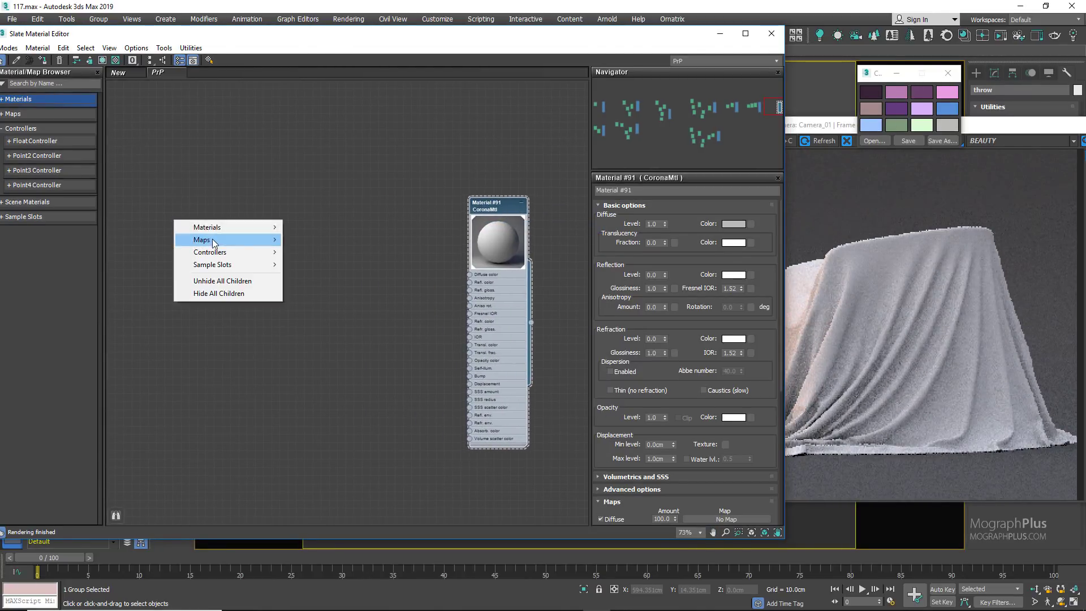
mouse_move(215, 240)
mouse_move(342, 243)
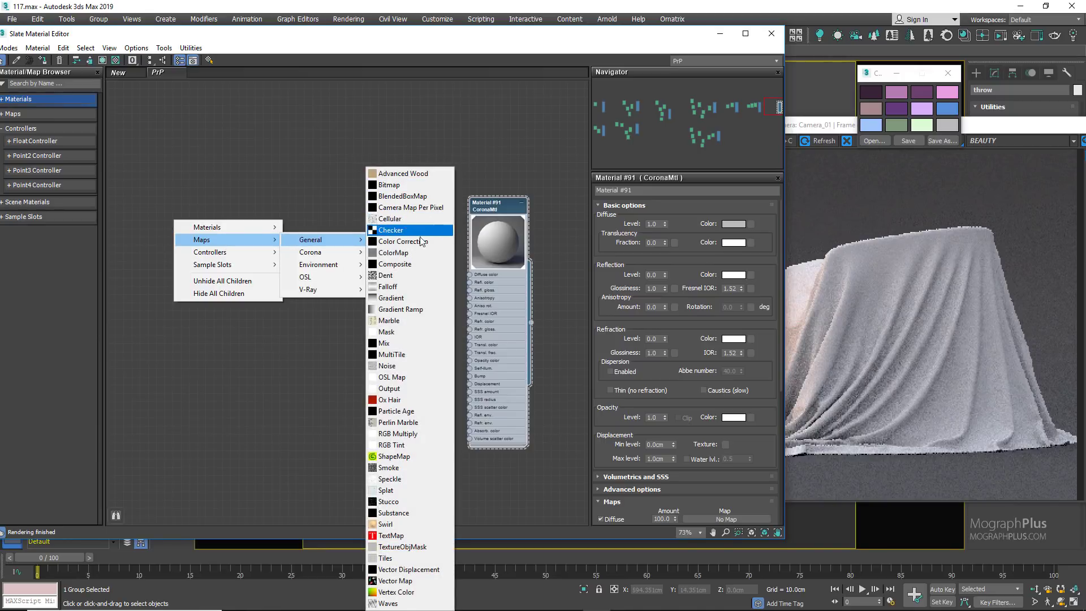
click(412, 289)
double_click(148, 223)
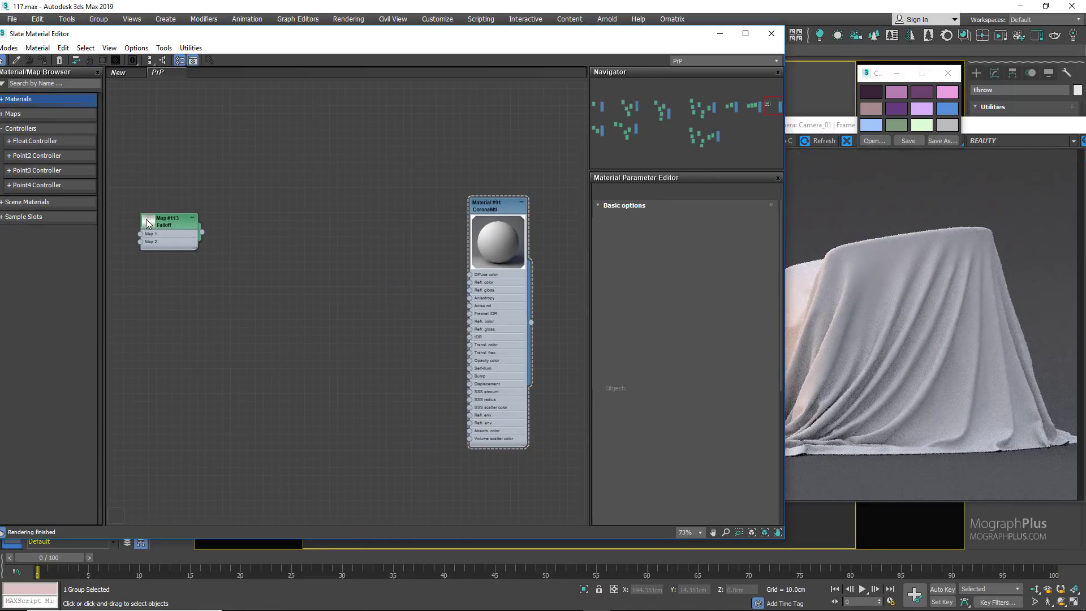
drag(177, 226, 241, 246)
scroll(255, 294, up, 1)
Step: Connect the new Falloff map to the CoronaMtl's Diffuse color and bring the two nodes closer together
drag(268, 276, 500, 273)
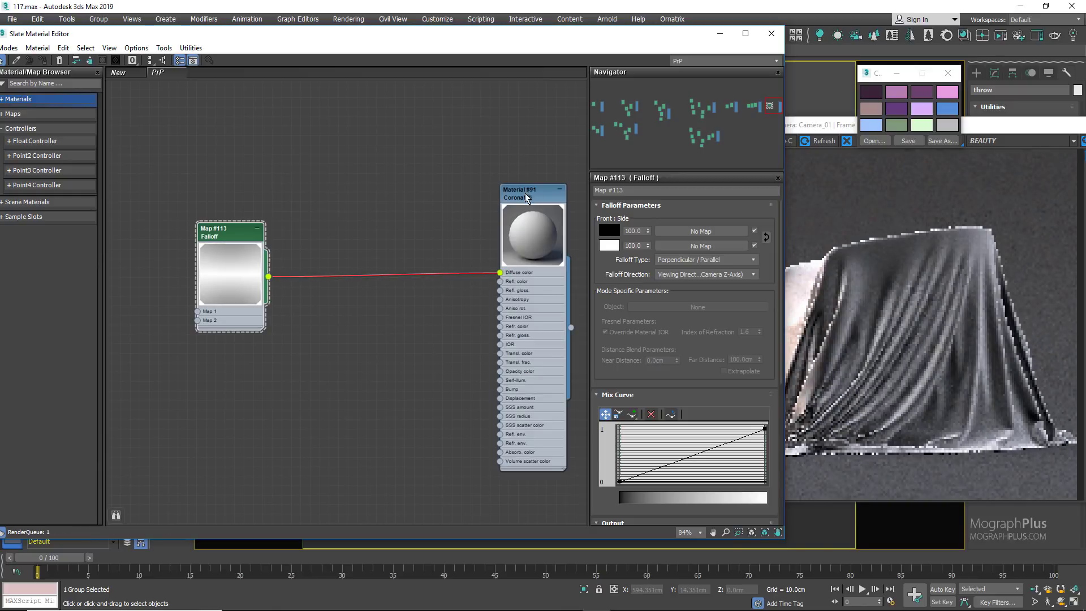
drag(526, 197, 478, 197)
scroll(254, 281, up, 1)
click(229, 231)
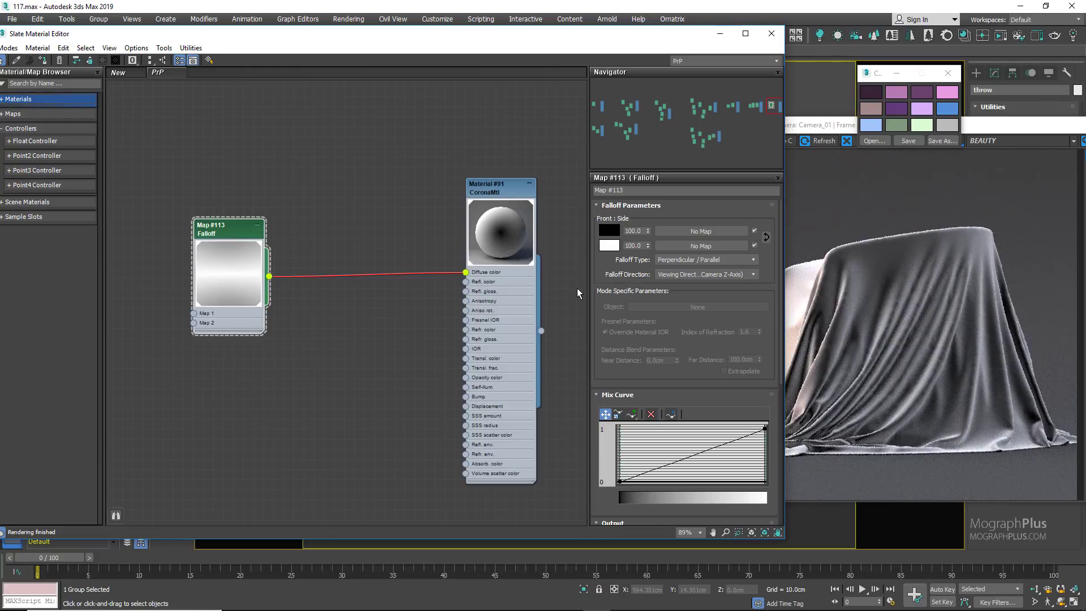
Step: Lower the end point of the Falloff's Mix Curve to about 0.2 and add two points along its first half
drag(603, 44, 552, 45)
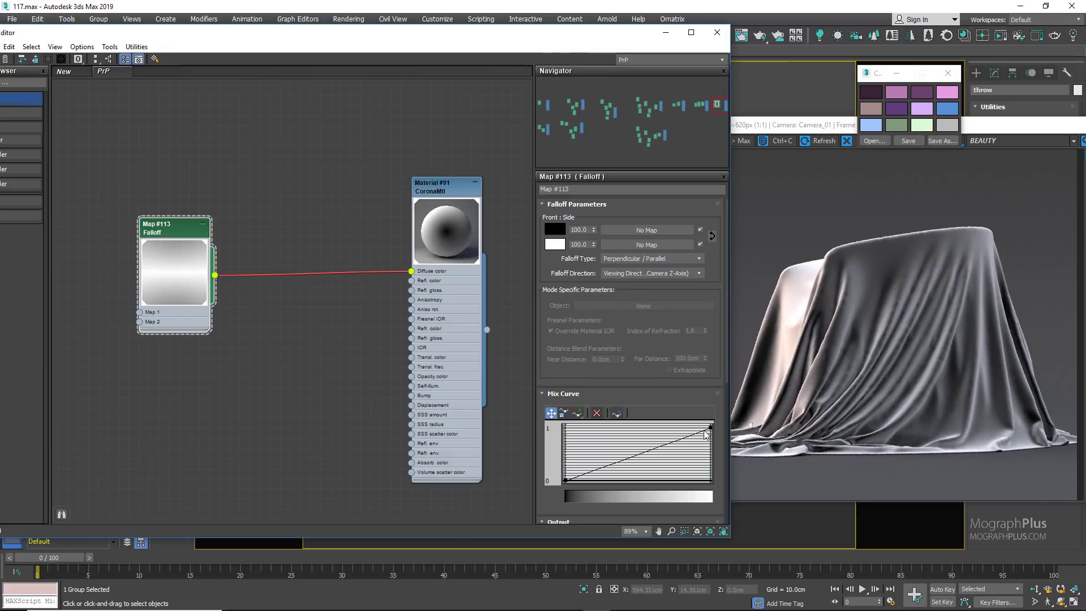
drag(710, 427, 711, 468)
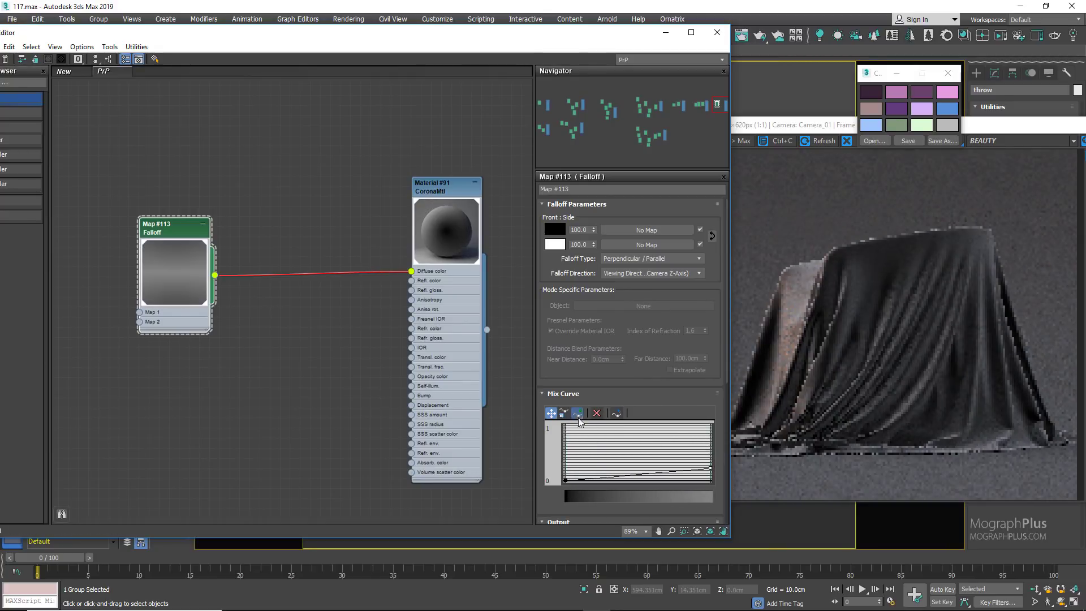
click(578, 412)
click(593, 478)
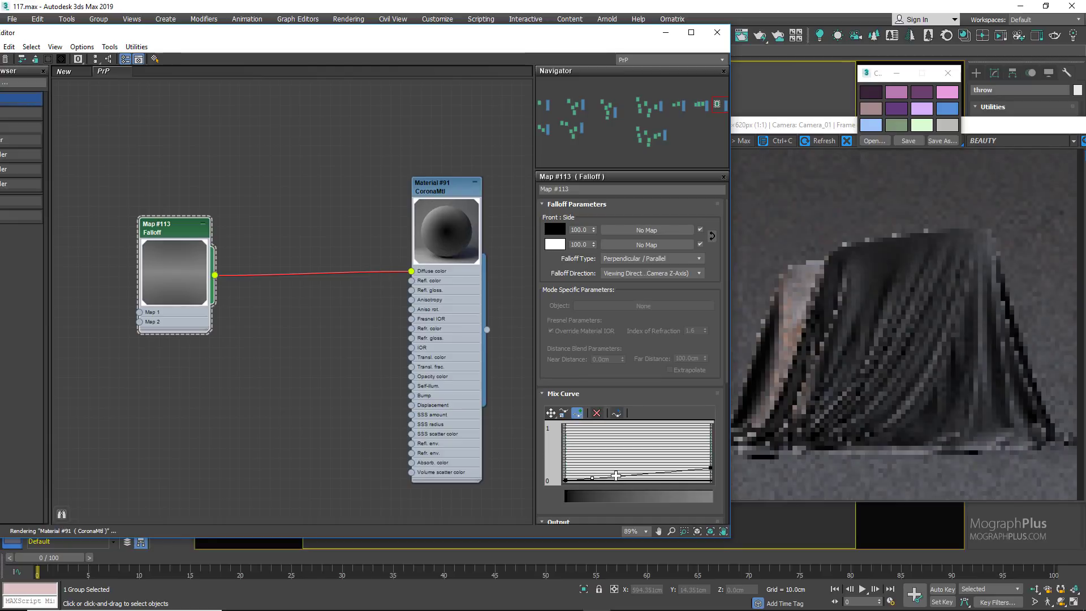
click(622, 476)
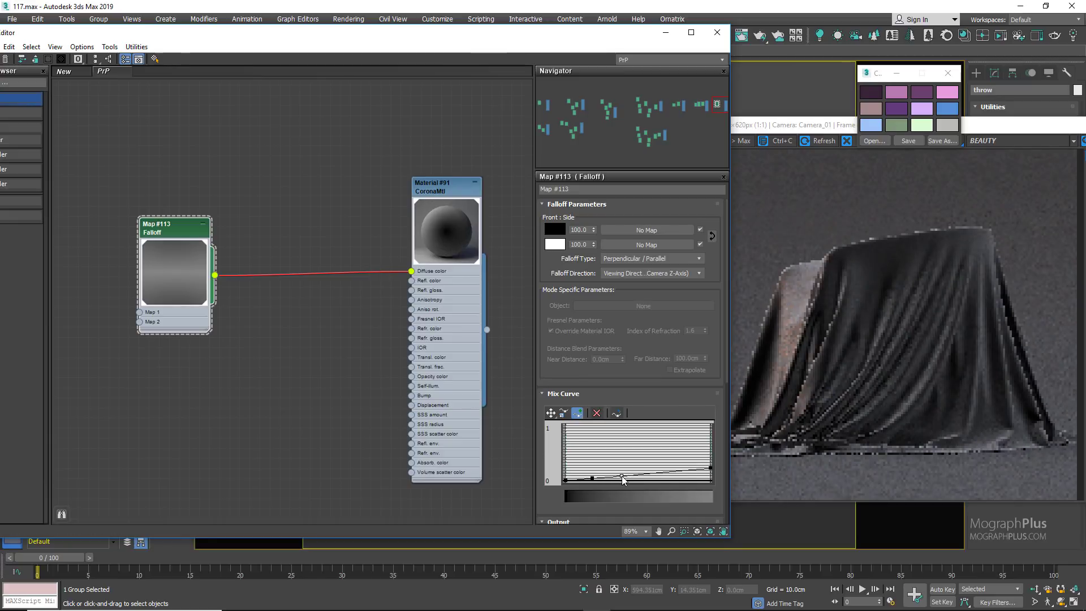
Step: Shape an early peak in the Mix Curve by raising the first added point to 1 and lifting the following point to about 0.35
click(551, 413)
drag(593, 479, 597, 429)
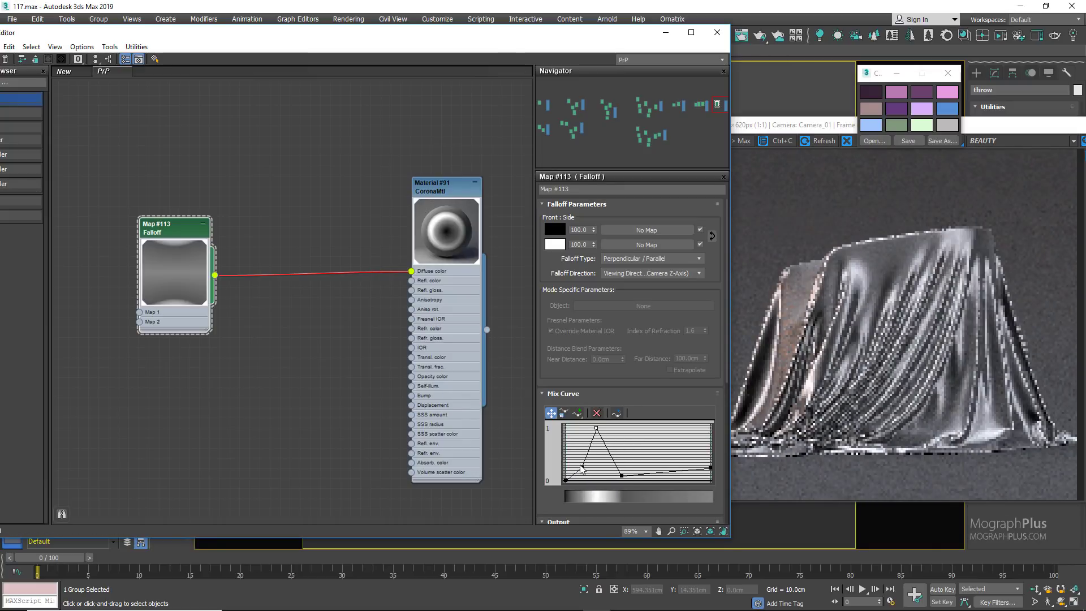
drag(621, 475, 622, 463)
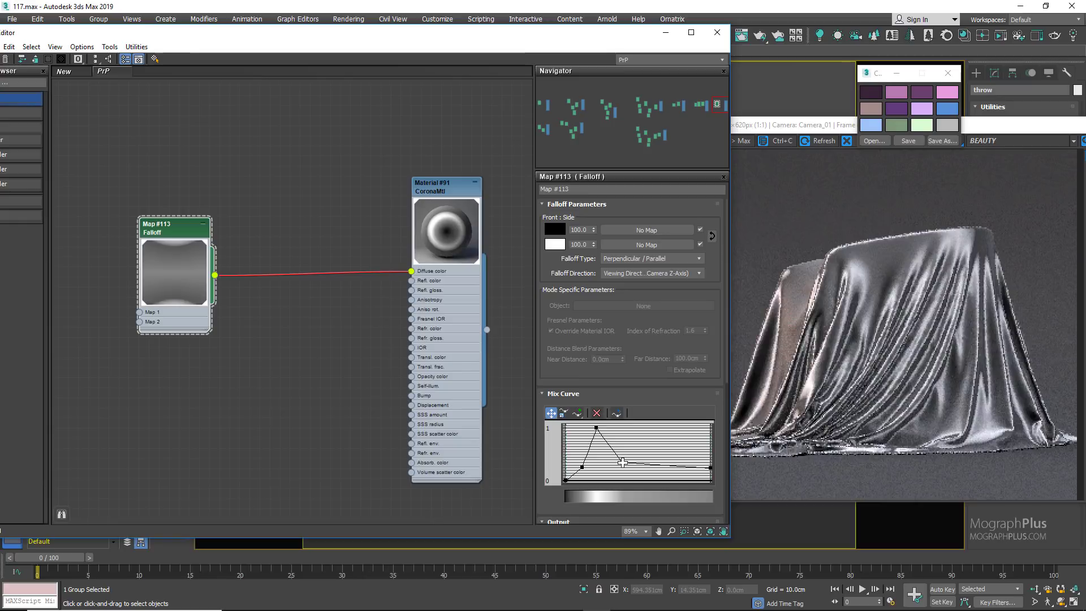
Step: Convert the Mix Curve point before the peak to Bezier-Smooth and tilt its handle upward toward the peak
click(582, 468)
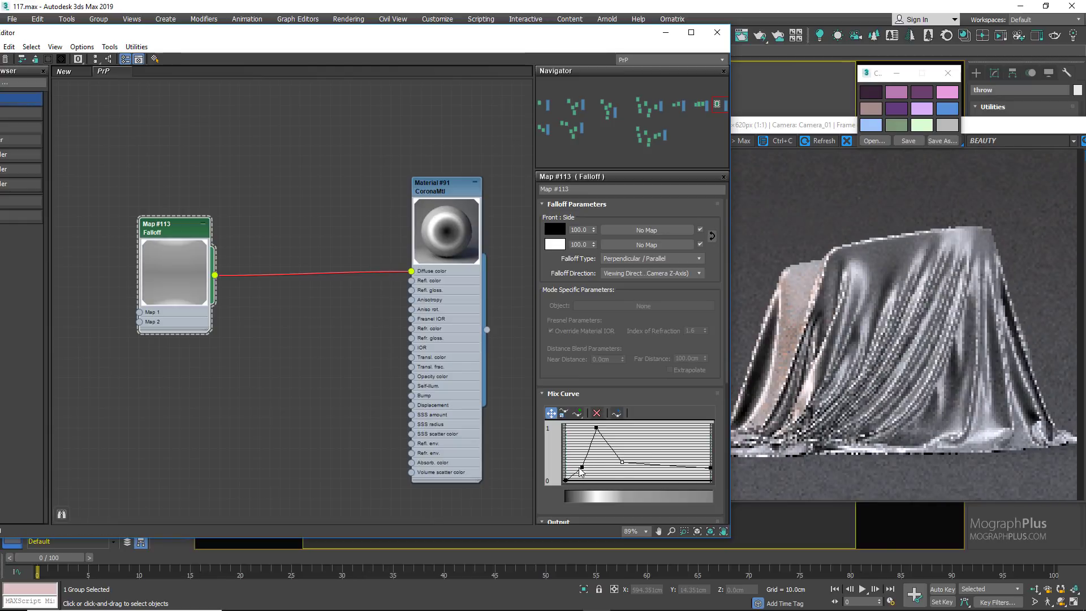
right_click(583, 469)
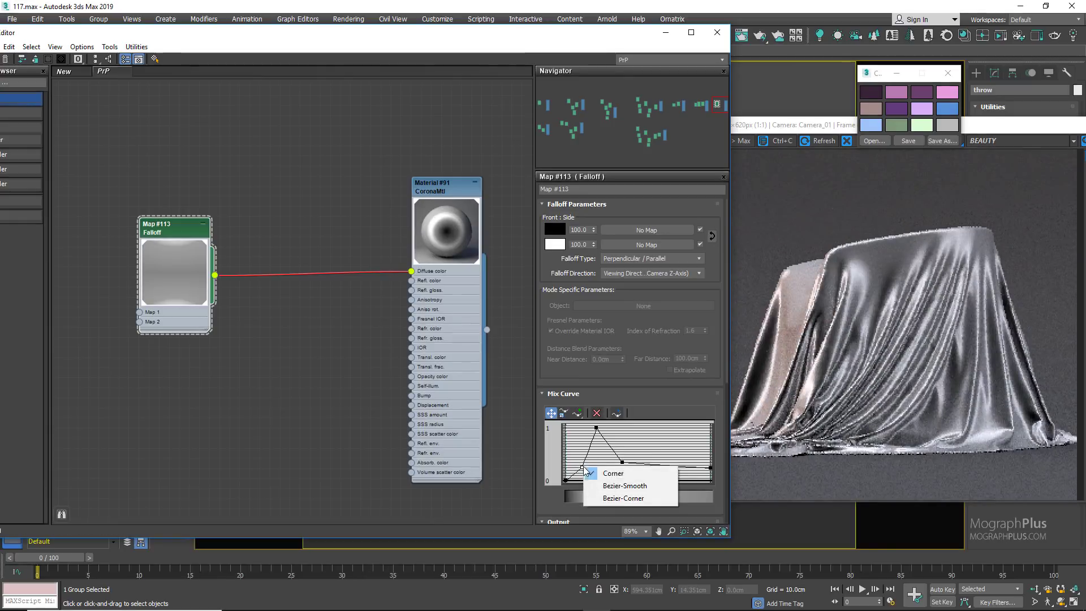
click(610, 486)
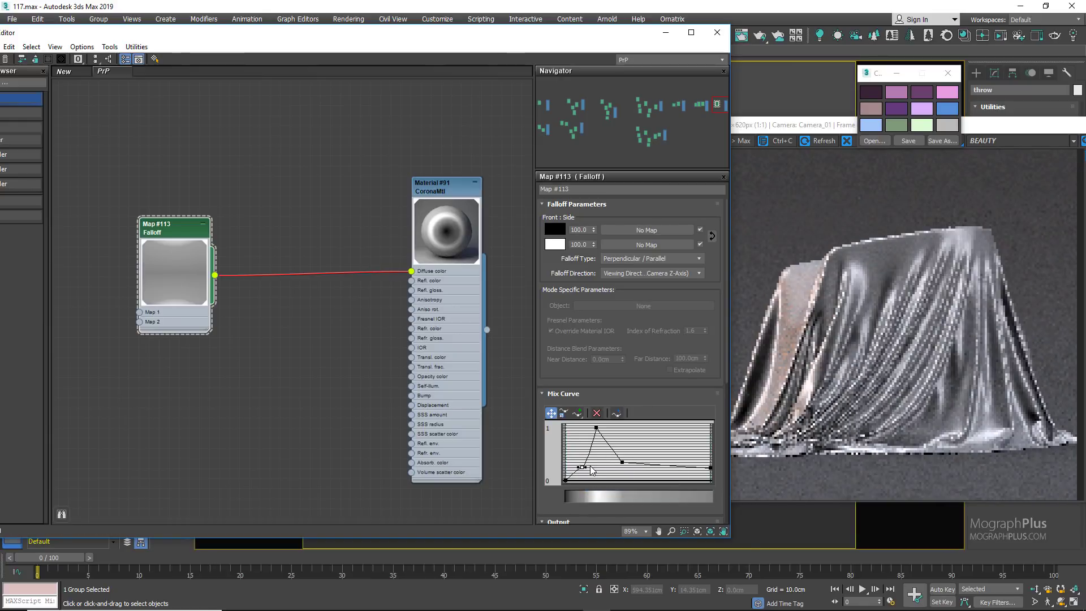
drag(584, 468, 590, 463)
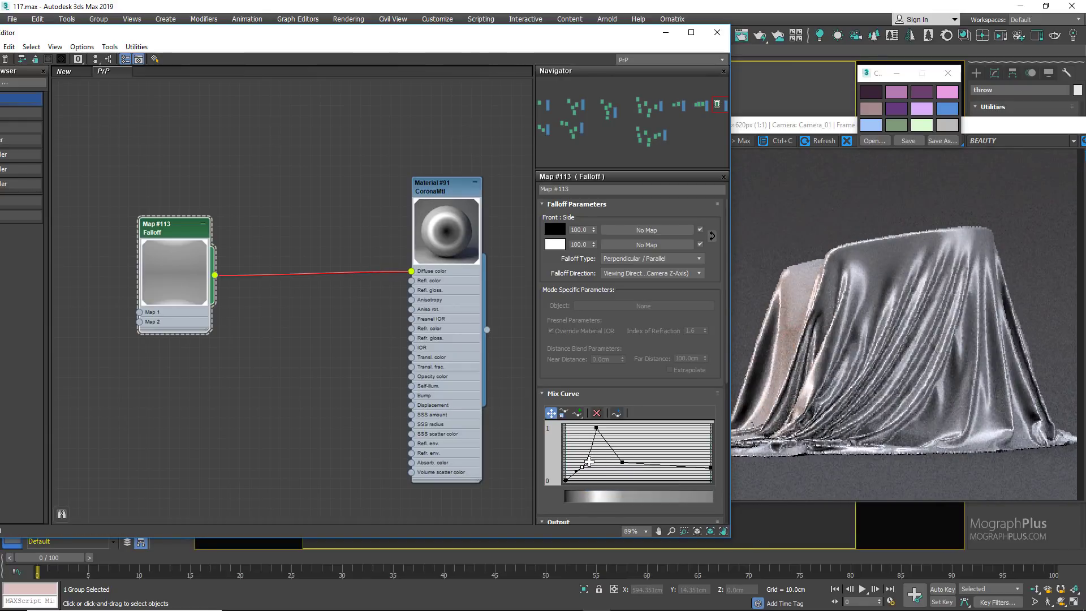
Step: Convert the Mix Curve's peak point and the point just after it to Bezier-Smooth
right_click(597, 428)
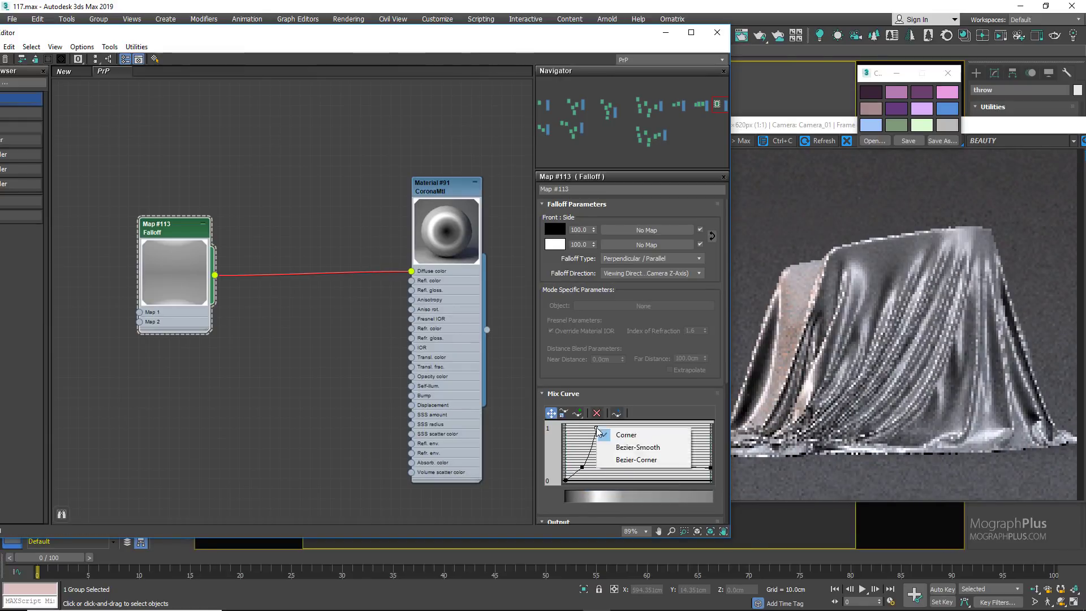
click(616, 455)
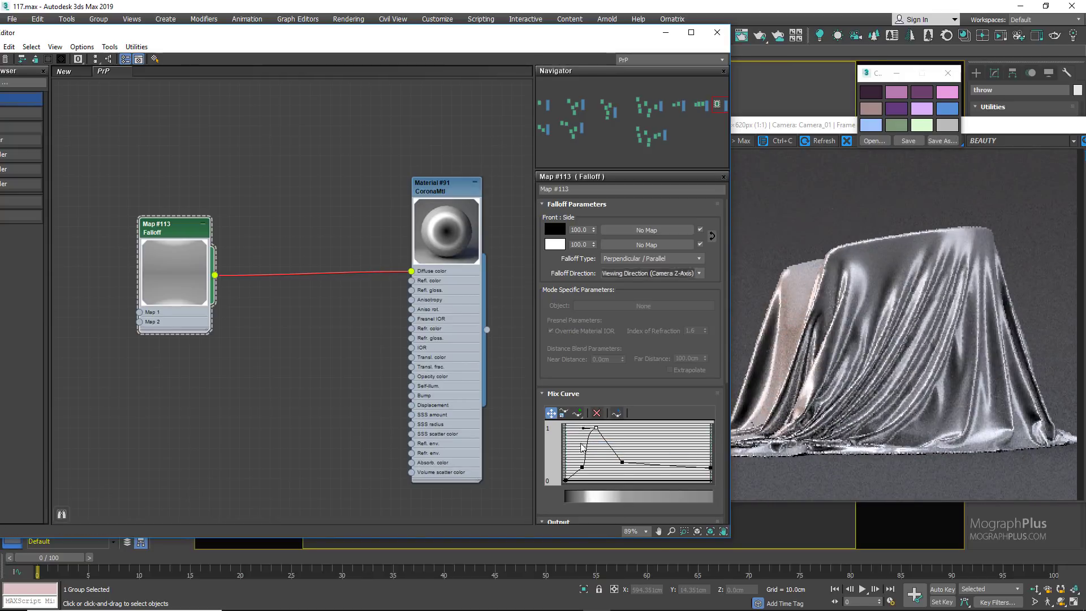
click(643, 453)
click(623, 463)
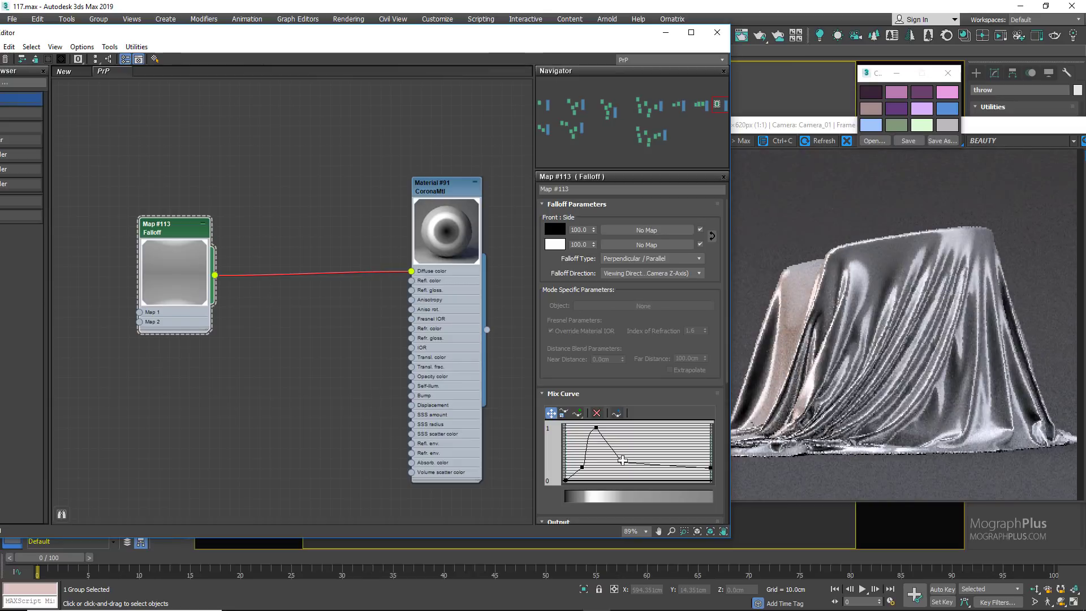
right_click(623, 463)
click(626, 478)
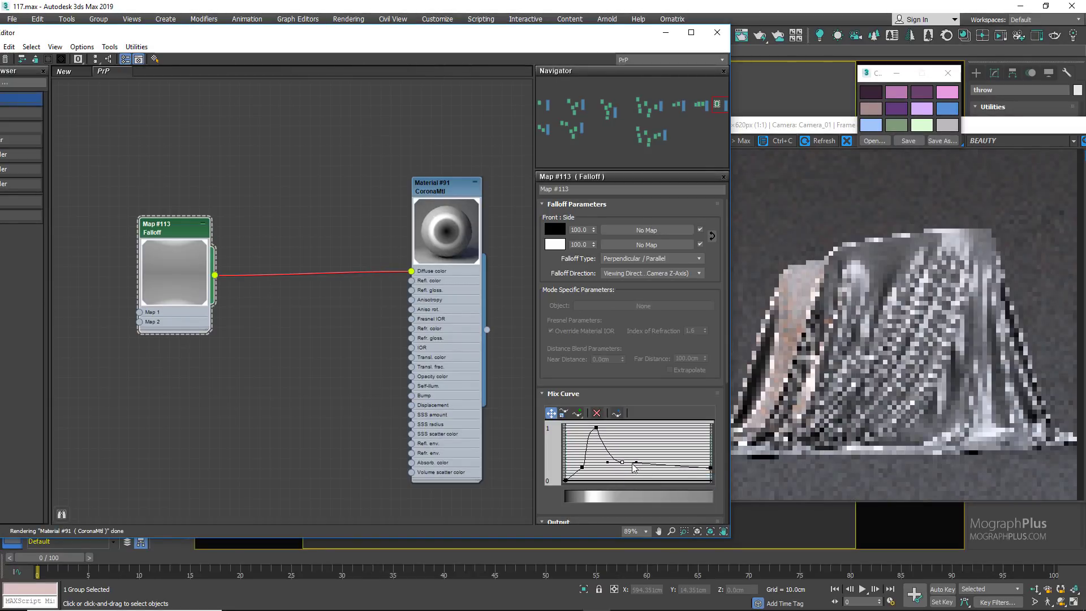
Step: Round the Mix Curve's peak by switching it to Bezier-Corner and back to Bezier-Smooth, and raise the curve's start point slightly
click(595, 428)
right_click(595, 428)
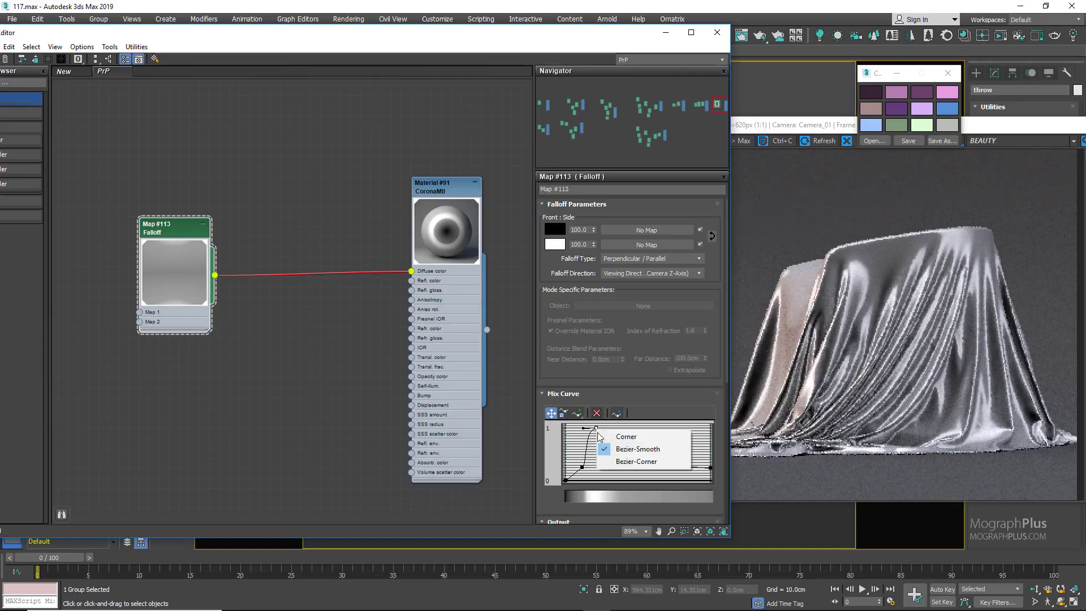
click(601, 445)
right_click(596, 428)
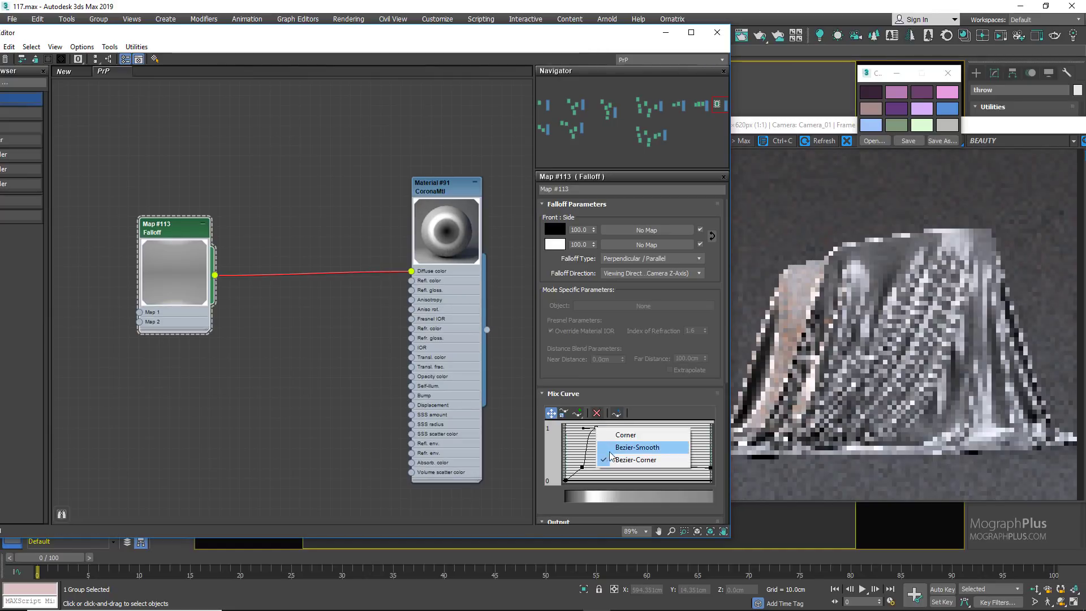
click(601, 455)
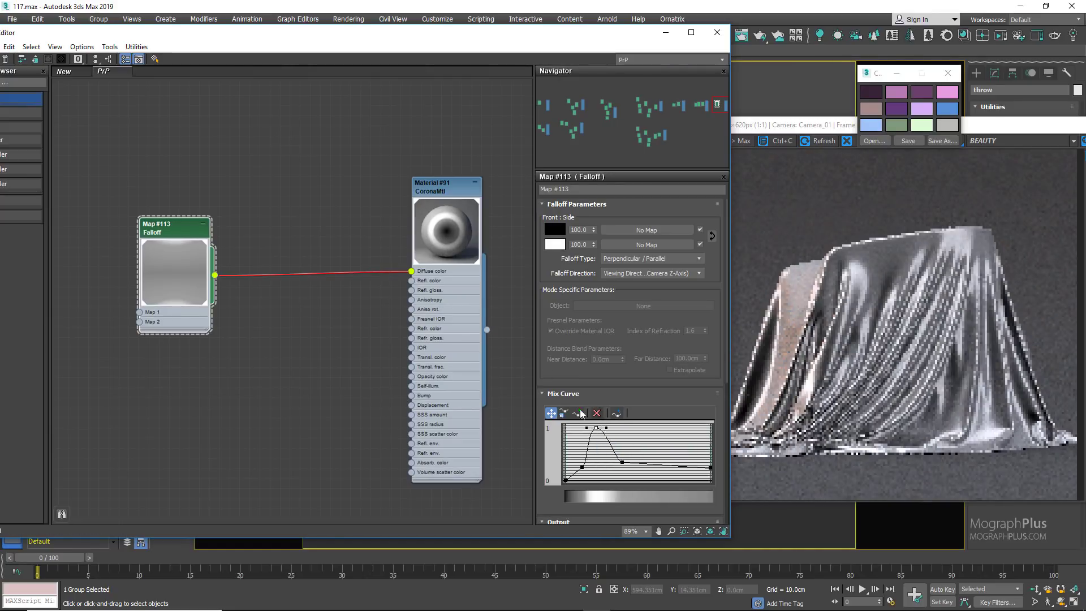
drag(484, 34, 663, 40)
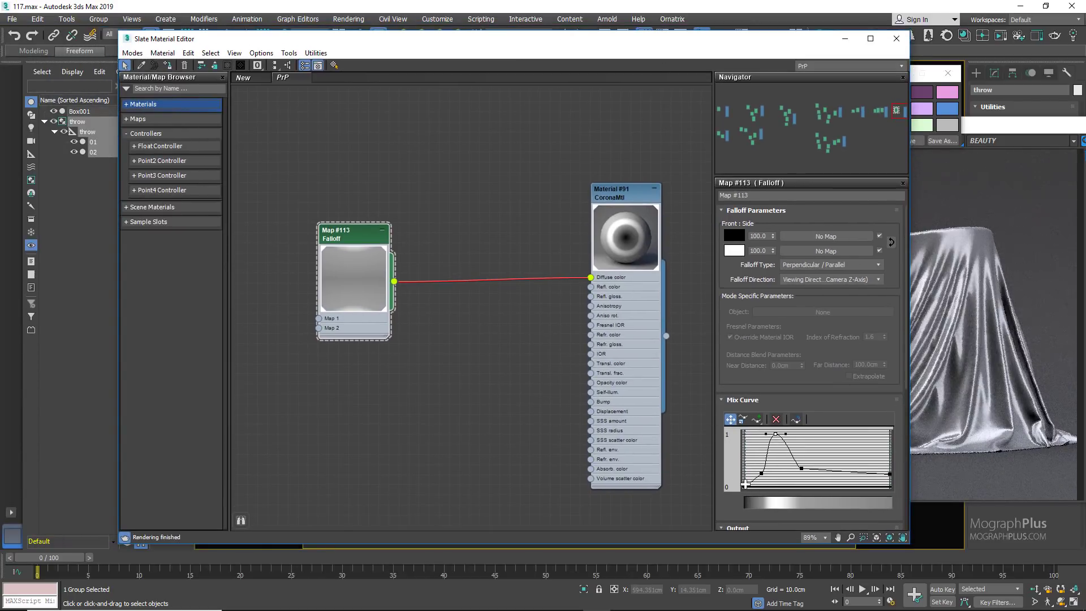
drag(746, 484, 745, 480)
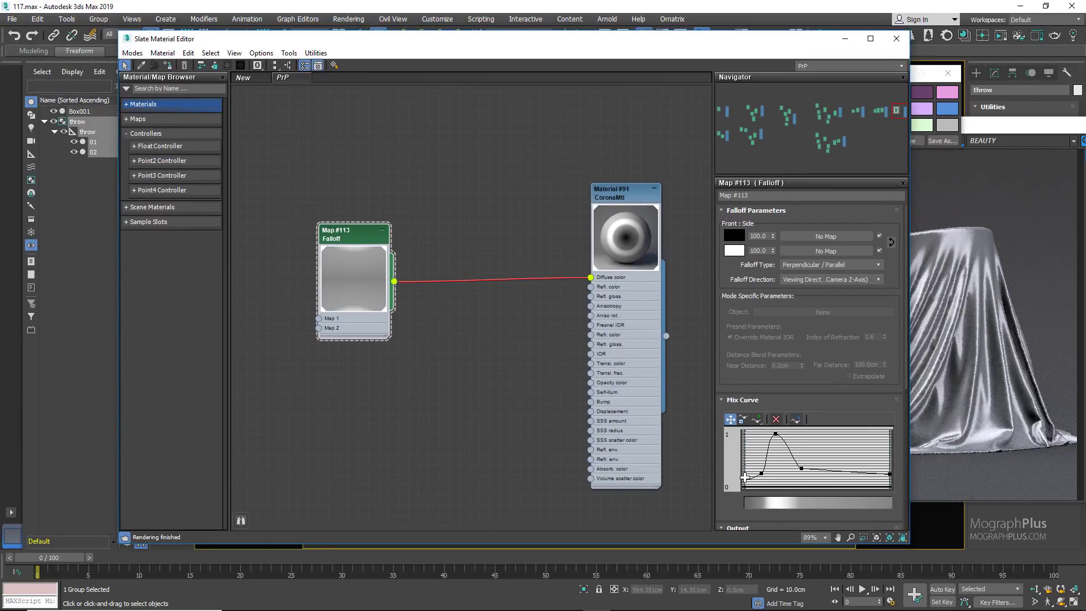
Step: Add the ready-made Falloff map from the sample slots as an instance and connect it to Material #91's diffuse color
click(130, 222)
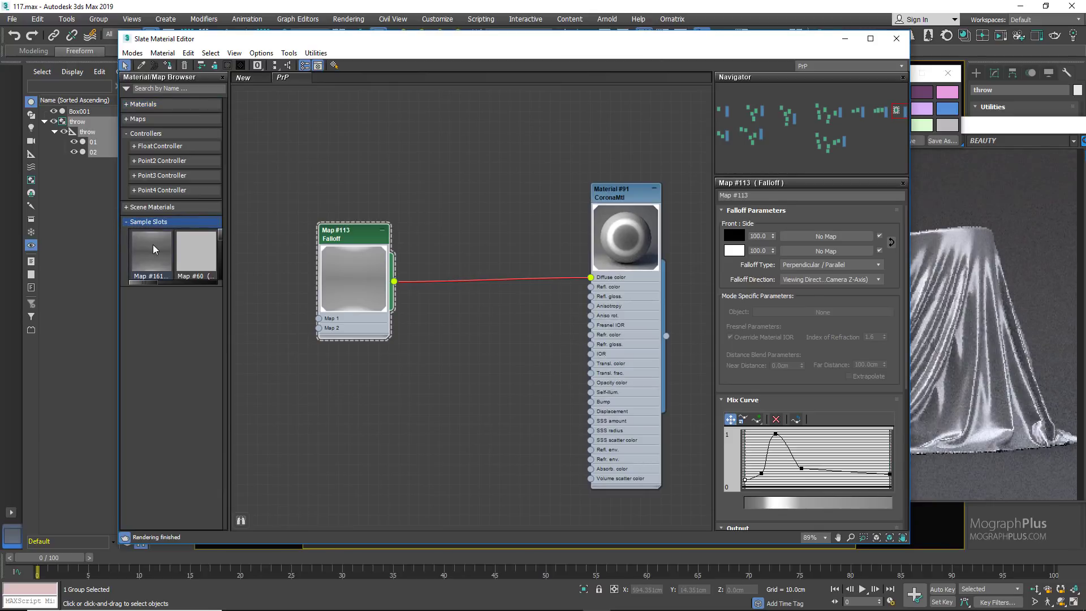
drag(286, 335, 297, 341)
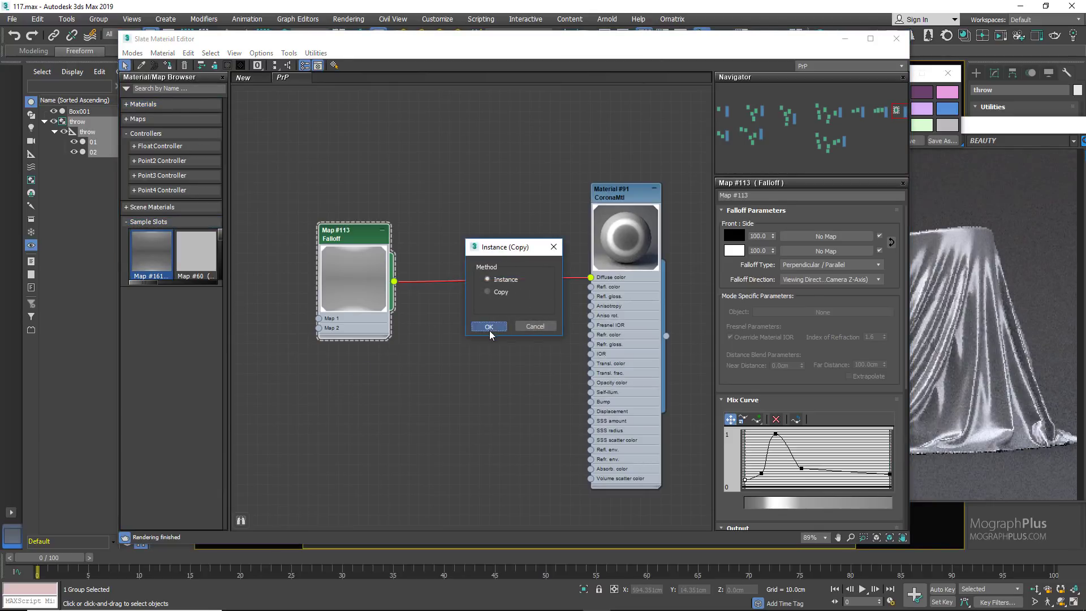
click(489, 327)
drag(405, 388, 591, 277)
double_click(367, 377)
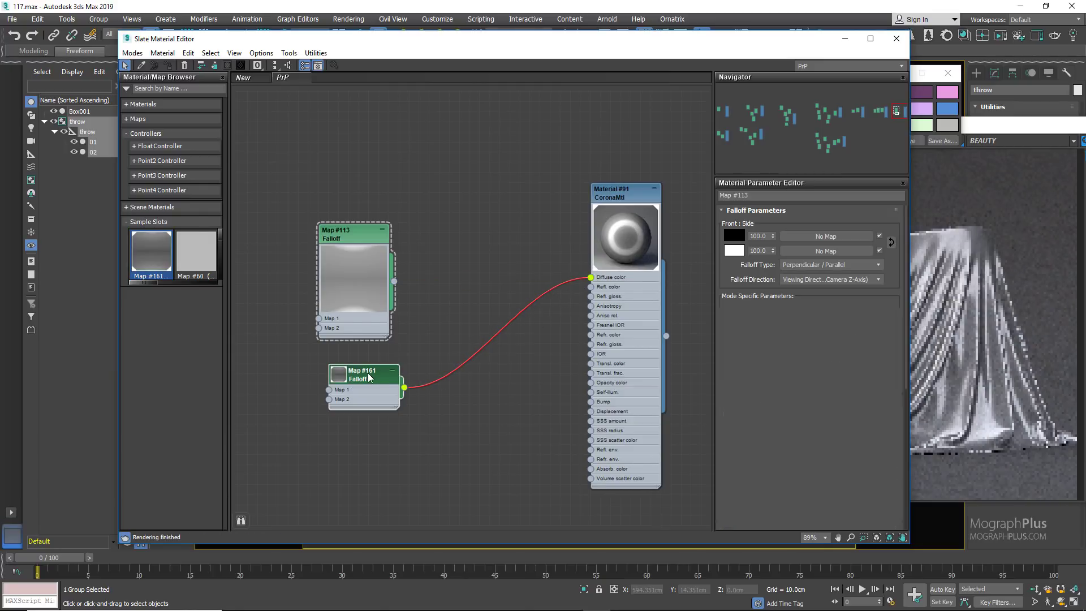
Step: Delete the old Falloff map and enlarge the preview of the newly connected Falloff node
drag(457, 205, 324, 320)
key(Delete)
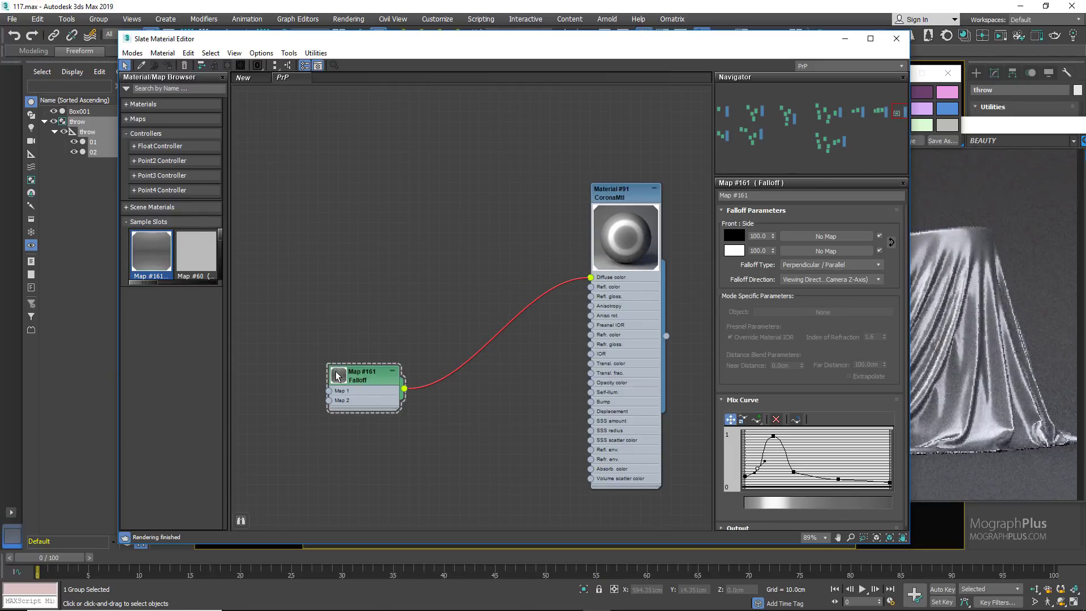
double_click(339, 374)
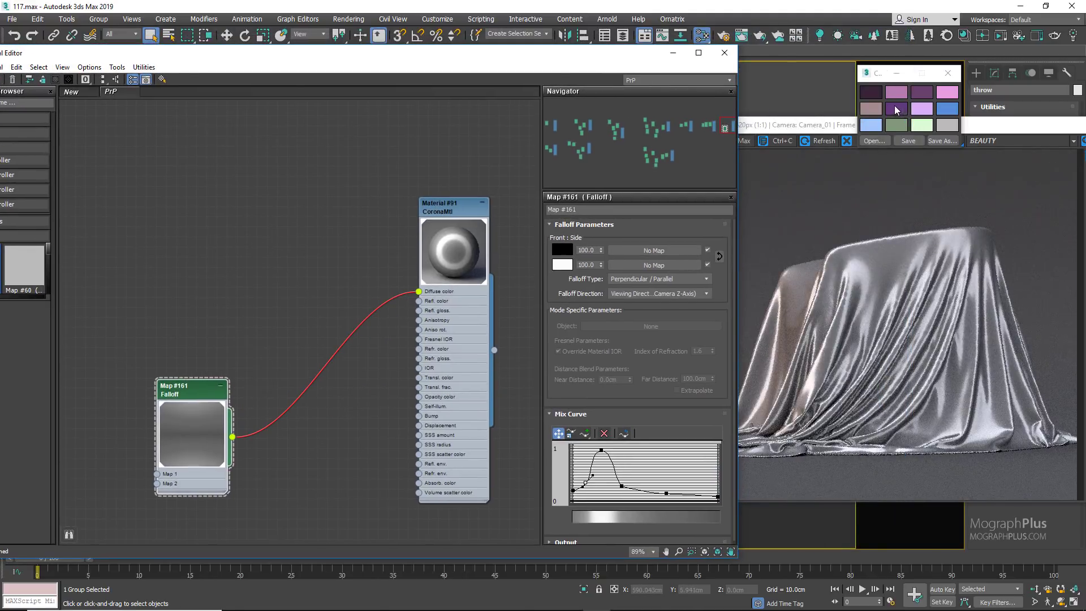
Step: Copy the dark purple swatch to the Falloff's front color and the light lavender swatch to its side color
click(896, 110)
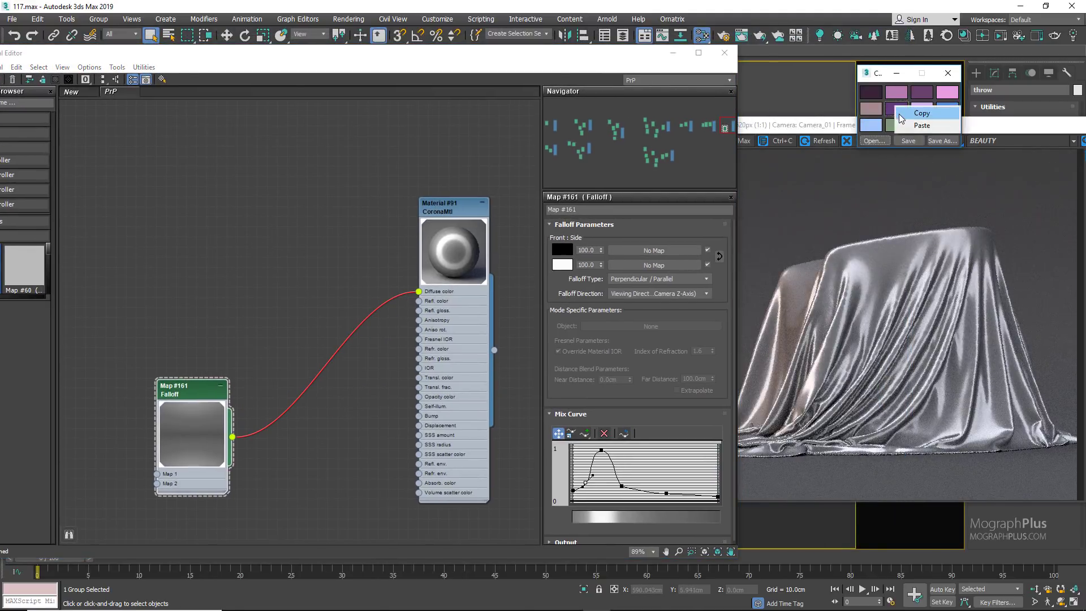
right_click(564, 250)
click(594, 269)
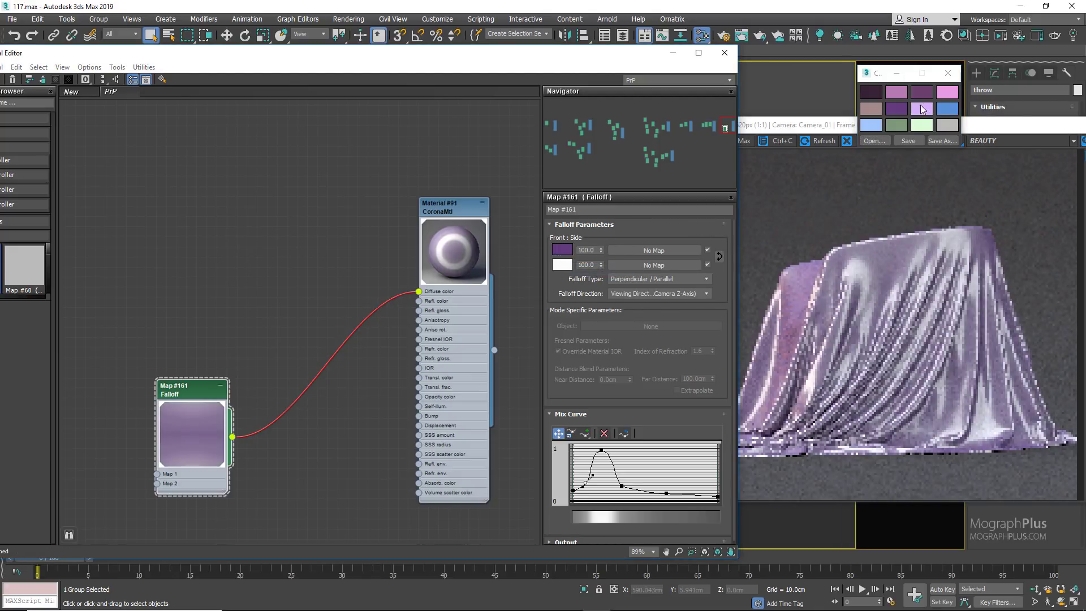
right_click(563, 264)
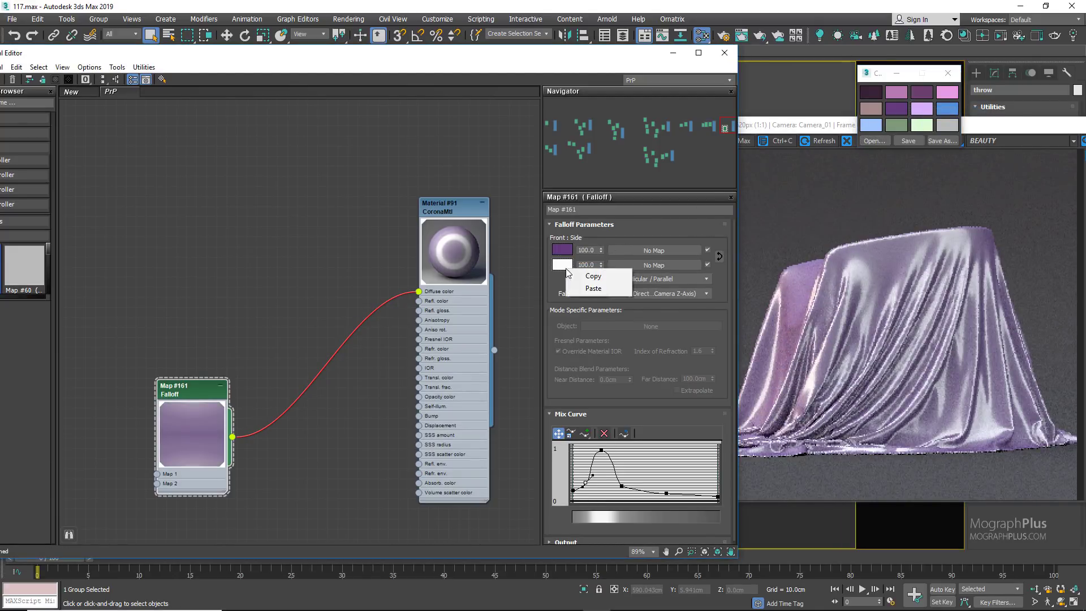
click(591, 286)
Step: Insert a CoronaColorCorrect map between the Falloff and the material's diffuse color, arranging the nodes in order
drag(204, 385, 148, 270)
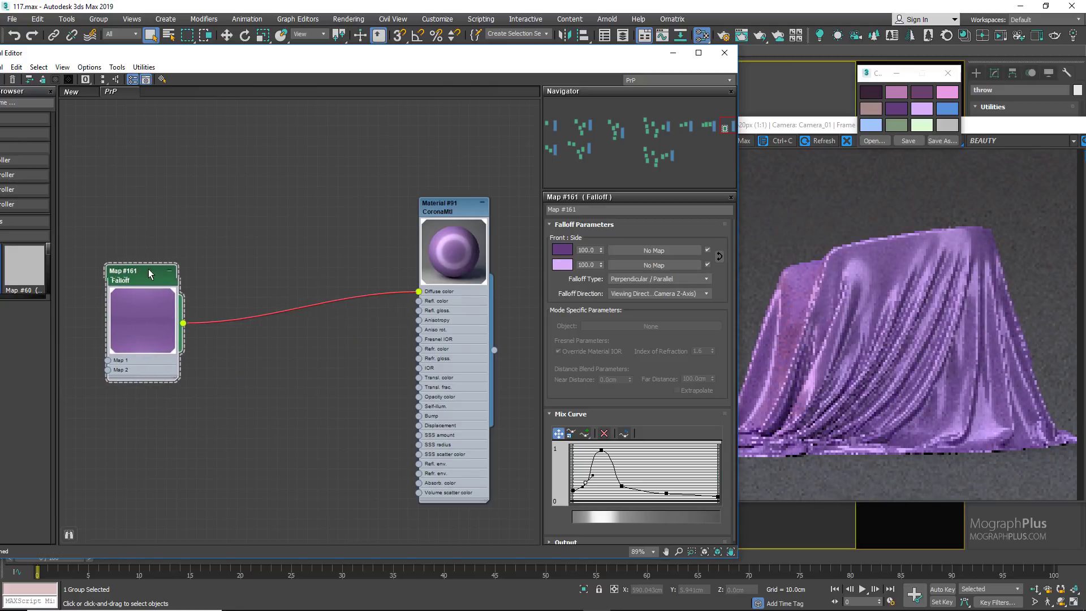
drag(182, 316, 232, 366)
mouse_move(260, 385)
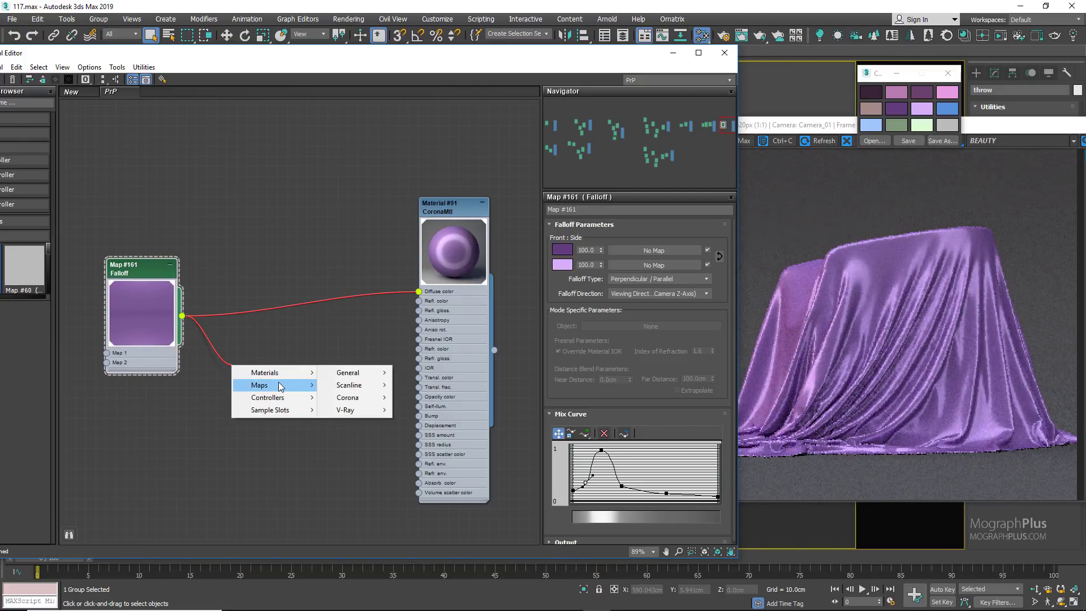
mouse_move(362, 398)
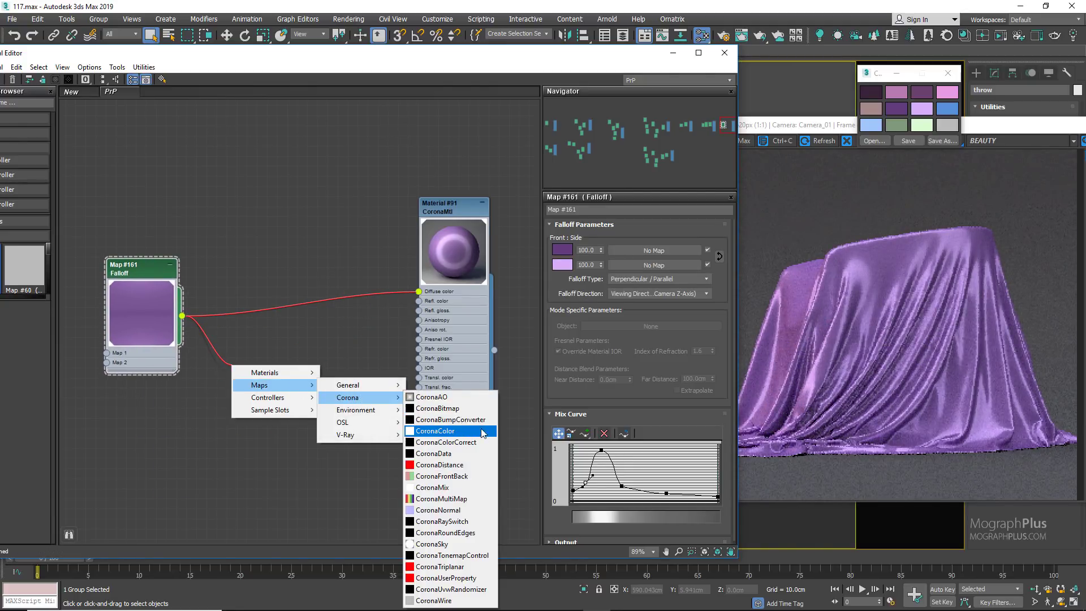
click(447, 442)
click(207, 368)
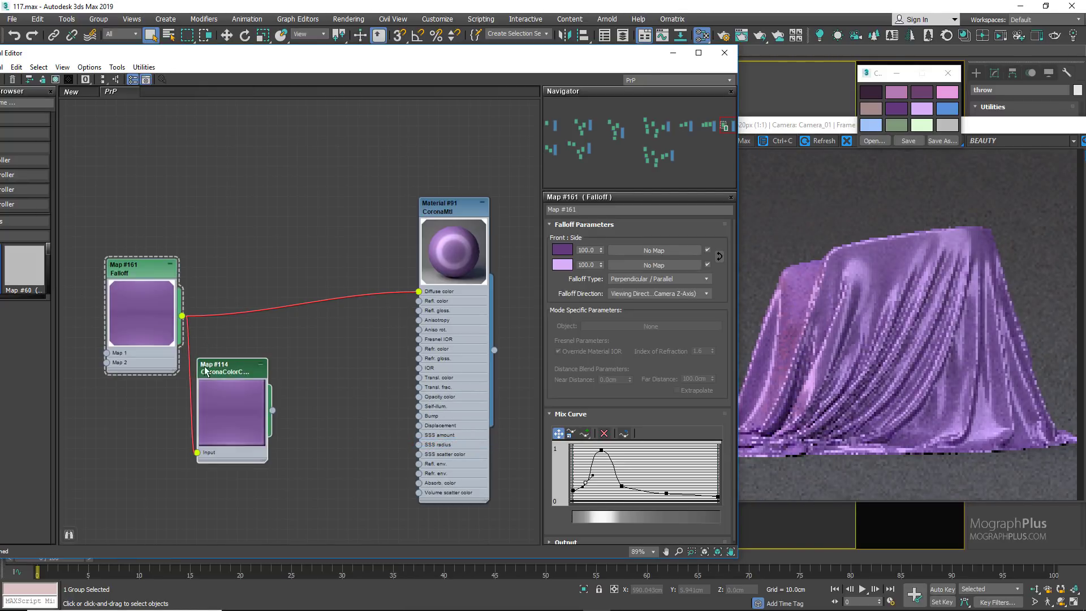
drag(223, 368, 246, 329)
drag(325, 374, 418, 292)
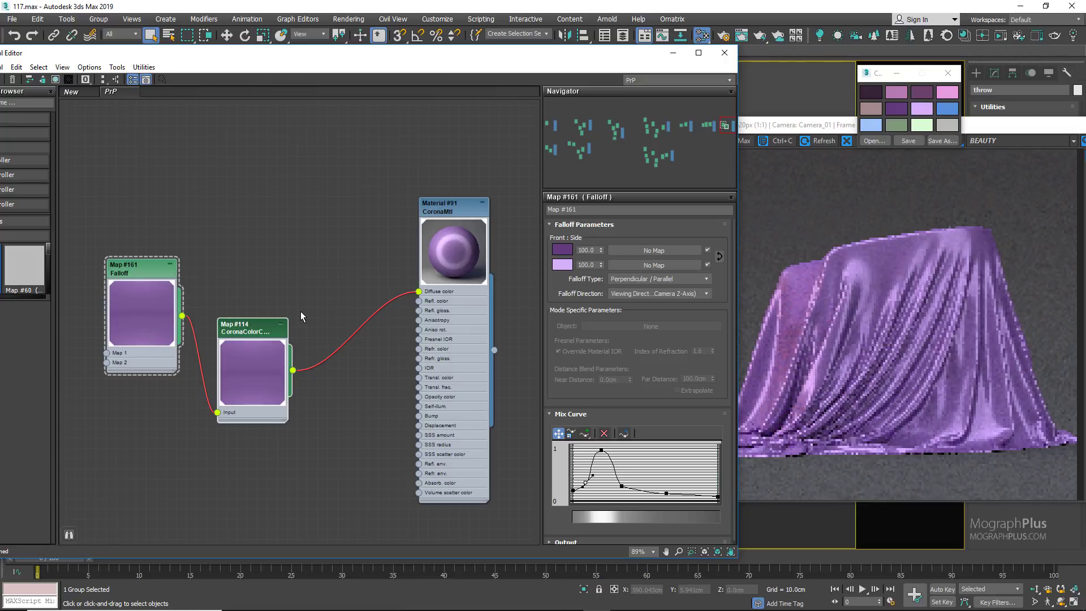
Step: Set the CoronaColorCorrect map's gamma to 1.3 and position its node midway between the Falloff and the material
double_click(271, 327)
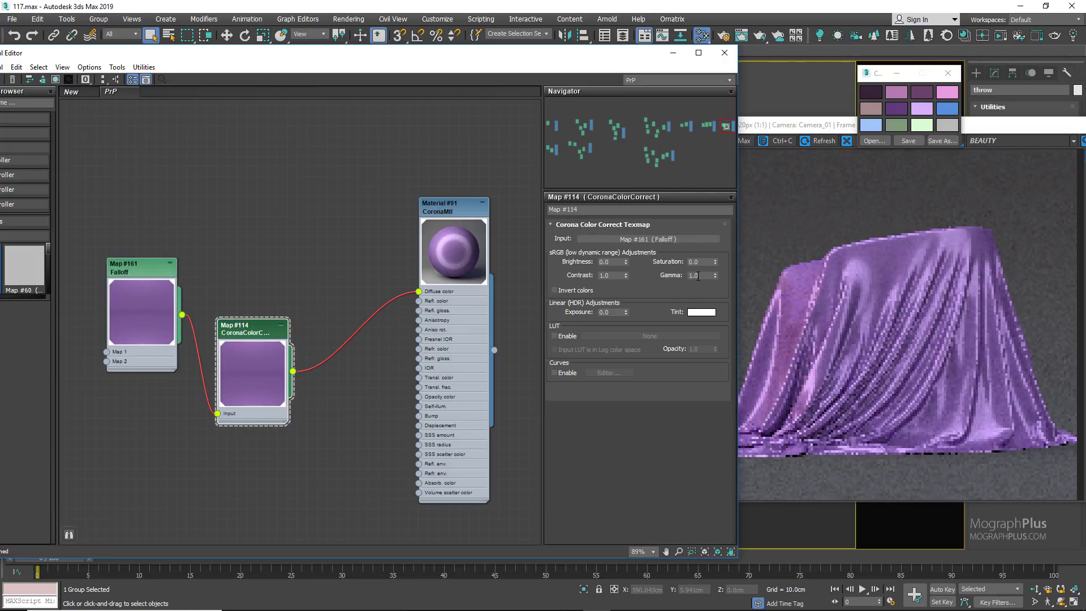
text(3)
key(Return)
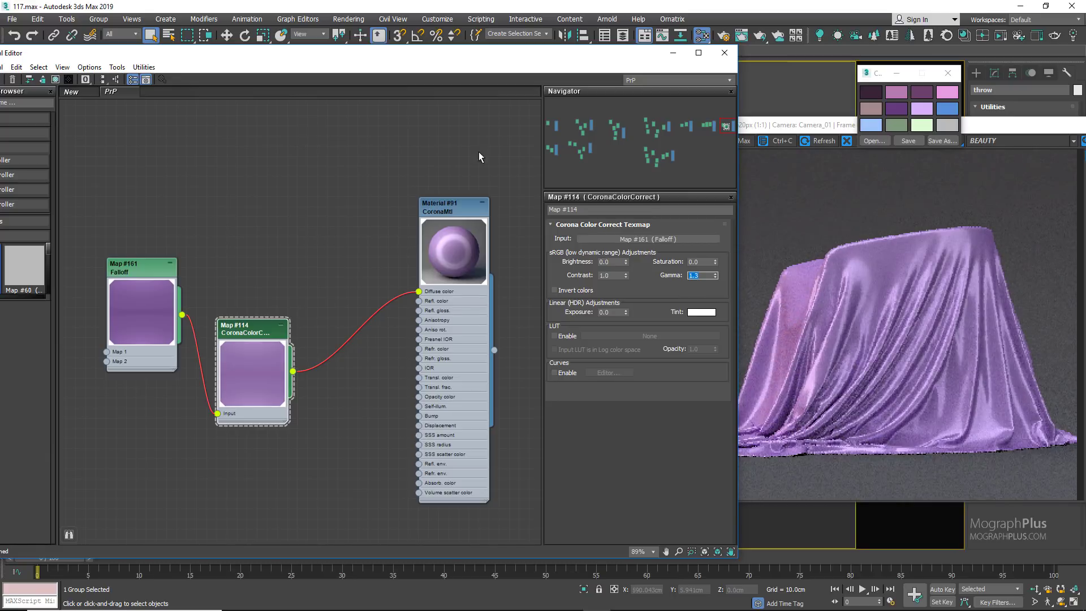
drag(264, 328, 311, 293)
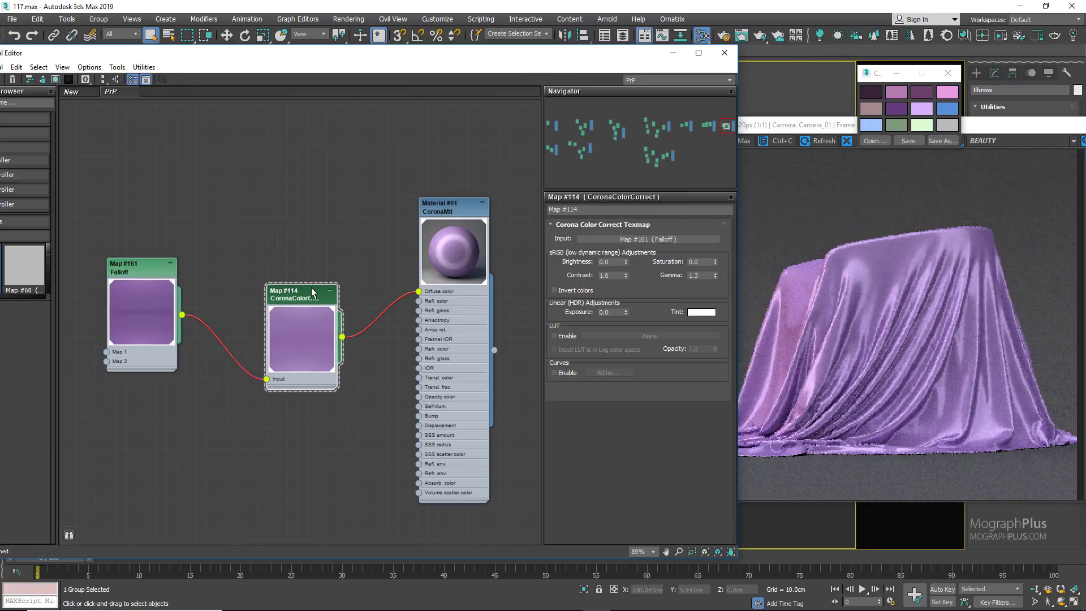
drag(310, 294, 315, 288)
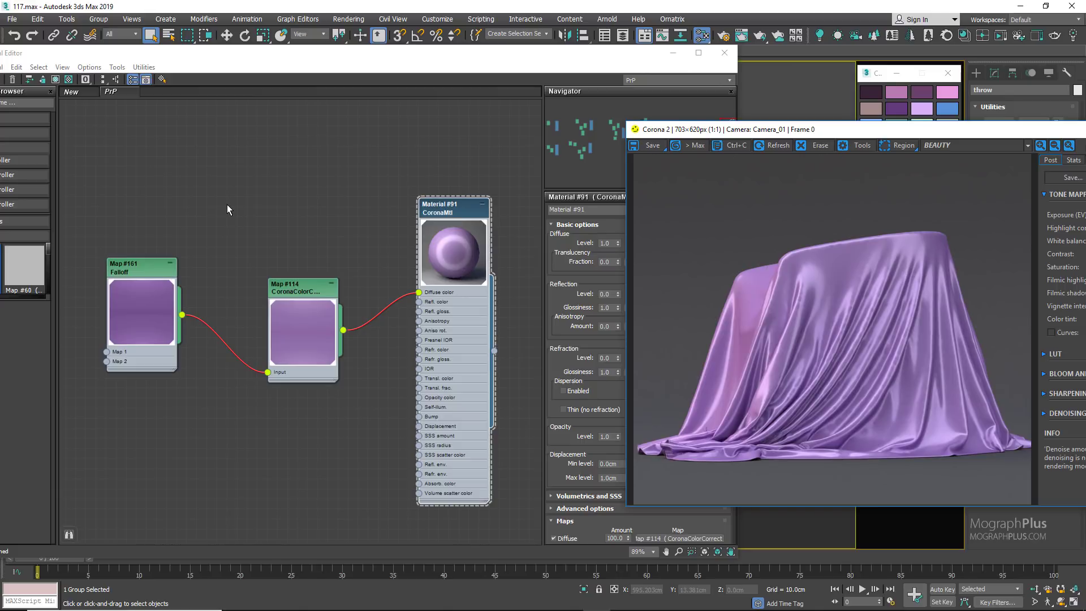
Step: Duplicate the purple silk material with its connected maps below the original and assign the copy to the throw
scroll(227, 206, down, 6)
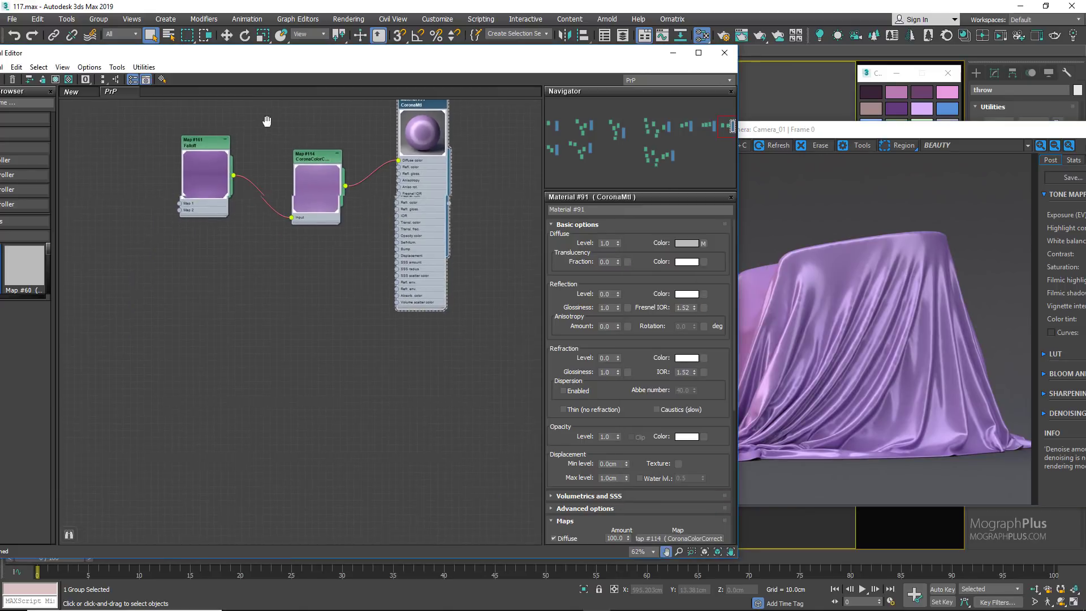
drag(435, 333, 206, 144)
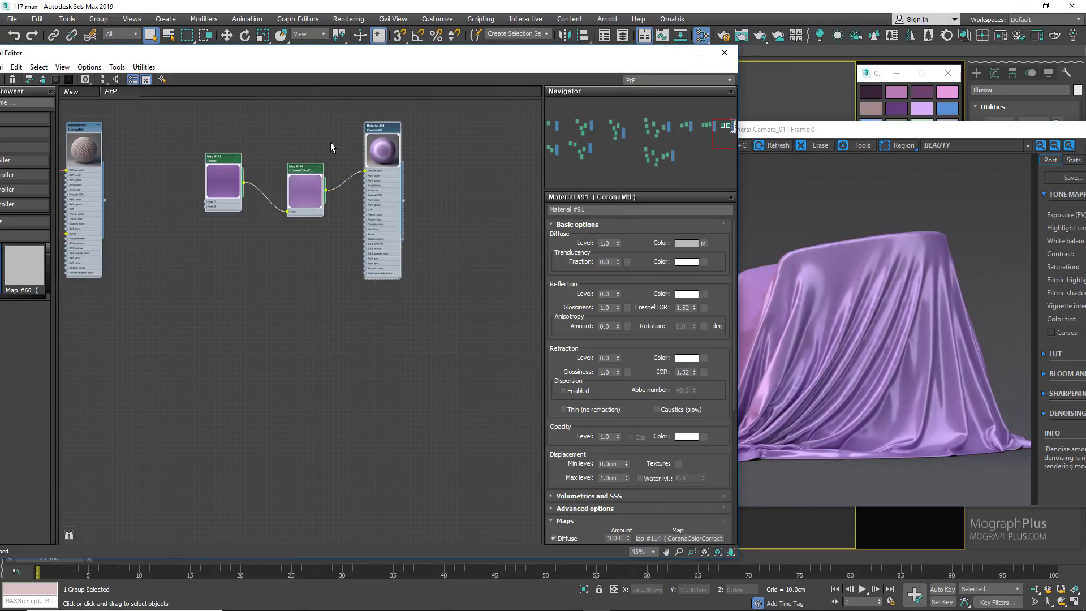
mouse_move(377, 165)
shift+mouse_down()
mouse_move(388, 437)
mouse_move(346, 438)
shift+mouse_up()
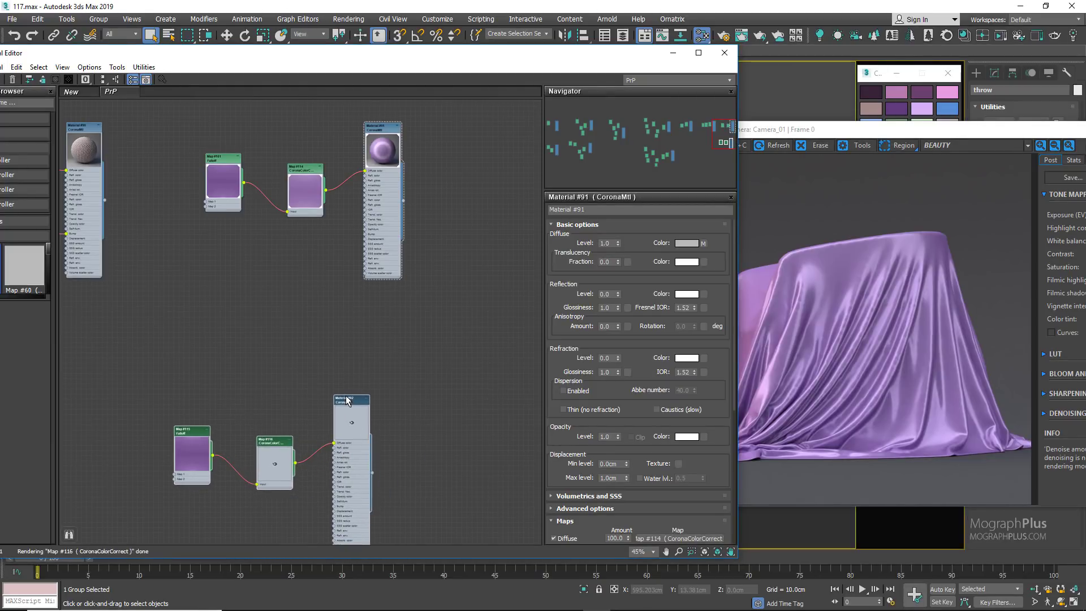
right_click(346, 399)
click(346, 399)
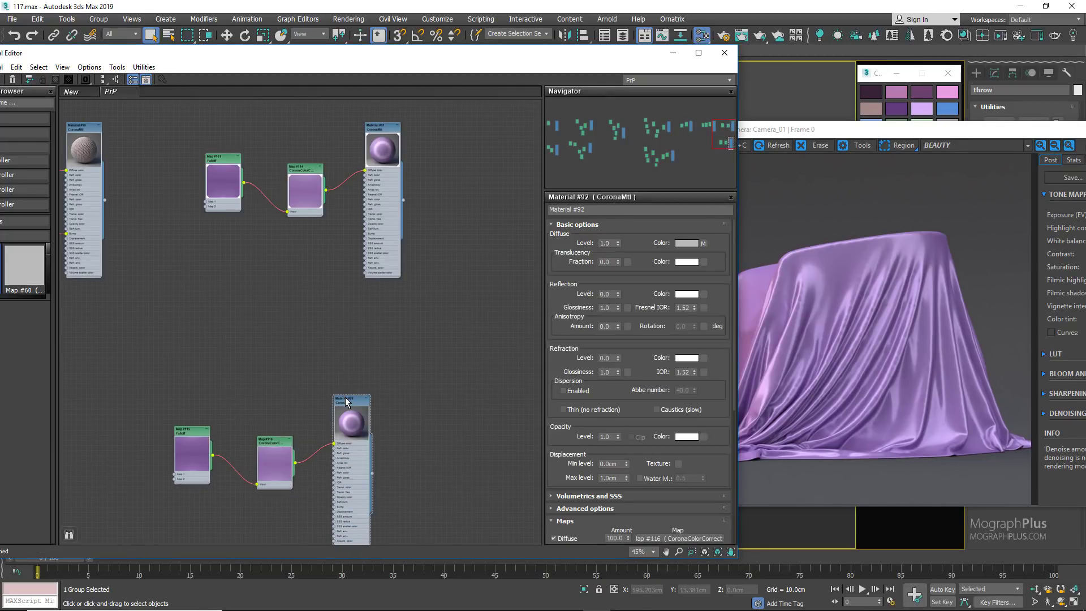
right_click(347, 398)
click(388, 121)
Step: Insert a Color Correction map between the copied material's CoronaColorCorrect map and its diffuse color, and line up the nodes
scroll(311, 245, up, 5)
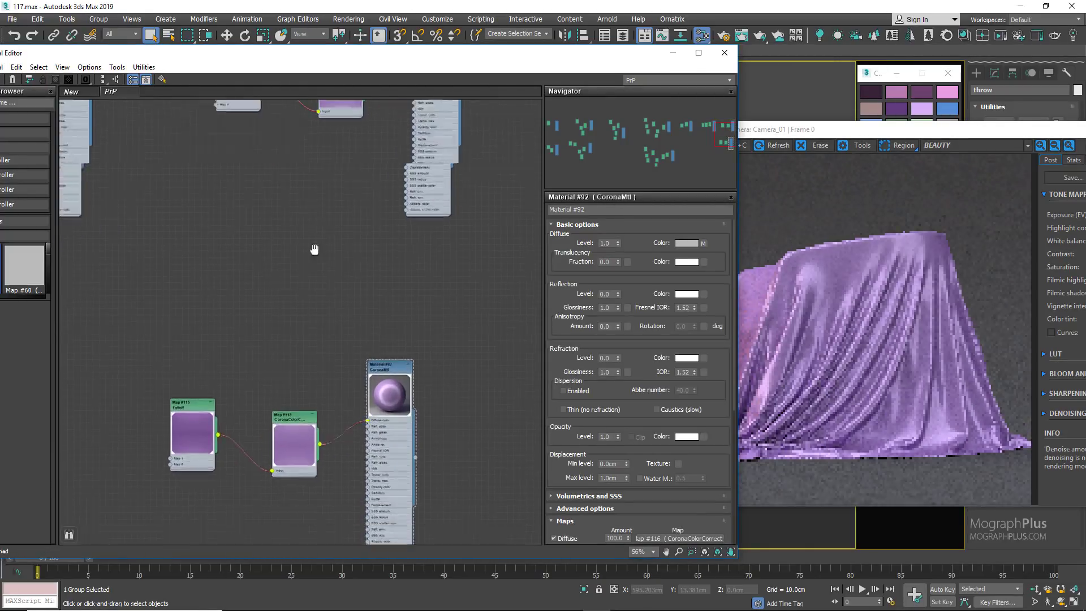
drag(208, 302, 118, 302)
drag(339, 319, 257, 303)
drag(295, 340, 327, 387)
mouse_move(369, 405)
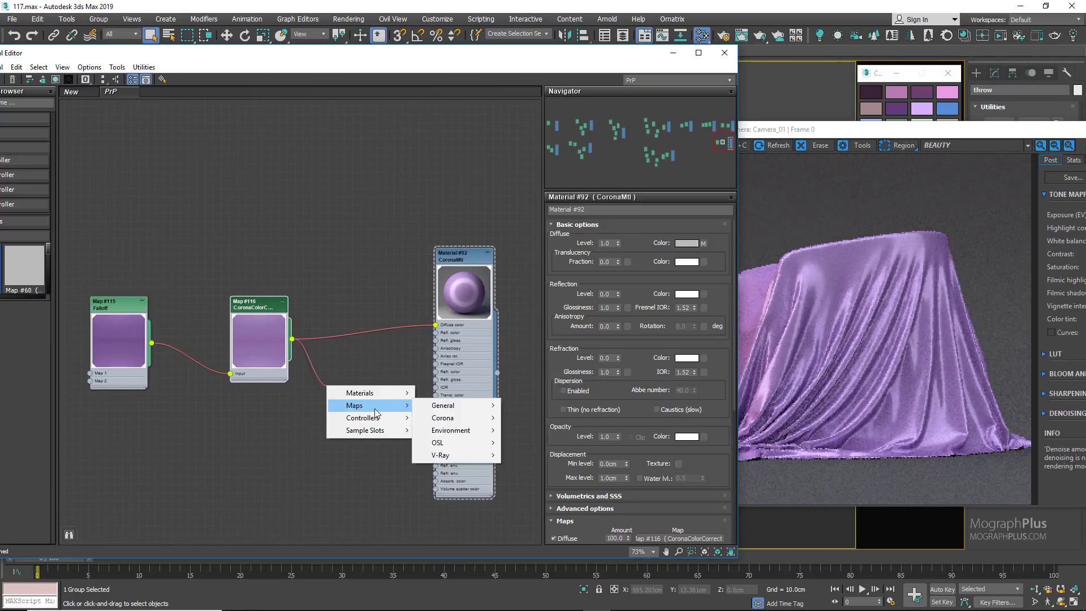
mouse_move(444, 406)
click(542, 241)
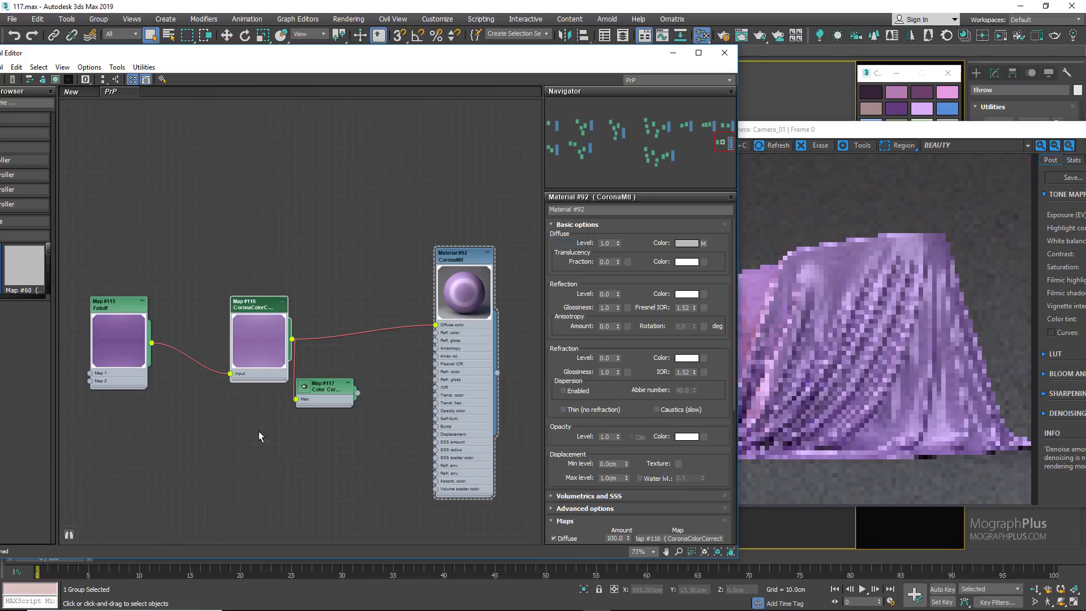
drag(315, 388, 372, 355)
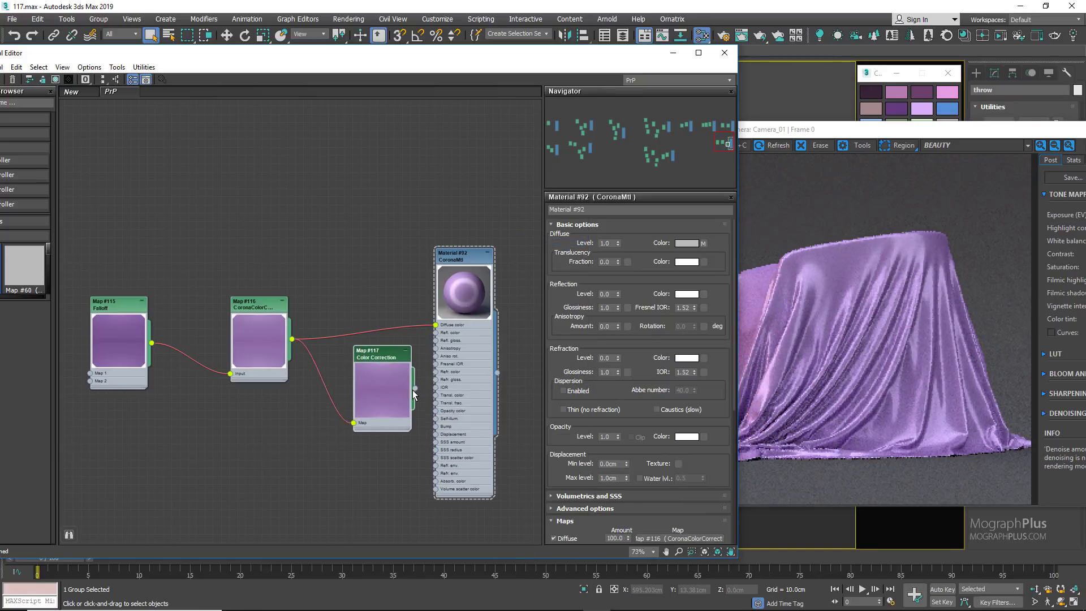
drag(415, 388, 436, 325)
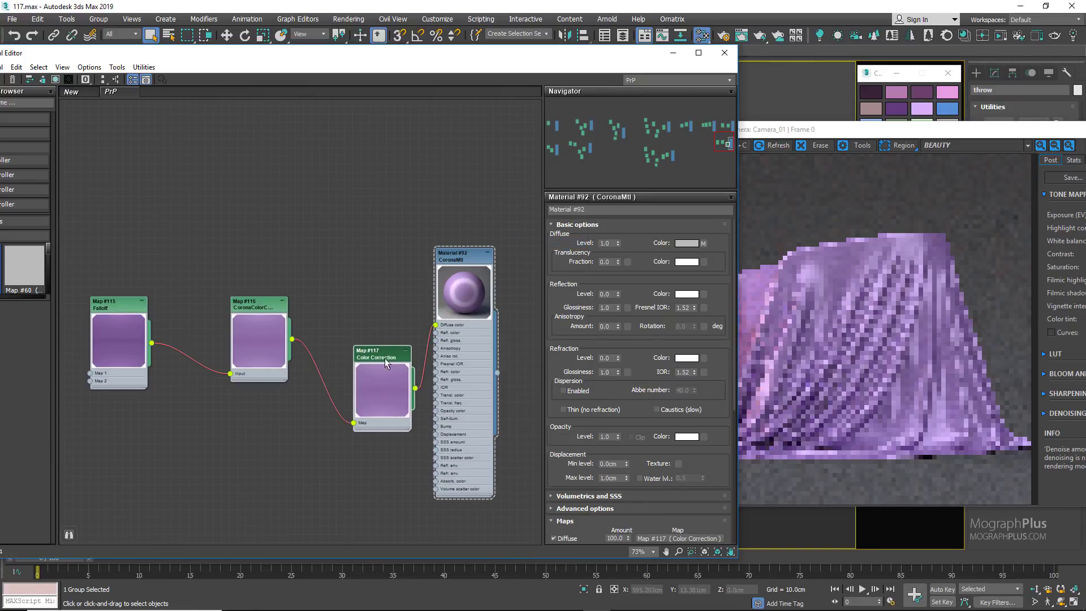
drag(383, 351, 367, 294)
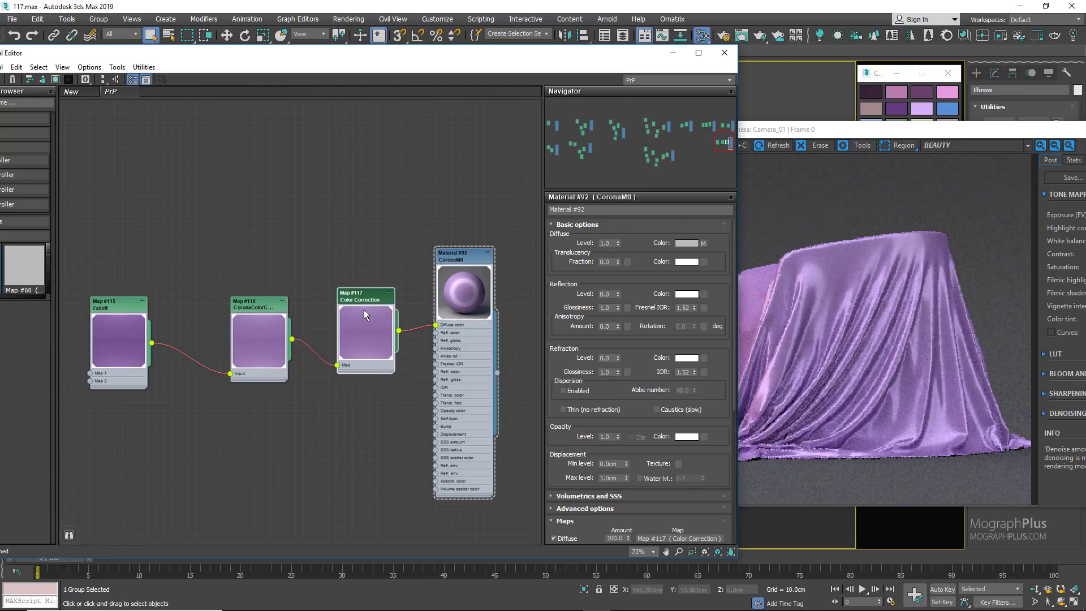
Step: Open the Color Correction map's parameters beside the render and shift its hue negatively to turn the silk green
double_click(362, 300)
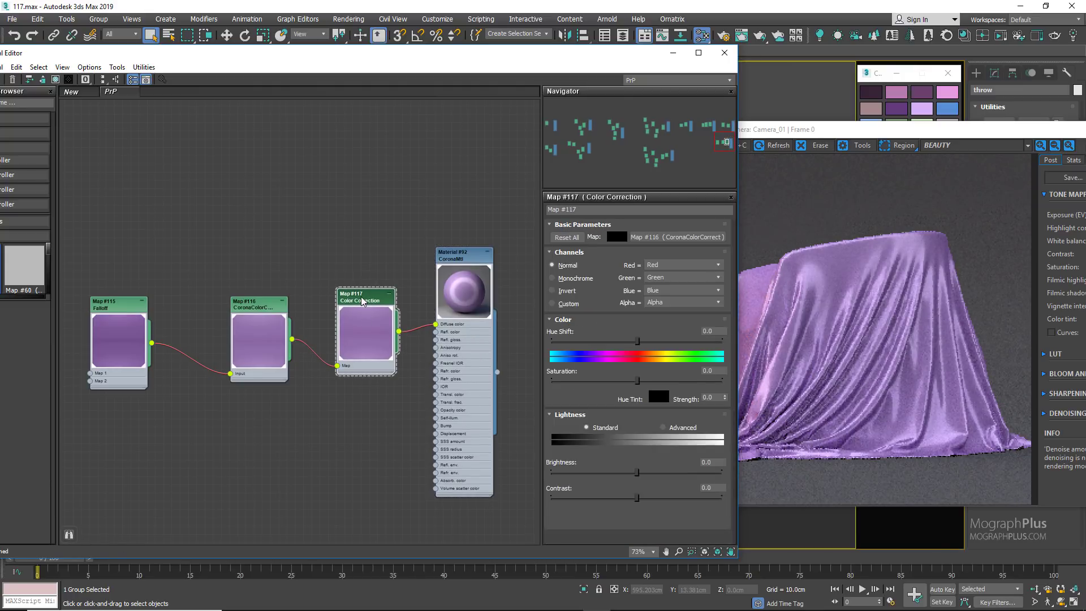
drag(586, 57, 464, 60)
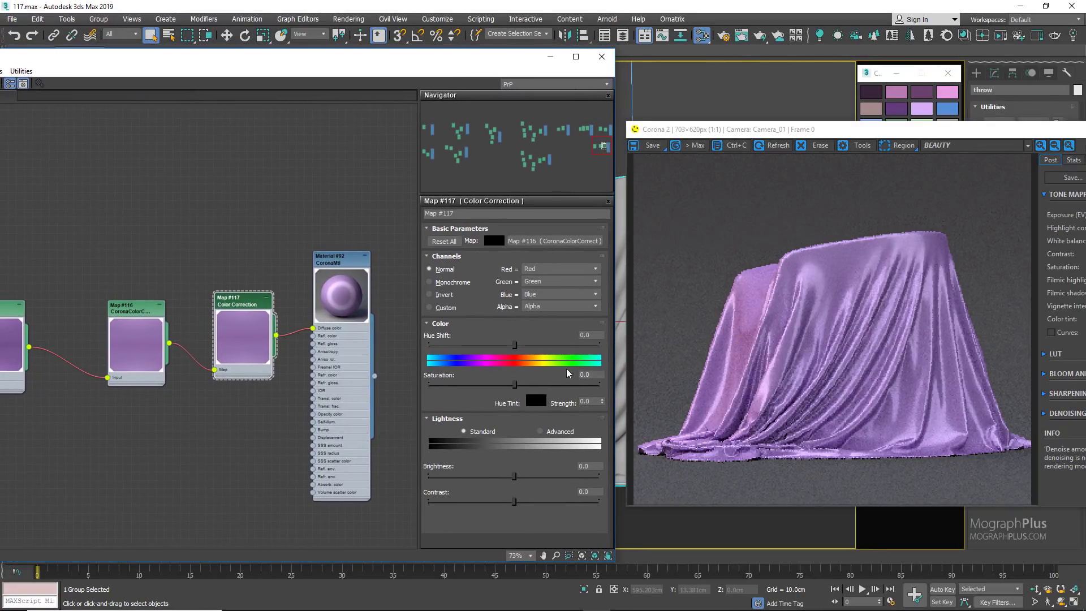
drag(512, 344, 448, 344)
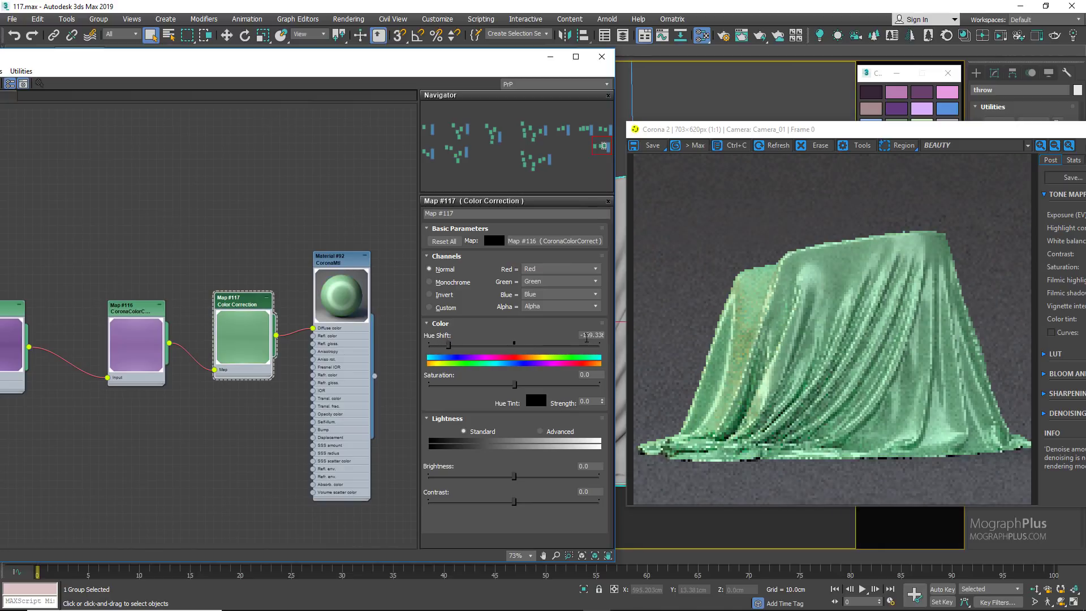
Step: Try teal and blue-green variations of the silk with negative hue shifts in the Color Correction map, down to -90
double_click(586, 338)
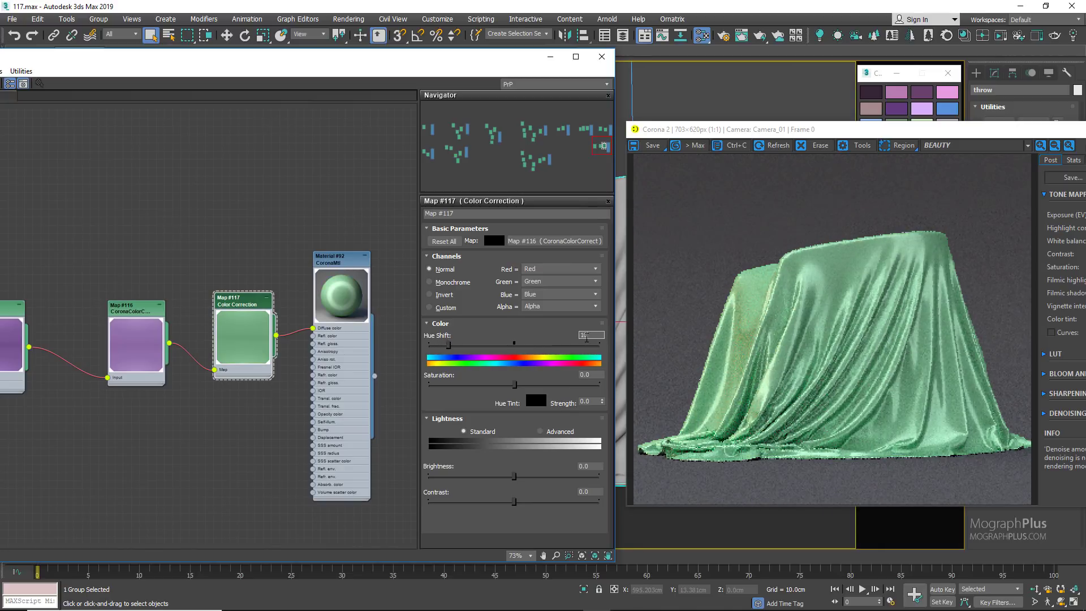
text(140)
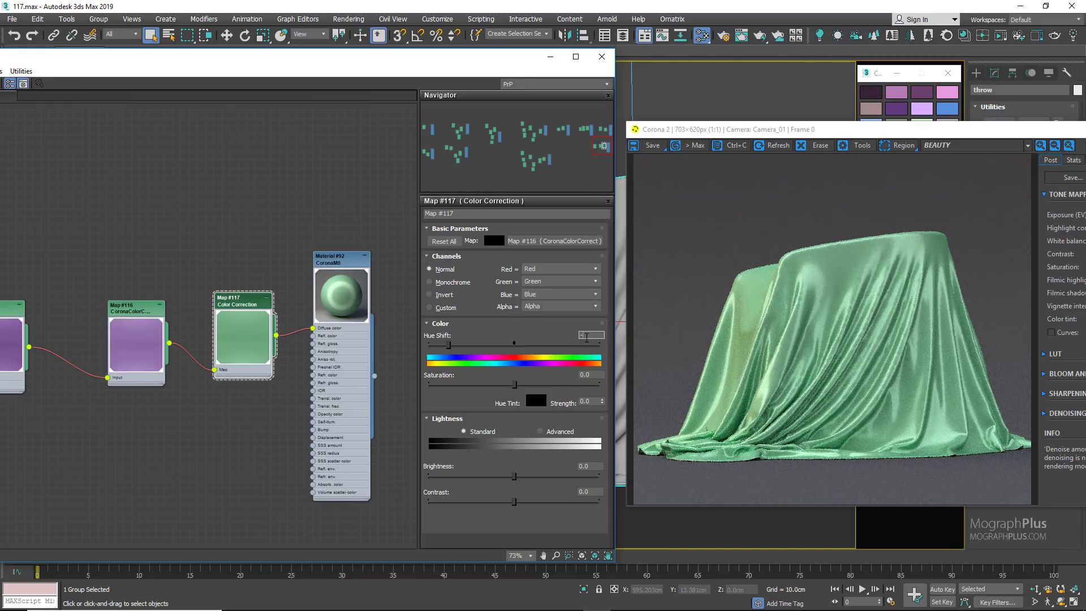
text(5)
key(Return)
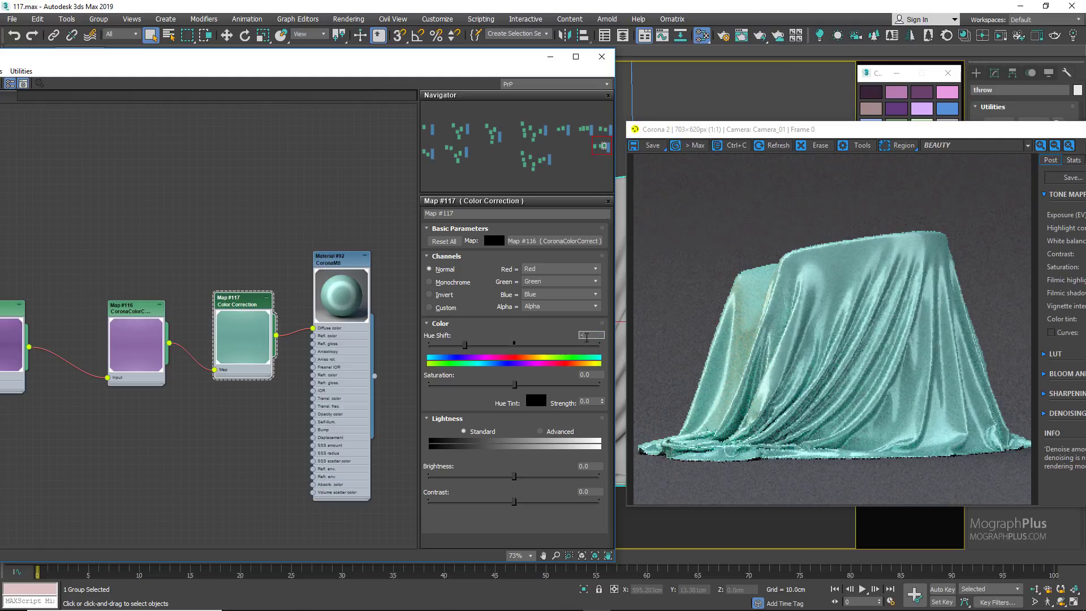
text(-90)
key(Return)
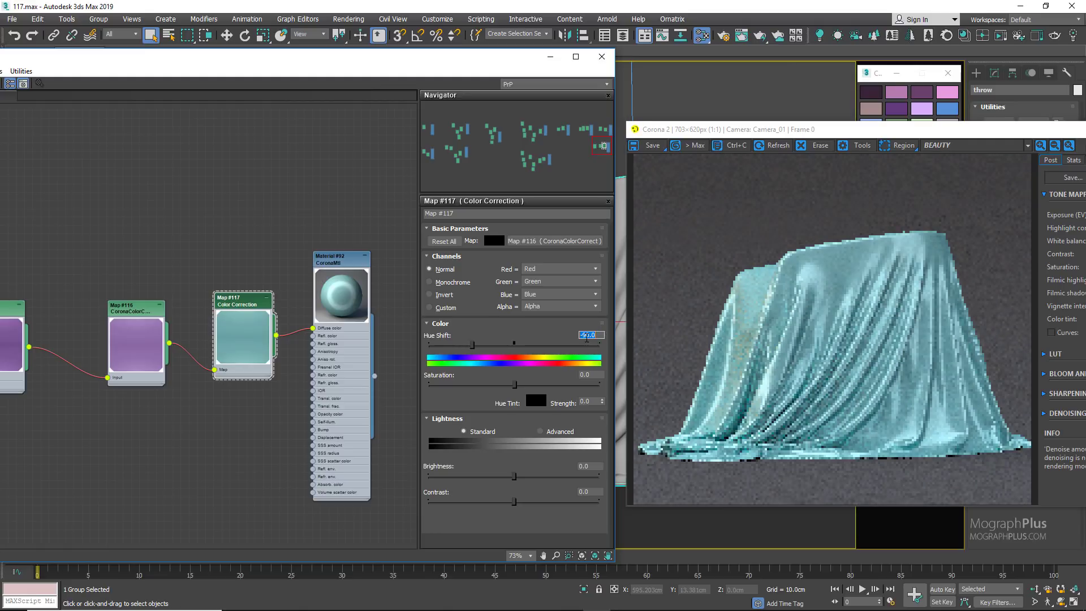
Step: Try pink and gold variations of the silk with positive hue shifts, including 65
key(BackSpace)
text(-6)
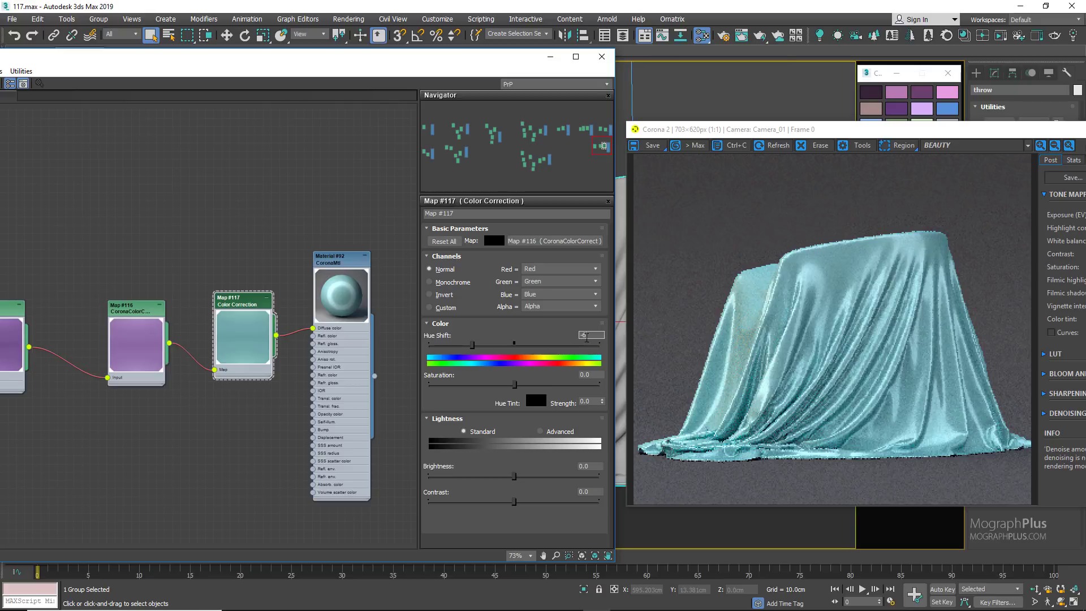
text(5)
key(Return)
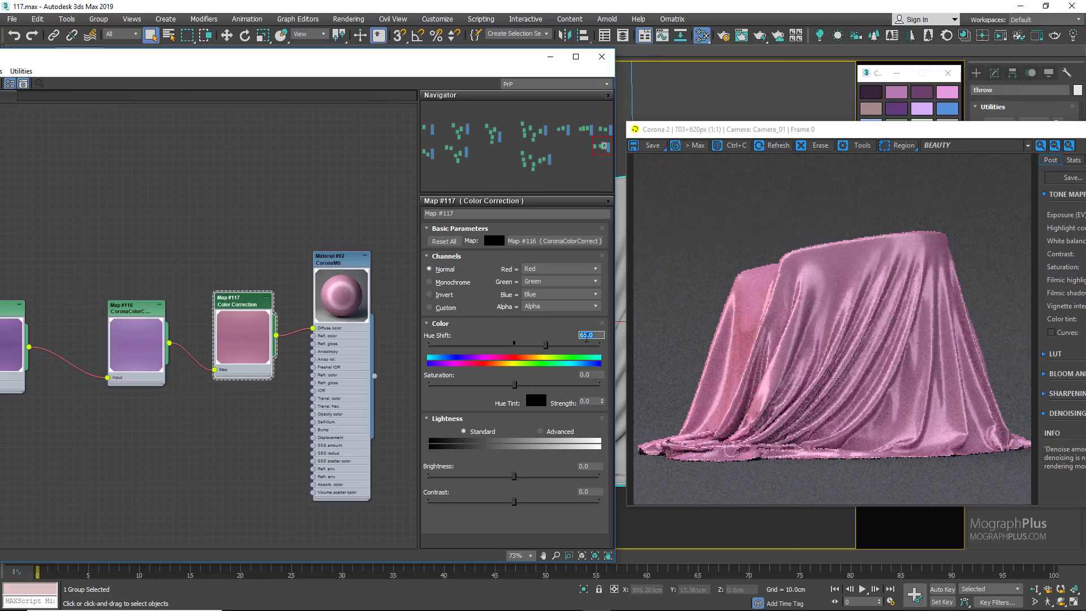
text(30)
key(Return)
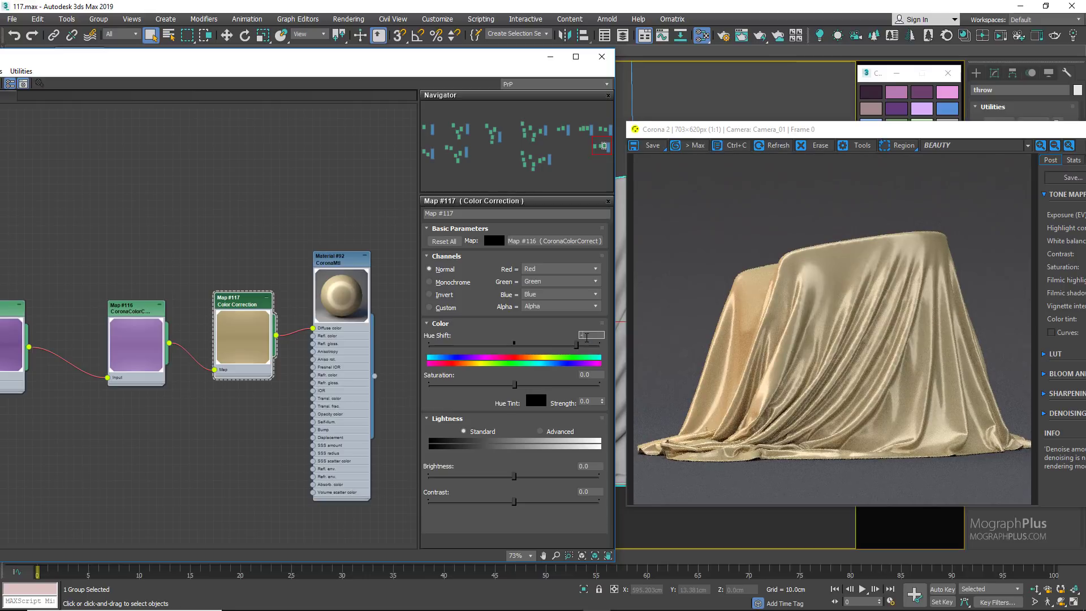
Step: Set the Color Correction map's hue shift to -105 for a teal silk
text(5)
key(Return)
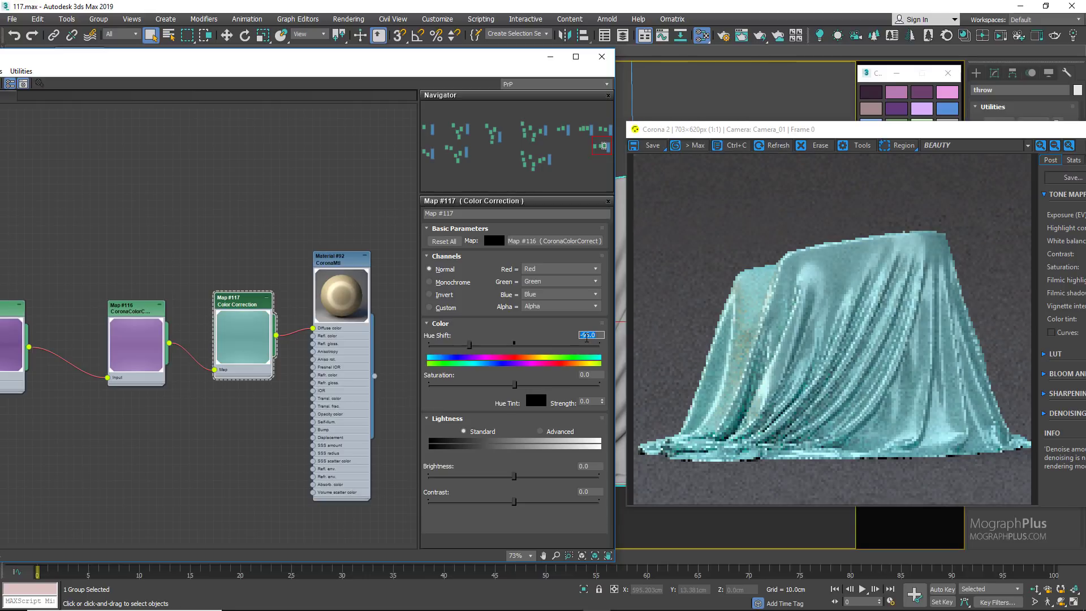
key(BackSpace)
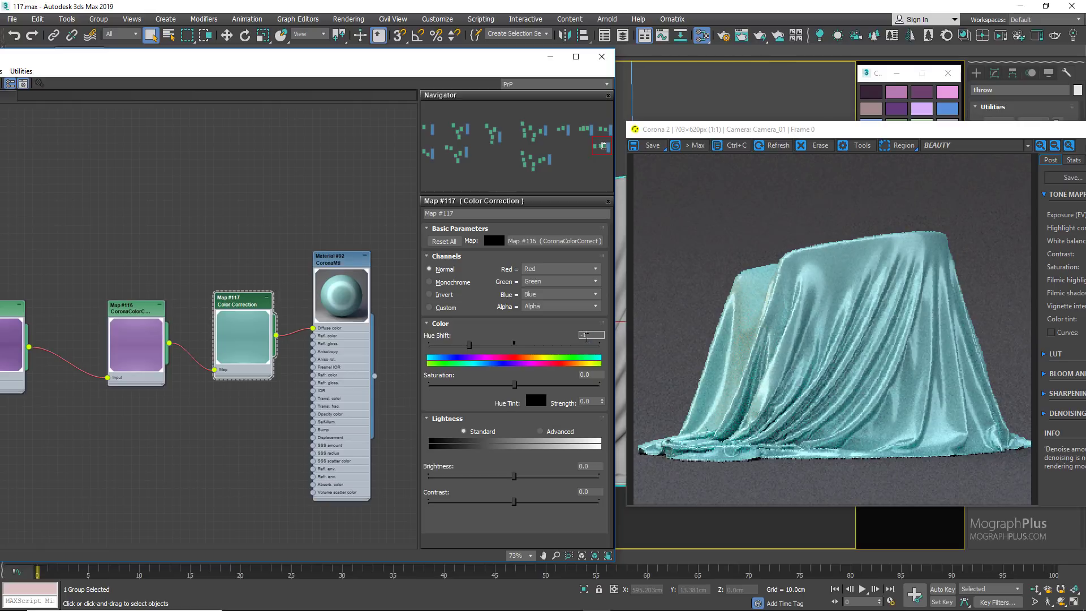
key(Return)
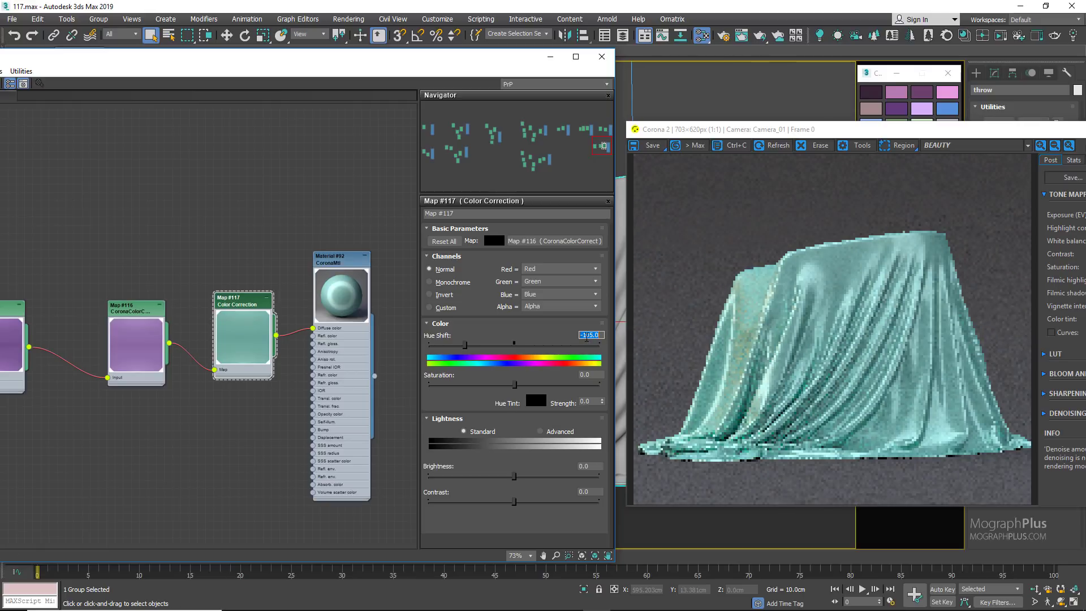
Step: Create a new CoronaMtl in the empty area beside the silk materials and assign it to the throw
scroll(217, 255, down, 6)
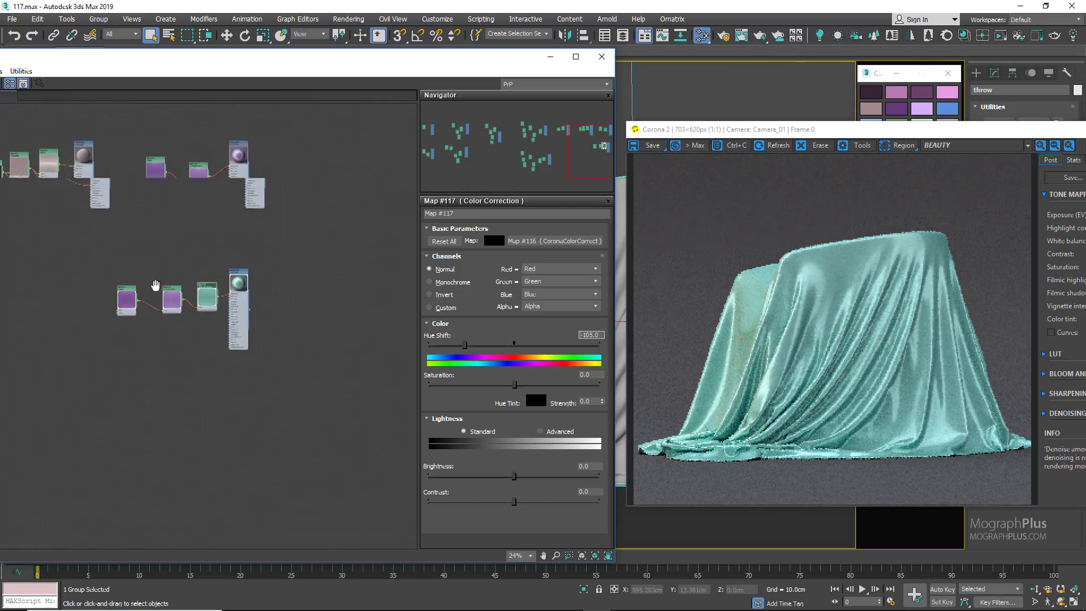
middle_drag(297, 225, 218, 226)
right_click(222, 225)
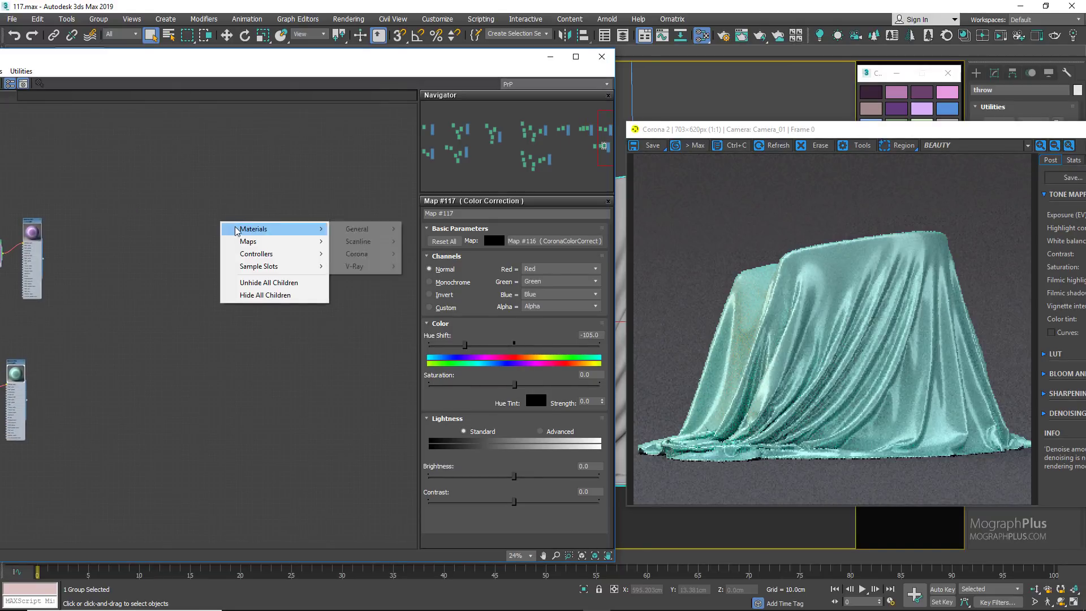
mouse_move(365, 254)
click(435, 287)
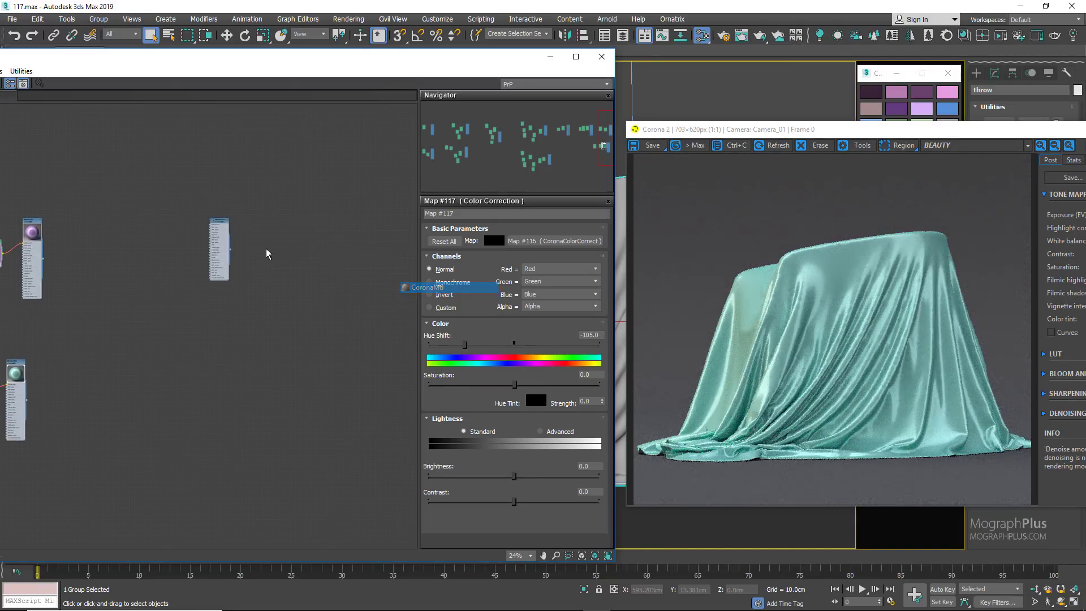
scroll(192, 227, up, 3)
double_click(189, 206)
right_click(190, 206)
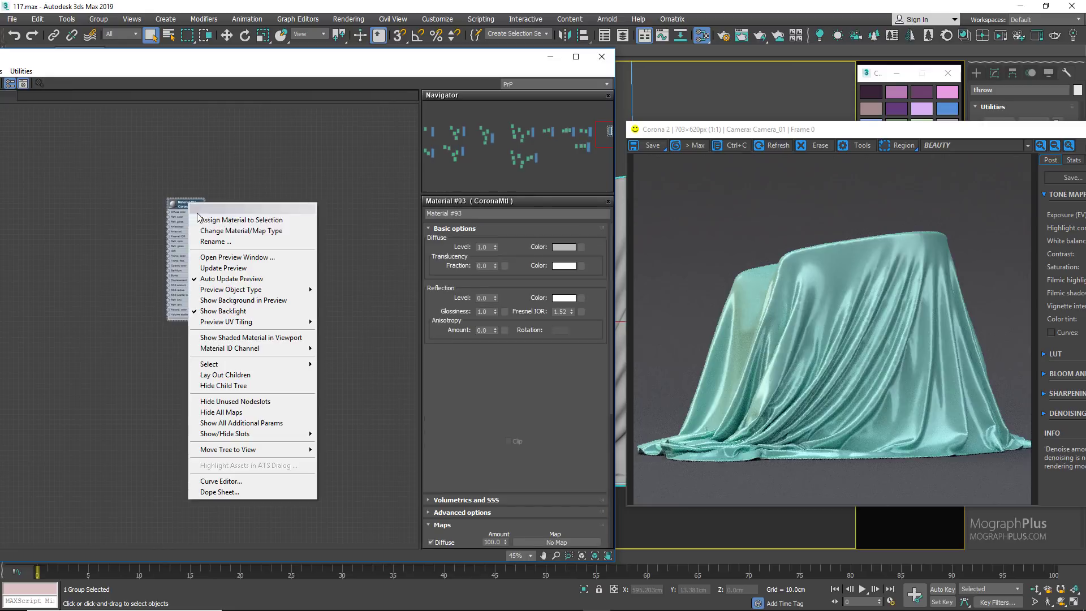
click(206, 220)
Step: Add a Falloff map beside the new material, enlarge its preview and open its parameters
scroll(153, 207, up, 3)
middle_drag(153, 207, 284, 210)
right_click(71, 225)
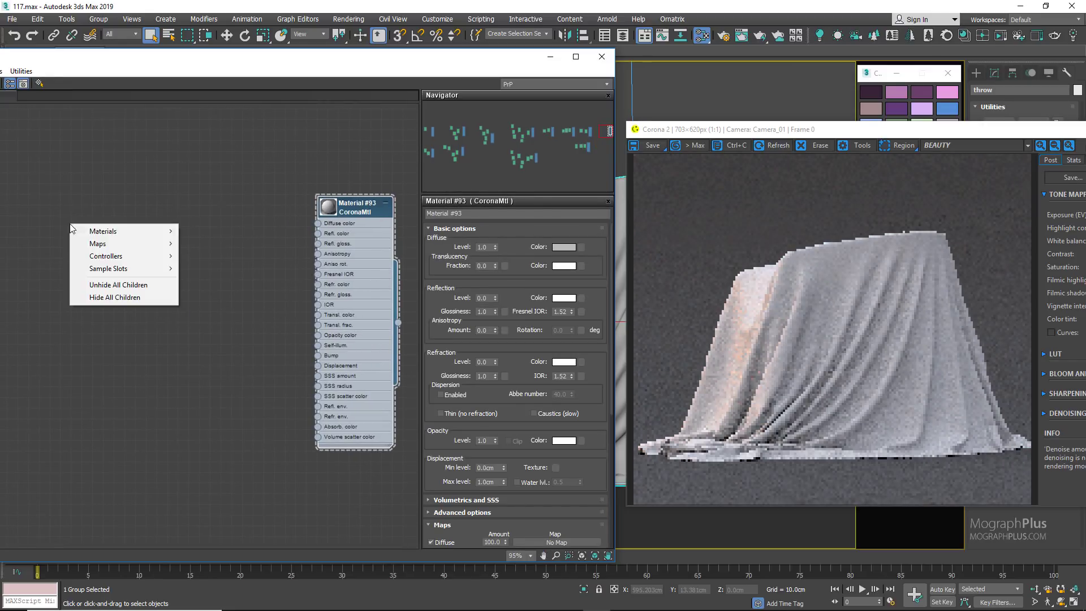
mouse_move(113, 243)
mouse_move(215, 243)
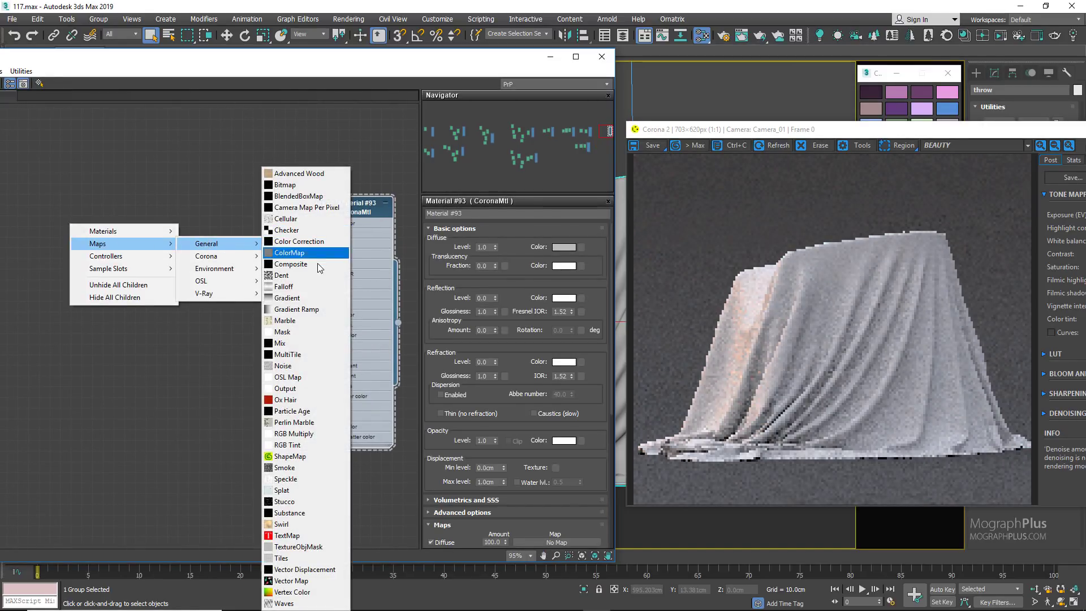
click(283, 286)
double_click(37, 228)
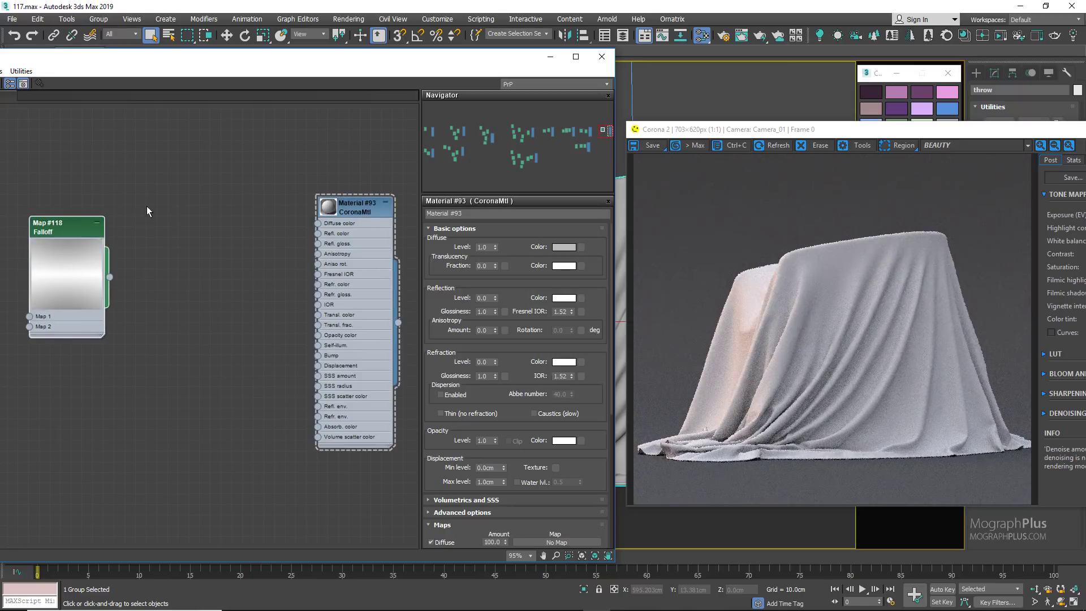
middle_drag(148, 207, 189, 202)
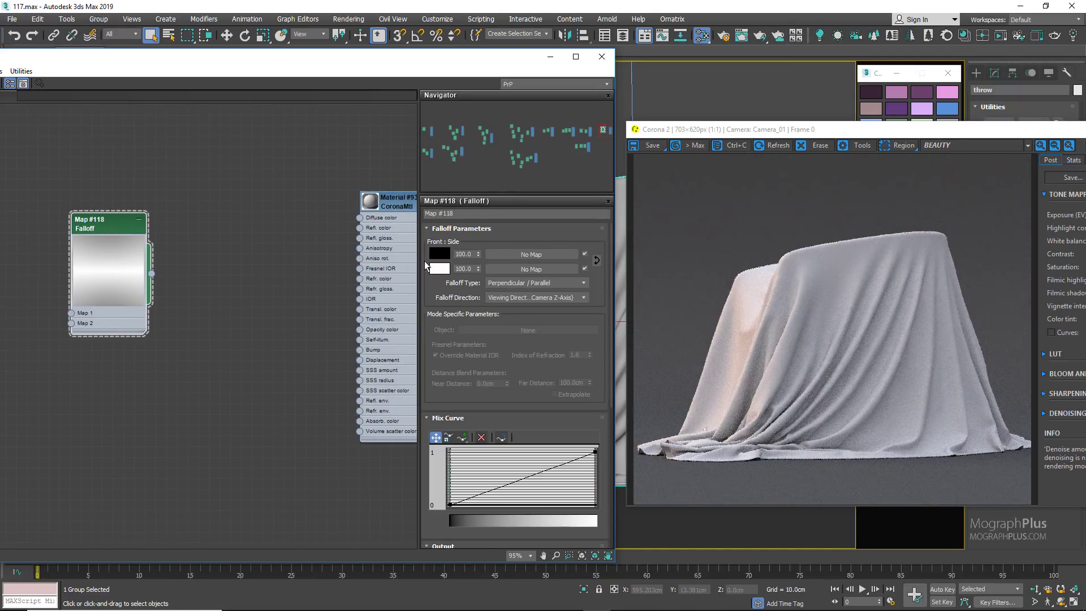
Step: Copy the palette's blue and light blue into the Falloff's front and side colors, and enlarge the new material's preview
right_click(950, 117)
click(972, 113)
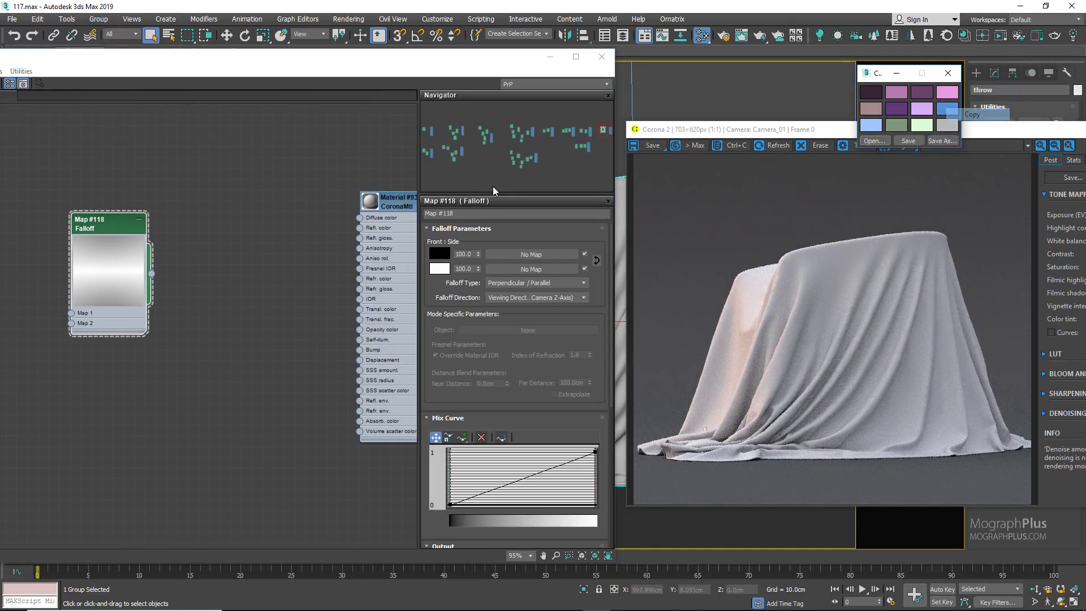
right_click(439, 254)
click(465, 273)
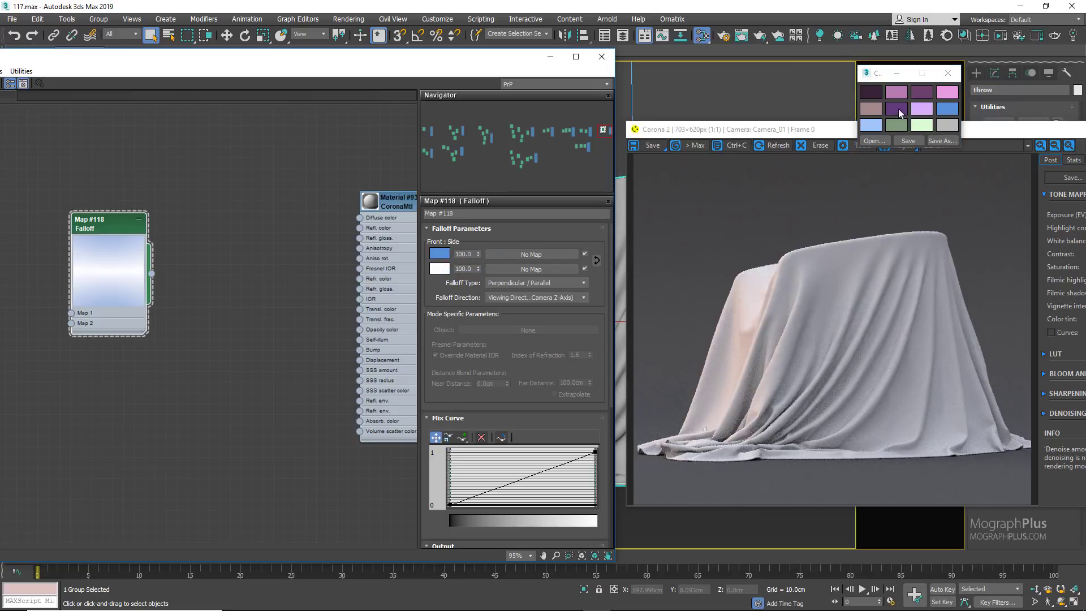
right_click(867, 129)
click(884, 136)
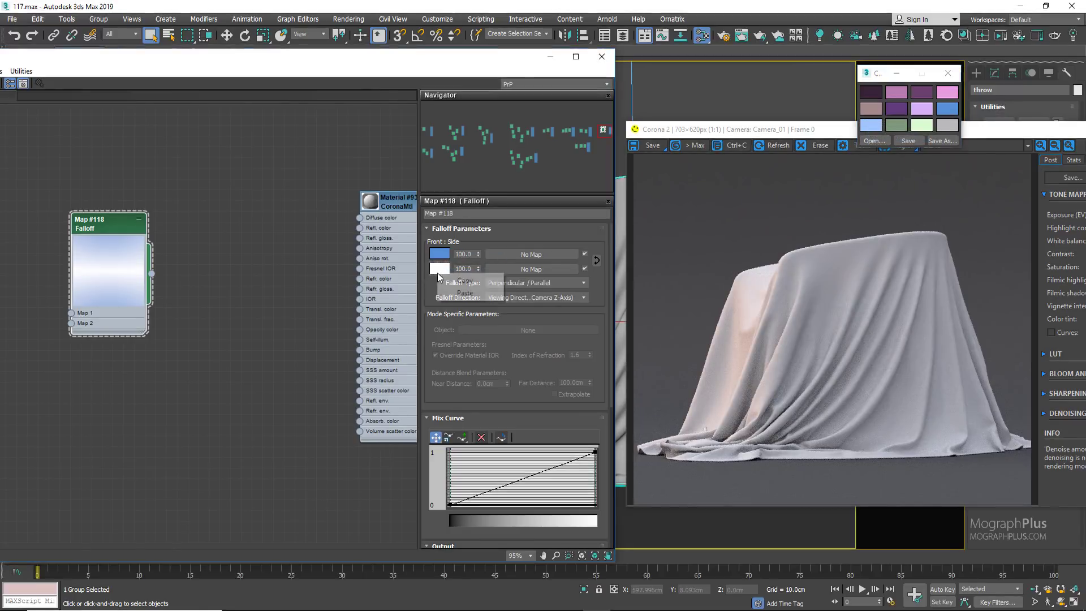
right_click(437, 271)
click(464, 294)
double_click(369, 201)
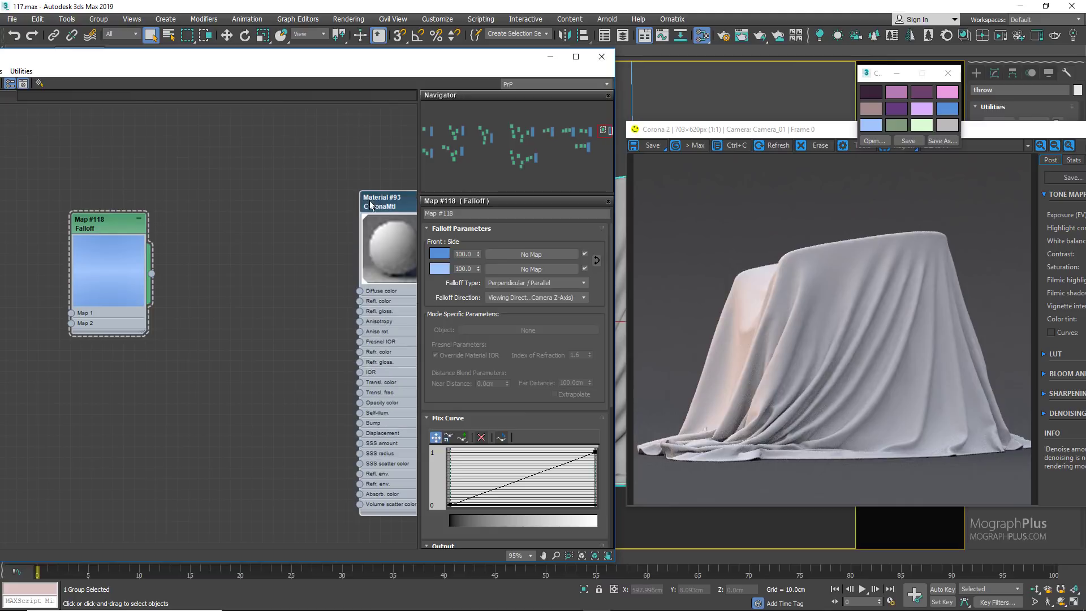
drag(389, 206, 313, 206)
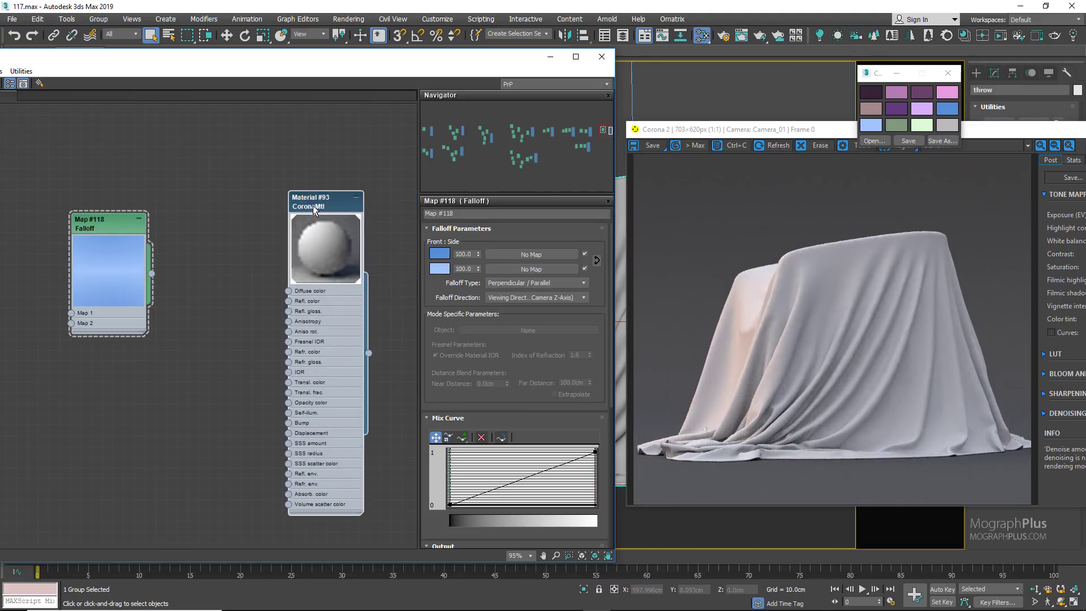
Step: Convert both endpoints of the Falloff's mix curve to Bezier points and bend the curve downward into a slow-starting rise
click(90, 224)
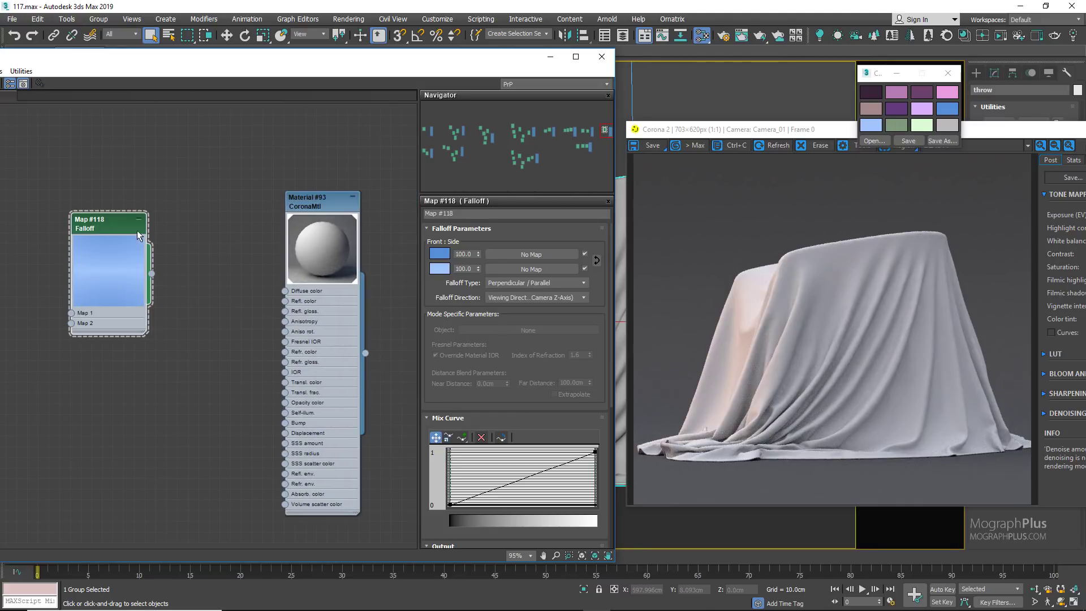
right_click(595, 453)
click(628, 487)
drag(560, 467, 585, 492)
click(450, 504)
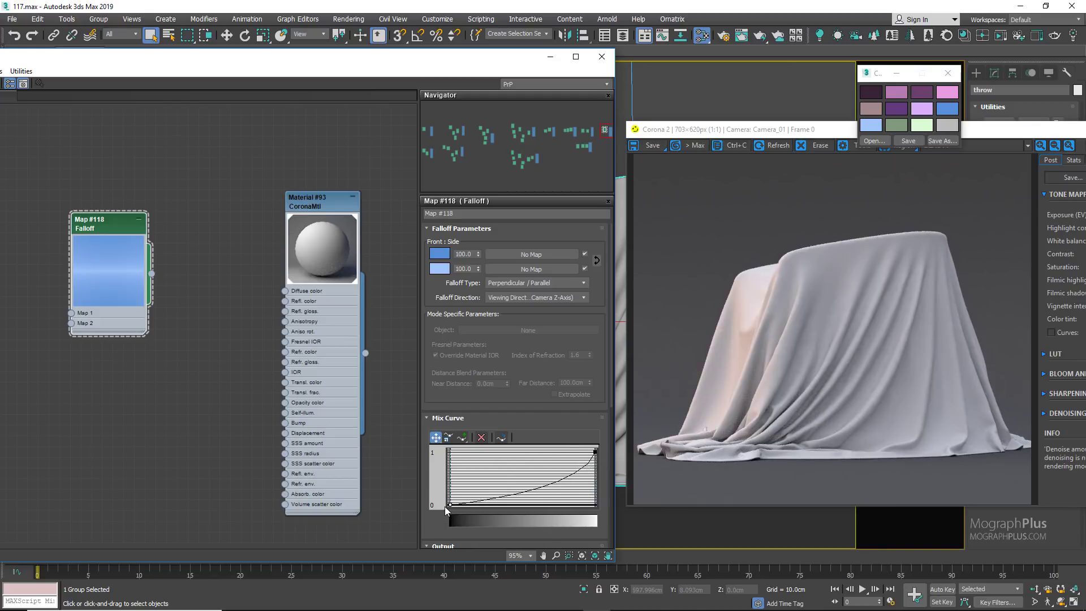
right_click(449, 505)
click(475, 534)
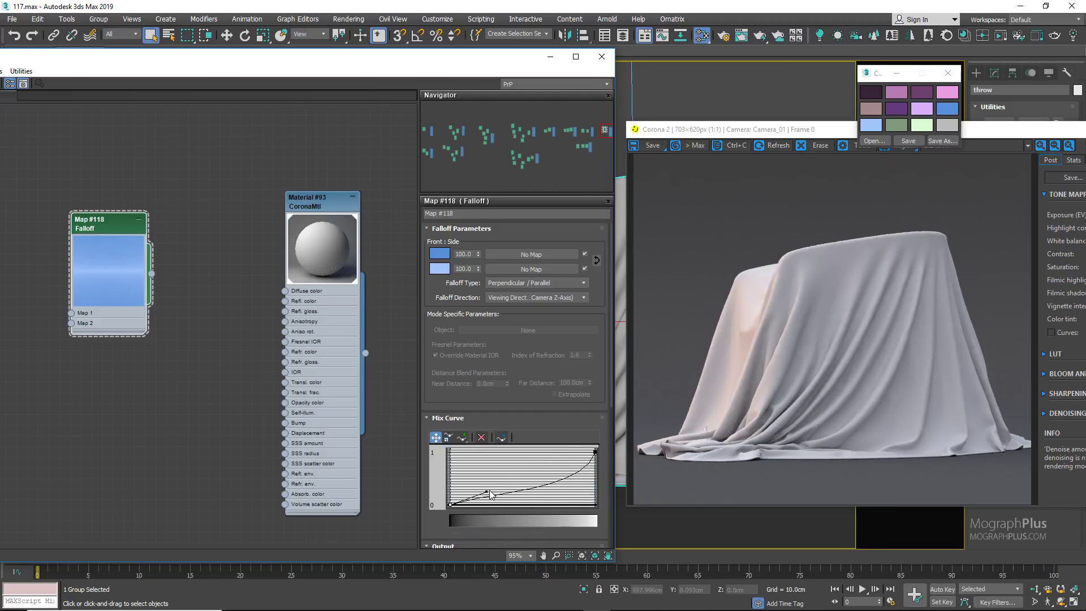
drag(490, 495, 500, 502)
Step: Add a Bitmap map below the Falloff and load the Towel image into it
middle_drag(123, 391, 134, 381)
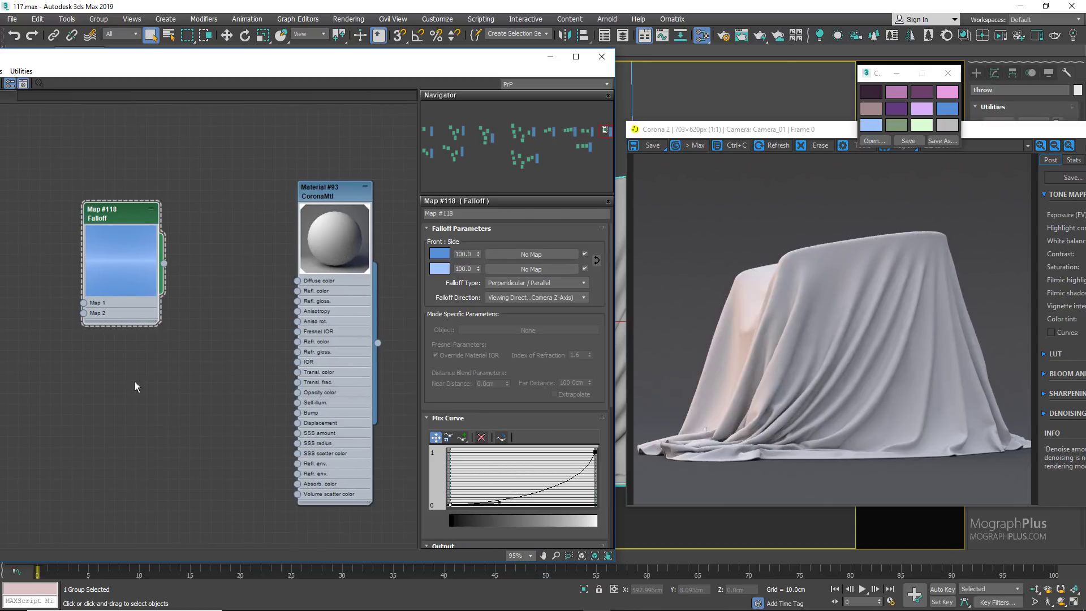
right_click(104, 388)
mouse_move(132, 406)
mouse_move(241, 407)
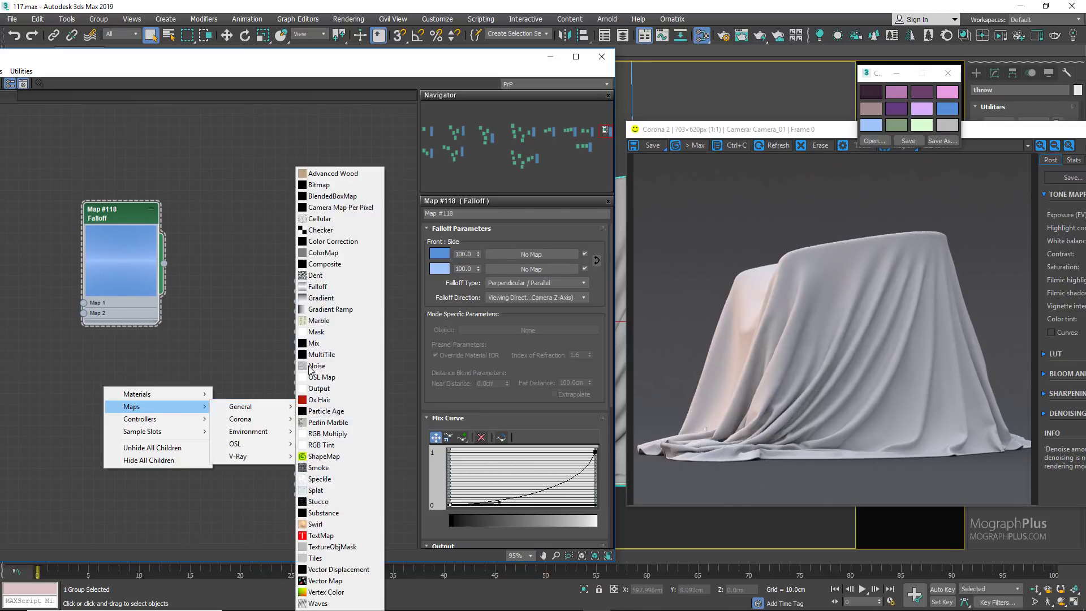
click(334, 185)
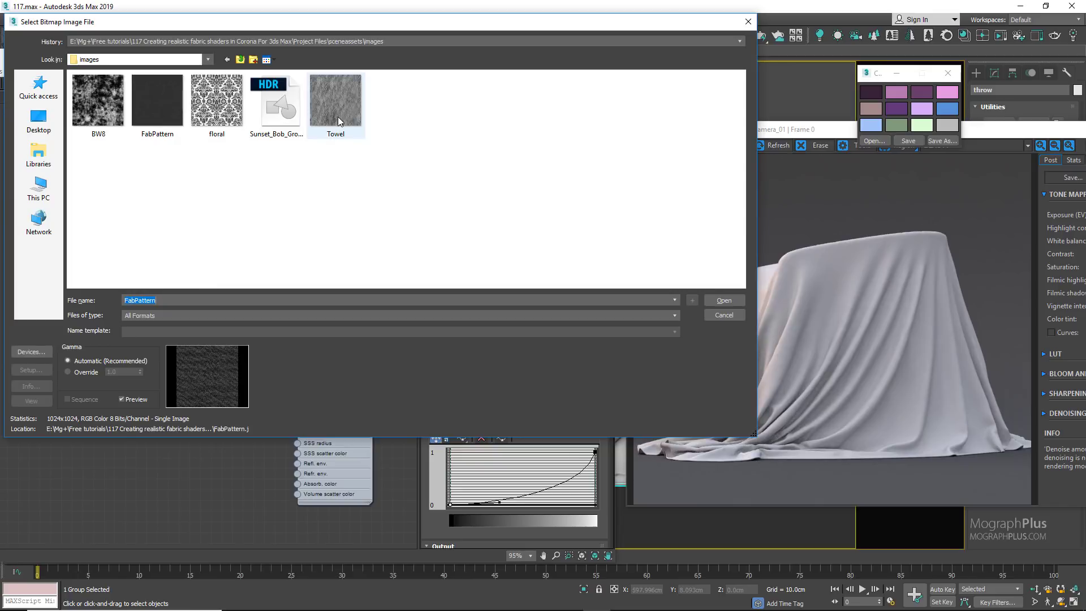
double_click(338, 116)
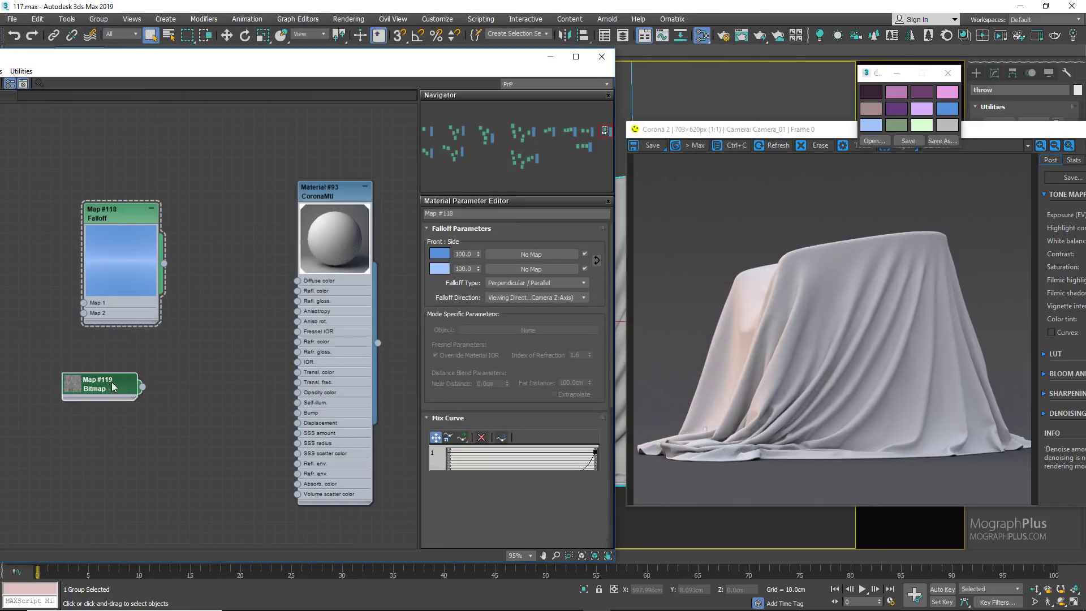
Step: Set the Towel bitmap's U and V tiling to 0.6
double_click(113, 387)
click(505, 284)
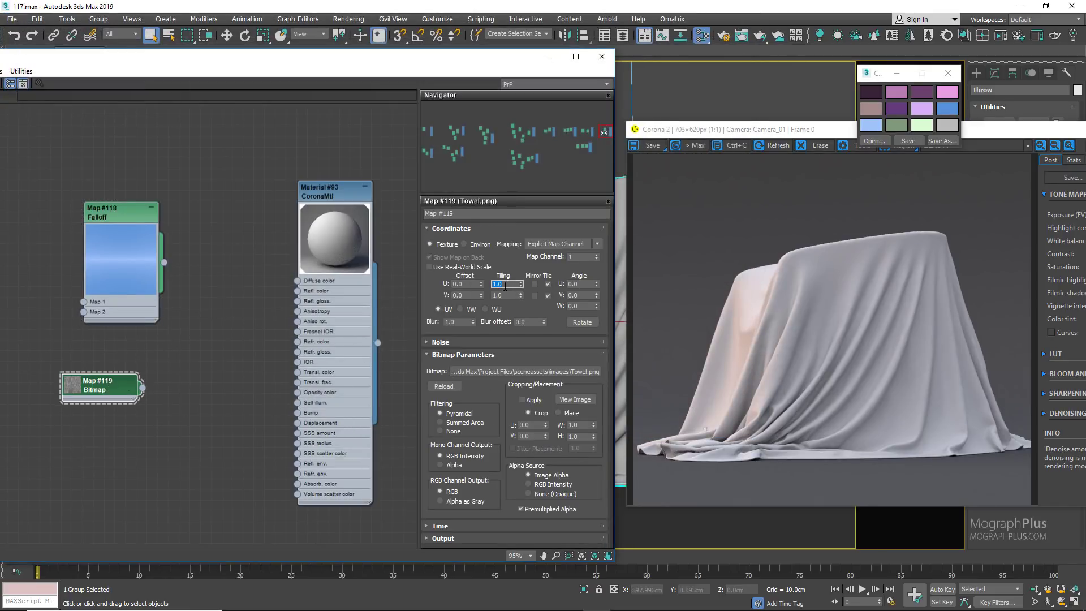
text(.6)
key(Tab)
text(.6)
key(Return)
Step: Connect the Towel bitmap to the new material's displacement and enlarge the bitmap node's preview
scroll(192, 396, up, 1)
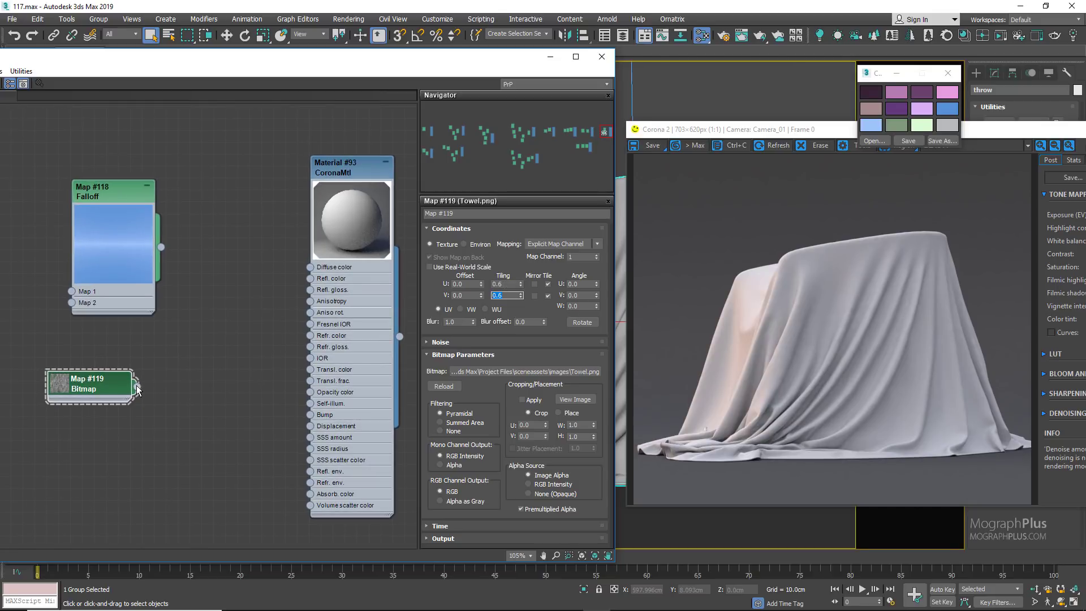
drag(136, 389, 310, 426)
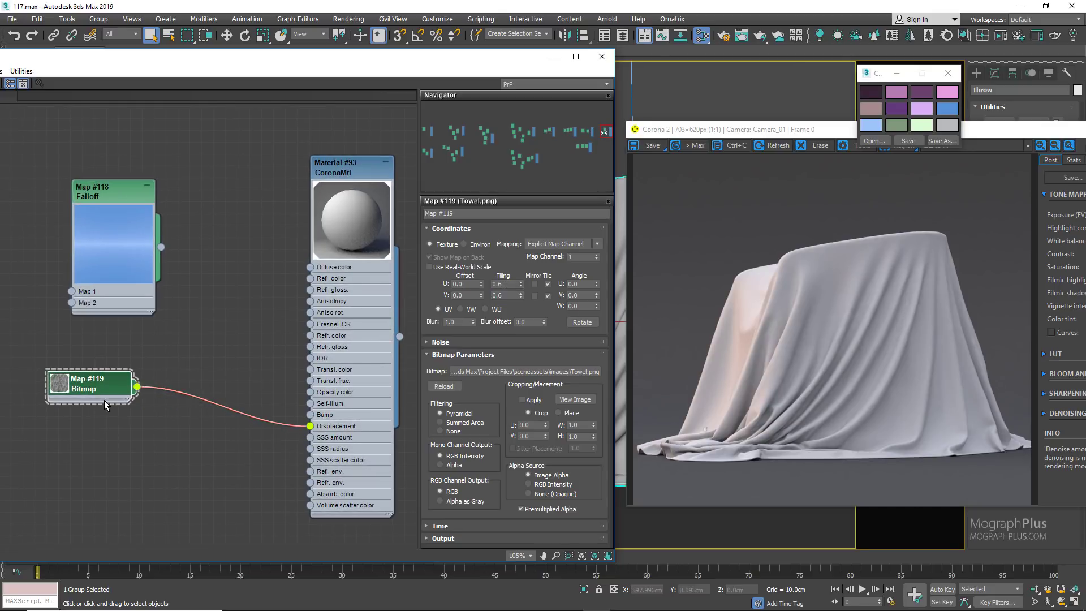
double_click(59, 384)
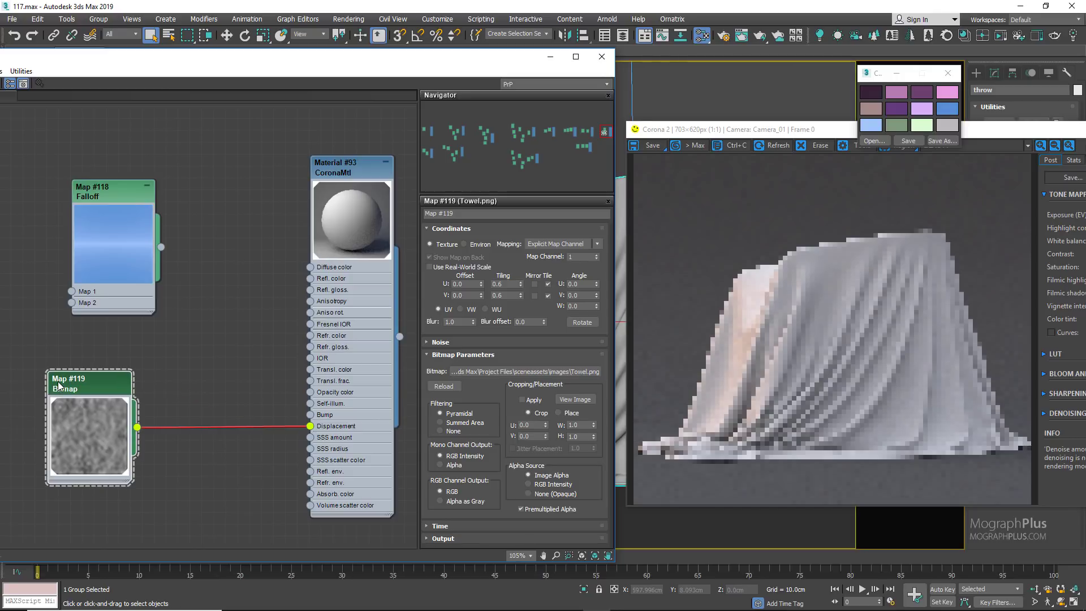
click(996, 130)
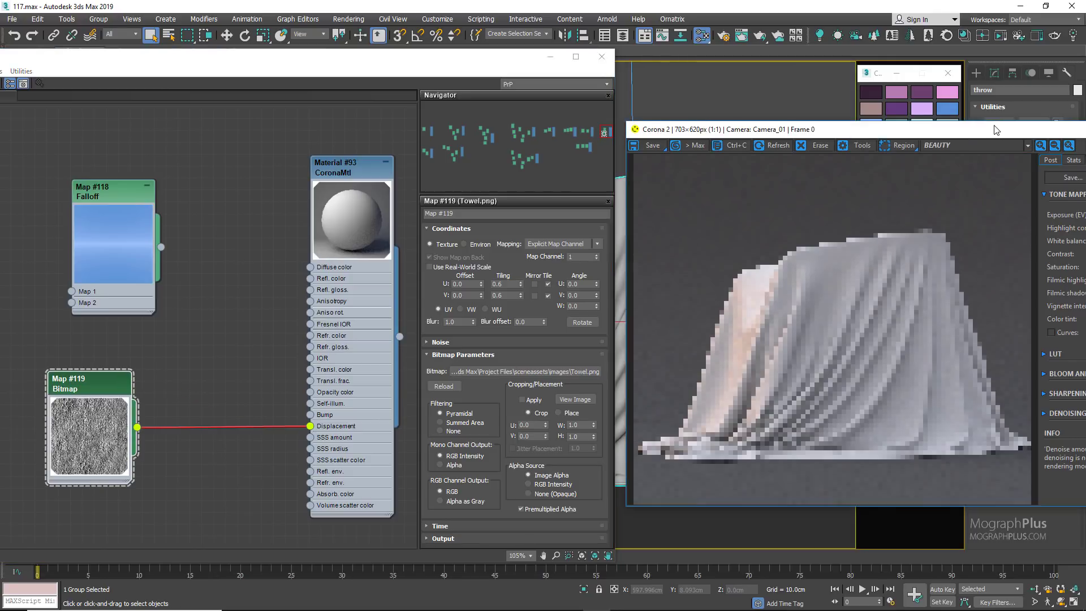
Step: Close the interactive render window and set the CoronaMtl's maximum displacement level to 0.5 cm
drag(996, 130, 849, 145)
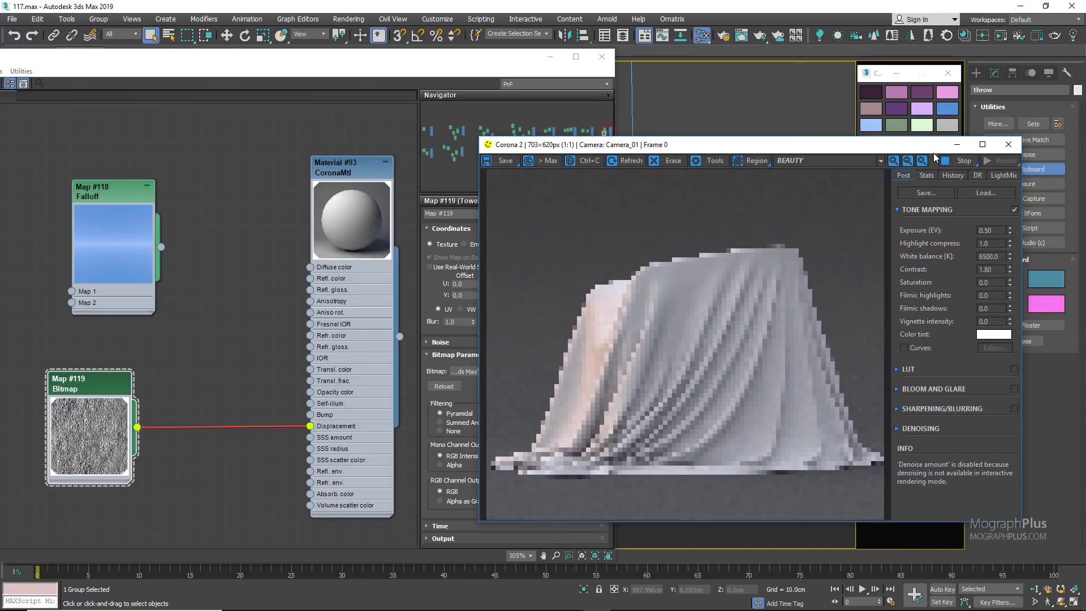
click(1008, 144)
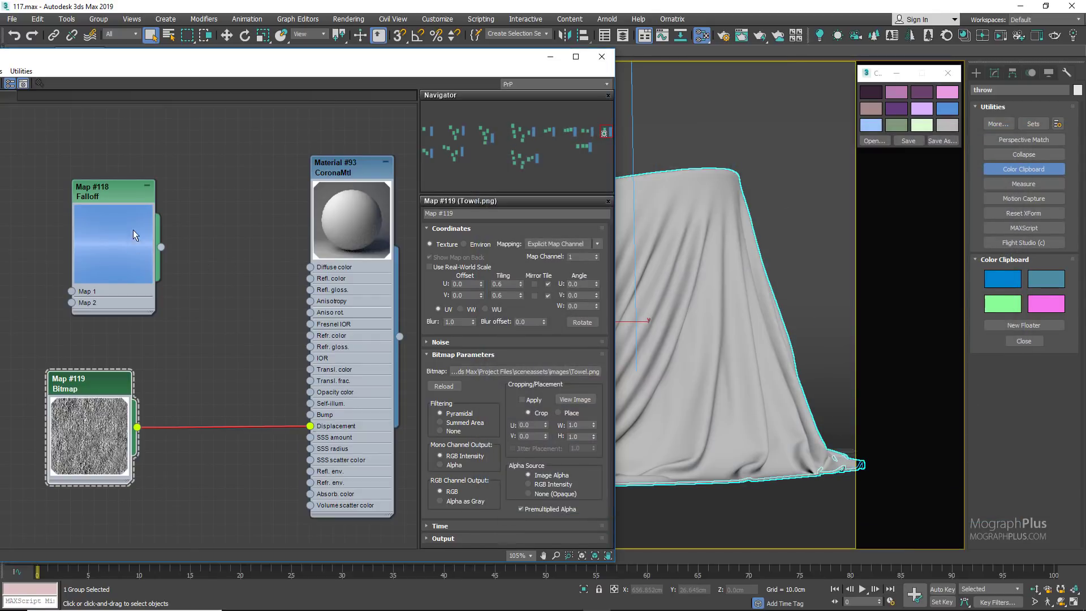
double_click(337, 168)
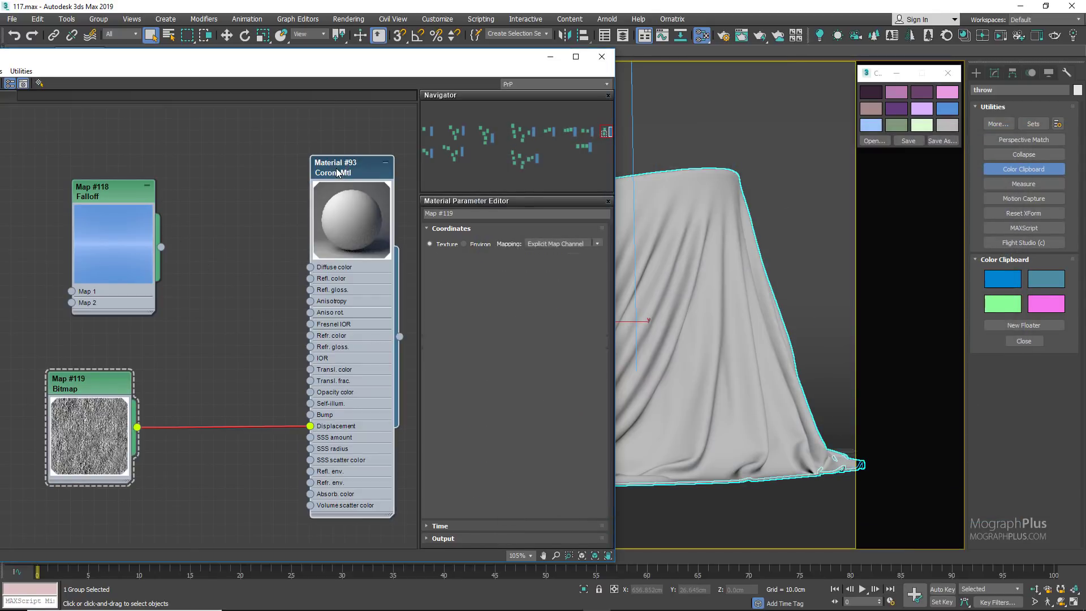
click(486, 482)
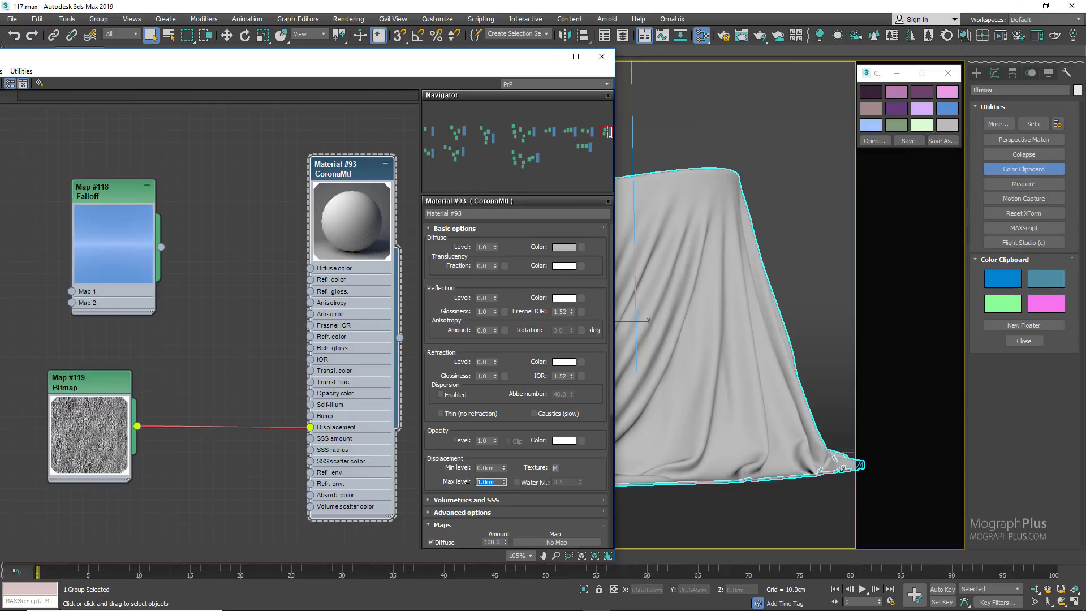
text(0.5)
key(Return)
Step: Check the displacement screen size in the performance section of the render setup
click(725, 37)
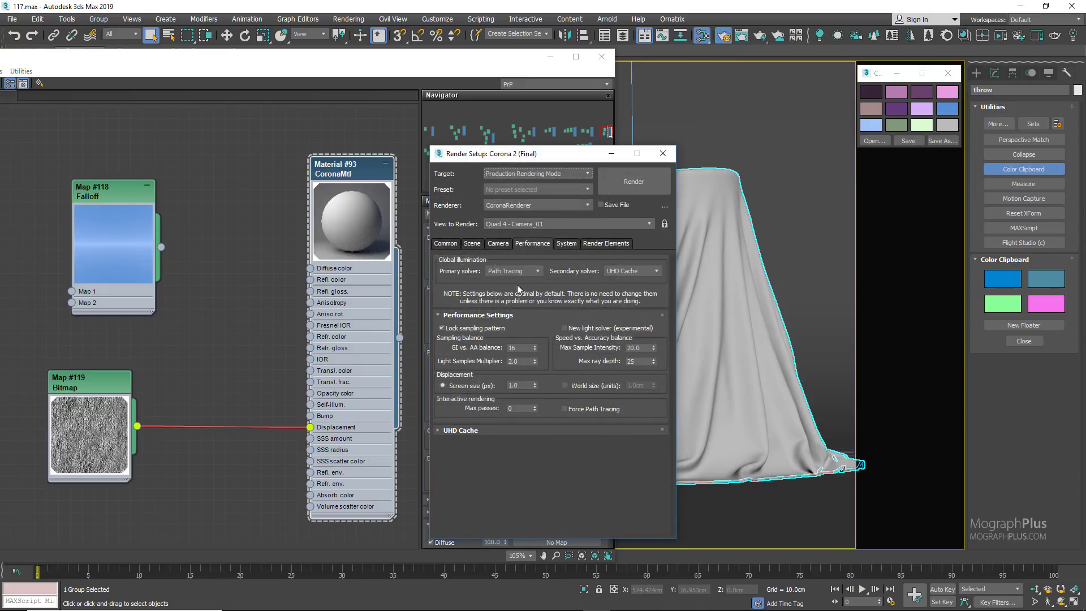
double_click(523, 385)
text(2)
key(Return)
mouse_move(472, 393)
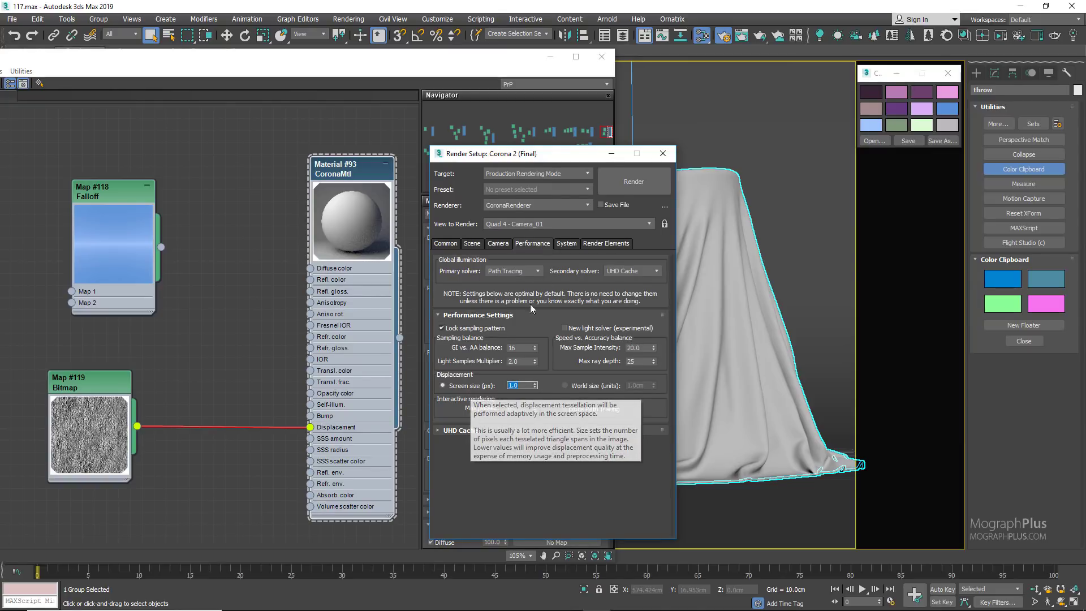
click(666, 159)
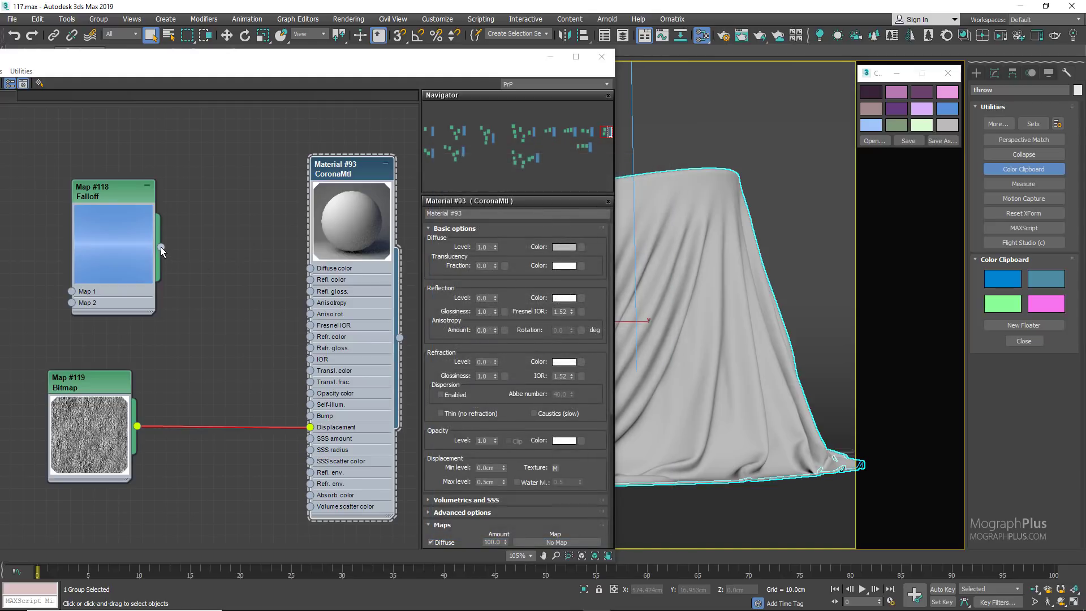
Step: Connect the Falloff to the material's diffuse color, start an interactive render and place its window beside the material editor
drag(161, 247, 310, 269)
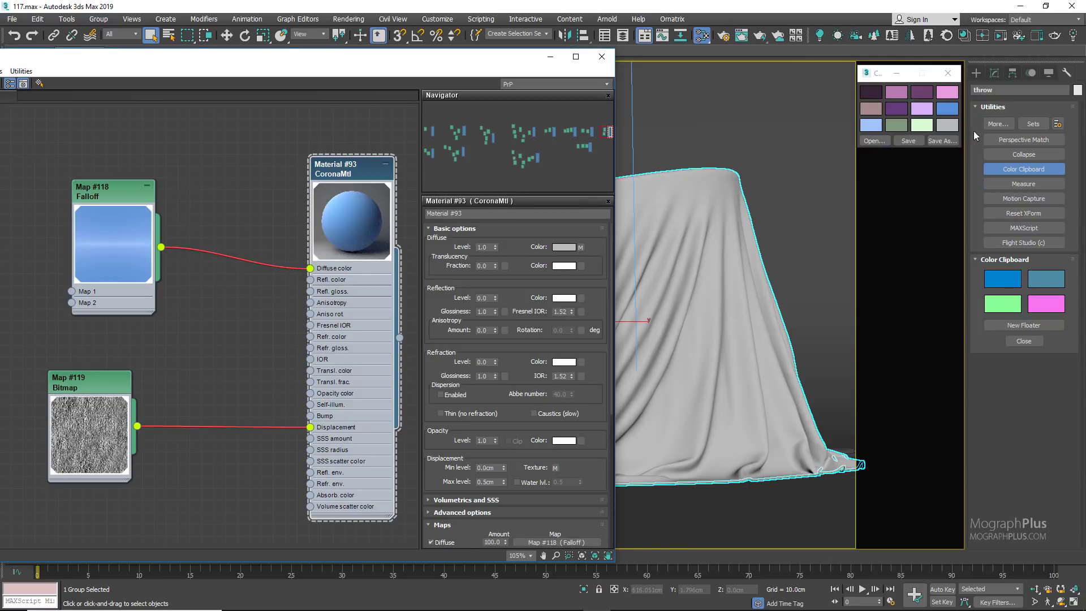
click(1001, 35)
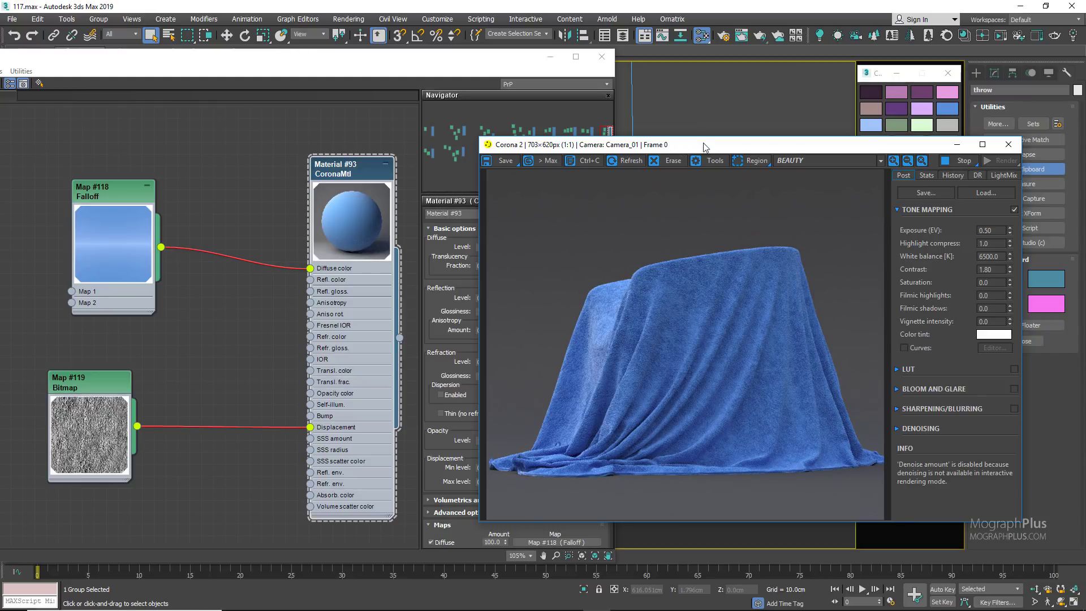
drag(676, 146, 819, 118)
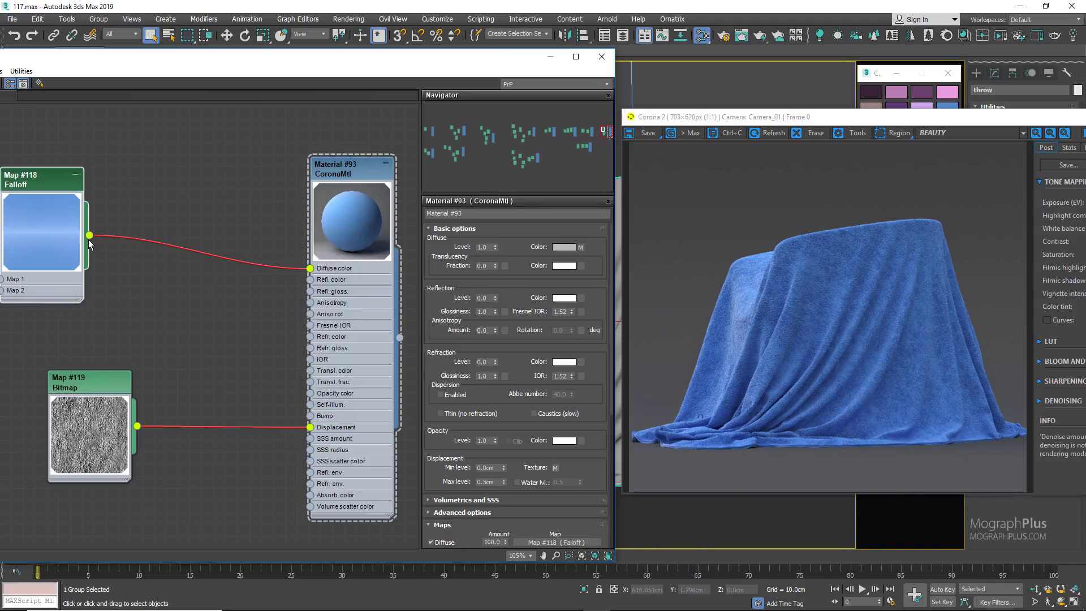
Step: Insert a Color Correction map with an enlarged preview between the Falloff and the material's diffuse color
drag(91, 236, 159, 299)
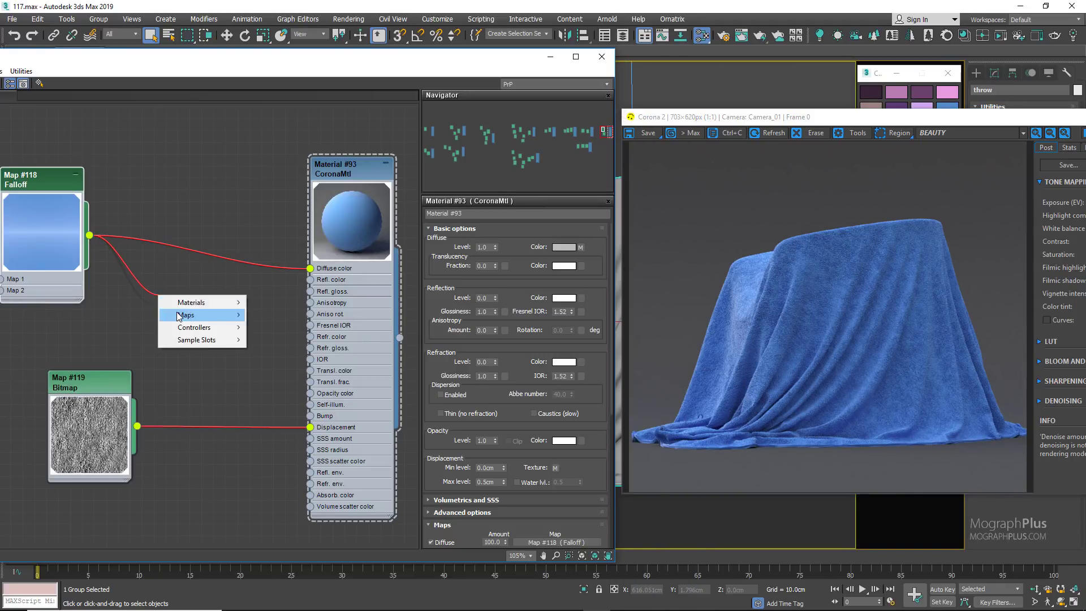
mouse_move(186, 315)
mouse_move(280, 315)
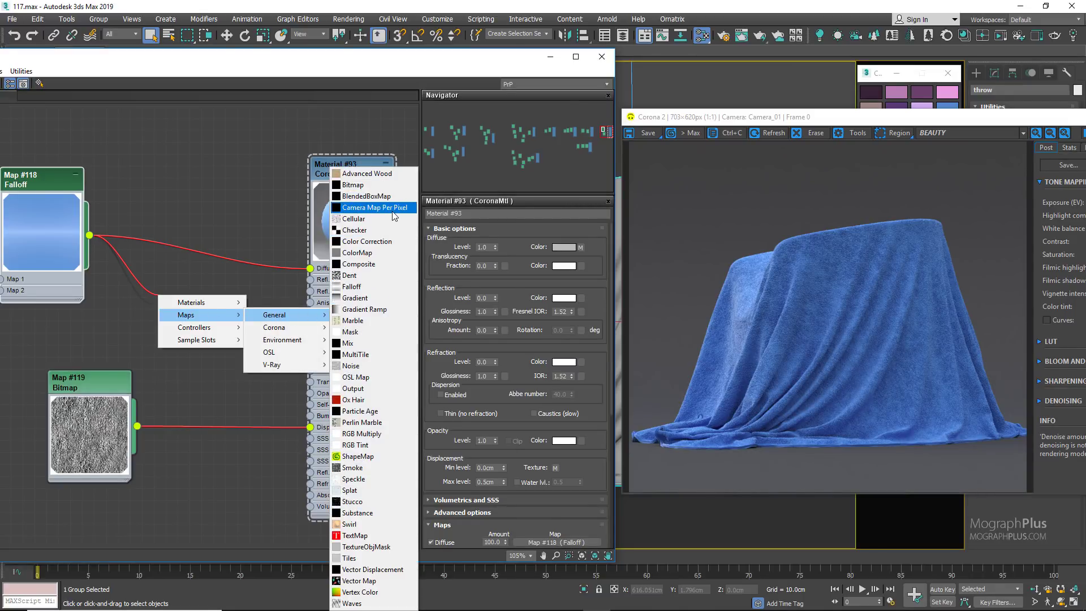
click(373, 241)
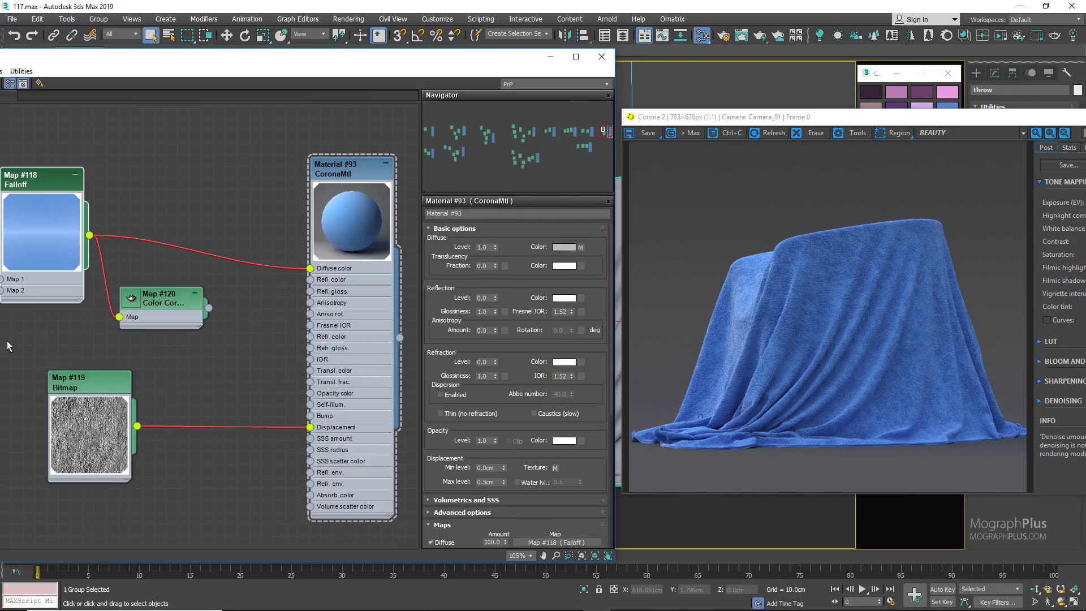
click(134, 300)
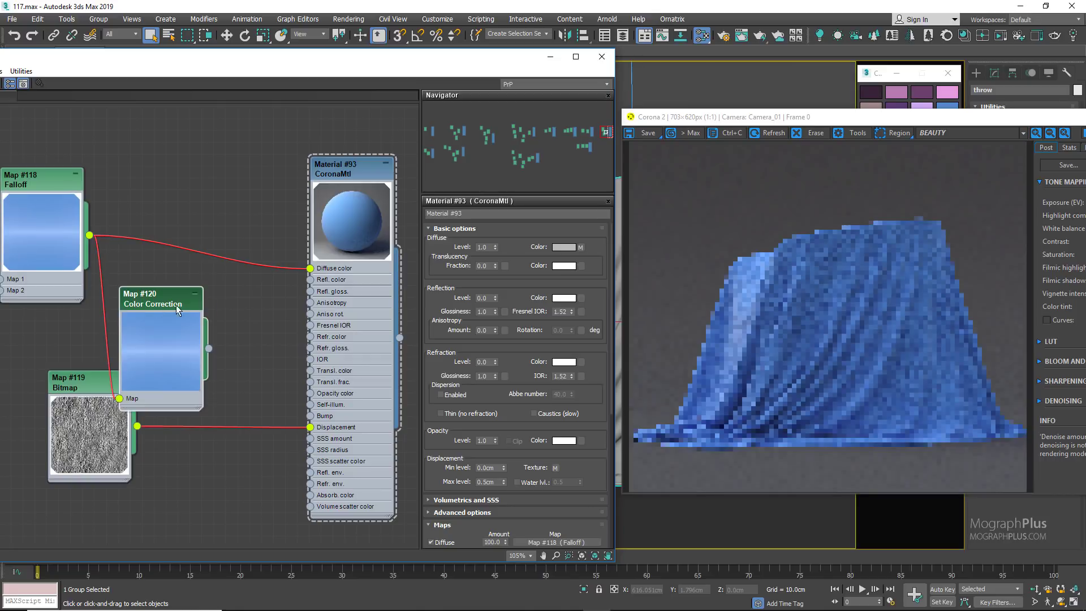
drag(163, 306, 185, 282)
double_click(173, 293)
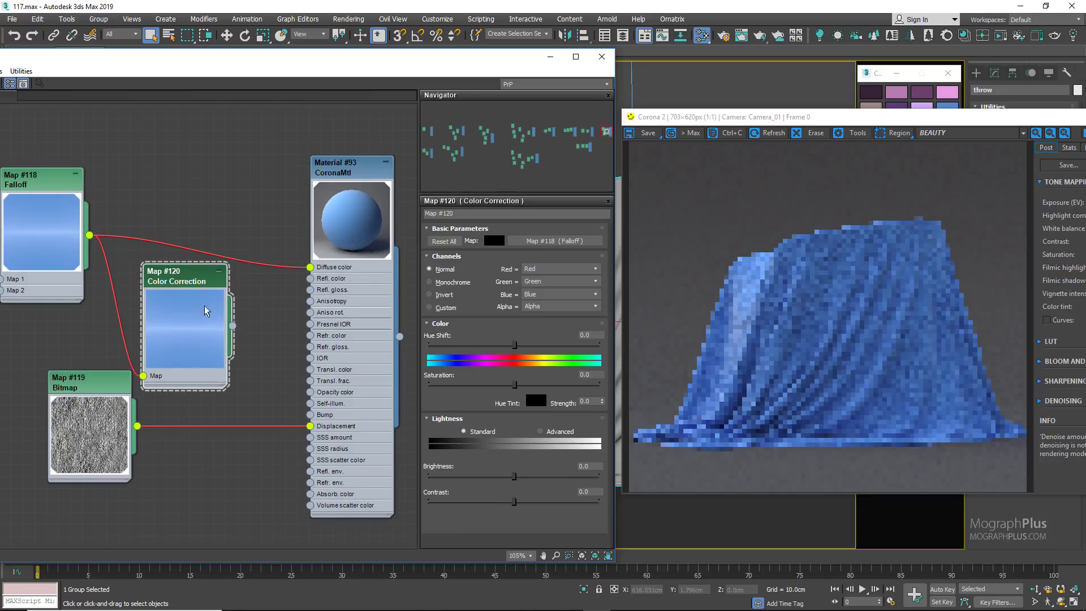
drag(232, 326, 310, 267)
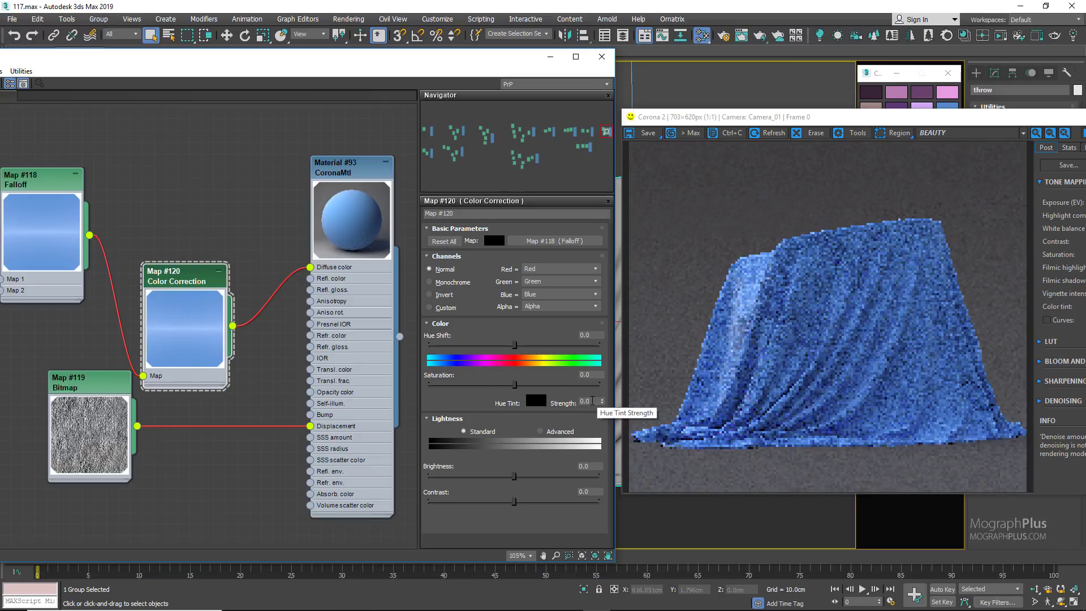
Step: Set the Color Correction's saturation to -25
double_click(587, 375)
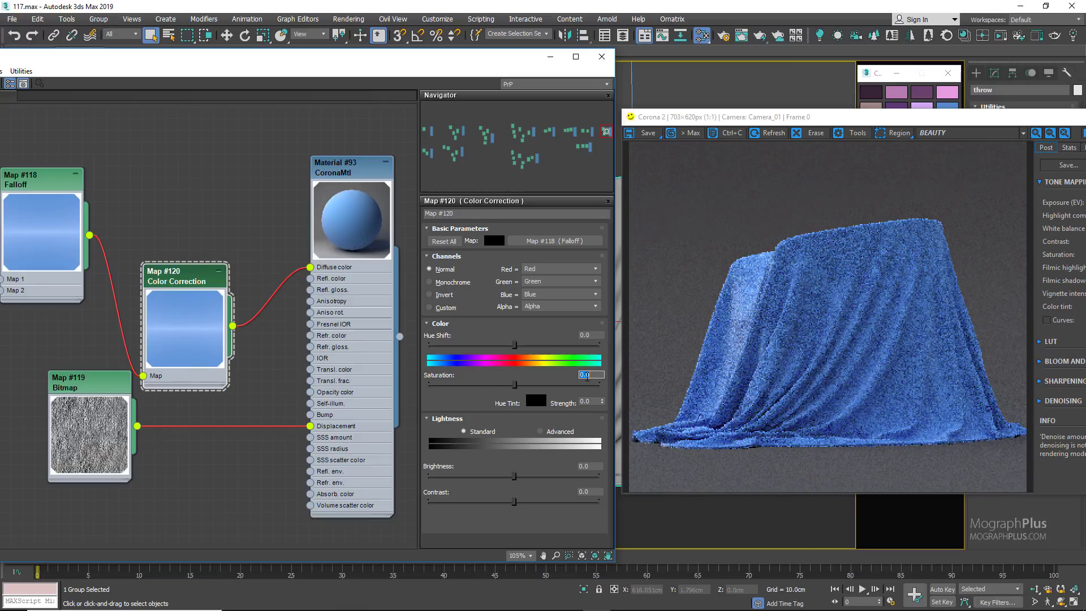
text(-25)
key(Return)
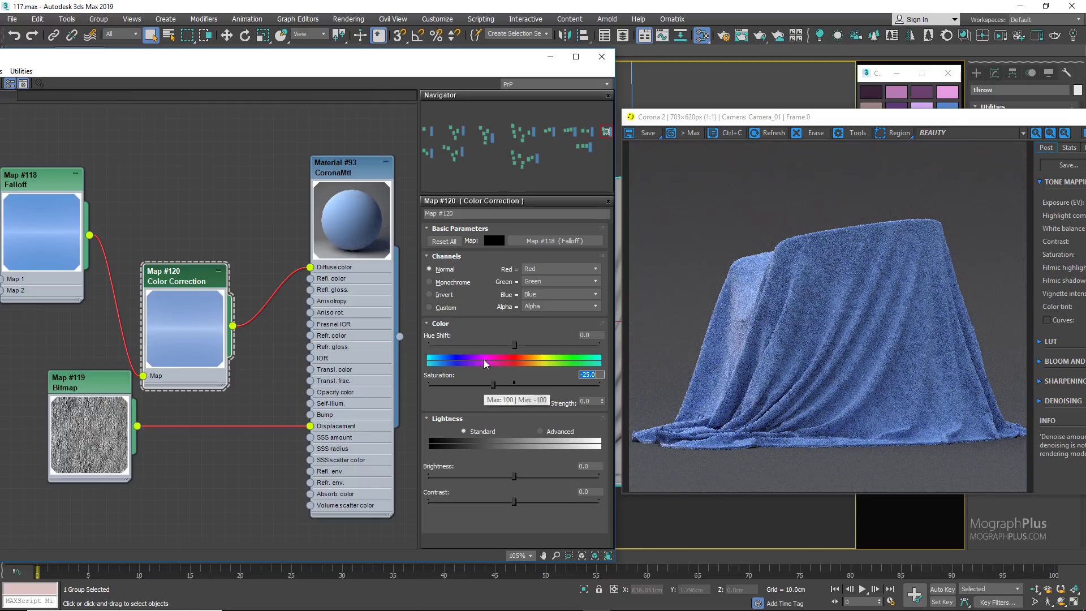
Step: Try green, turquoise and purple variations of the towel with the Color Correction's hue shift
click(468, 344)
drag(459, 346, 455, 347)
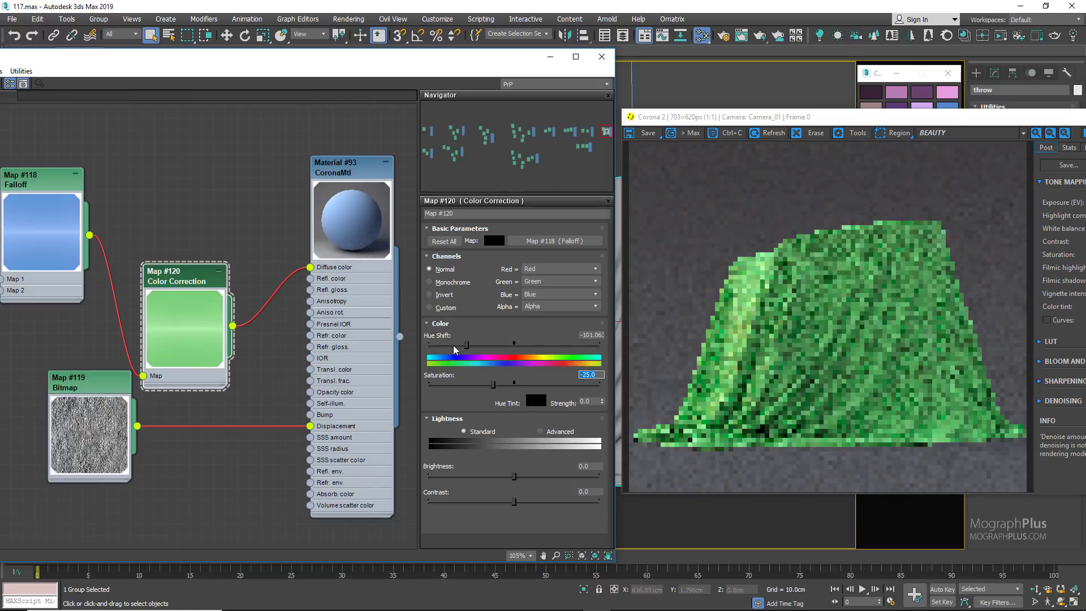
click(496, 348)
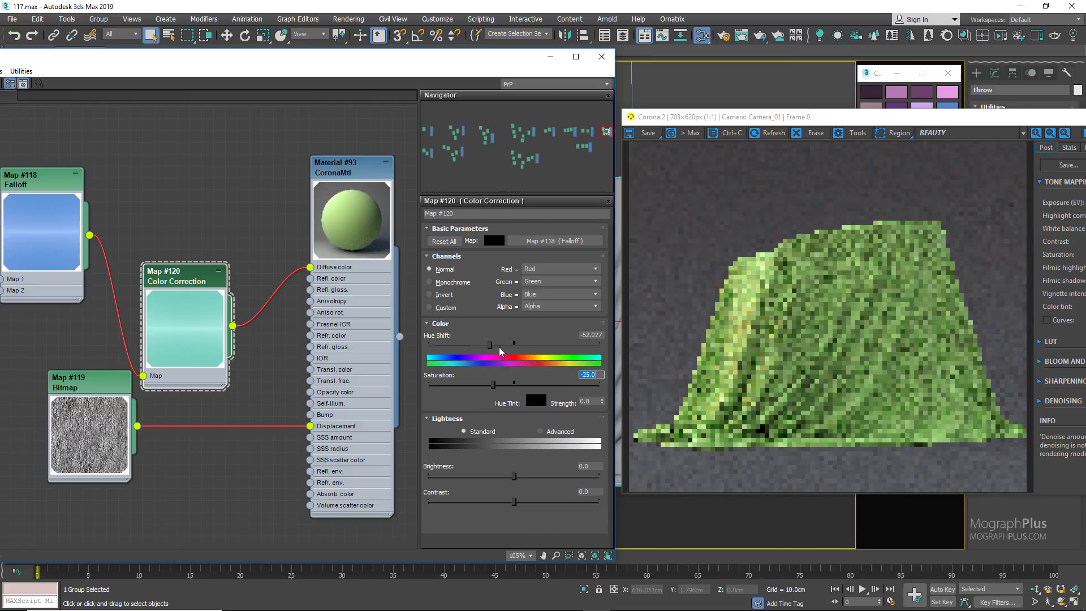
click(532, 346)
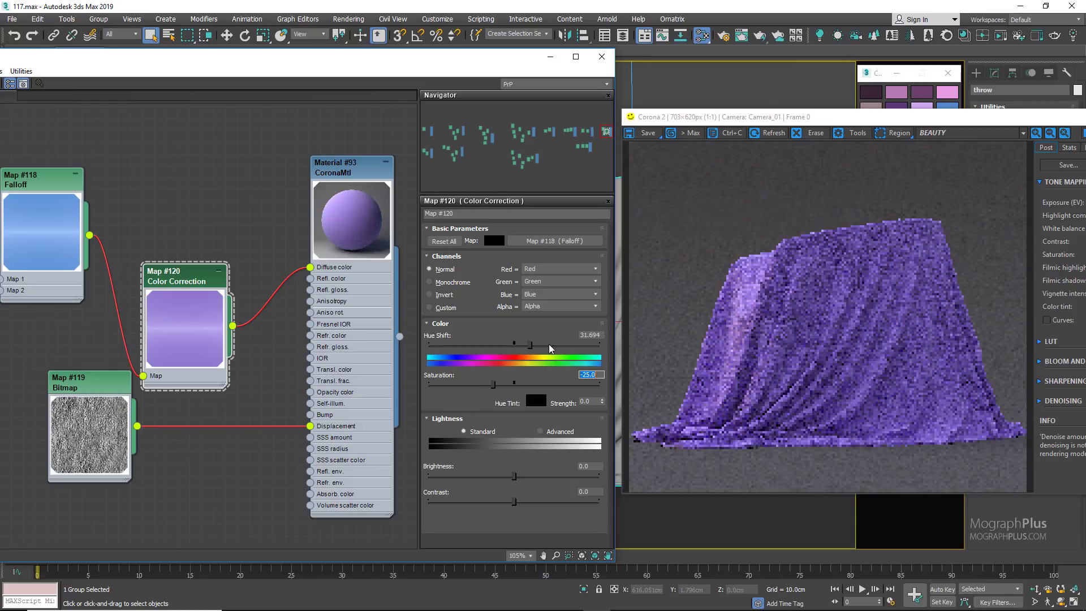
click(539, 345)
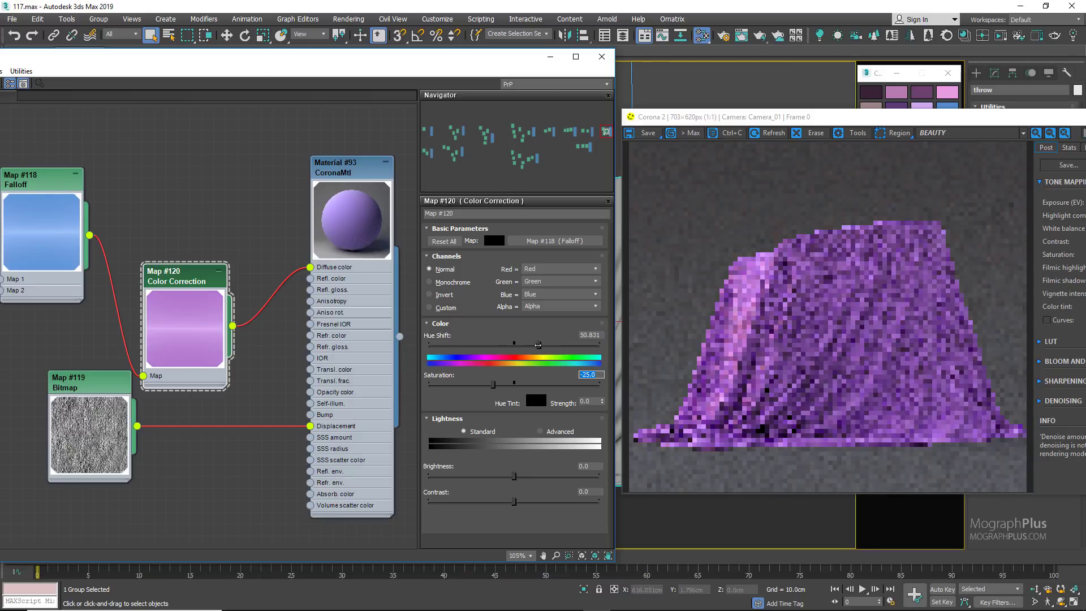
drag(538, 345, 534, 345)
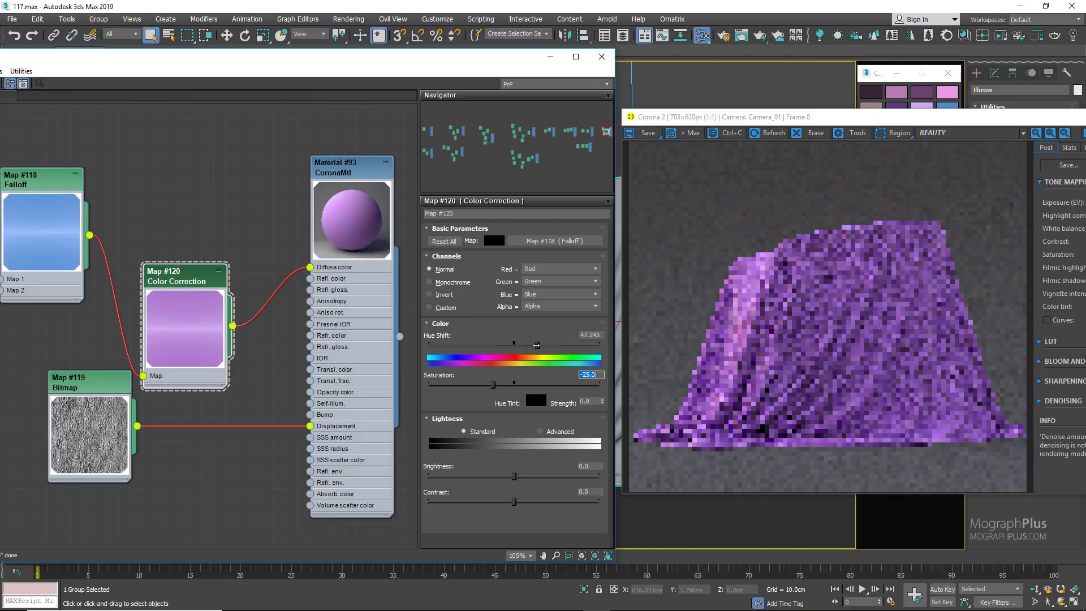
Step: Set the Color Correction's hue shift to 41
double_click(584, 335)
text(41)
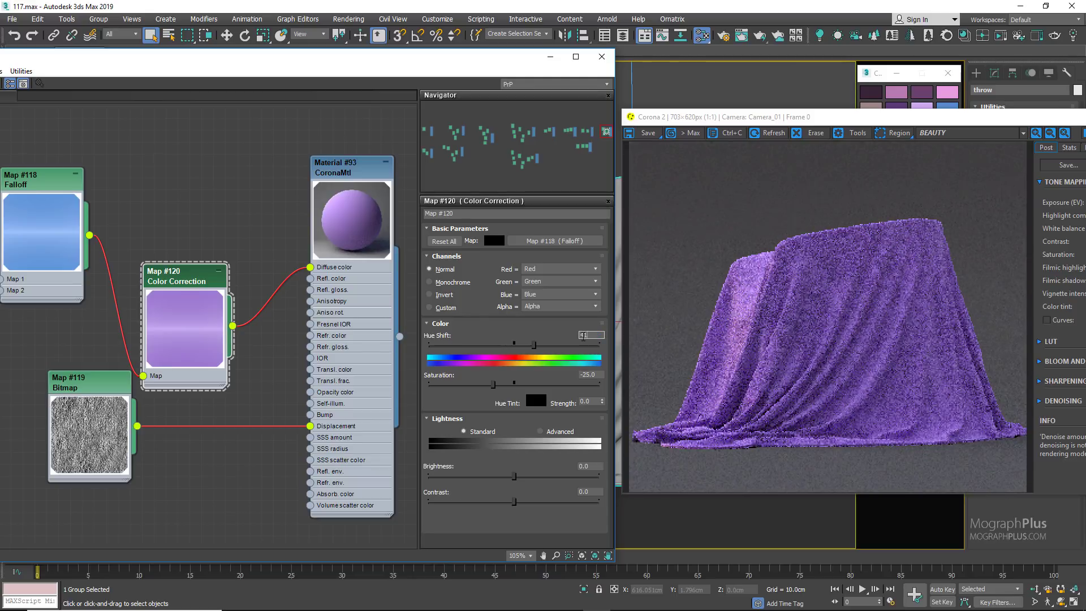
key(Return)
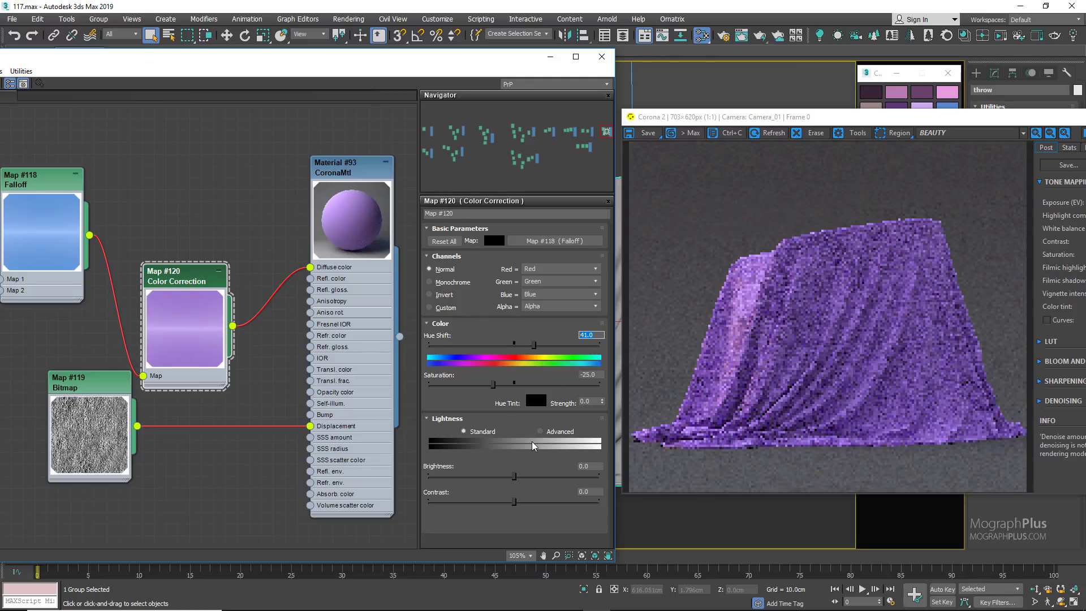